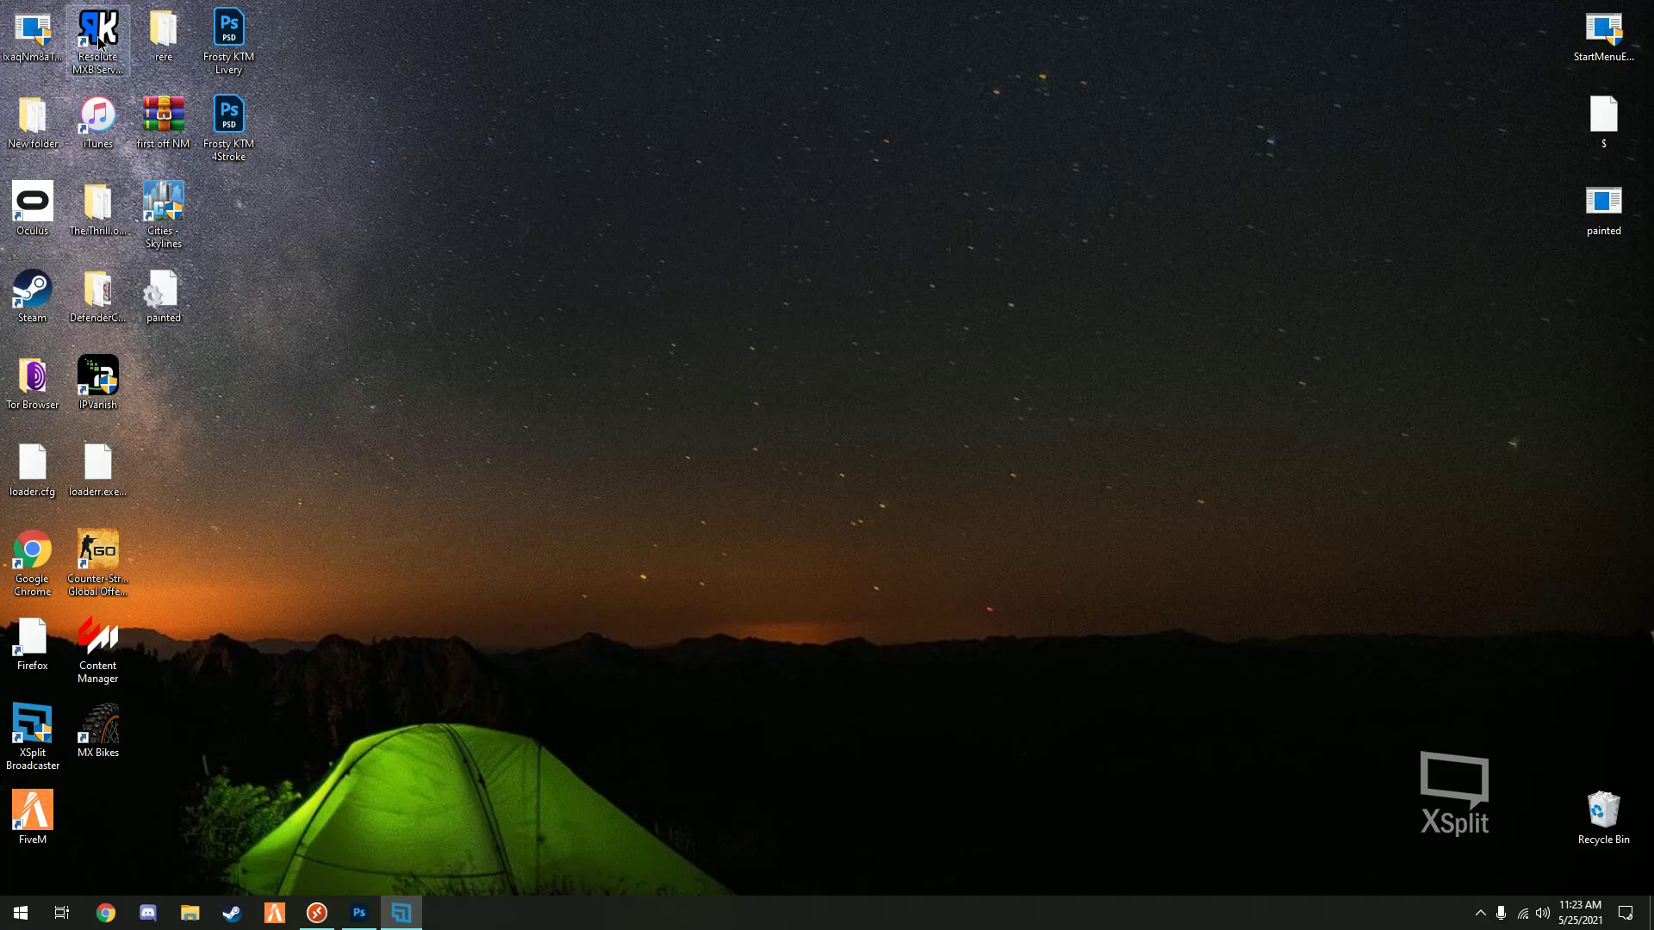
- Place the Resolute MXB Server Manager and MX Bikes shortcuts side by side mid-desktop, then launch Chrome
{"action": "left_click_drag", "start_coordinate": [97, 35], "coordinate": [1087, 238]}
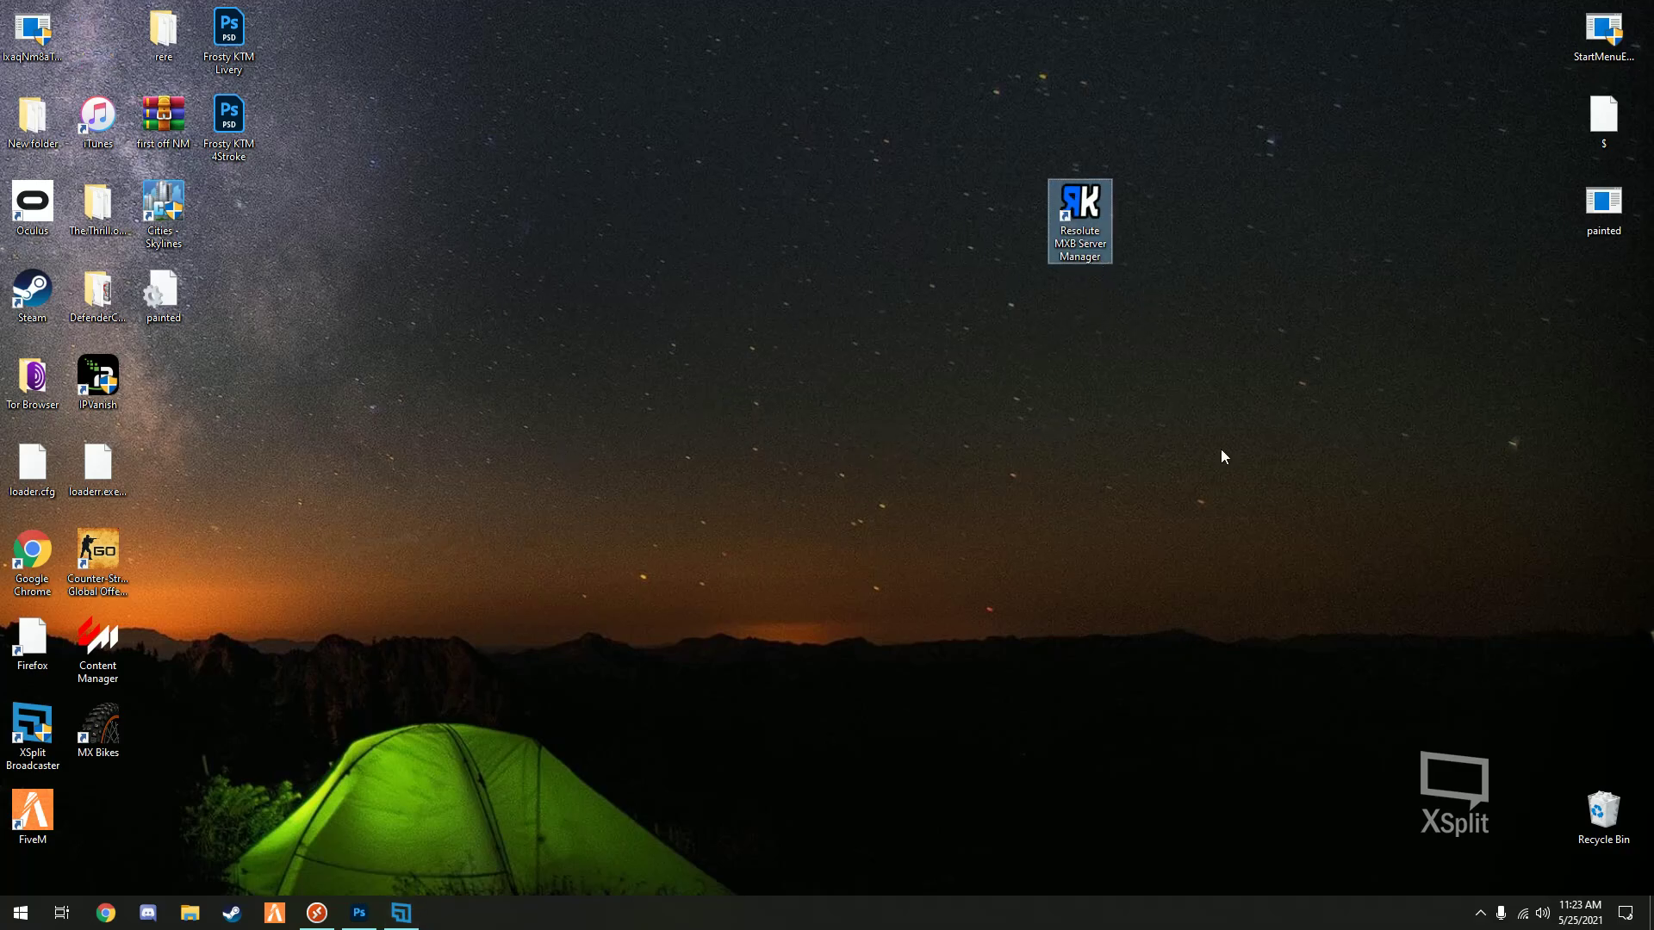
{"action": "left_click", "coordinate": [842, 276]}
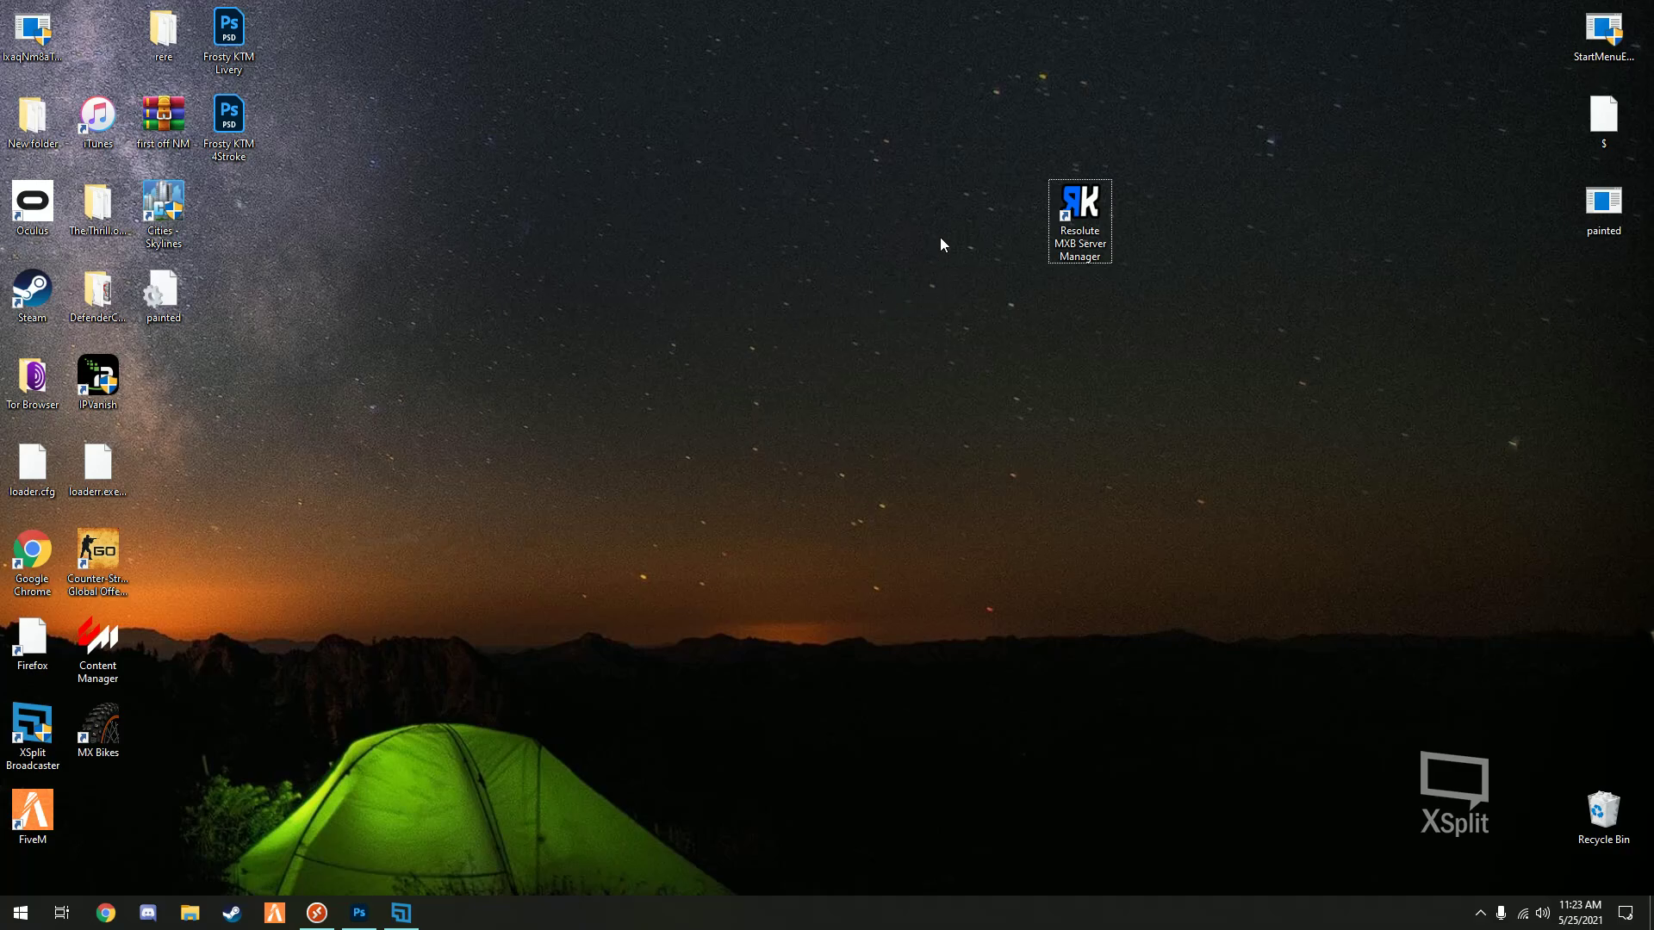
{"action": "left_click_drag", "start_coordinate": [98, 728], "coordinate": [970, 224]}
{"action": "left_click", "coordinate": [989, 357]}
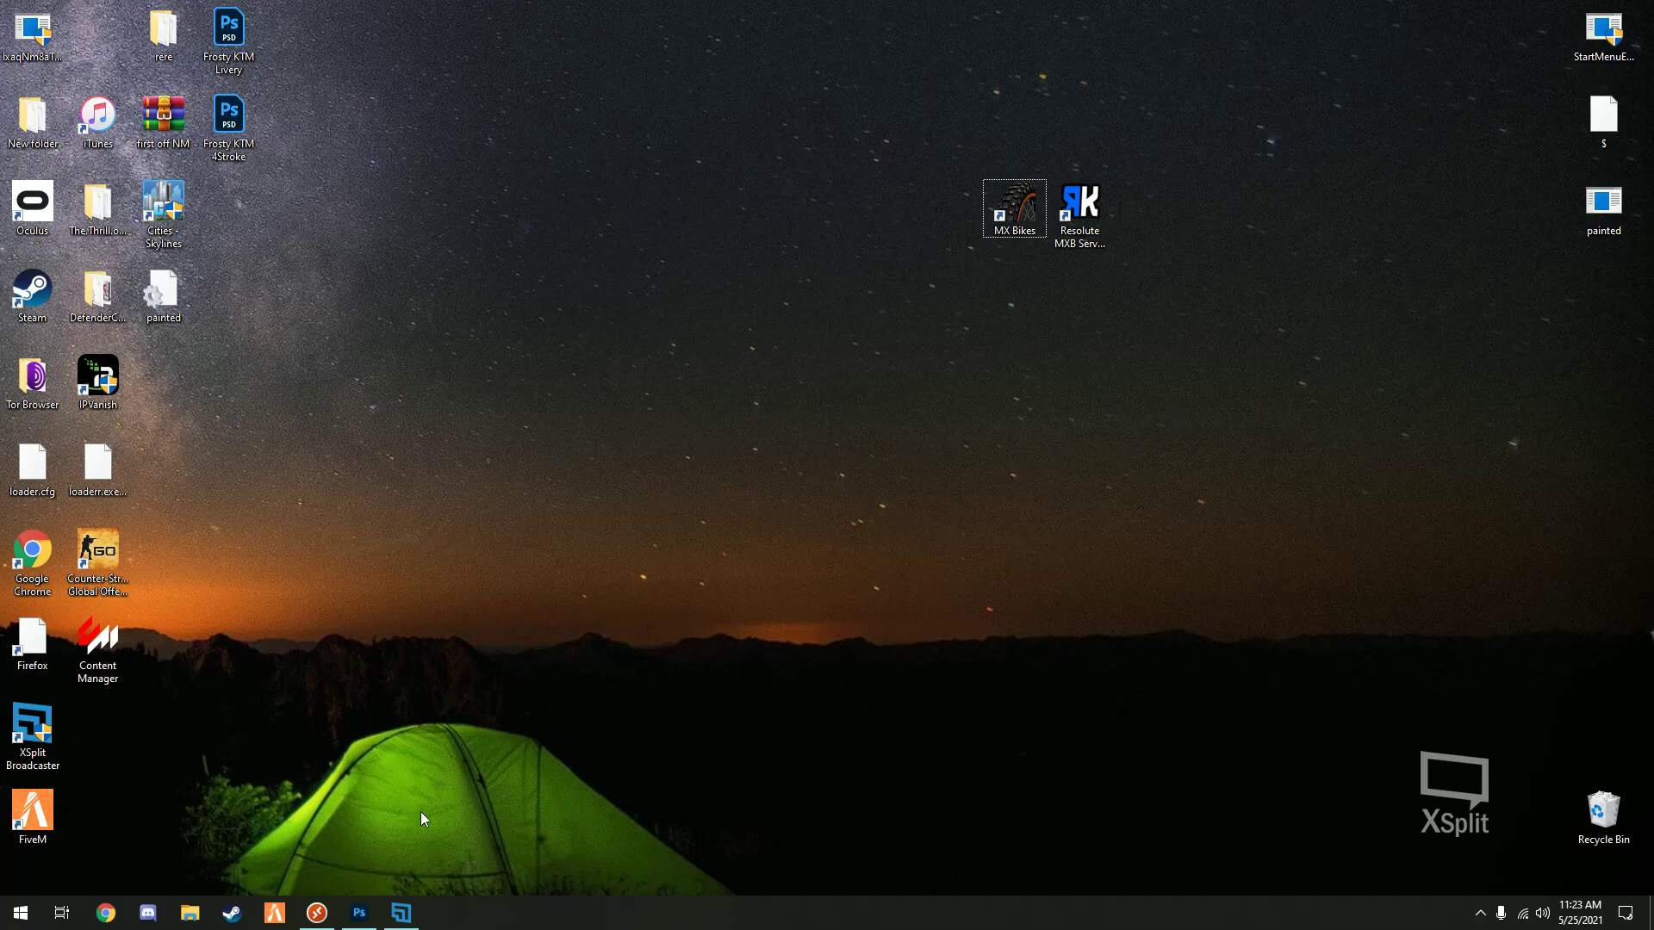
{"action": "left_click", "coordinate": [105, 913]}
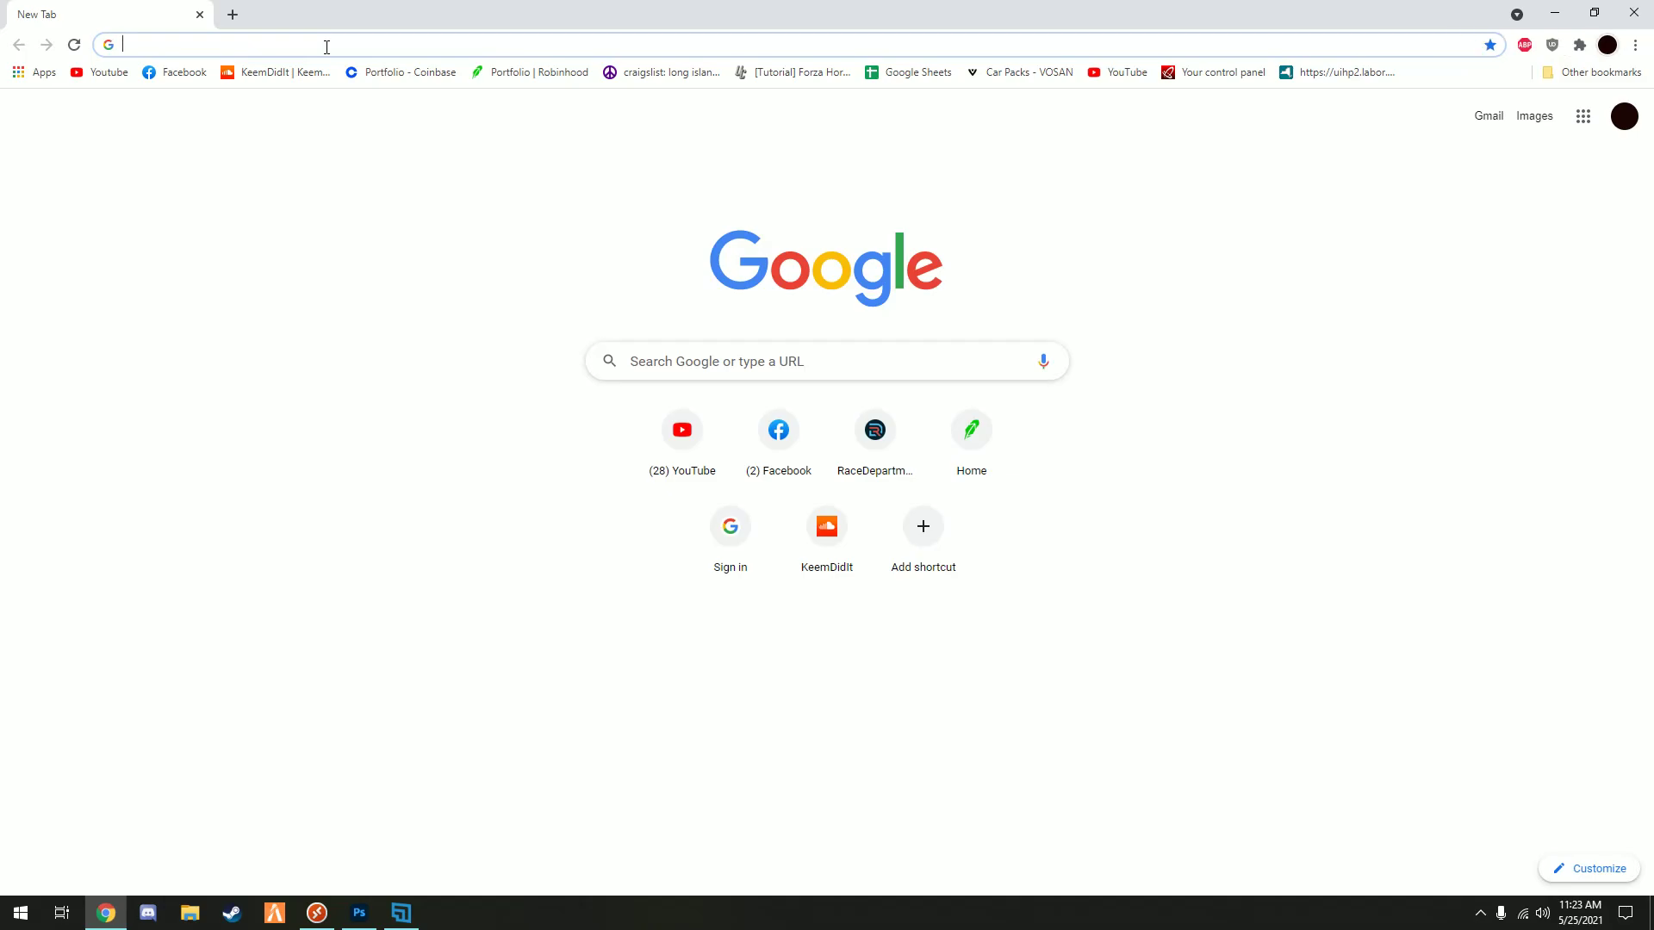
- Search 'mx bikes dedicated server' and open the MX Bikes Official Forum Dedicated server thread
{"action": "type", "text": "mxb"}
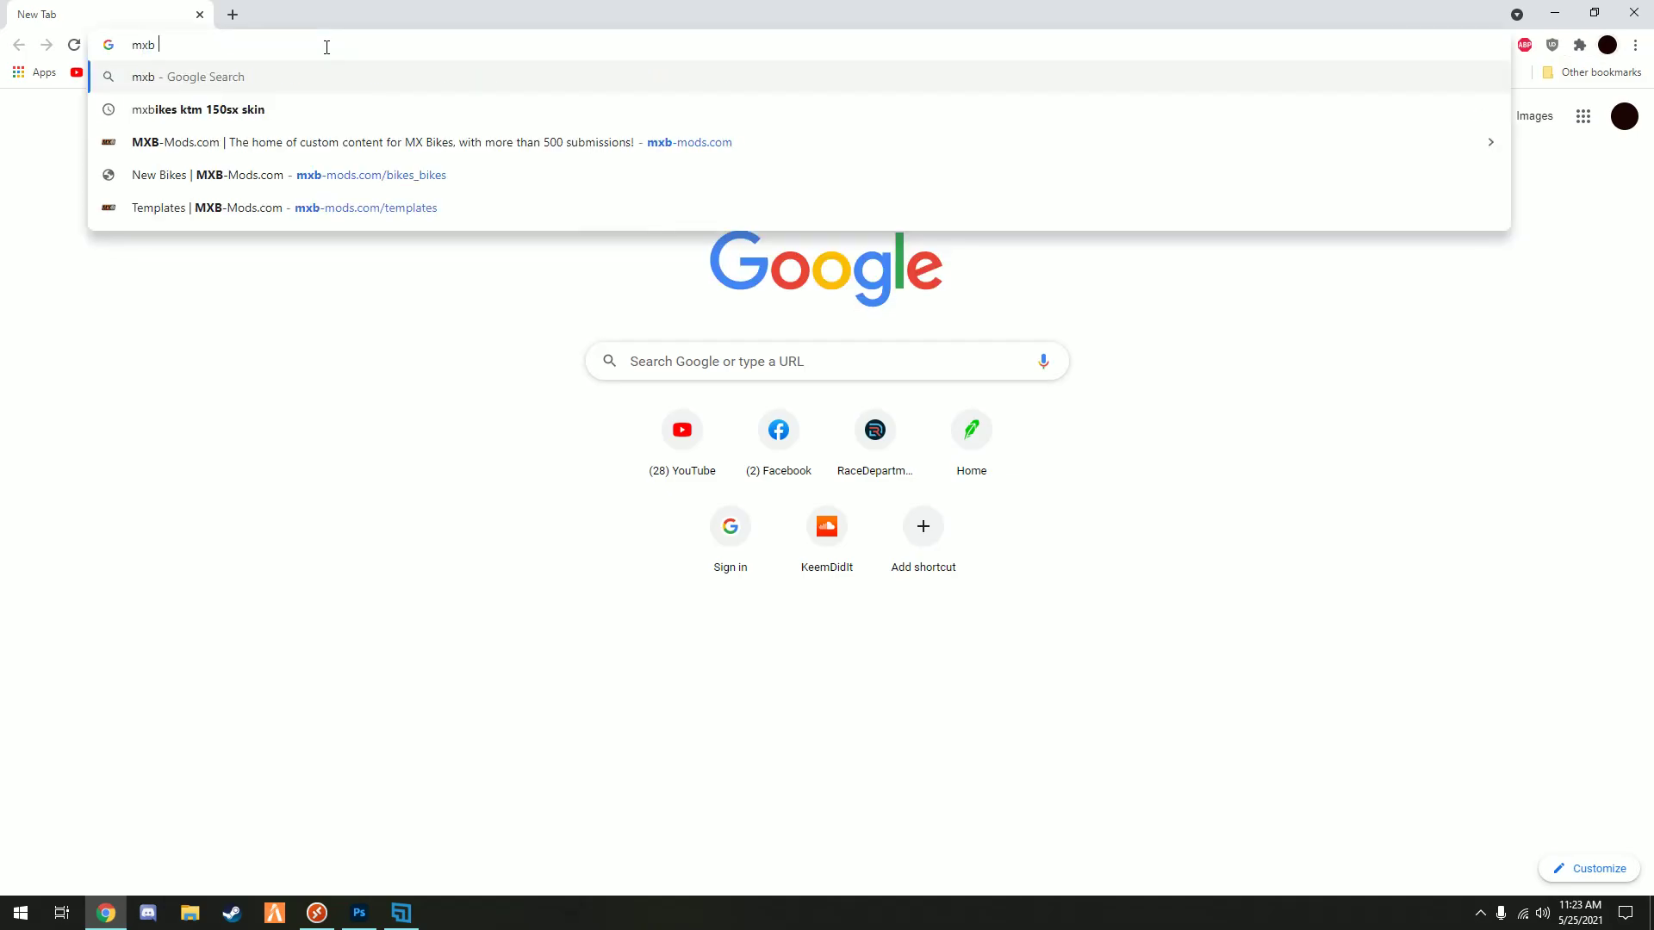
{"action": "key", "text": "BackSpace"}
{"action": "key", "text": "BackSpace"}
{"action": "type", "text": "bikes "}
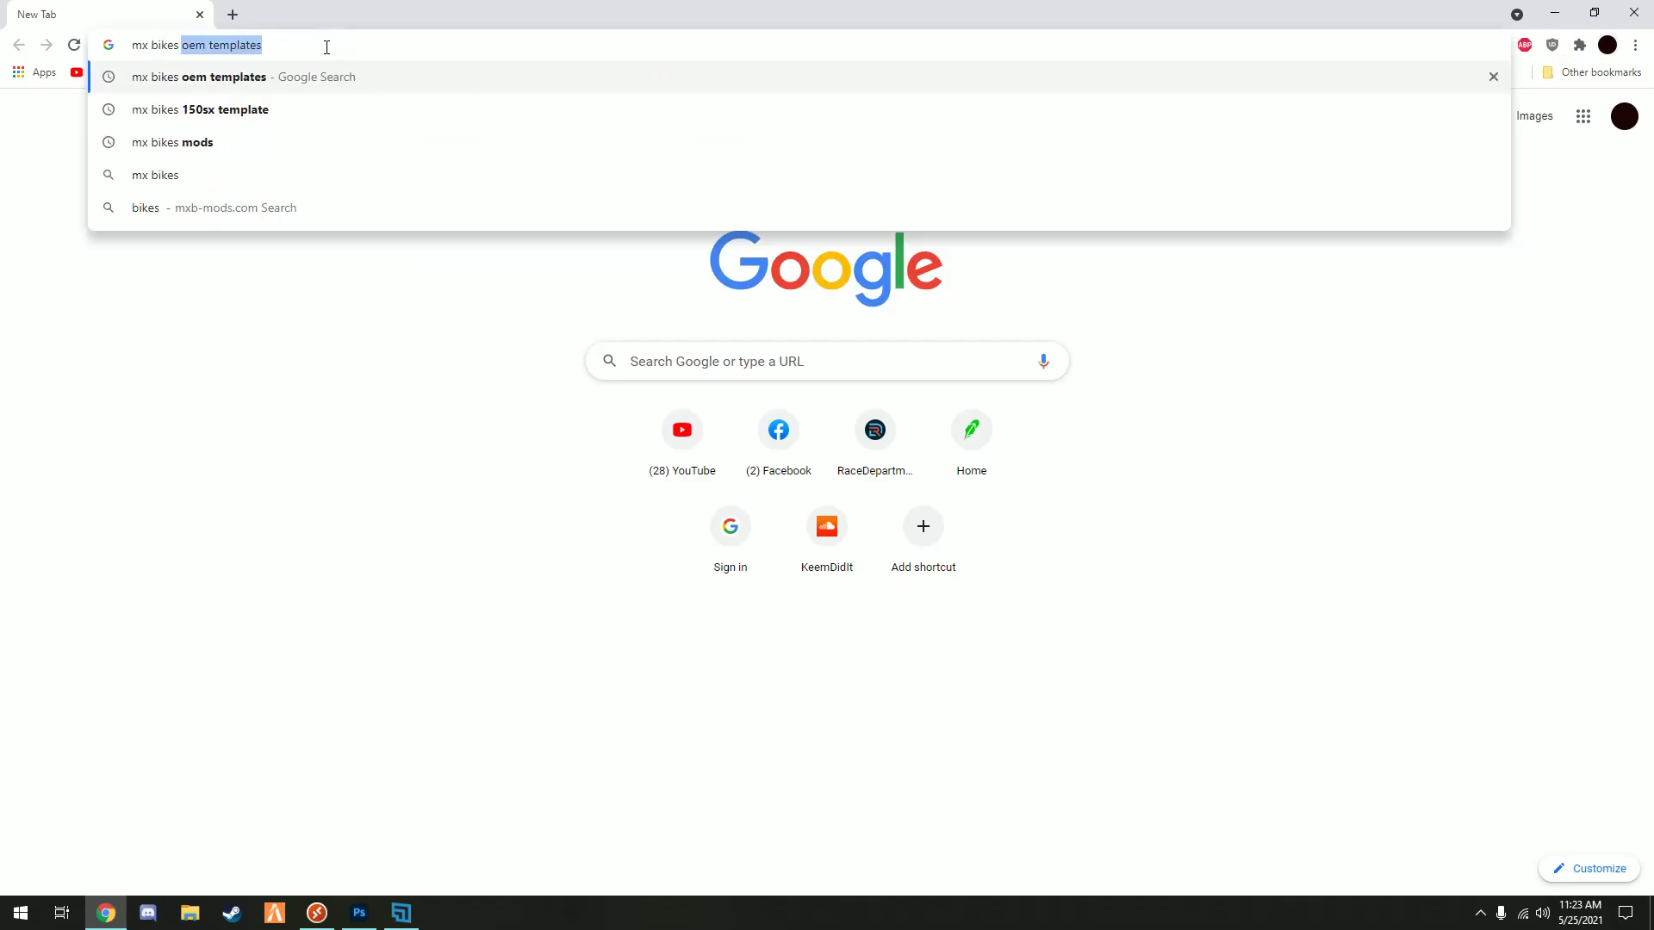
{"action": "type", "text": "ikes dedicate"}
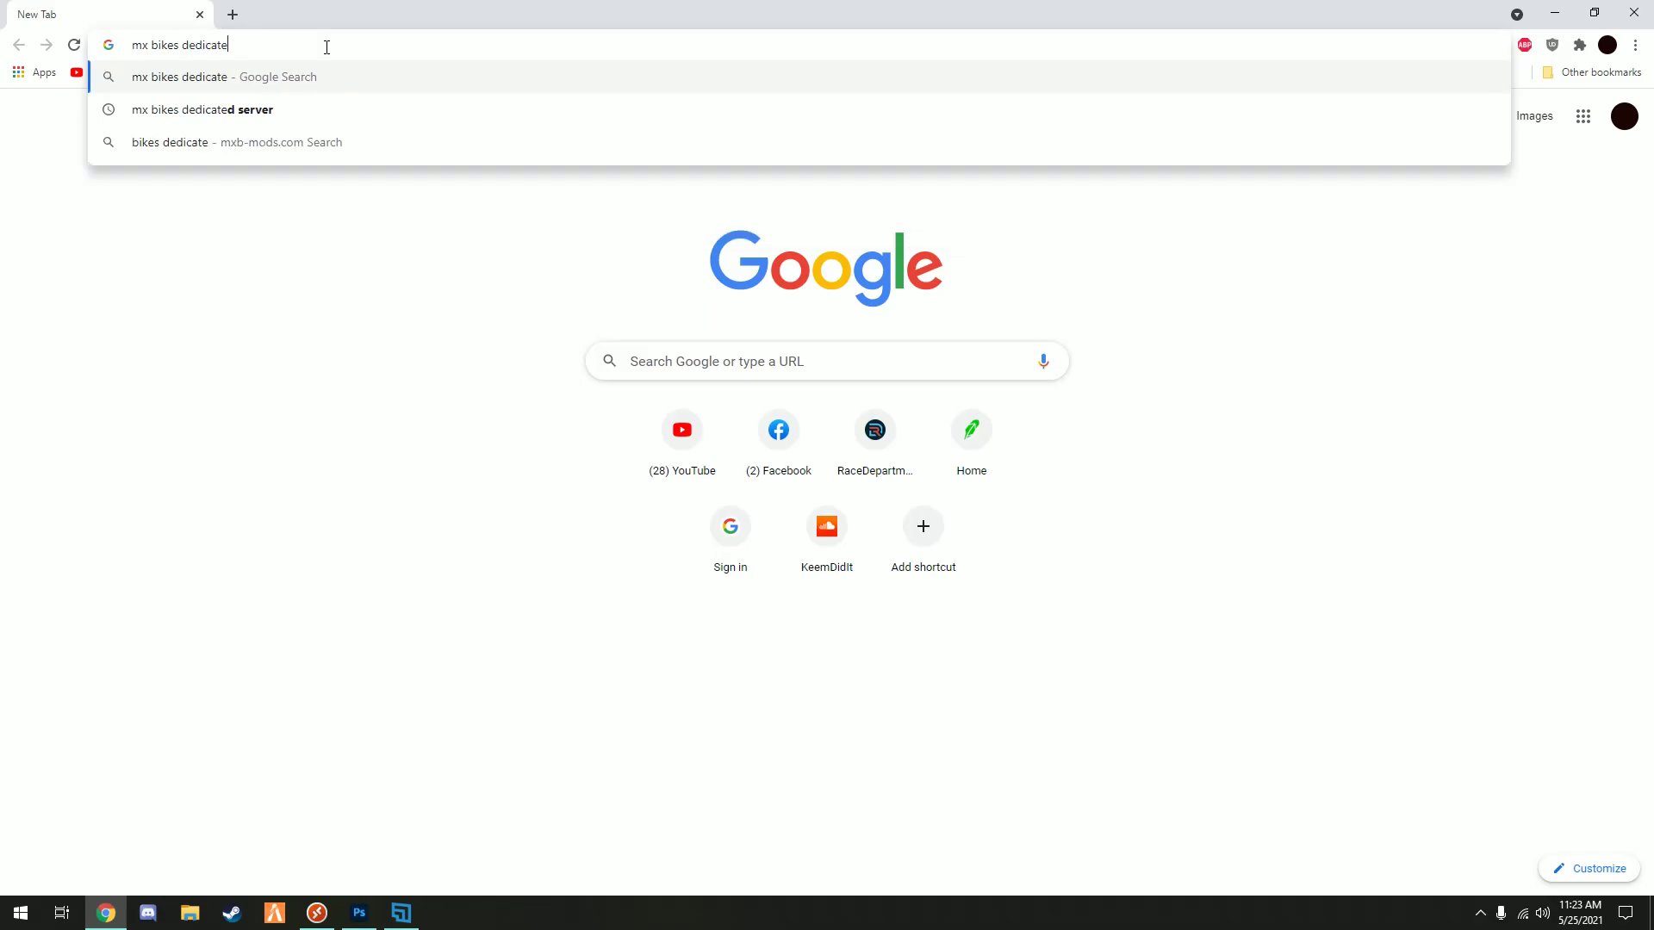
{"action": "left_click", "coordinate": [247, 110]}
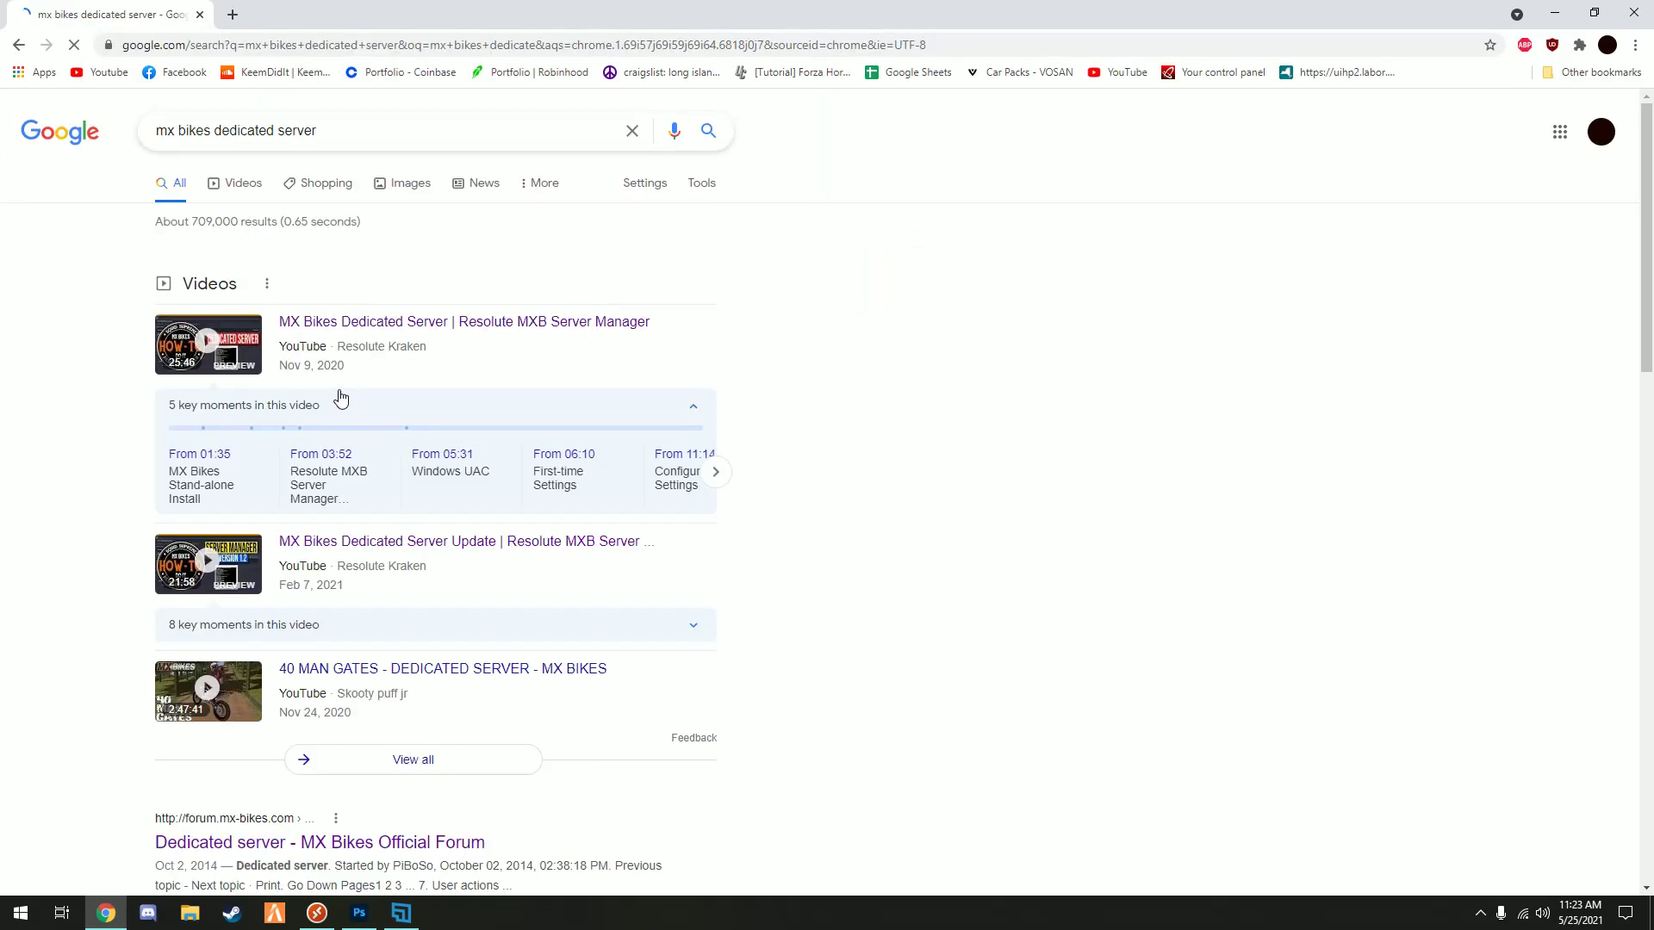
{"action": "left_click", "coordinate": [381, 771]}
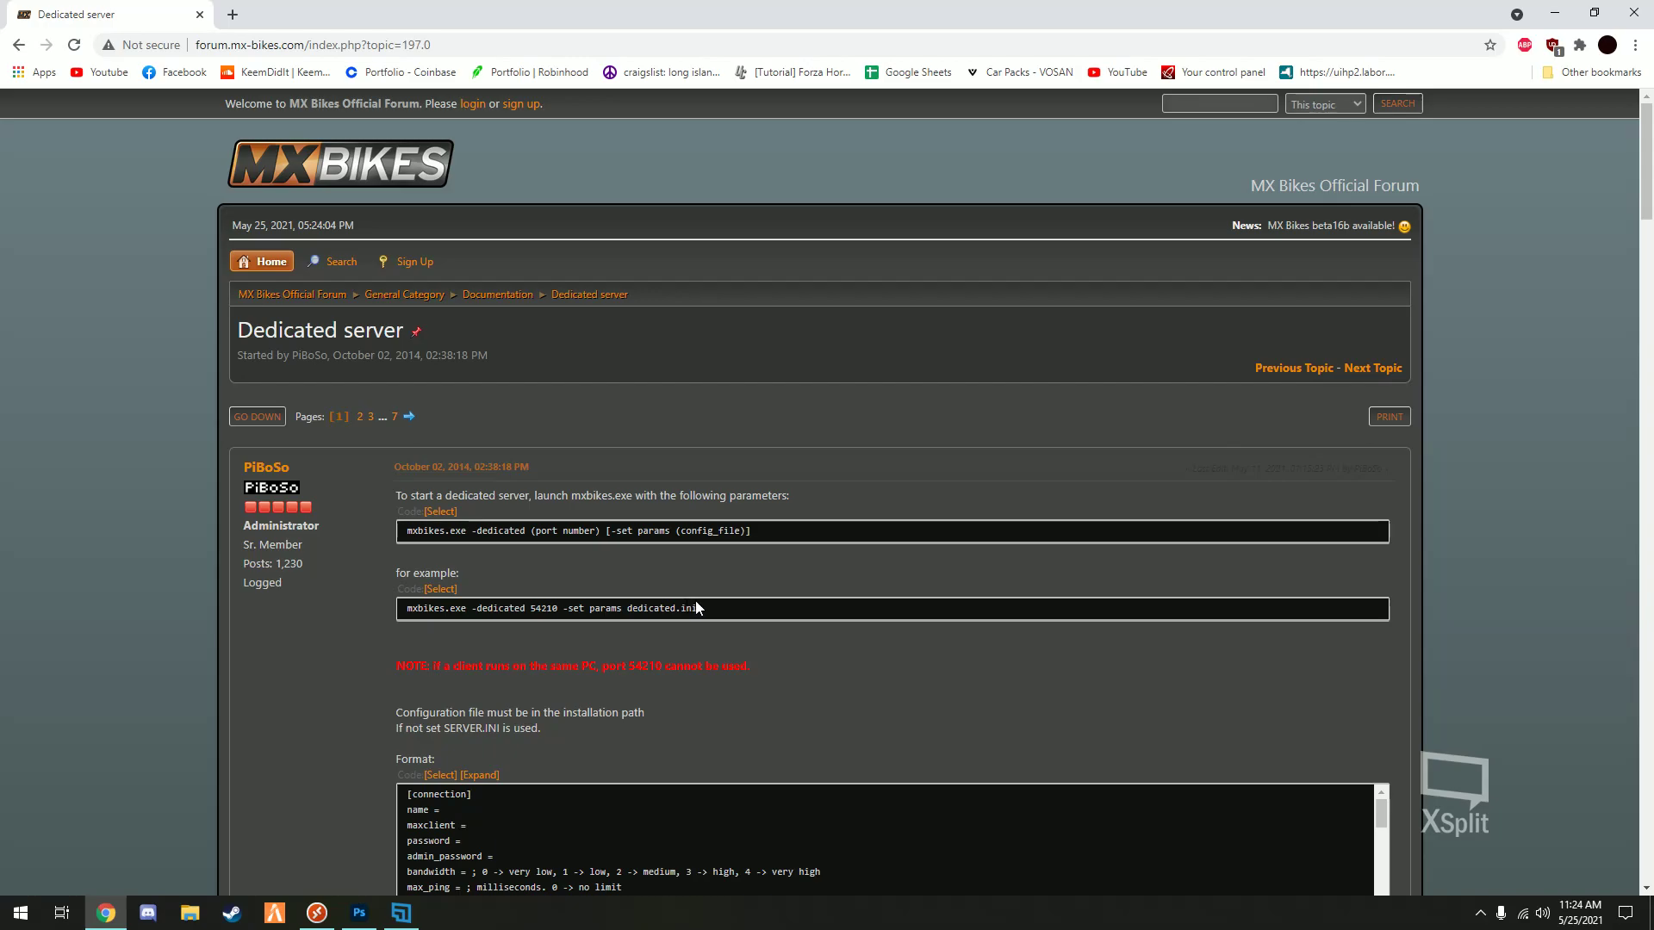
- Try selecting the example launch command line in the Dedicated server post
{"action": "left_click_drag", "start_coordinate": [710, 608], "coordinate": [398, 610]}
{"action": "left_click", "coordinate": [524, 639]}
{"action": "triple_click", "coordinate": [526, 641]}
{"action": "left_click", "coordinate": [506, 628]}
{"action": "left_click_drag", "start_coordinate": [727, 608], "coordinate": [408, 610]}
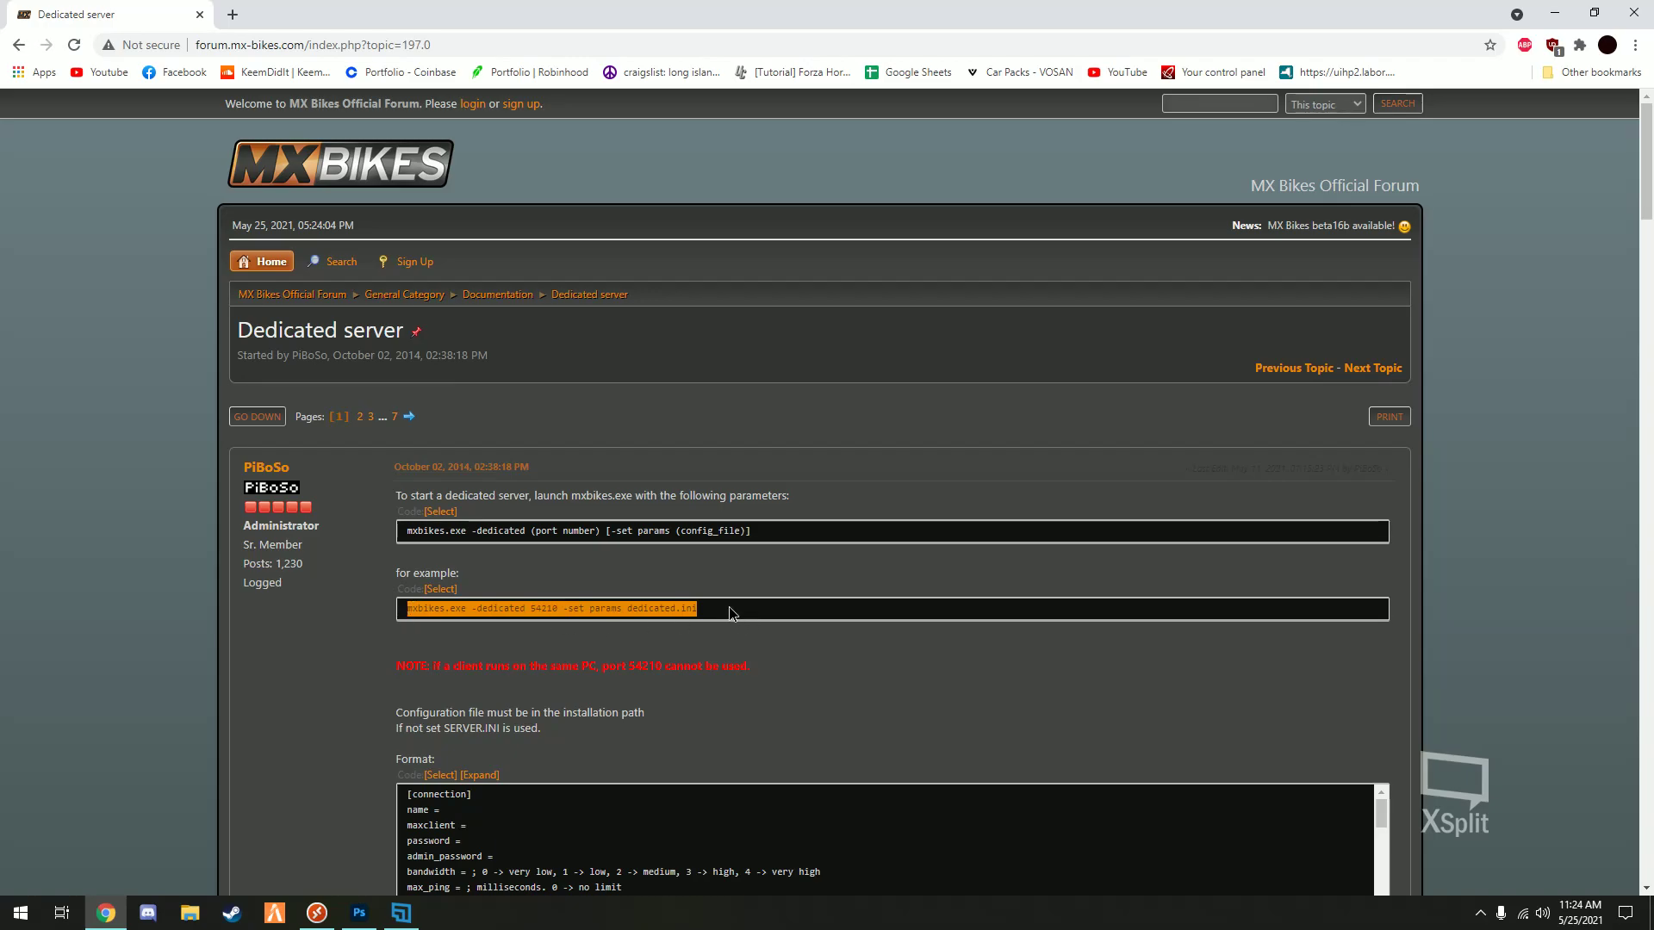
{"action": "left_click", "coordinate": [729, 609]}
{"action": "left_click_drag", "start_coordinate": [726, 608], "coordinate": [410, 619]}
{"action": "left_click", "coordinate": [575, 617]}
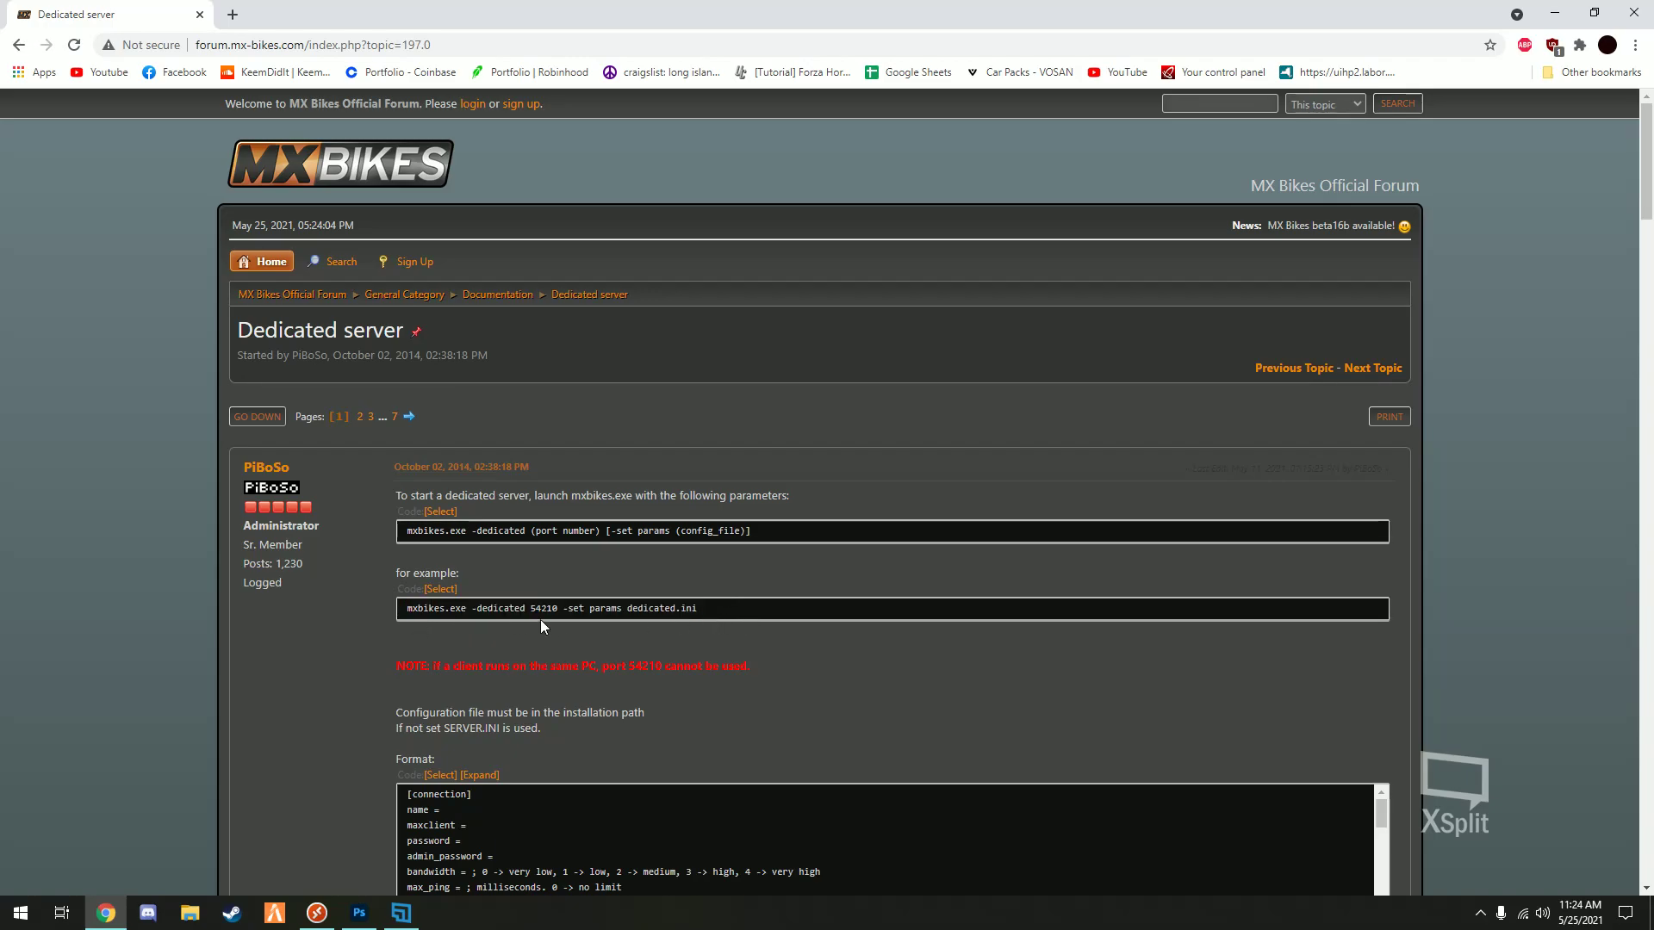
{"action": "left_click_drag", "start_coordinate": [715, 611], "coordinate": [338, 610]}
{"action": "left_click", "coordinate": [565, 641]}
- Select the entire Format config template further down the post
{"action": "scroll", "coordinate": [664, 628], "scroll_direction": "down", "scroll_amount": 4}
{"action": "scroll", "coordinate": [595, 620], "scroll_direction": "down", "scroll_amount": 8}
{"action": "scroll", "coordinate": [603, 615], "scroll_direction": "down", "scroll_amount": 3}
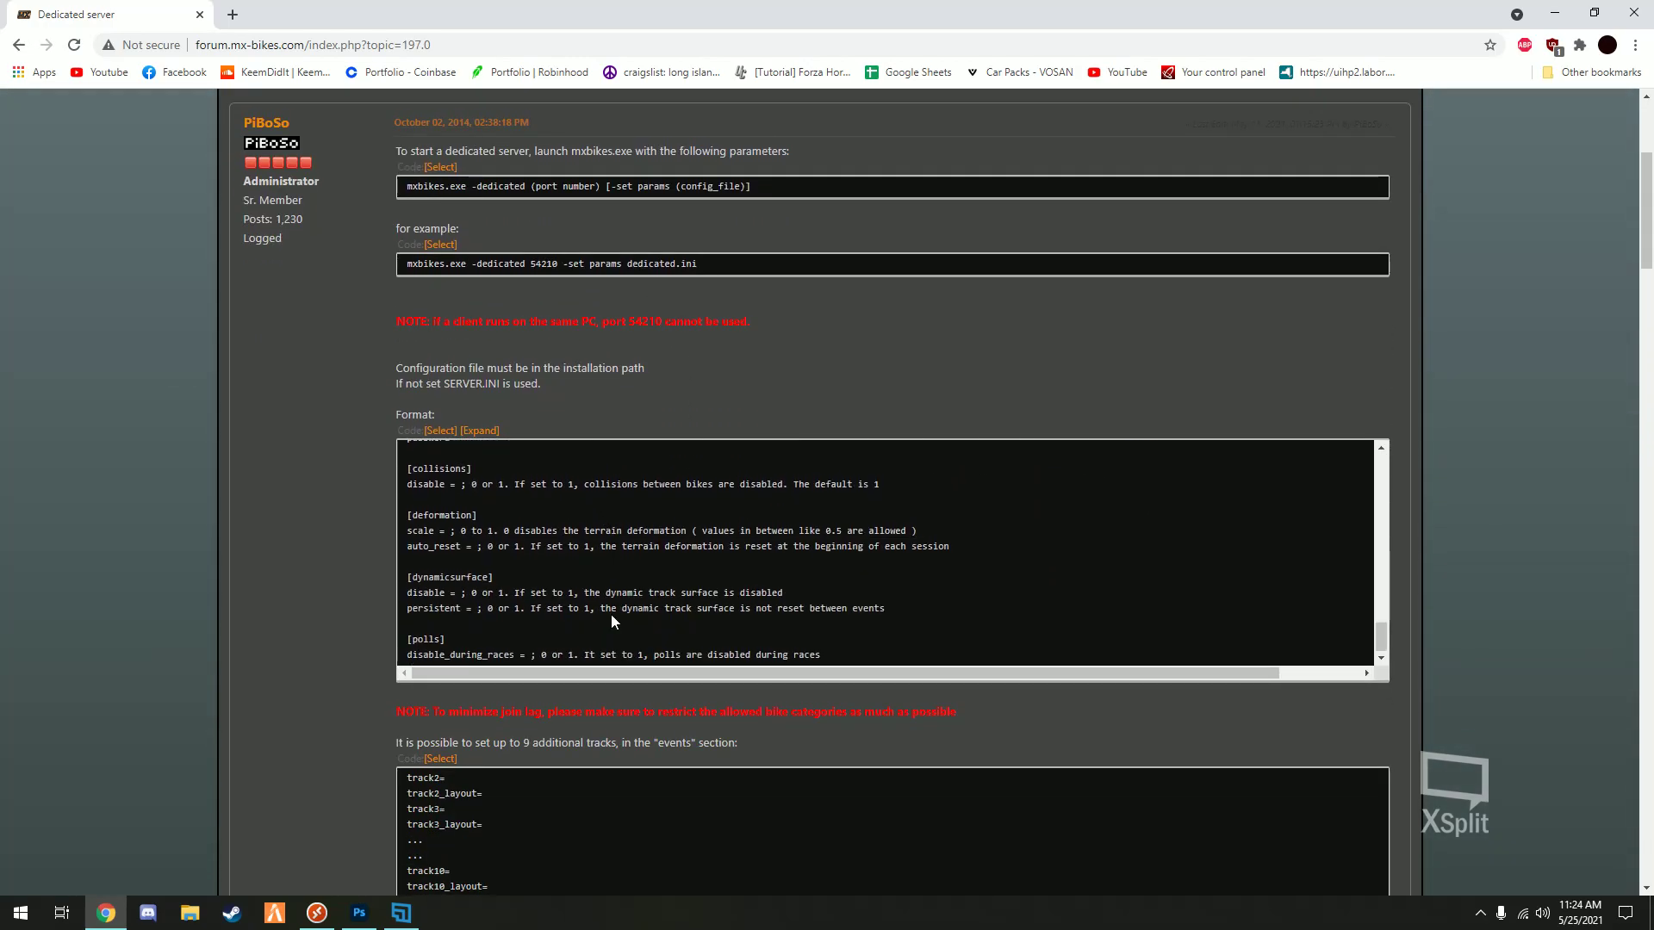
{"action": "left_click", "coordinate": [439, 431]}
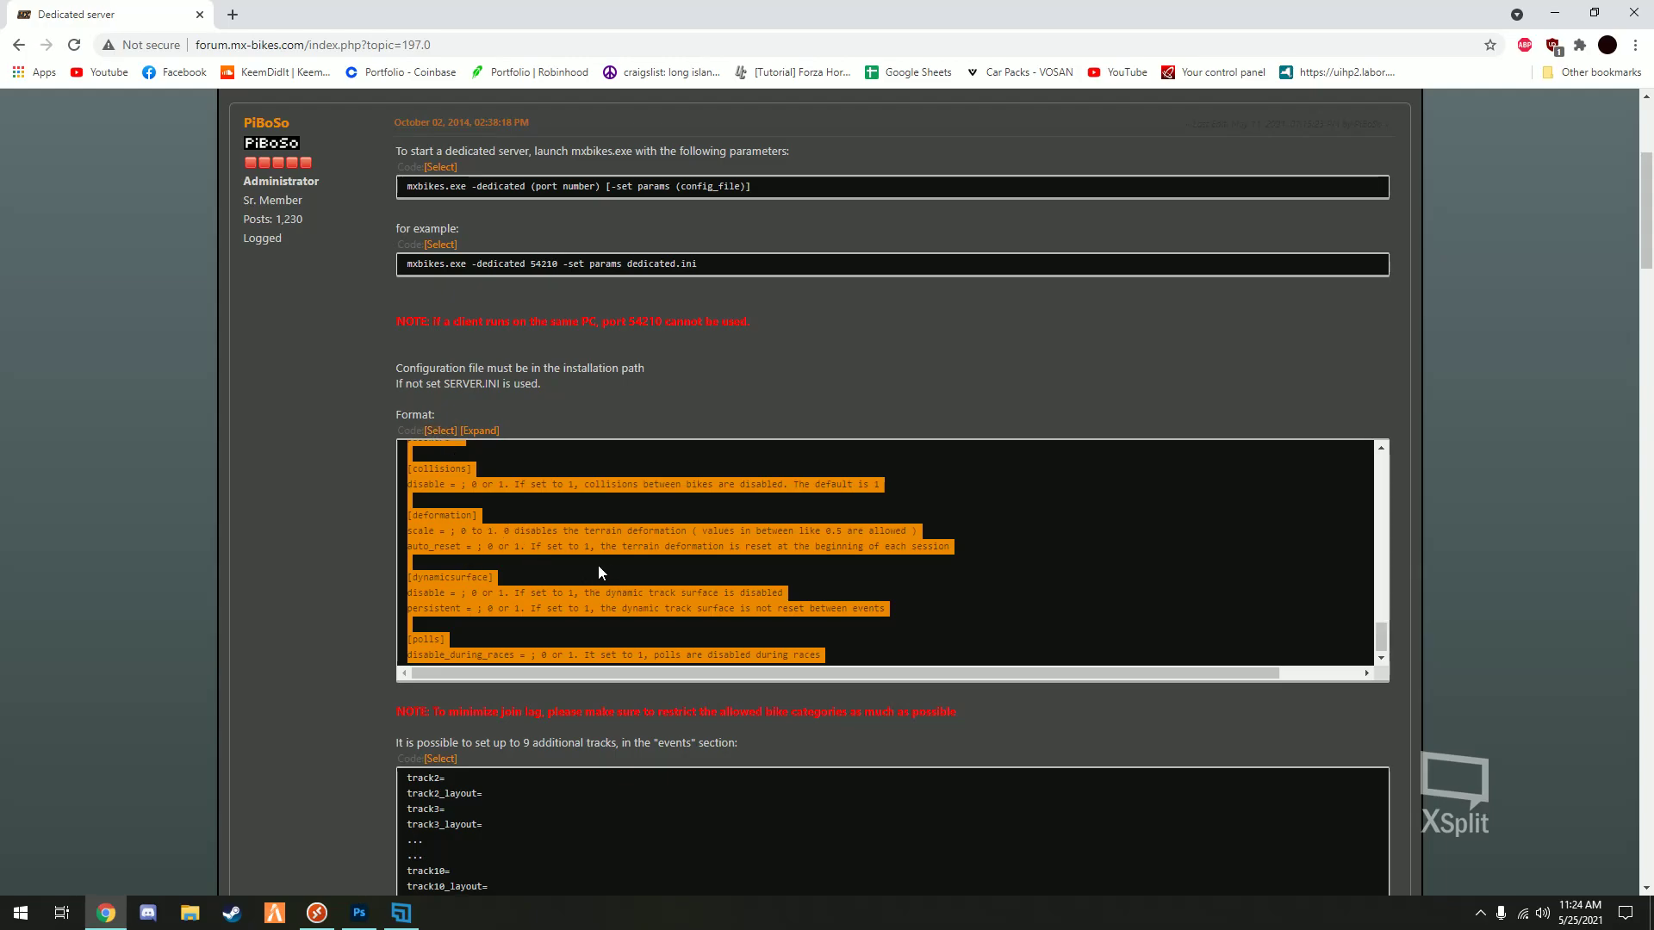
- Create a New Text Document on the desktop and open it in Notepad
{"action": "left_click", "coordinate": [1555, 14]}
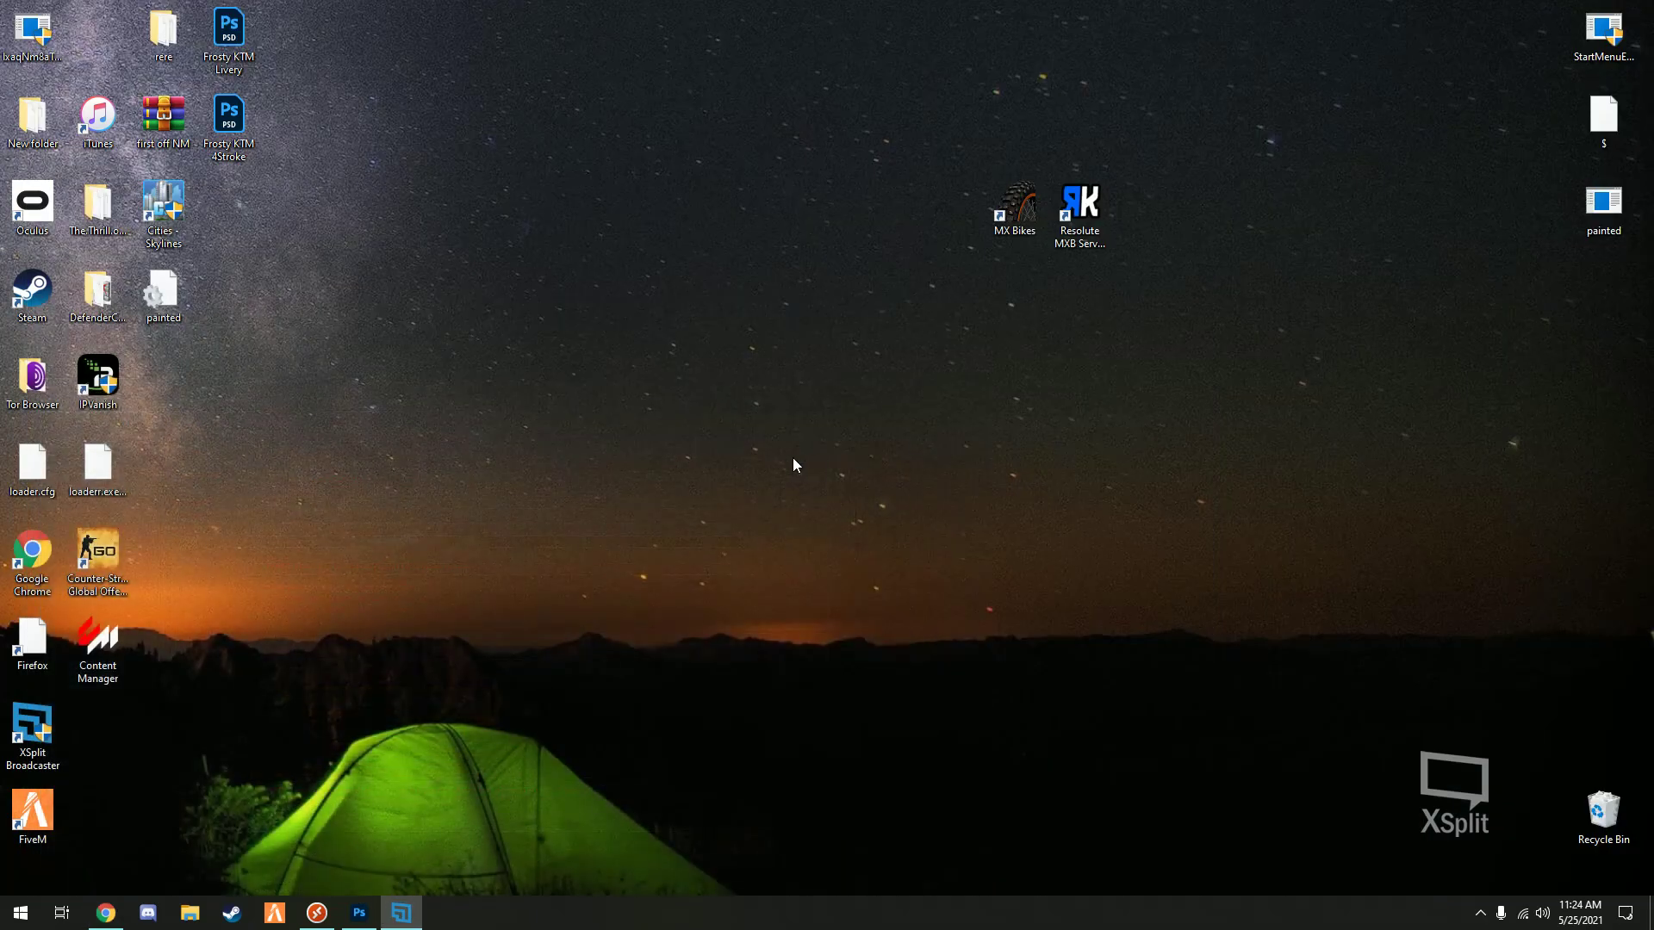
{"action": "right_click", "coordinate": [774, 452]}
{"action": "mouse_move", "coordinate": [846, 620]}
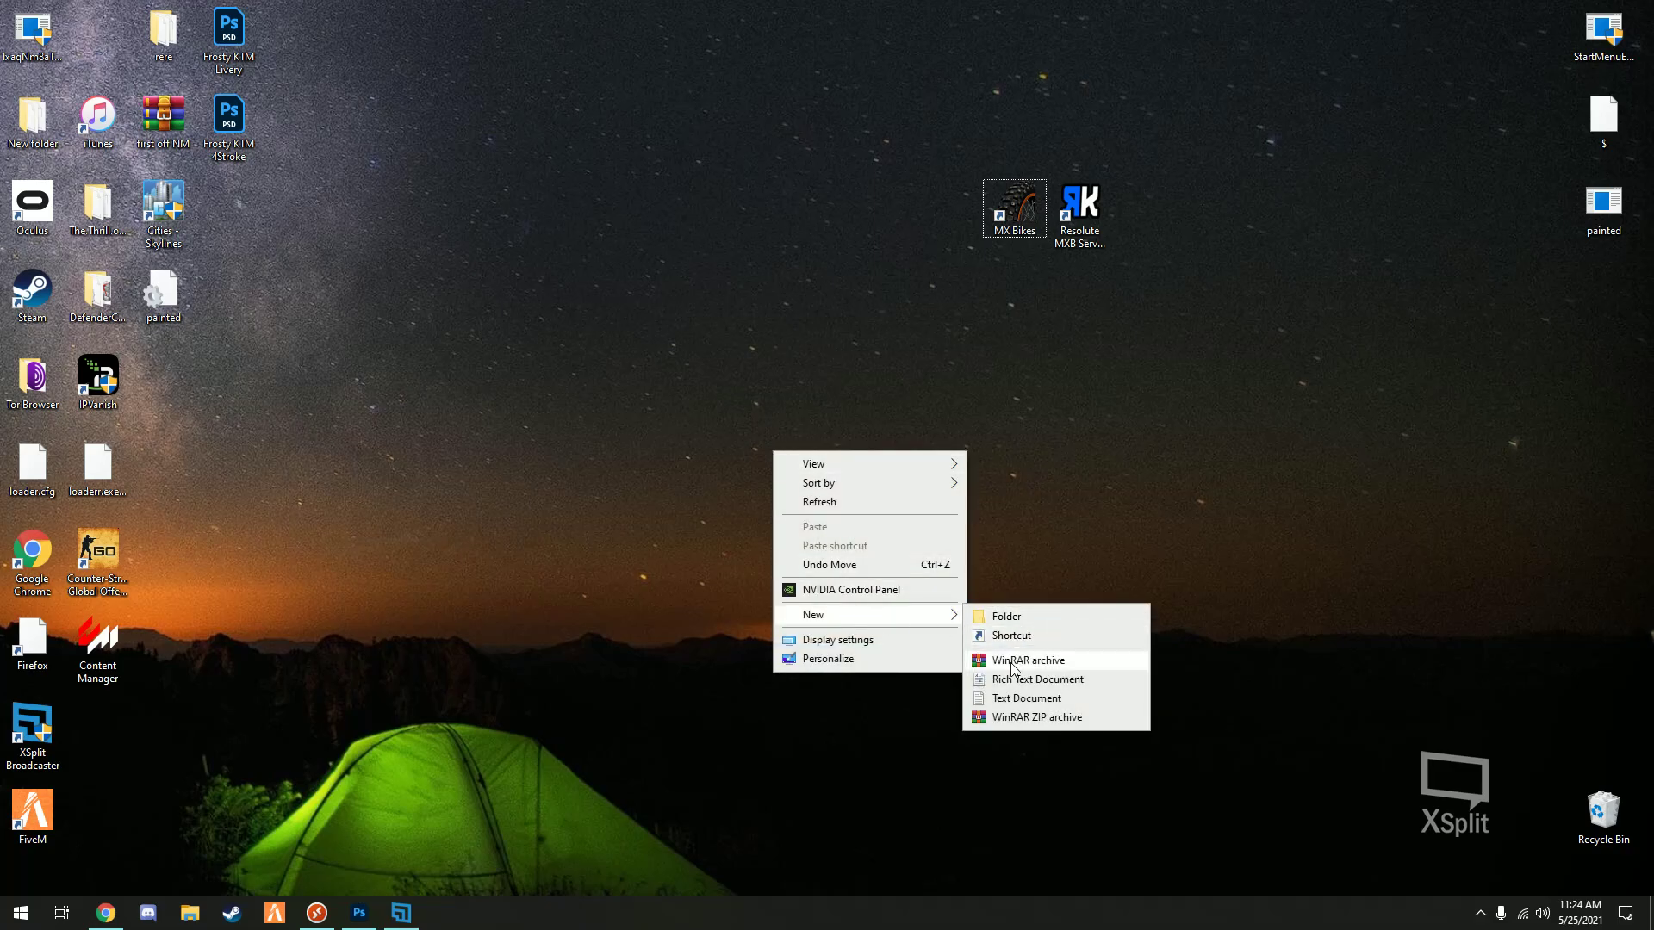
{"action": "left_click", "coordinate": [1025, 699]}
{"action": "key", "text": "Return"}
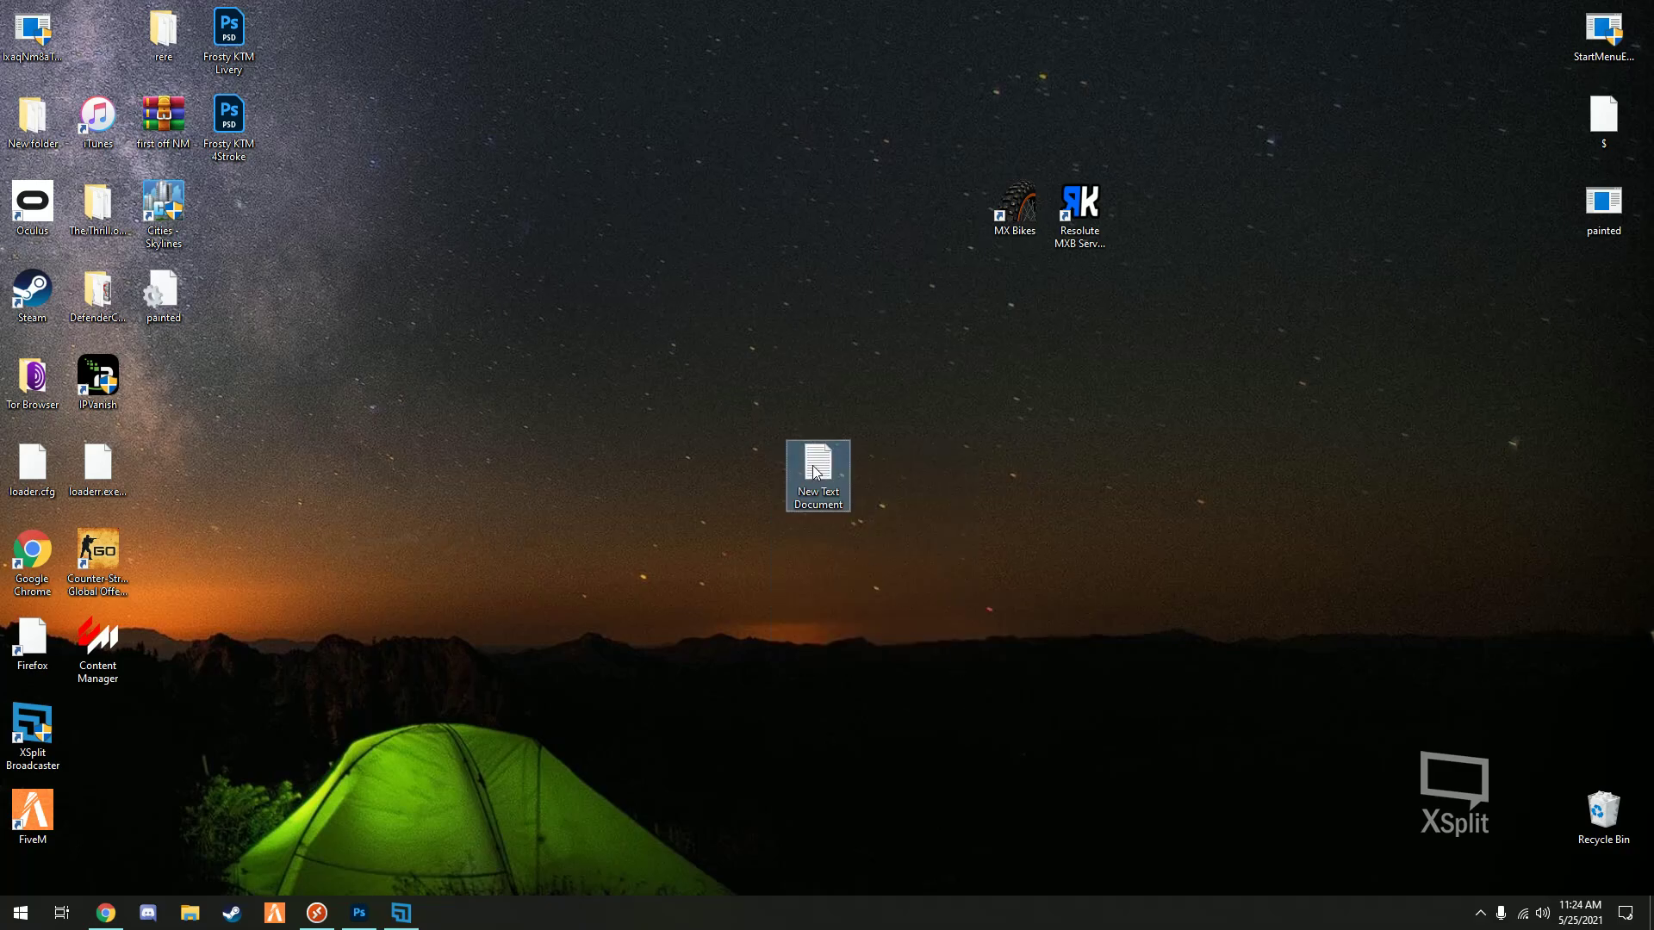
{"action": "double_click", "coordinate": [818, 469]}
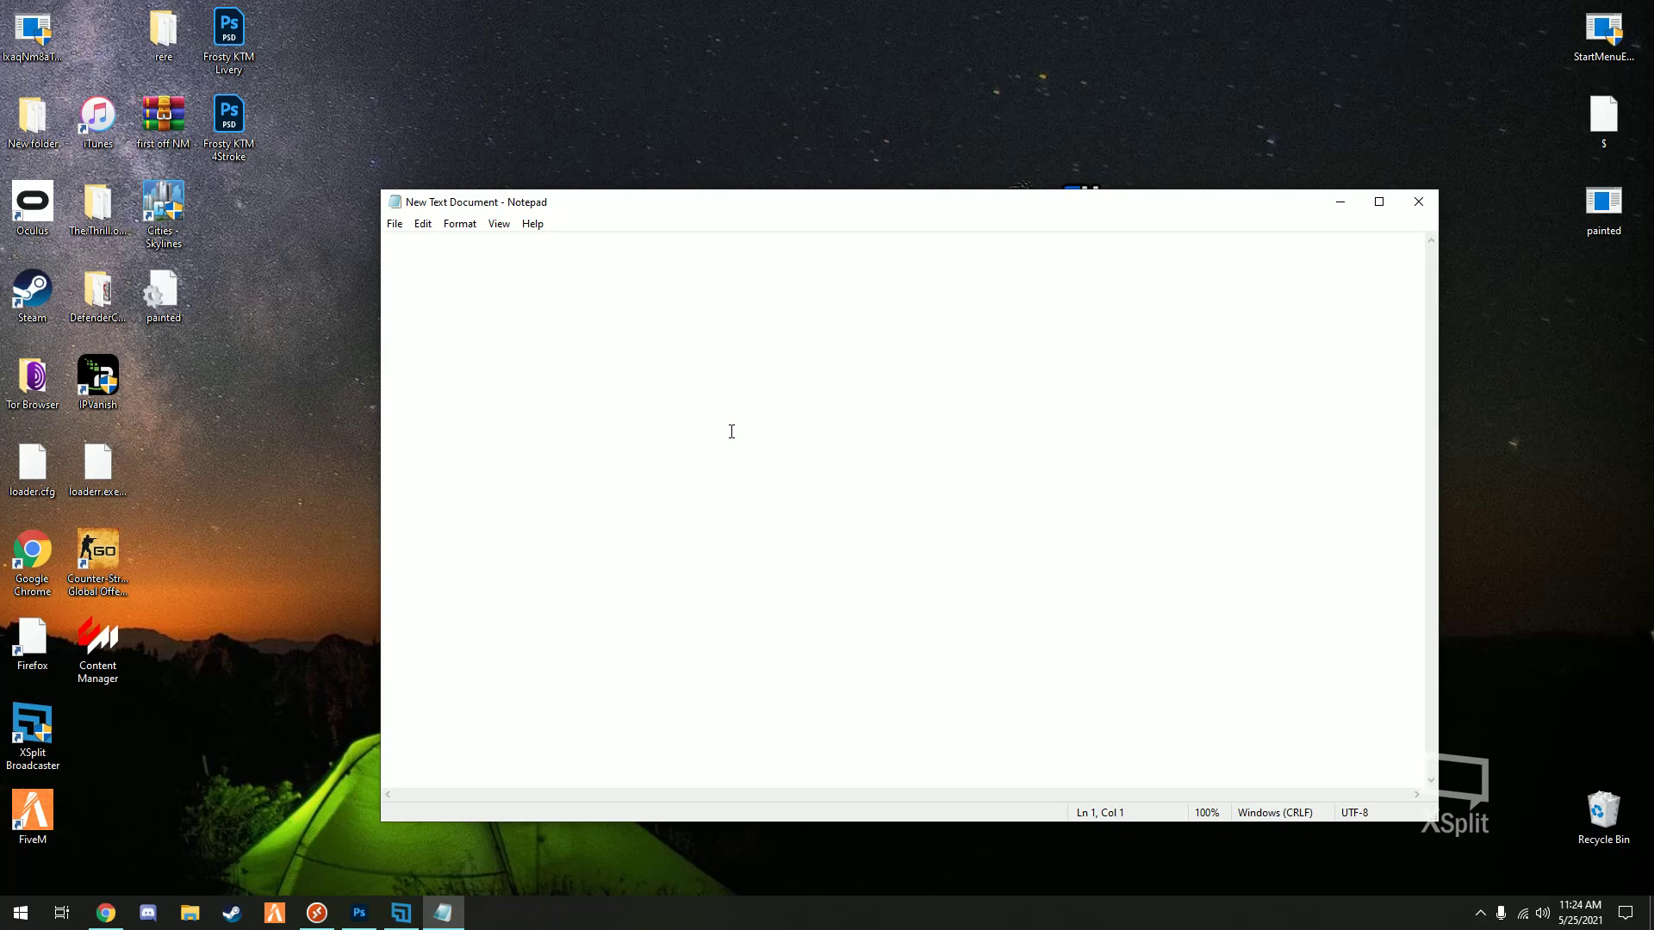
- Paste the config template and set the server name to BikeLife
{"action": "key", "text": "ctrl+v"}
{"action": "scroll", "coordinate": [737, 465], "scroll_direction": "up", "scroll_amount": 20}
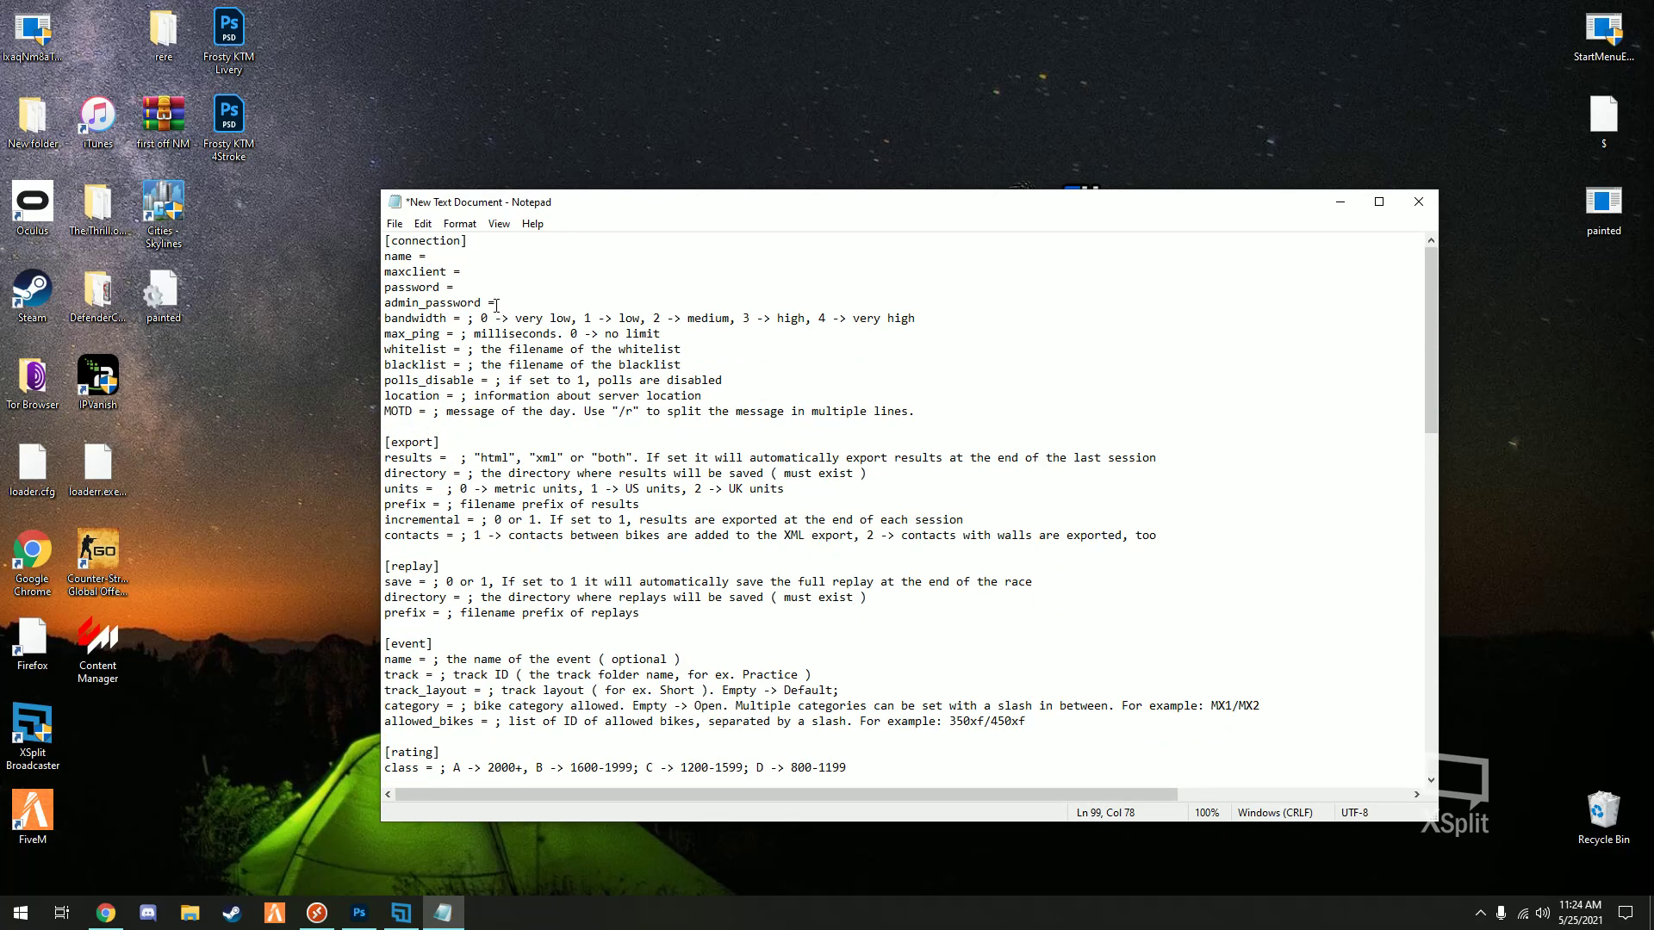
{"action": "left_click", "coordinate": [455, 258]}
{"action": "type", "text": "KEem"}
{"action": "key", "text": "BackSpace"}
{"action": "key", "text": "BackSpace"}
{"action": "key", "text": "BackSpace"}
{"action": "type", "text": "BikeLife"}
- Enter an admin password on the admin_password line
{"action": "left_click", "coordinate": [505, 305]}
{"action": "type", "text": "admin"}
{"action": "key", "text": "shift+Home"}
{"action": "key", "text": "End"}
{"action": "key", "text": "shift+Home"}
{"action": "key", "text": "End"}
{"action": "key", "text": "shift+Home"}
{"action": "key", "text": "End"}
{"action": "key", "text": "shift+Home"}
{"action": "key", "text": "End"}
{"action": "key", "text": "shift+Home"}
{"action": "key", "text": "End"}
- Set bandwidth to 4 and max_ping to 0
{"action": "type", "text": "4"}
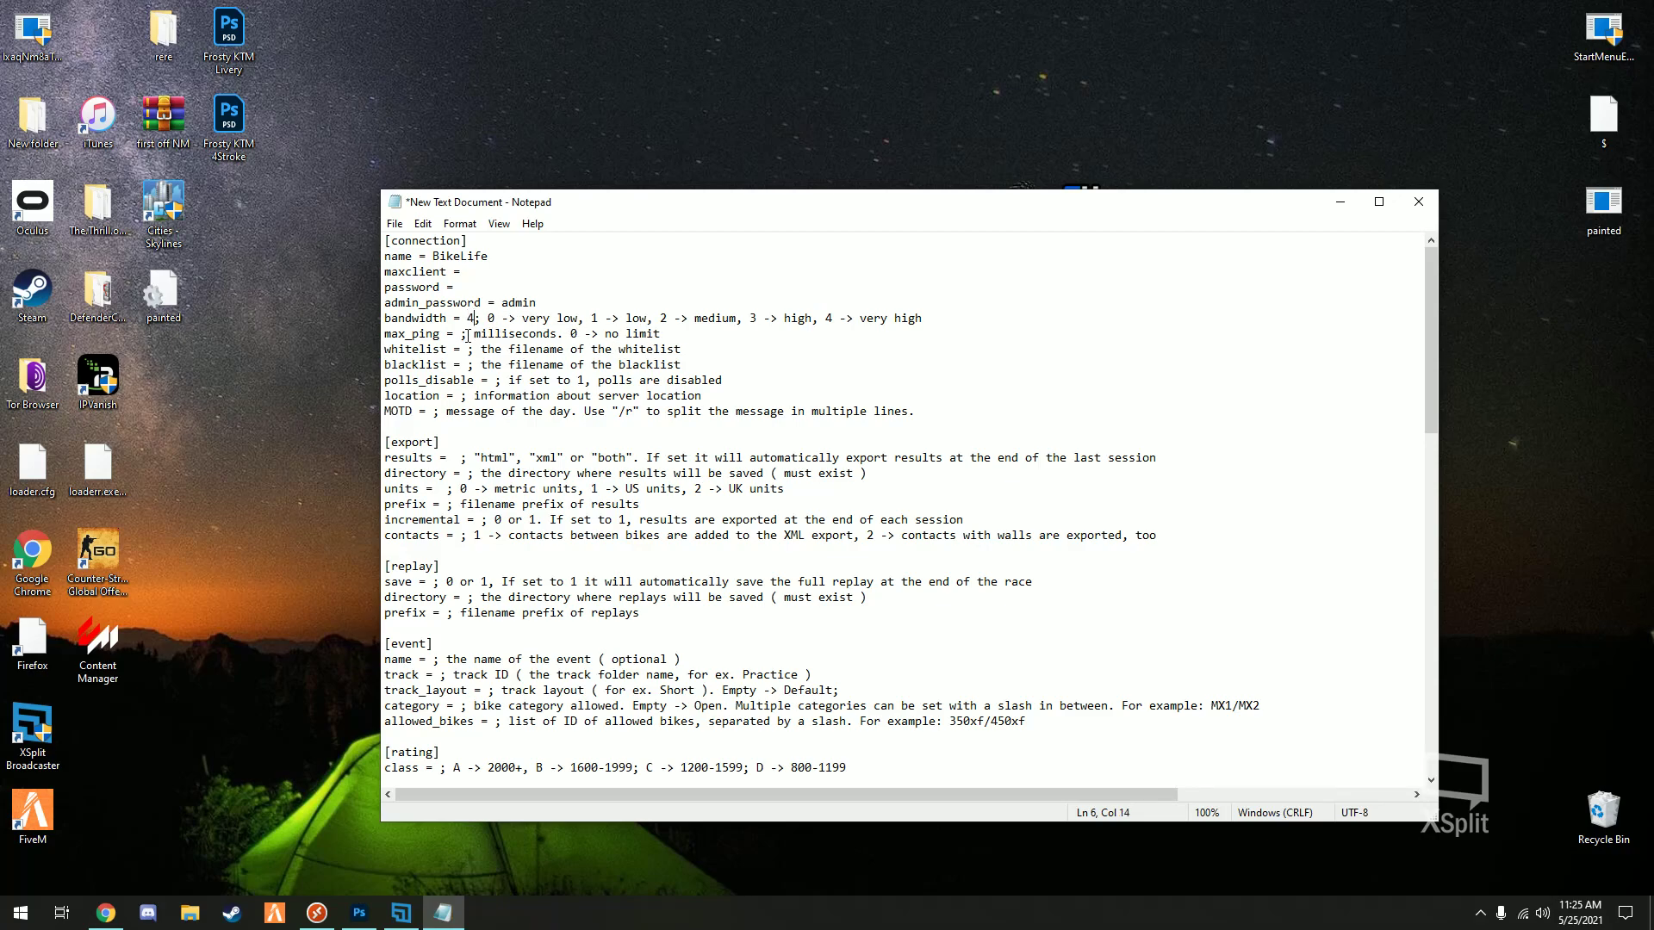
{"action": "left_click", "coordinate": [466, 336]}
{"action": "type", "text": "0"}
- Move down to the track entry and place the cursor after track =
{"action": "left_click", "coordinate": [433, 412]}
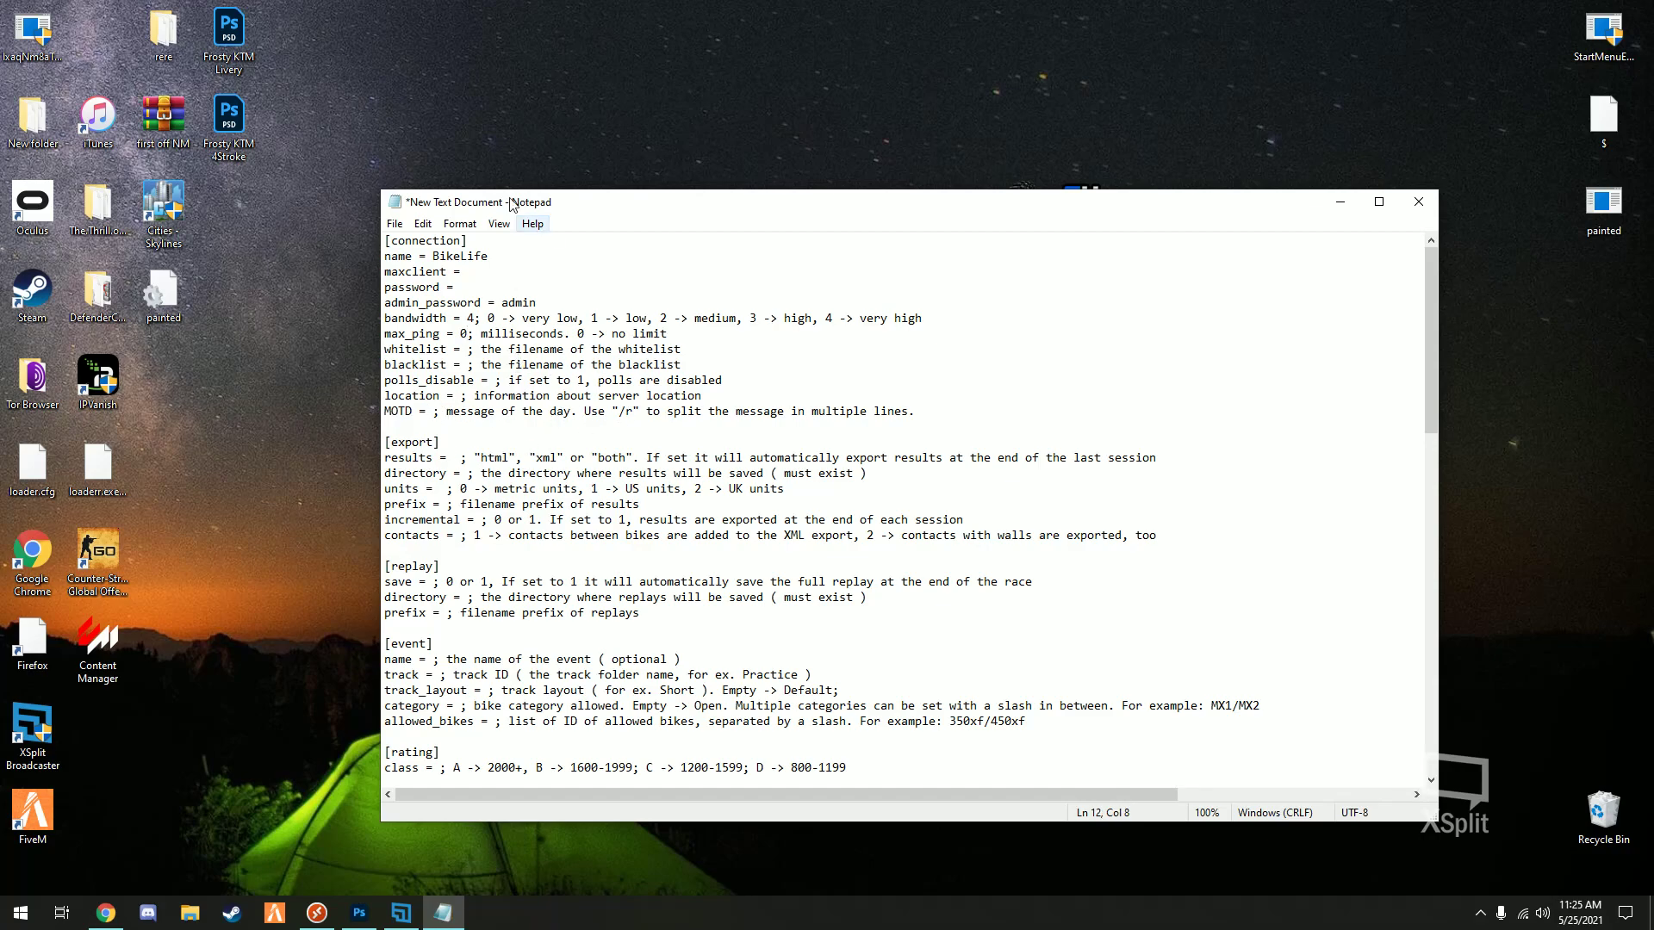
{"action": "left_click", "coordinate": [463, 397]}
{"action": "scroll", "coordinate": [510, 473], "scroll_direction": "down", "scroll_amount": 2}
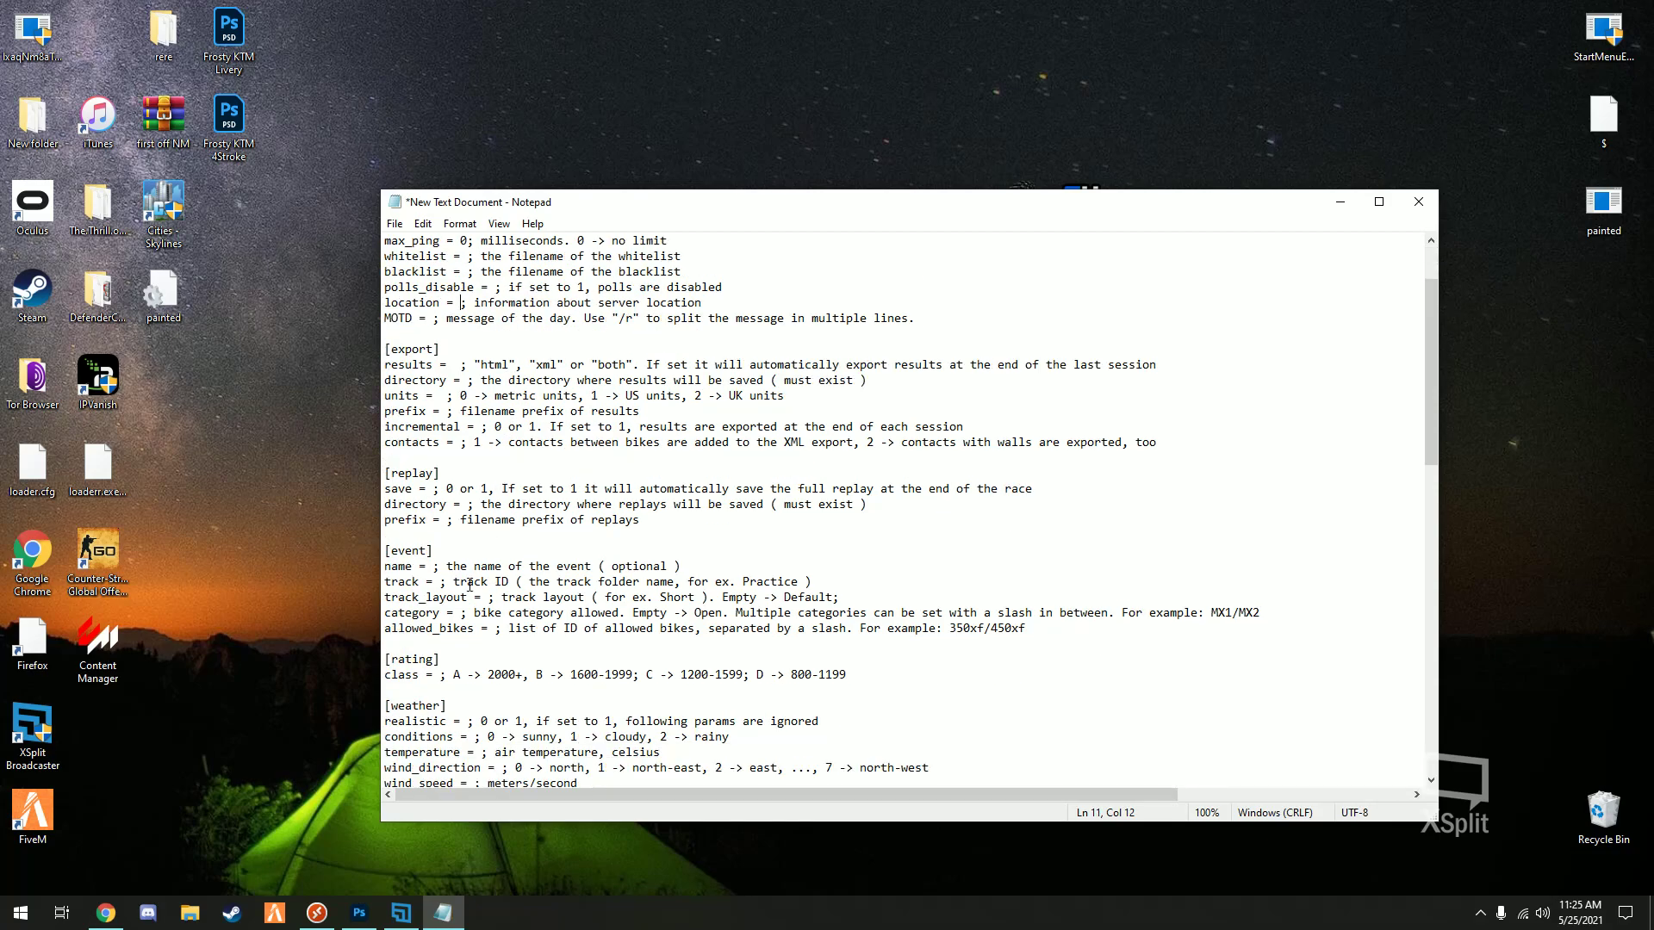
{"action": "left_click", "coordinate": [432, 583]}
{"action": "left_click_drag", "start_coordinate": [675, 583], "coordinate": [529, 584]}
{"action": "left_click", "coordinate": [435, 579]}
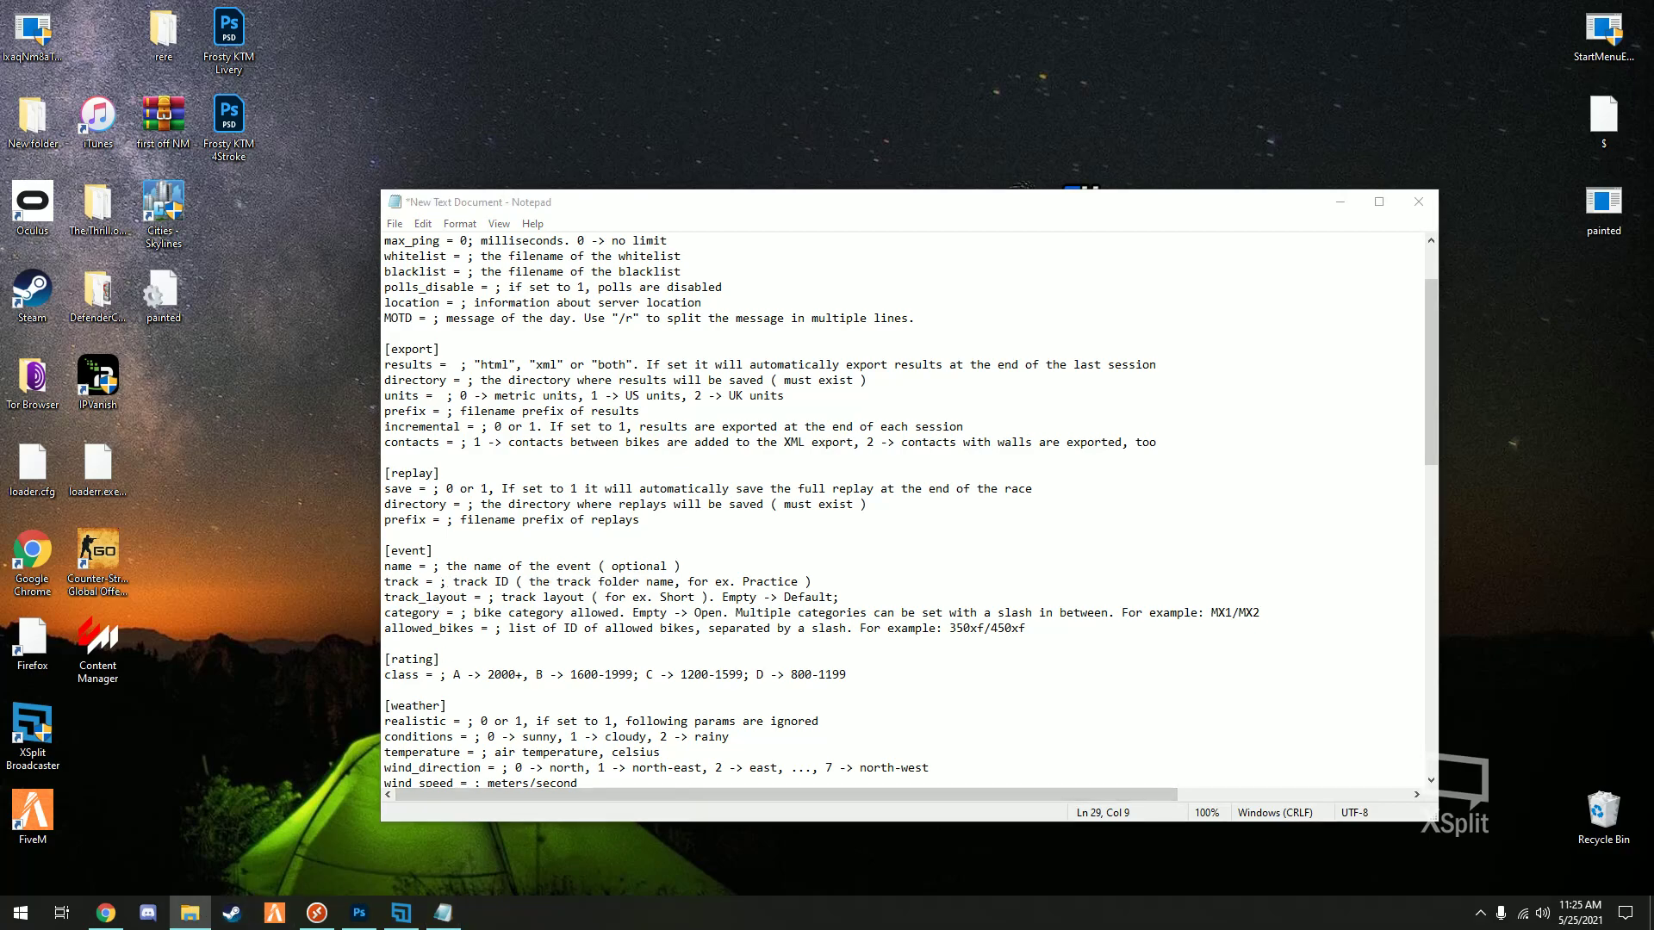
- Look up the trial track folder in MX Bikes mods\tracks\enduro, then close Explorer
{"action": "left_click", "coordinate": [707, 328]}
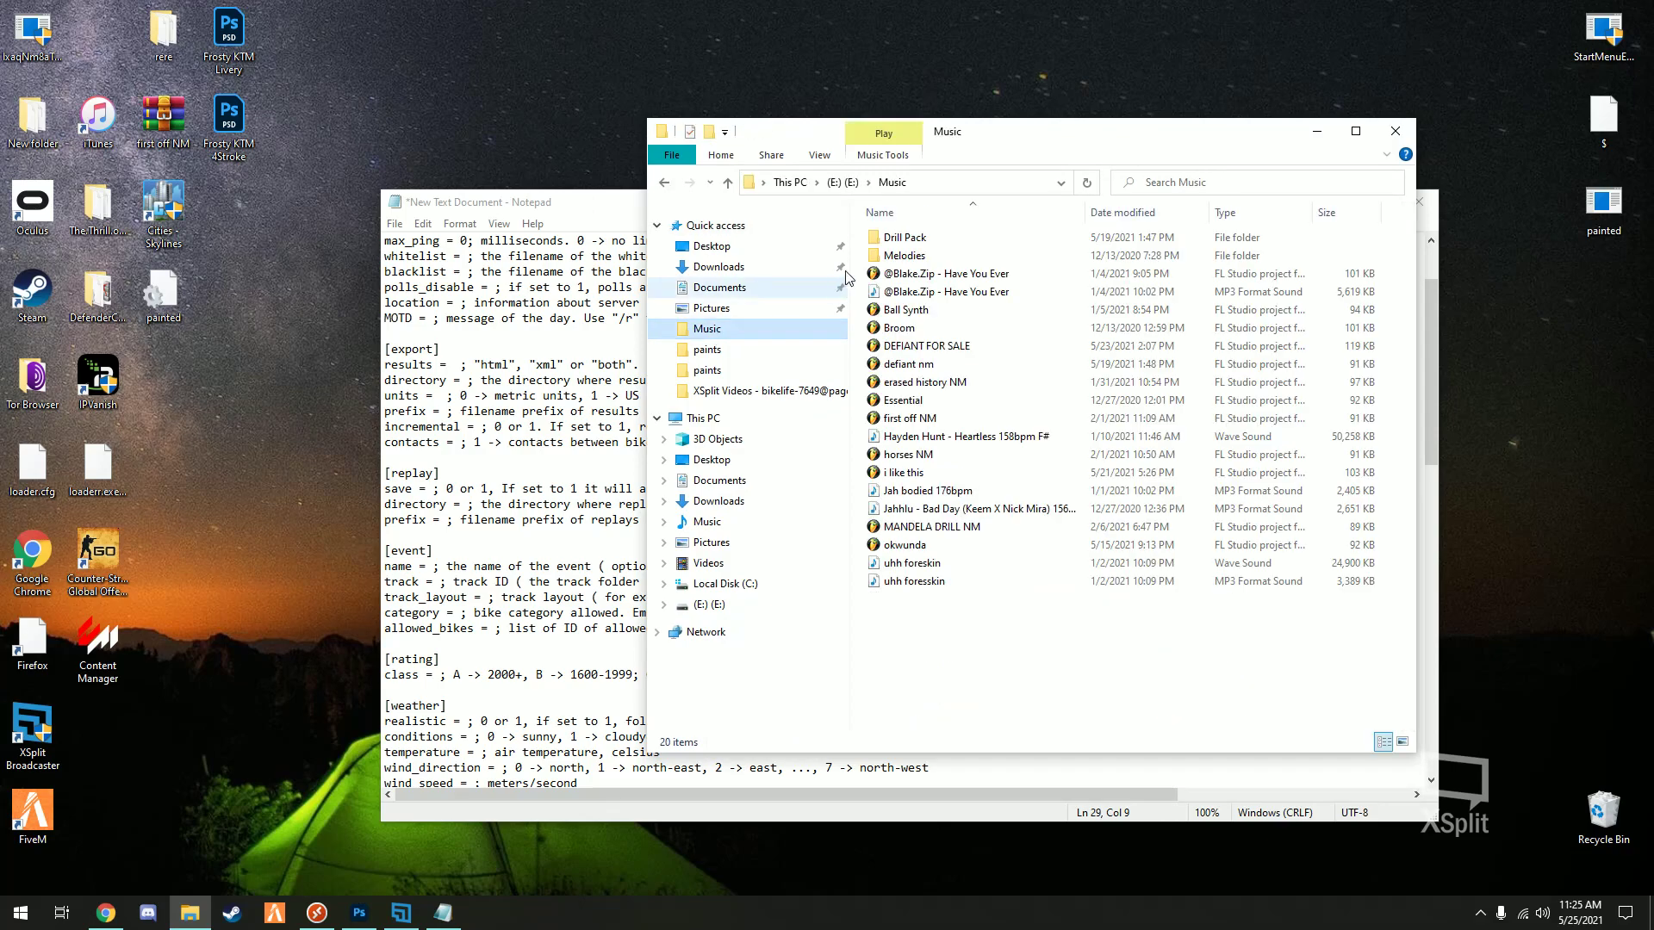
{"action": "left_click", "coordinate": [706, 370]}
{"action": "left_click", "coordinate": [779, 183]}
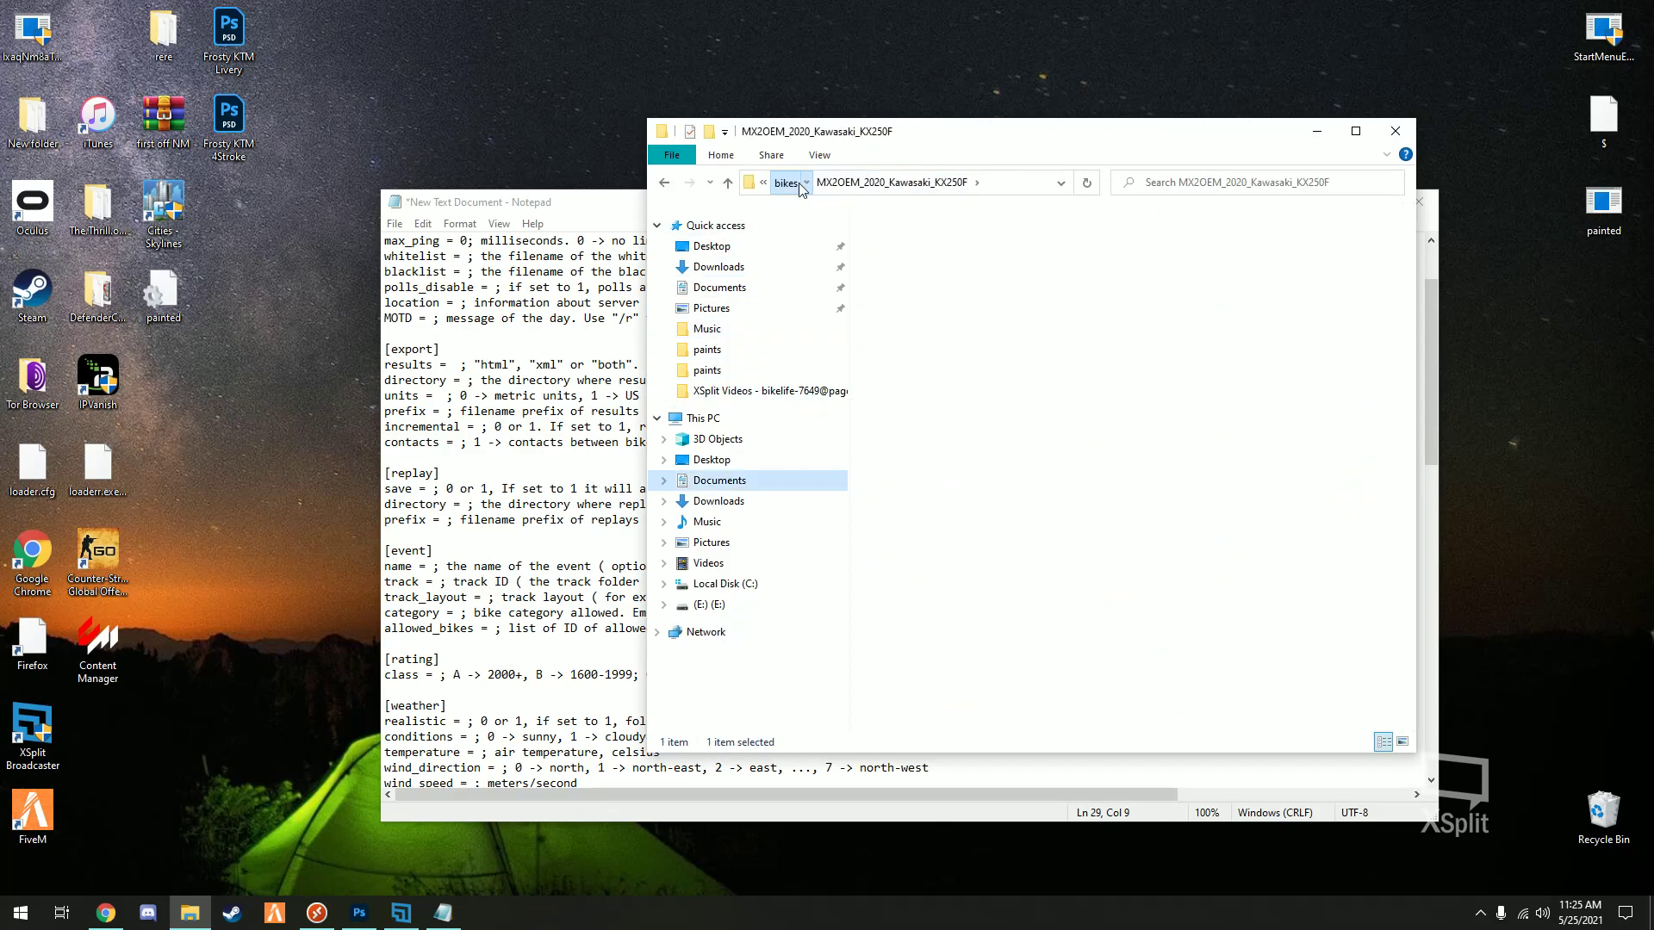
{"action": "left_click", "coordinate": [898, 182]}
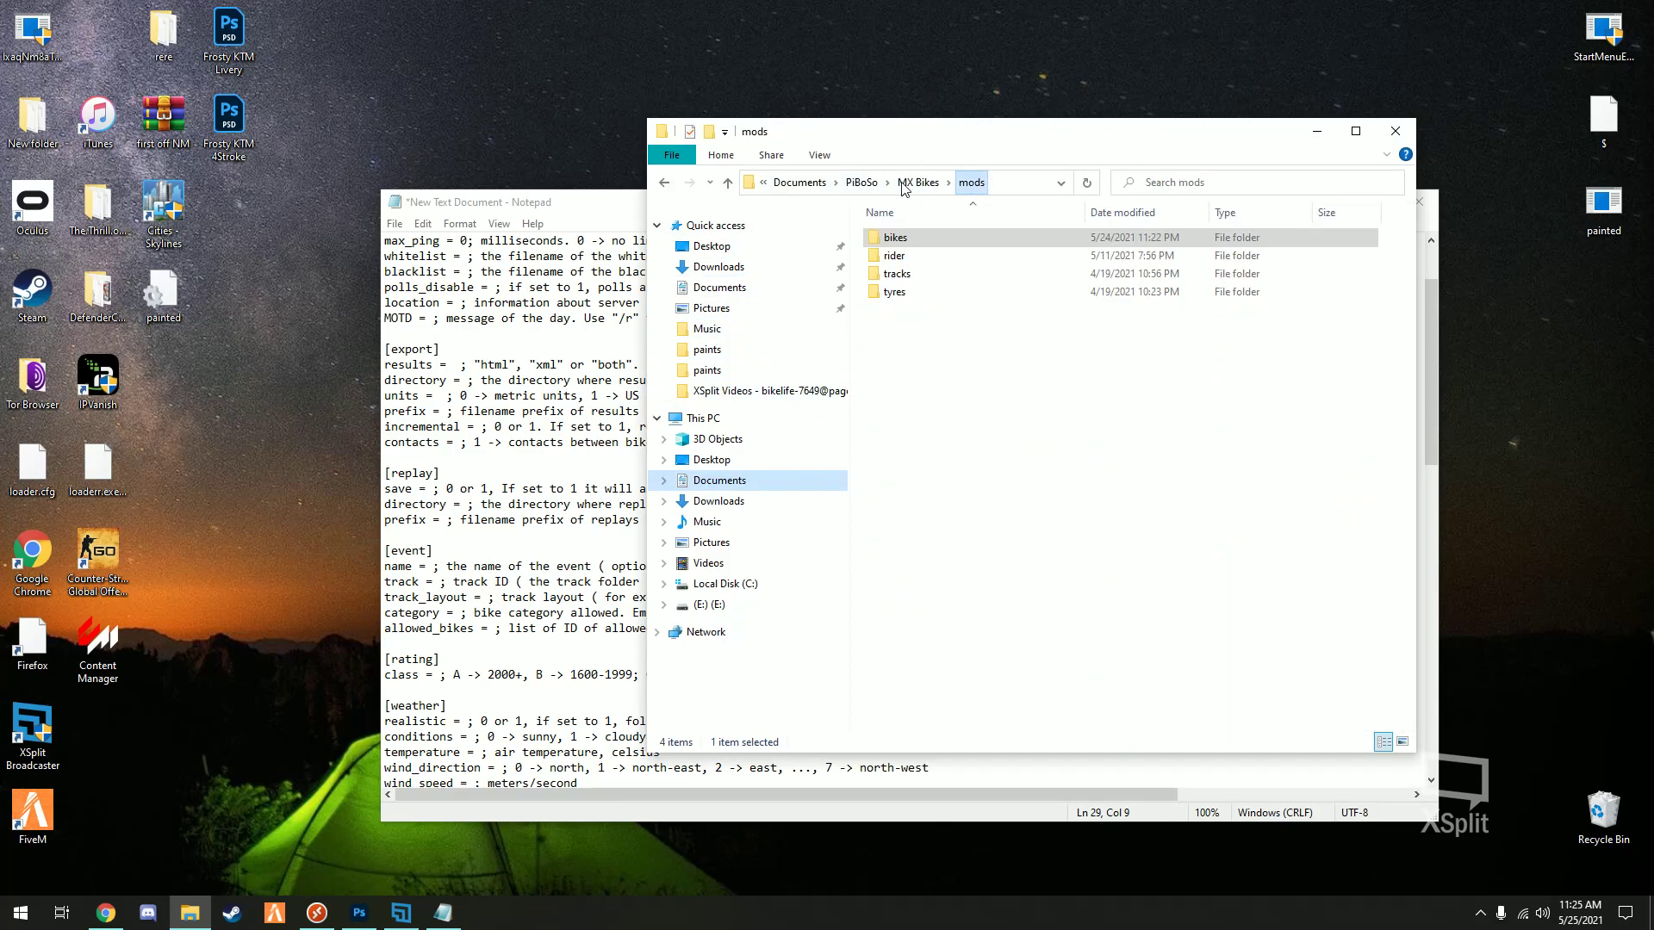
{"action": "left_click", "coordinate": [905, 278]}
{"action": "double_click", "coordinate": [904, 275]}
{"action": "double_click", "coordinate": [931, 241]}
{"action": "left_click", "coordinate": [915, 298]}
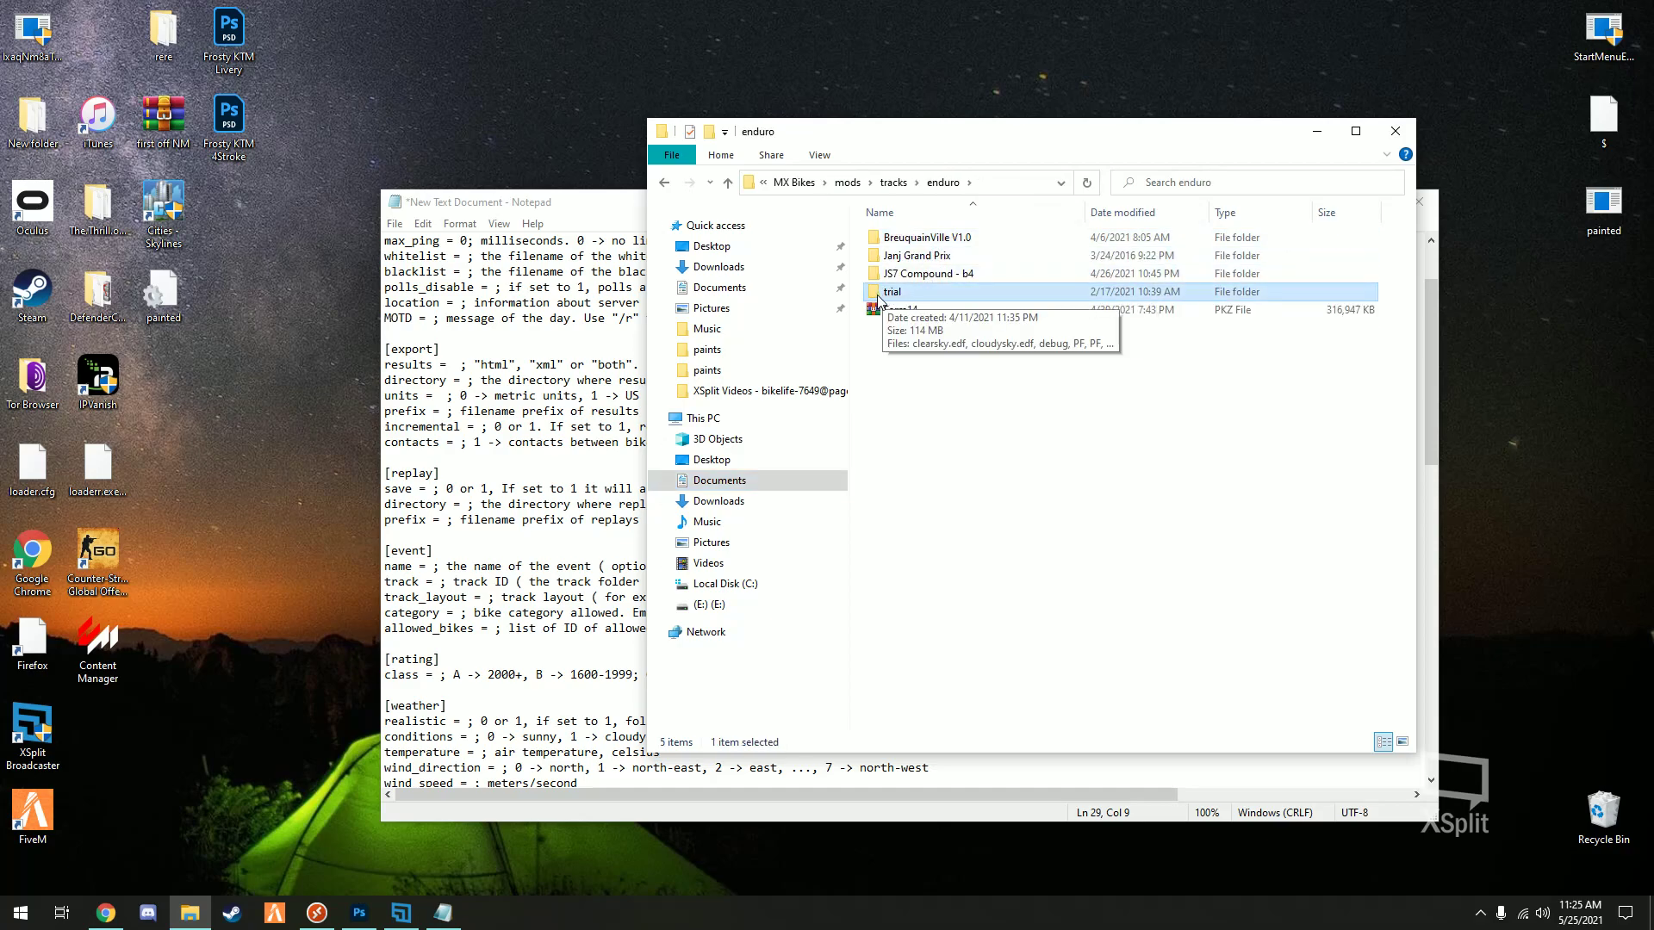
{"action": "left_click", "coordinate": [1396, 133]}
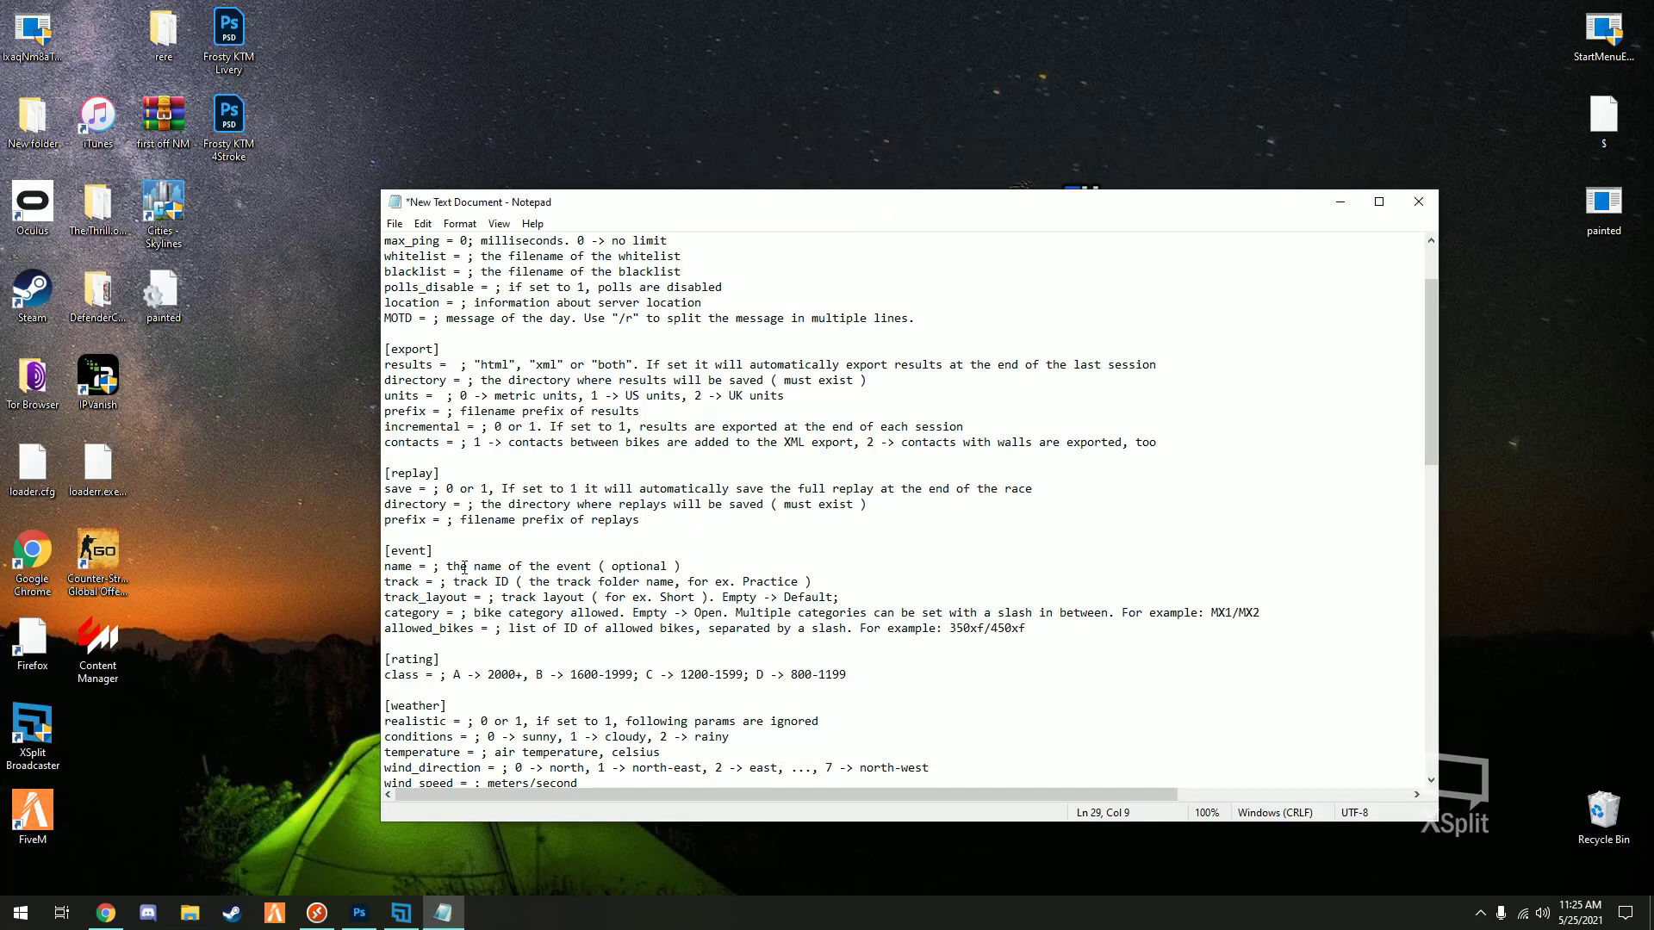
- Set track = trial and review the rest of the config
{"action": "type", "text": "trial"}
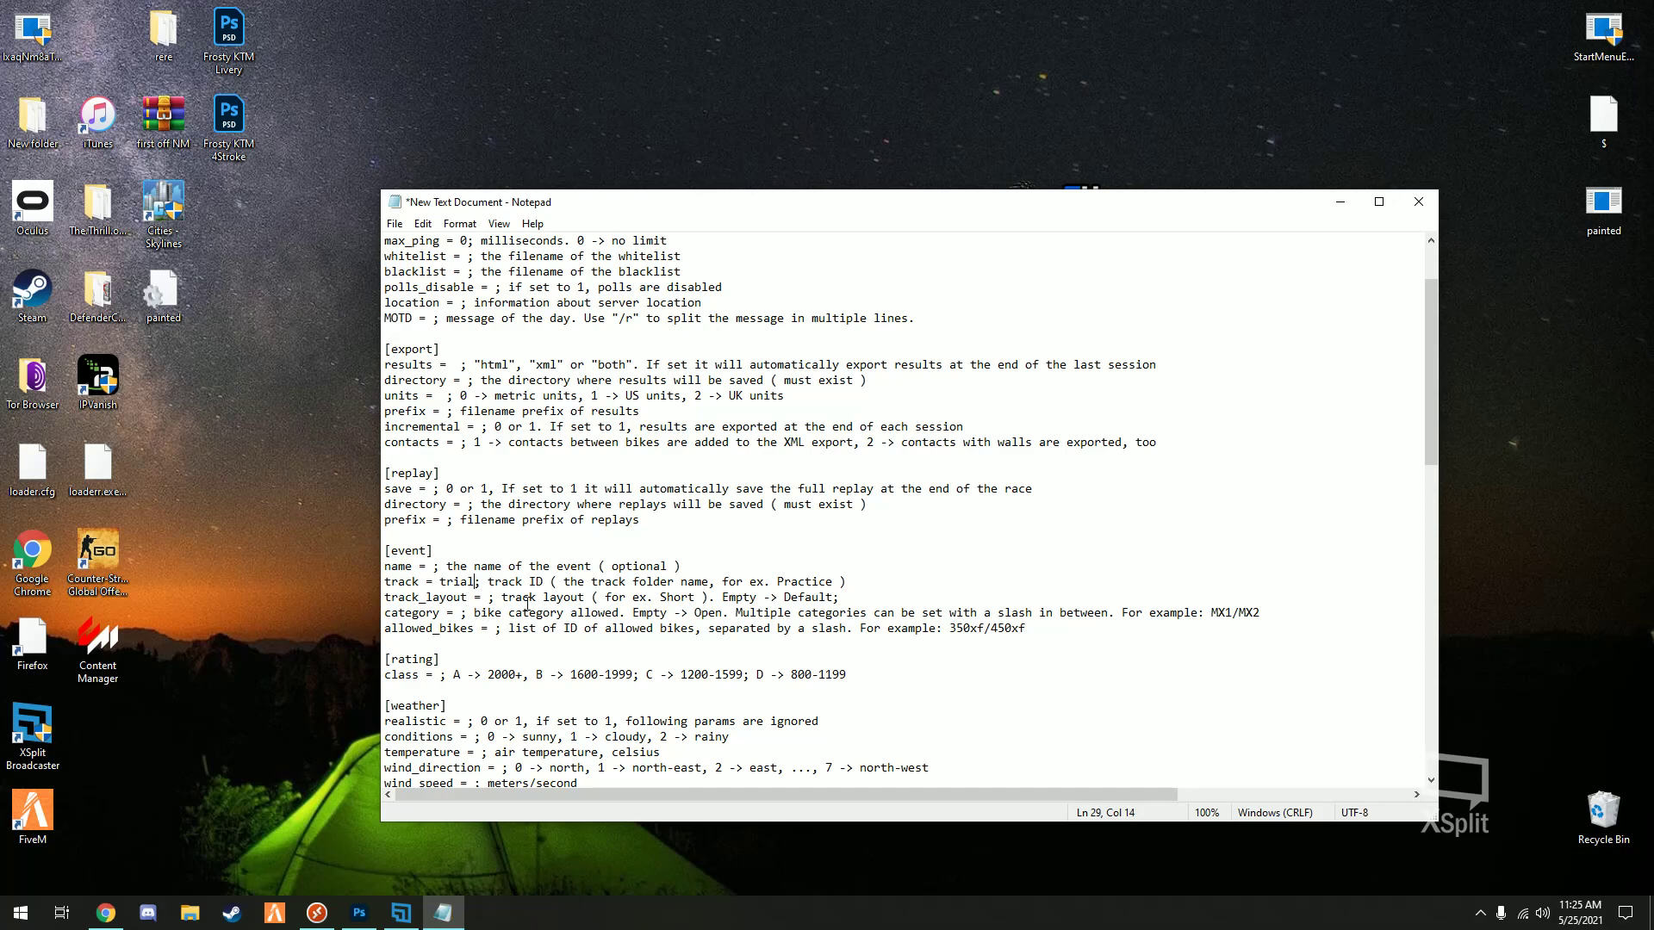
{"action": "scroll", "coordinate": [519, 606], "scroll_direction": "down", "scroll_amount": 2}
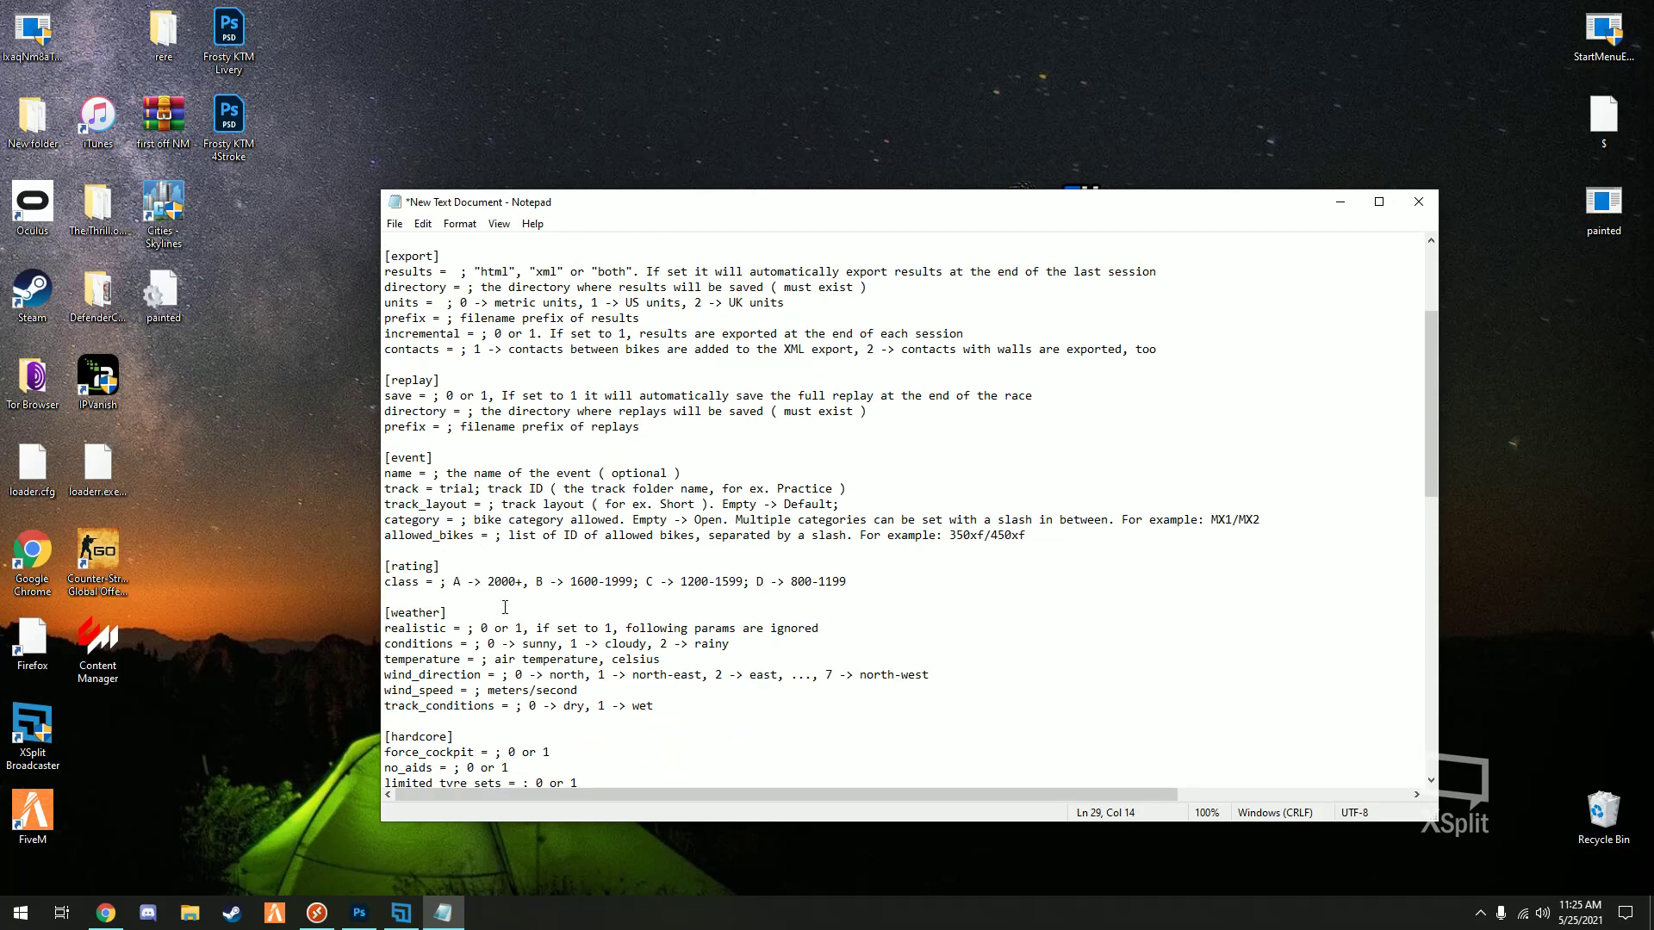
{"action": "scroll", "coordinate": [517, 601], "scroll_direction": "down", "scroll_amount": 2}
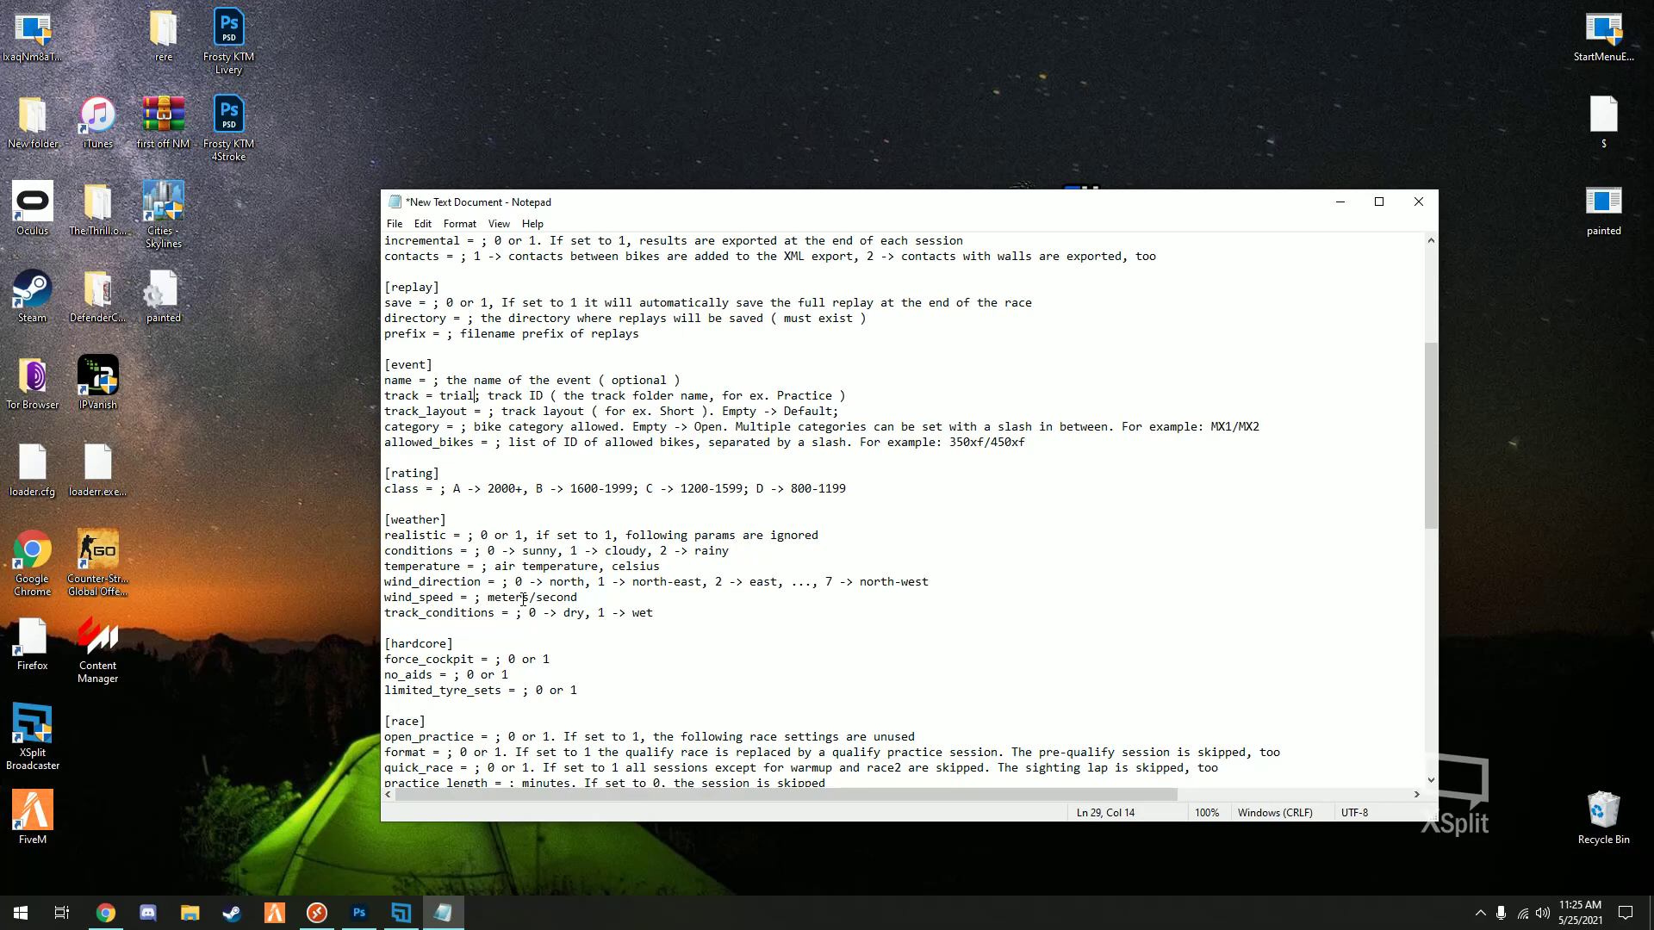
{"action": "scroll", "coordinate": [414, 493], "scroll_direction": "down", "scroll_amount": 11}
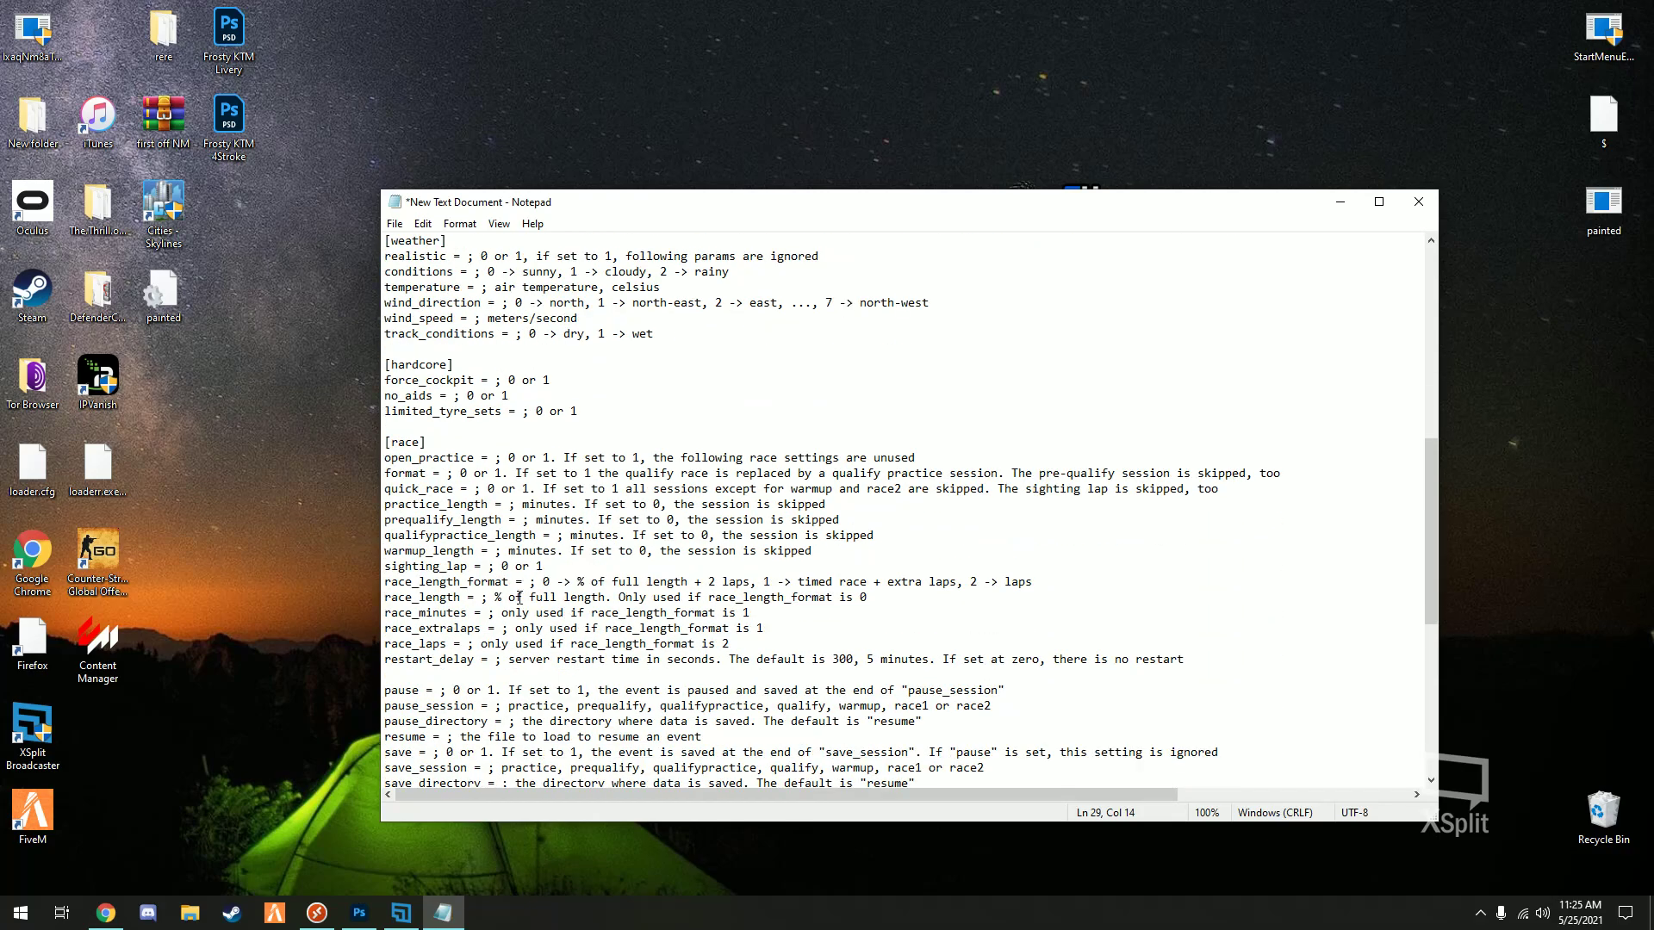
{"action": "scroll", "coordinate": [502, 590], "scroll_direction": "down", "scroll_amount": 4}
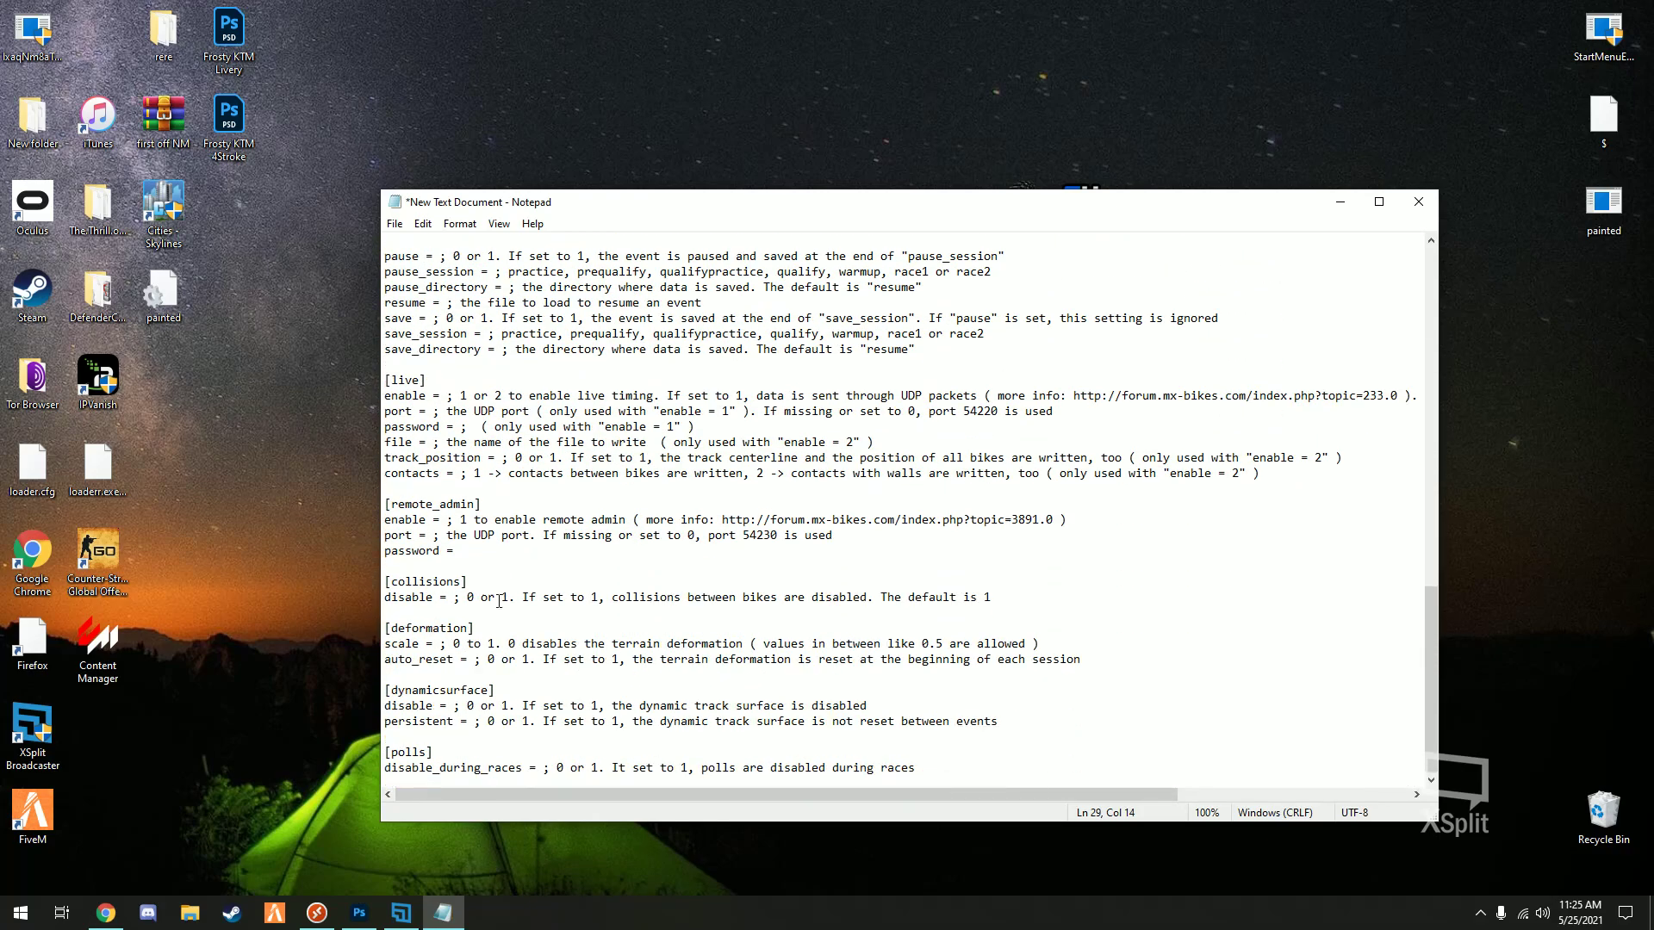
{"action": "scroll", "coordinate": [498, 577], "scroll_direction": "up", "scroll_amount": 15}
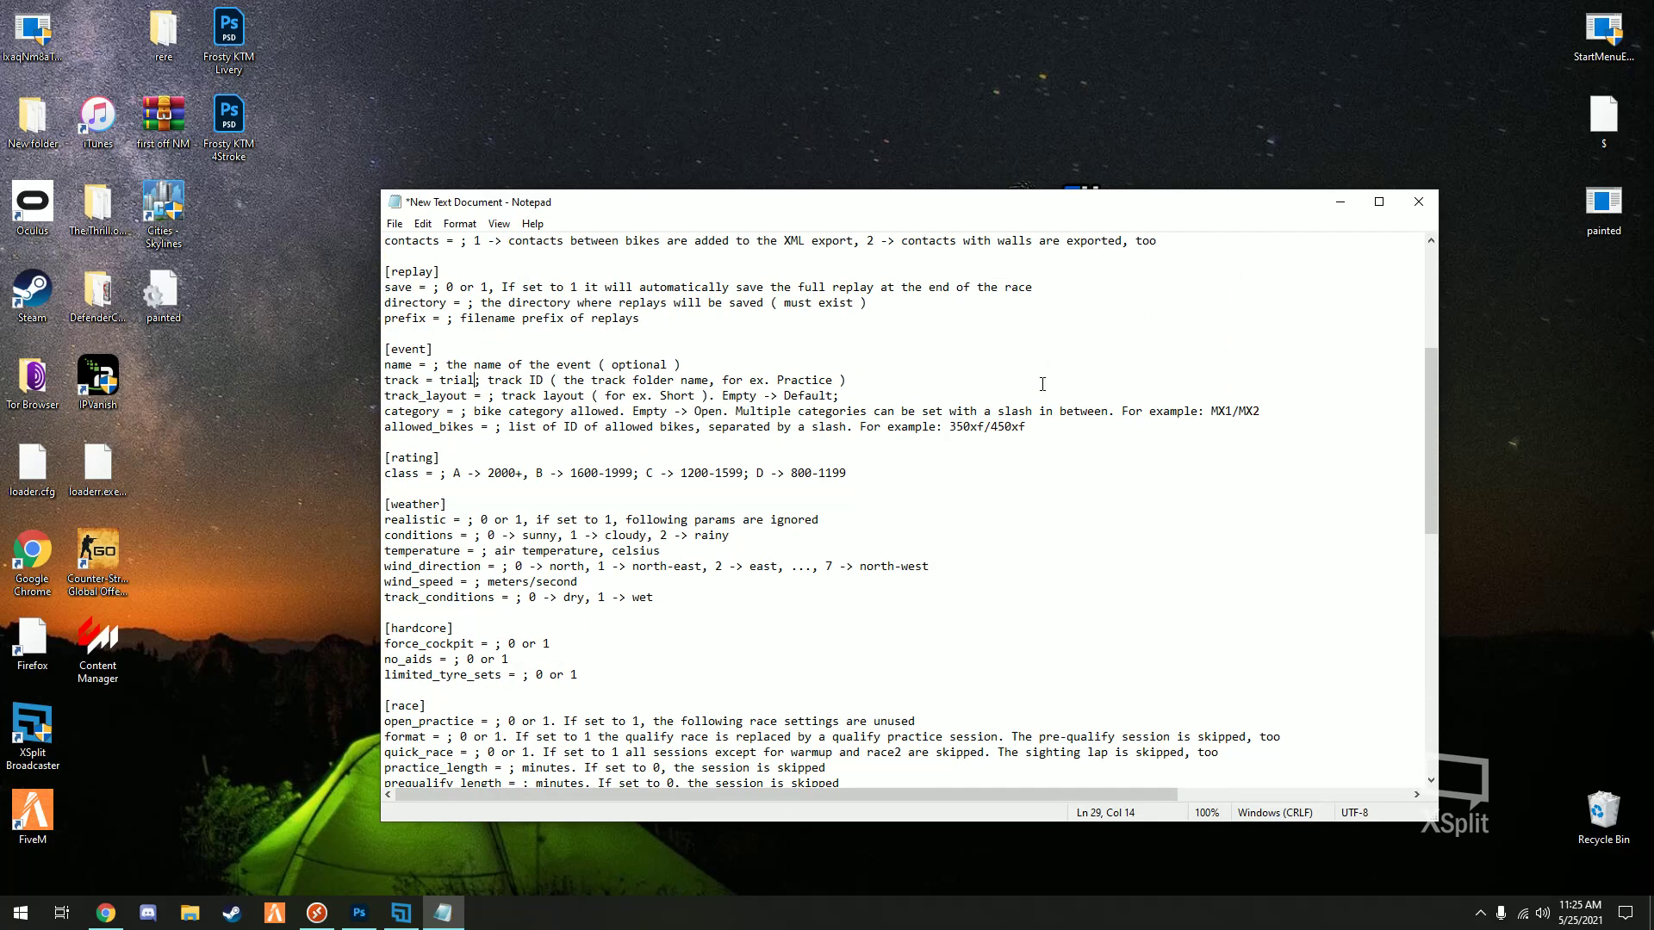
{"action": "left_click", "coordinate": [394, 224]}
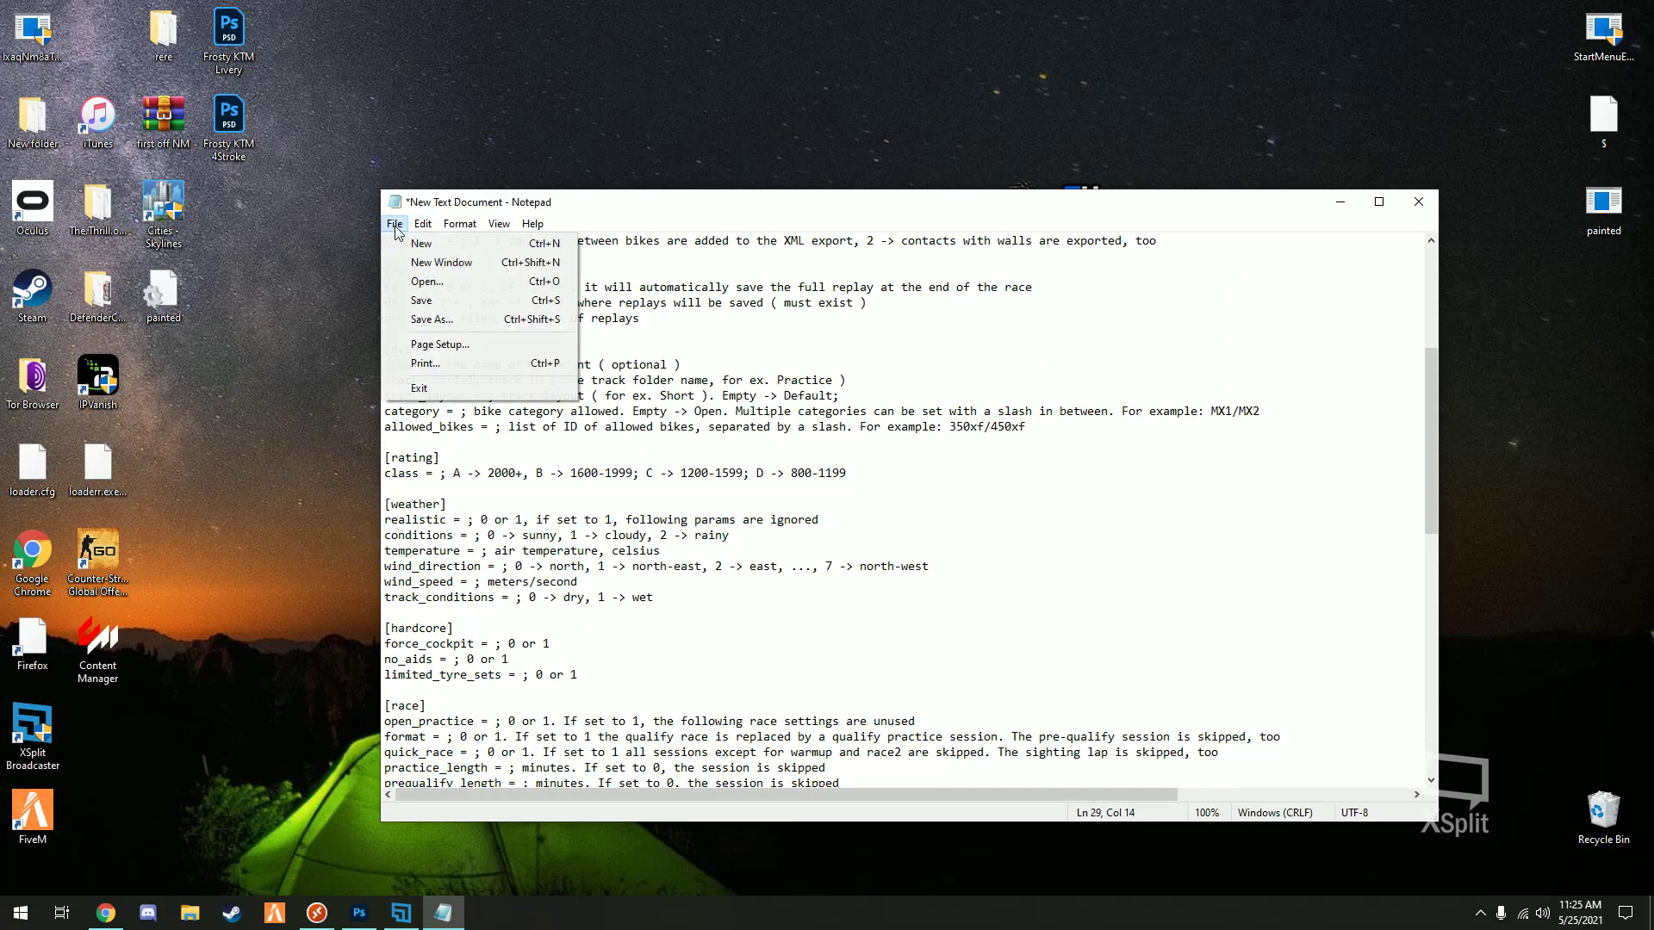
- Save the config to the Desktop as Start.bat using the All Files type
{"action": "left_click", "coordinate": [439, 321]}
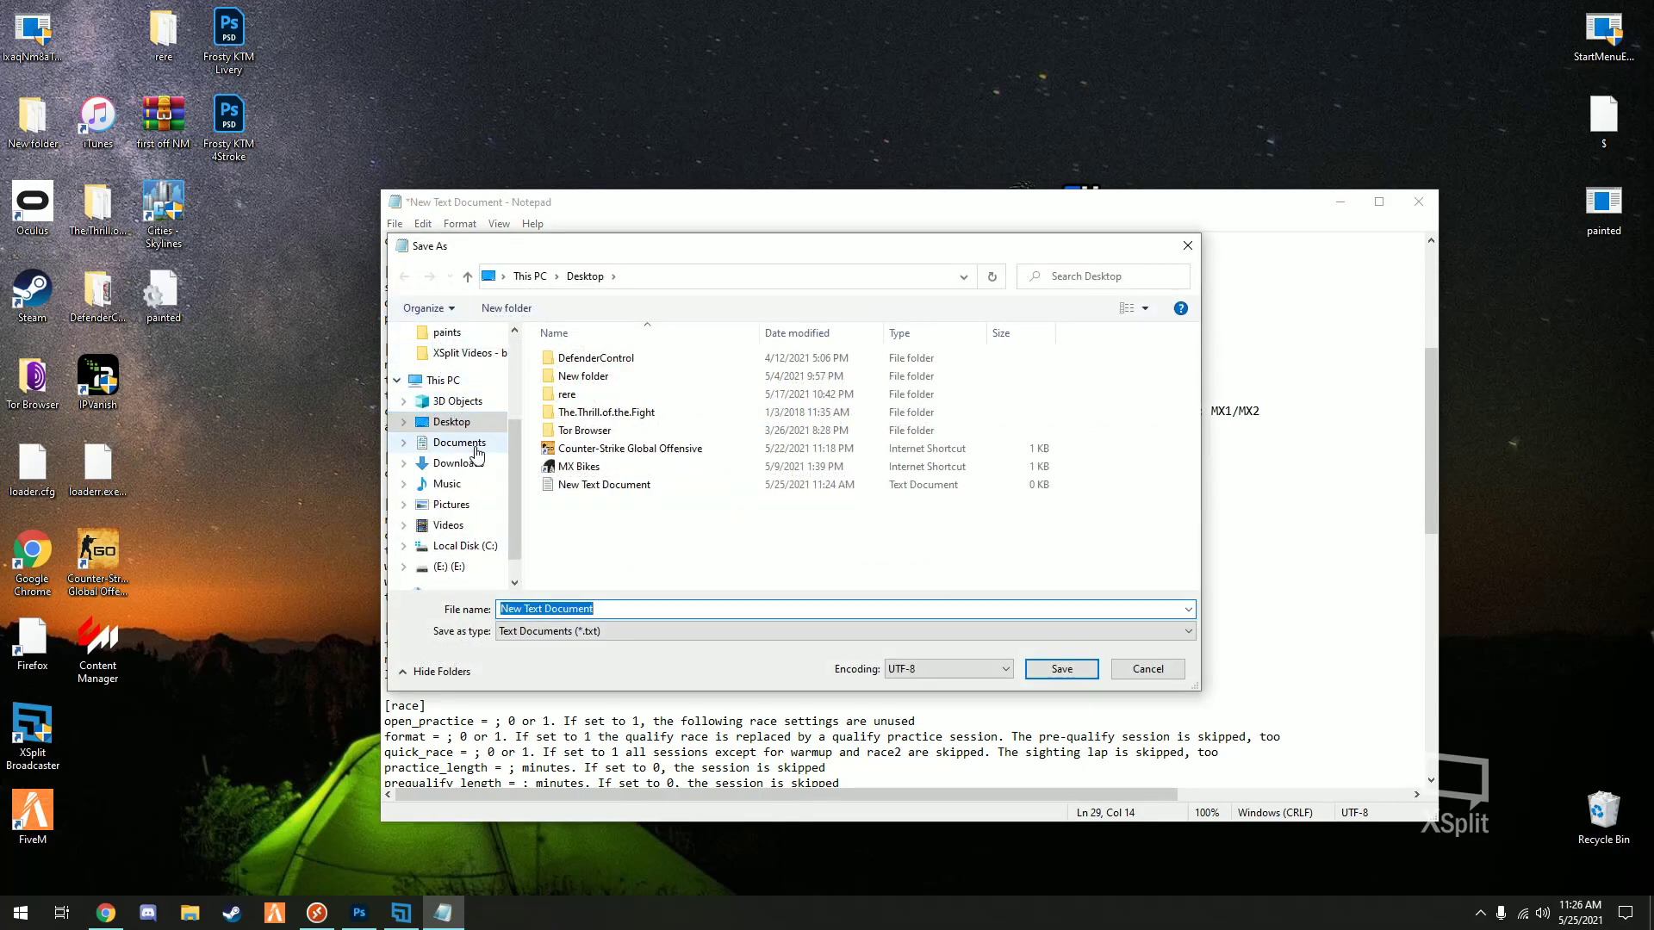
{"action": "left_click", "coordinate": [457, 427]}
{"action": "left_click", "coordinate": [596, 630]}
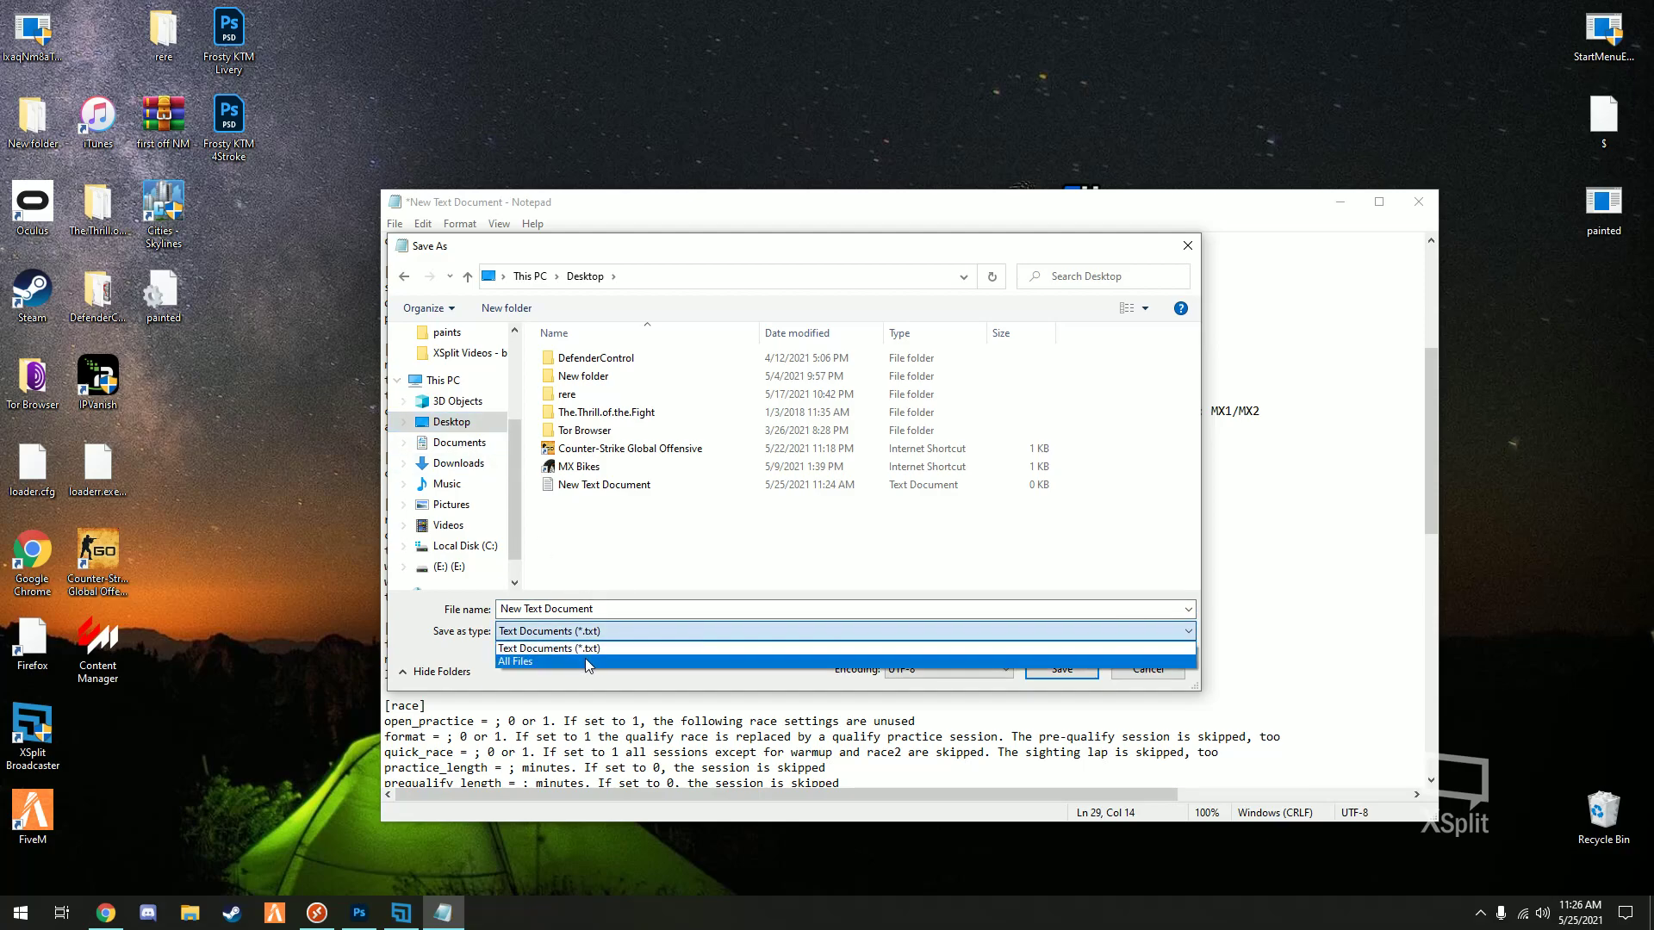
{"action": "left_click", "coordinate": [594, 662]}
{"action": "left_click", "coordinate": [631, 605]}
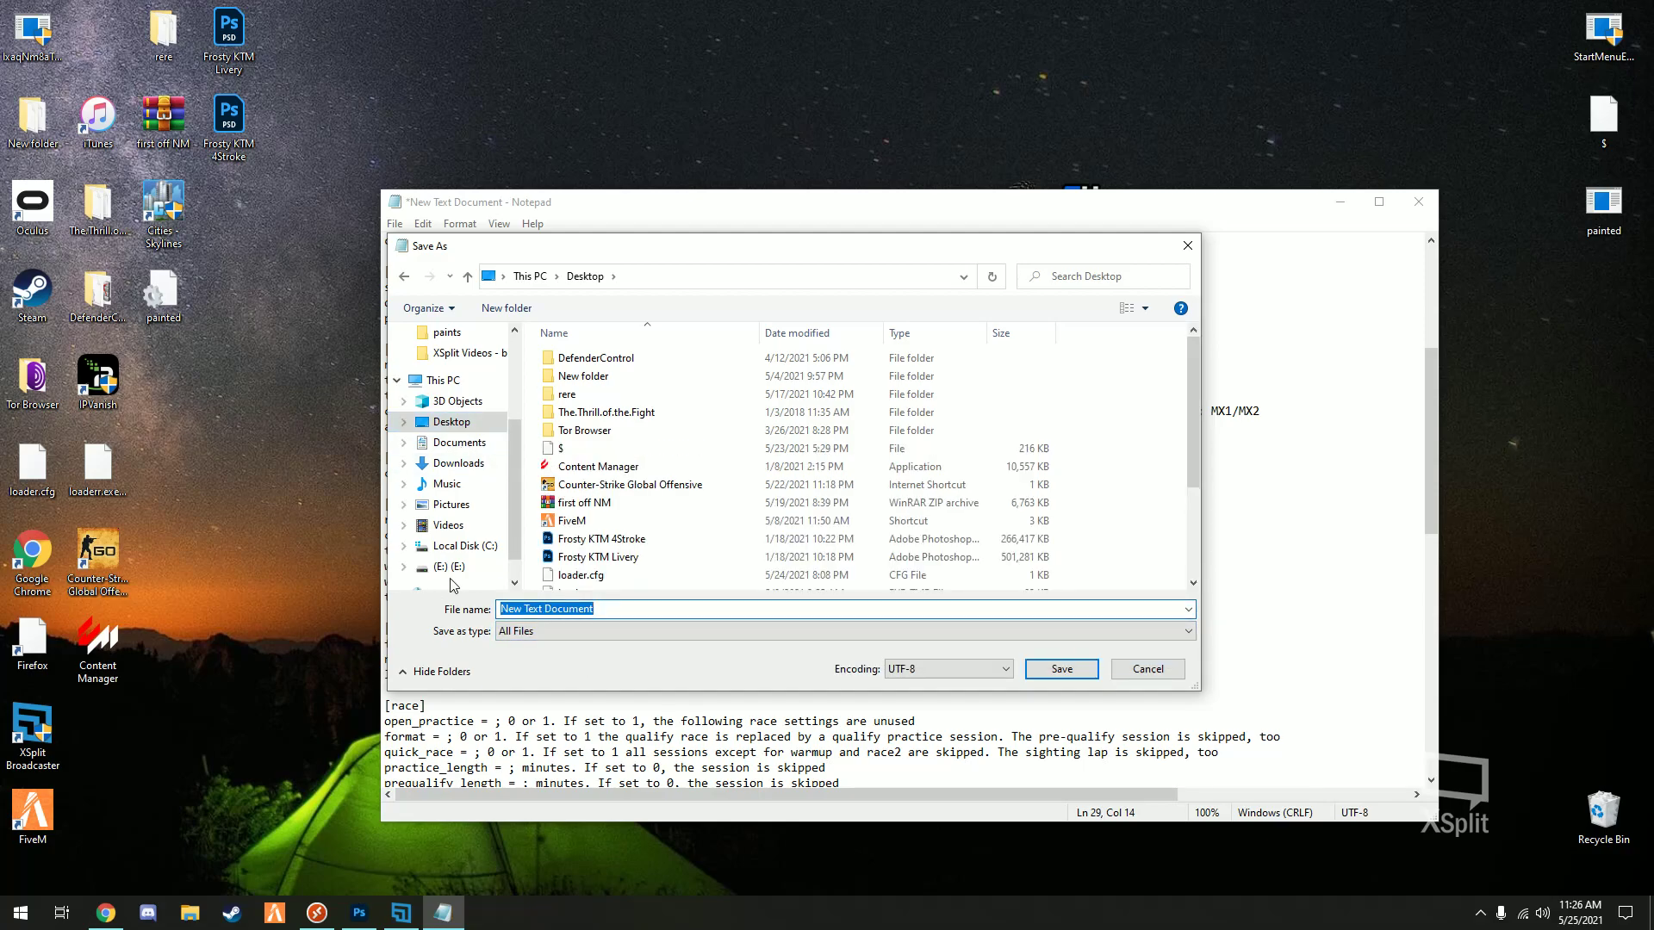
{"action": "type", "text": "Start"}
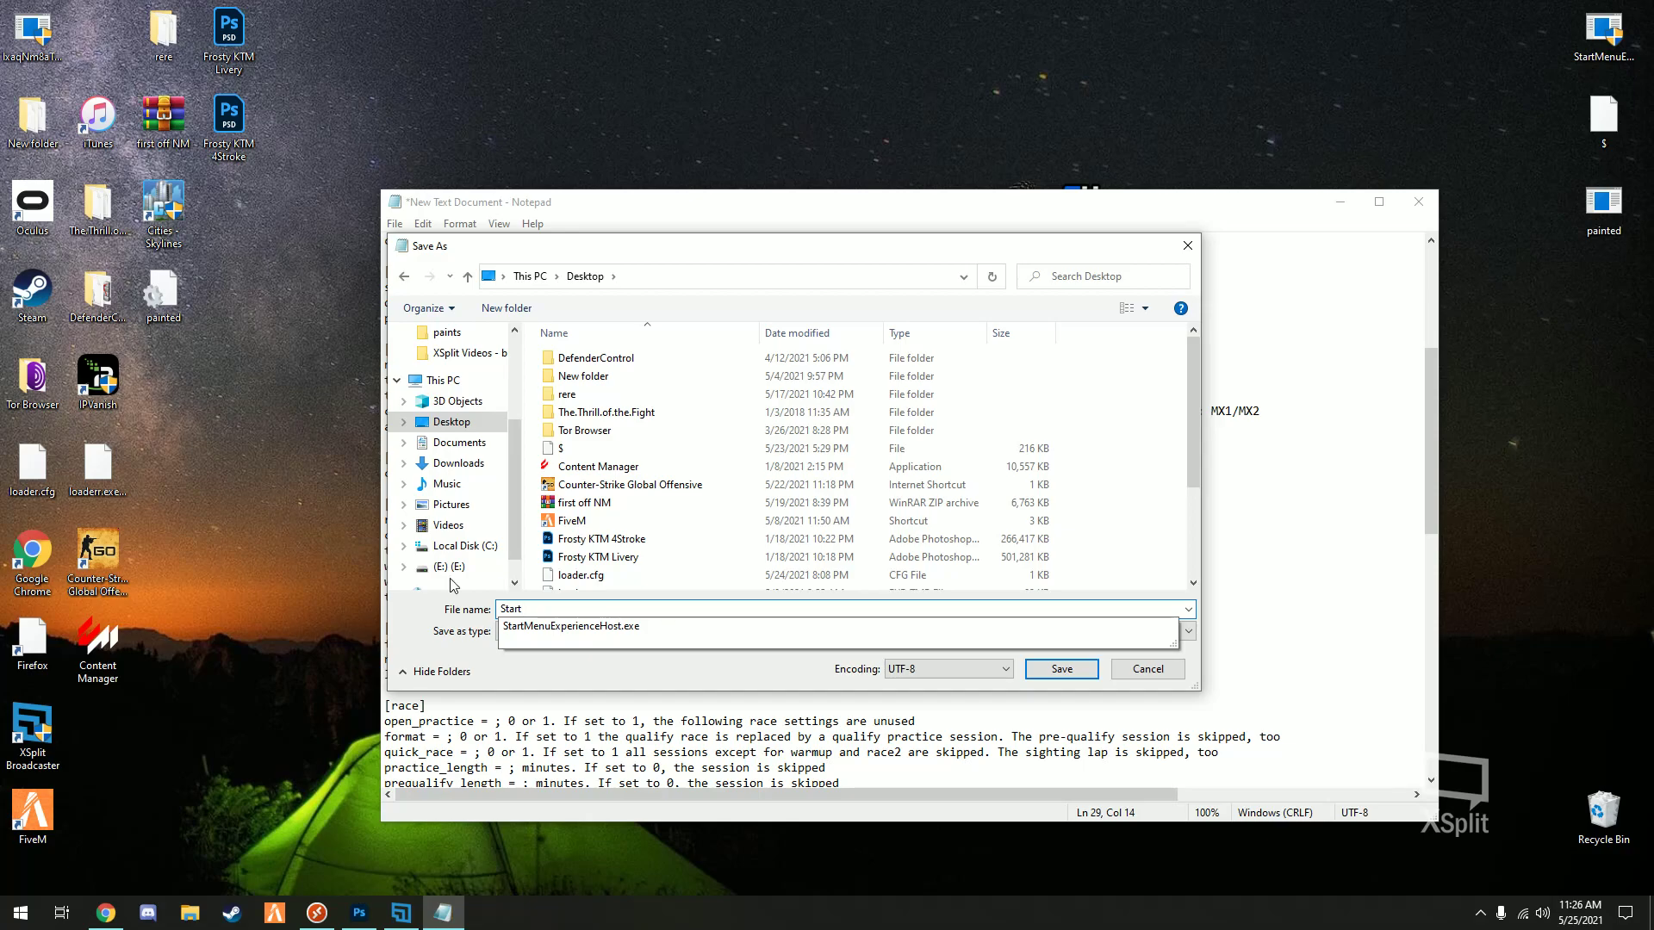
{"action": "type", "text": "."}
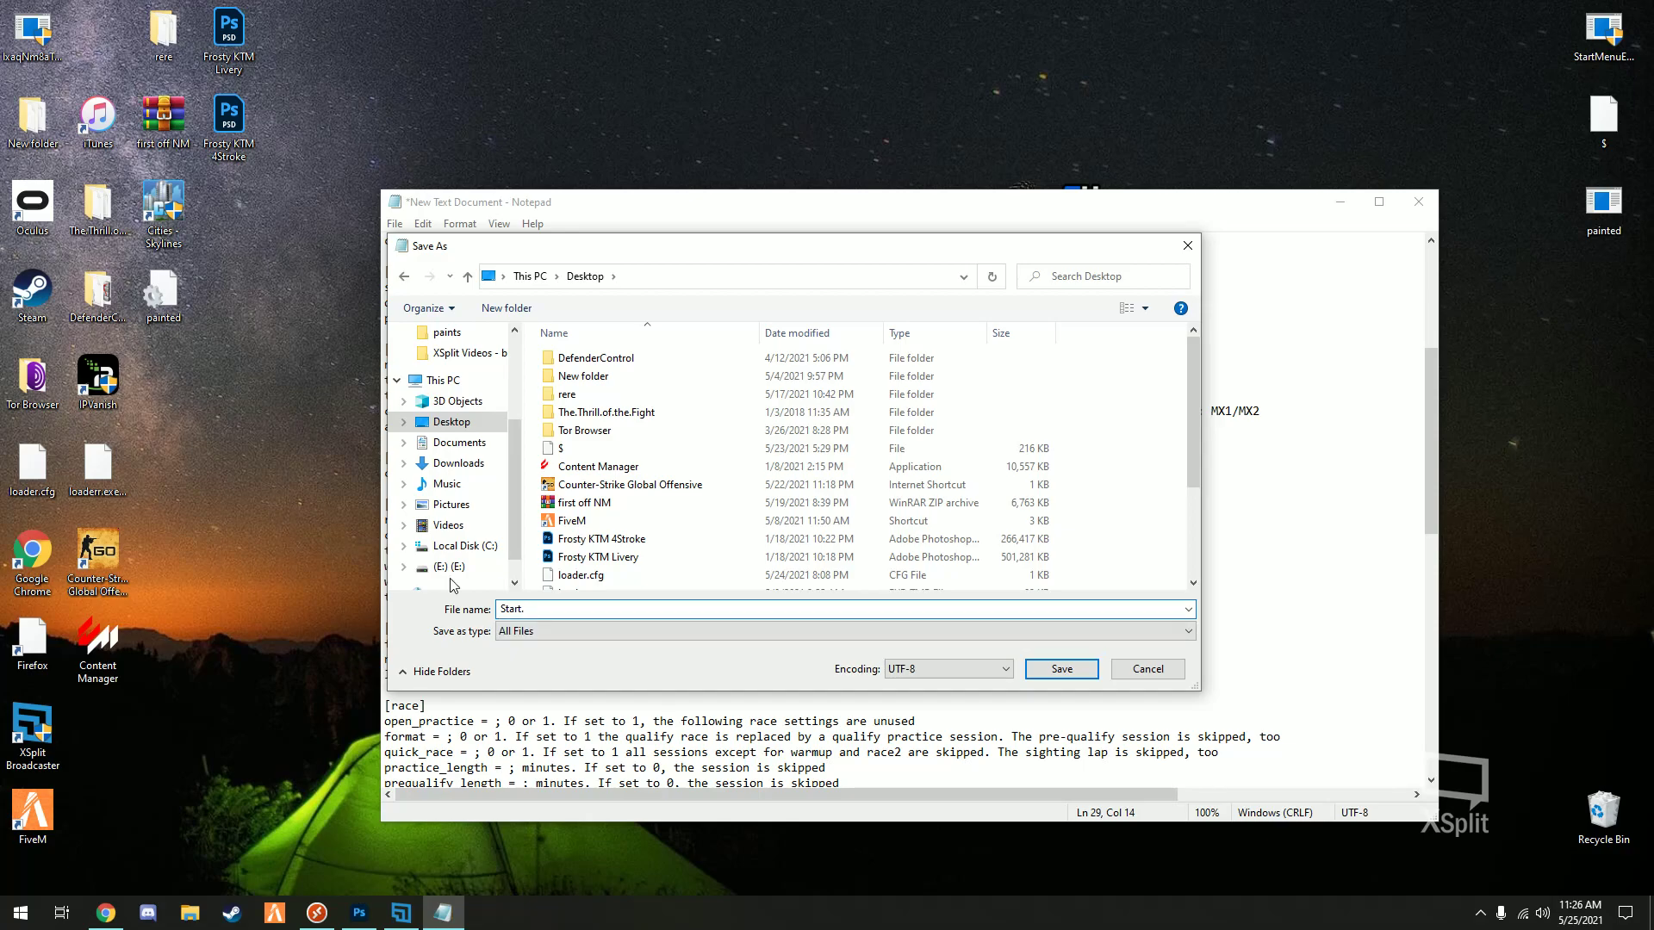
{"action": "type", "text": "bat"}
{"action": "left_click", "coordinate": [1064, 671]}
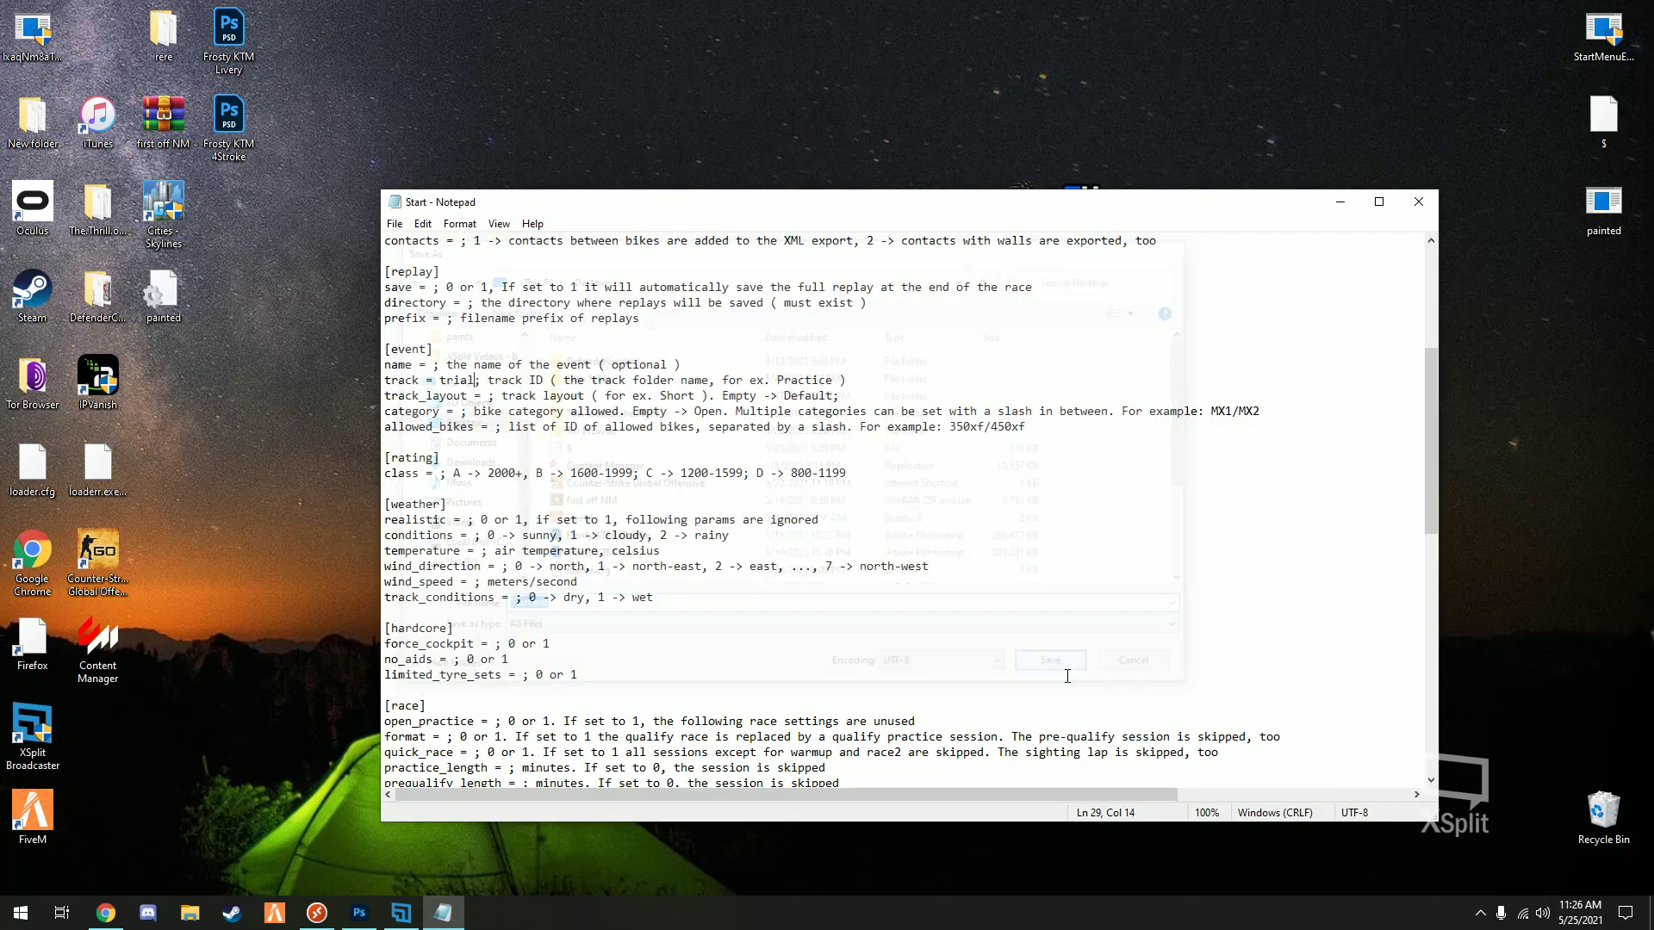
- Close Notepad and line up New Text Document and Start beside the MX Bikes shortcut
{"action": "left_click", "coordinate": [1417, 202]}
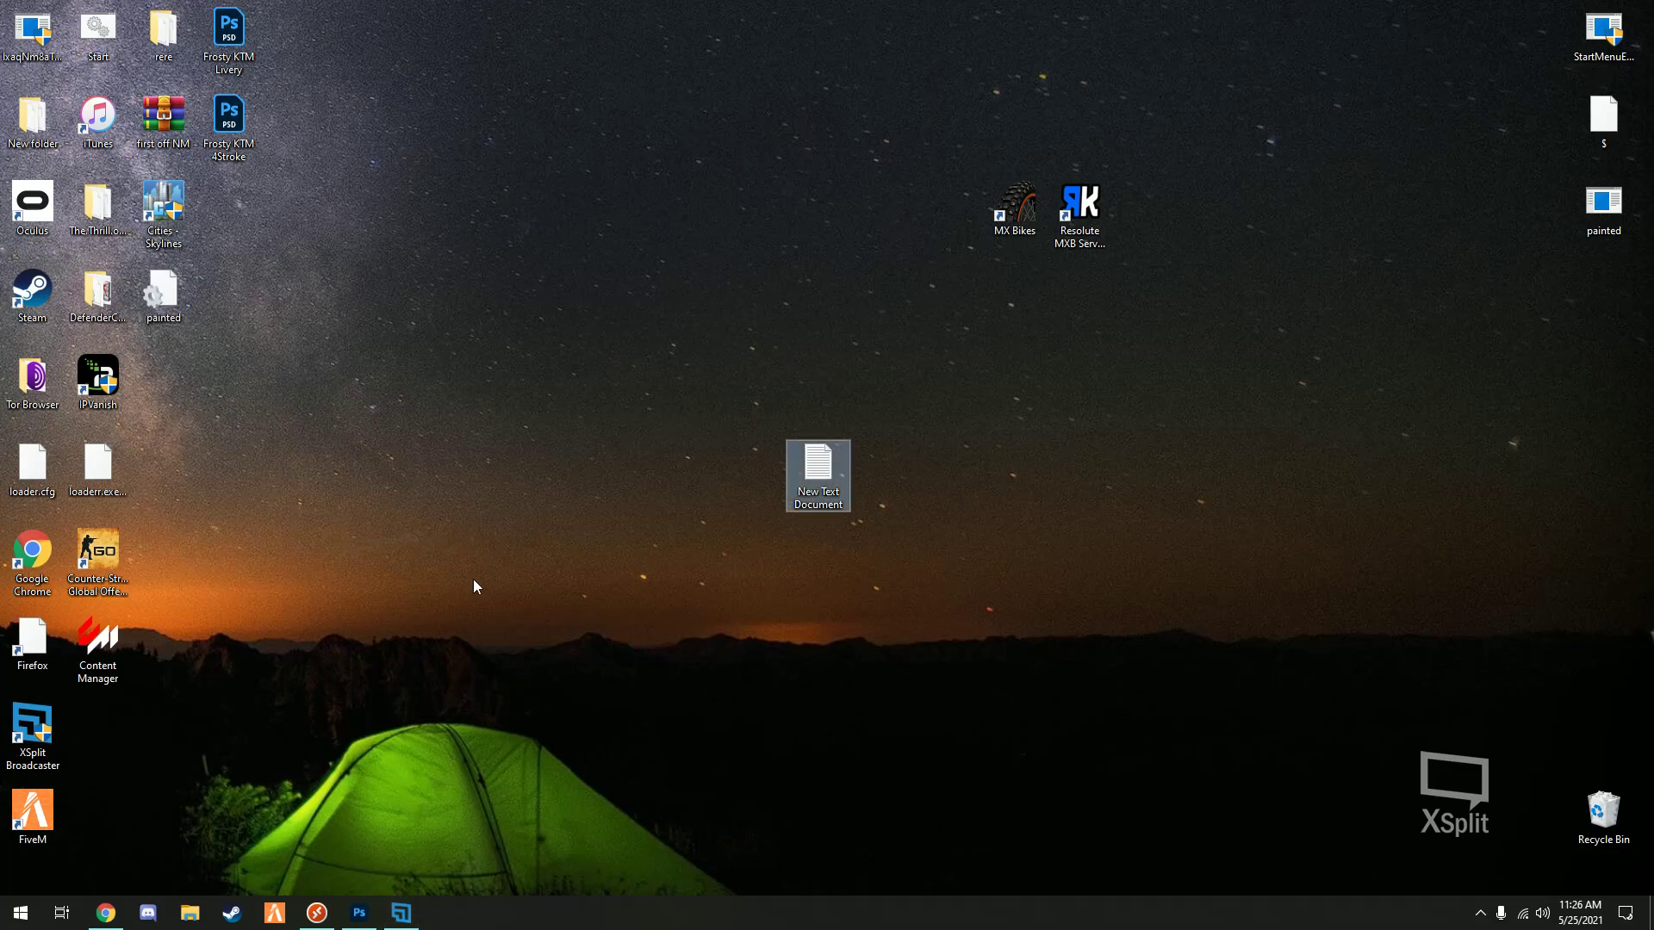
{"action": "left_click_drag", "start_coordinate": [818, 470], "coordinate": [971, 310]}
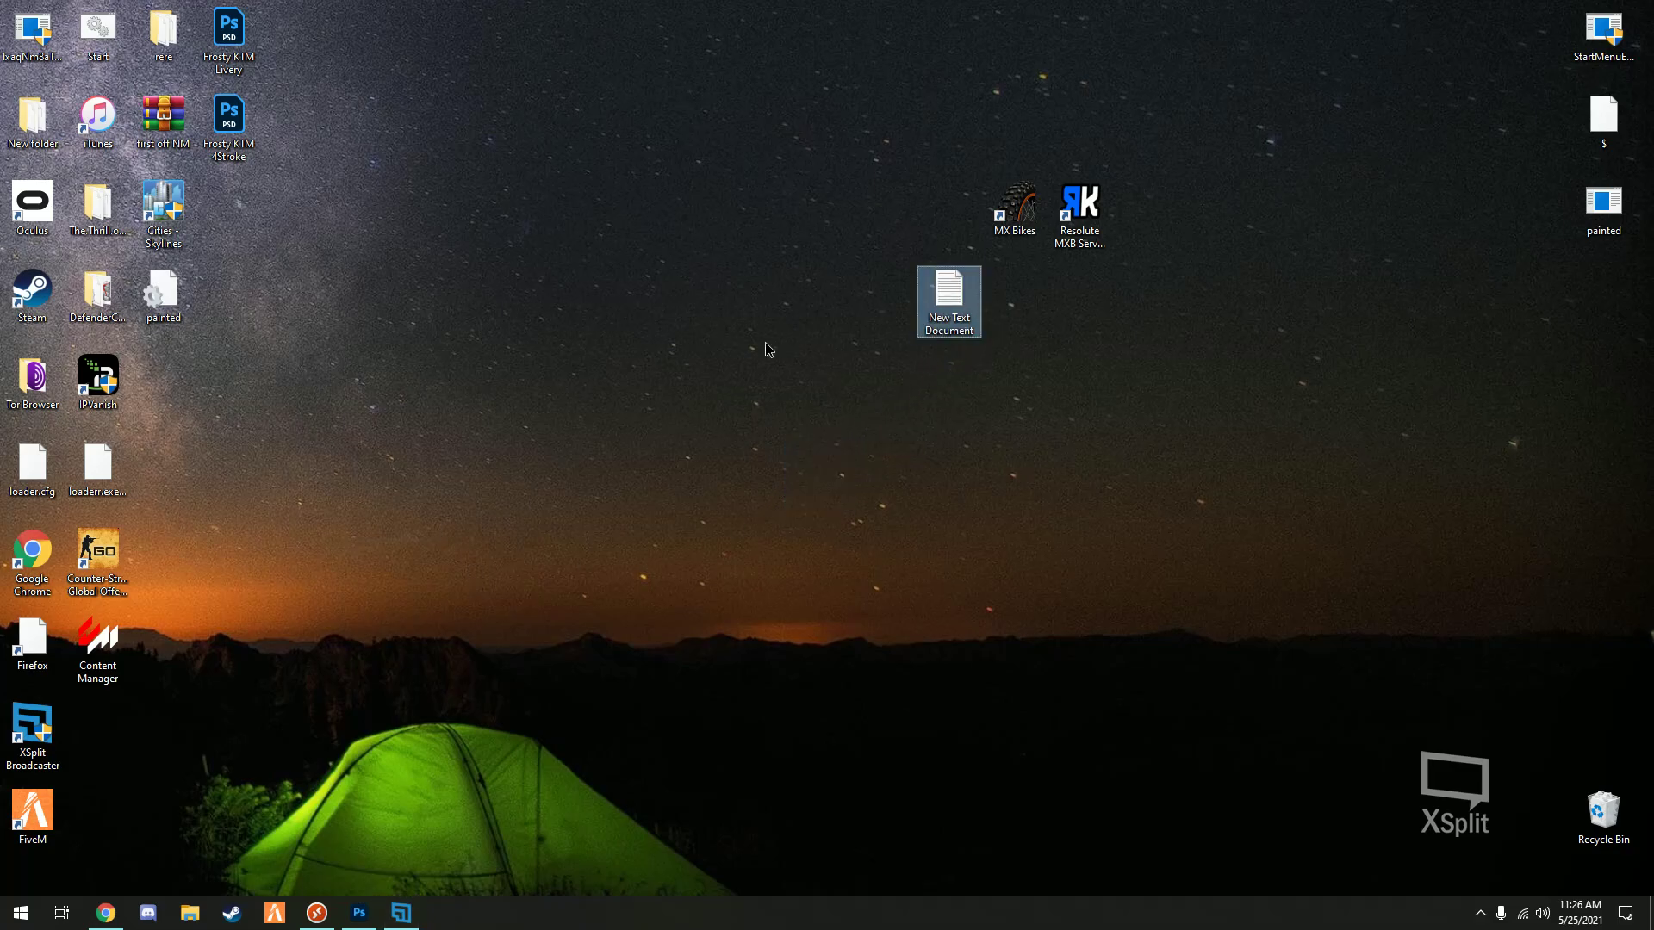
{"action": "left_click_drag", "start_coordinate": [942, 308], "coordinate": [1008, 308]}
{"action": "left_click", "coordinate": [903, 315]}
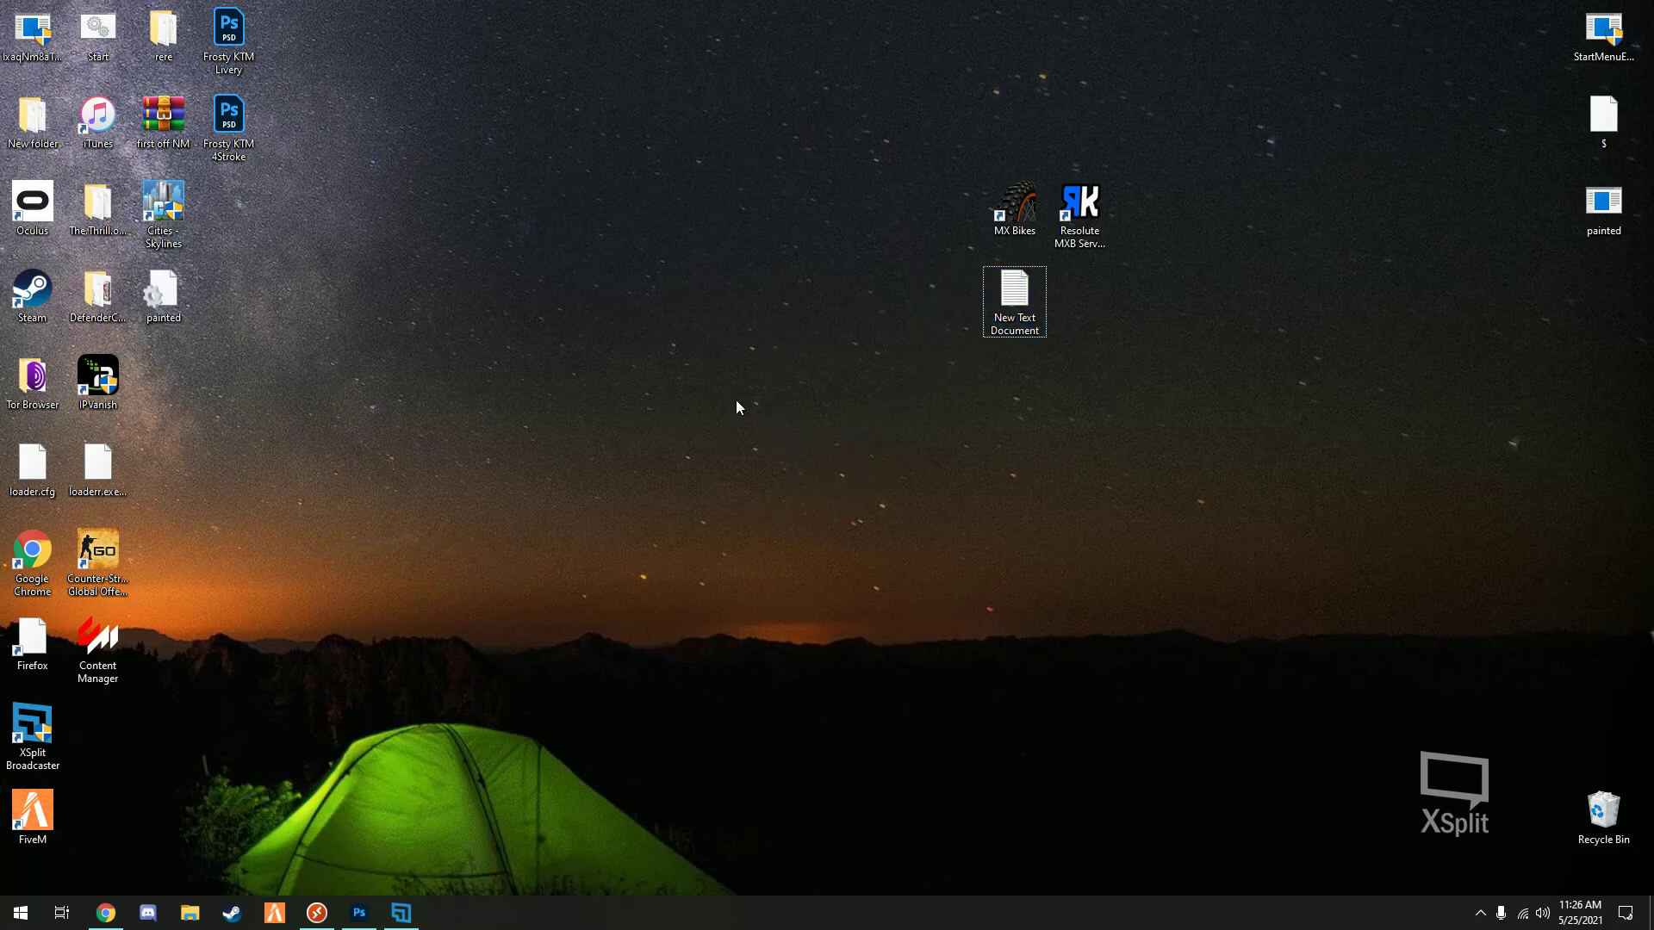
{"action": "left_click_drag", "start_coordinate": [114, 45], "coordinate": [1080, 301]}
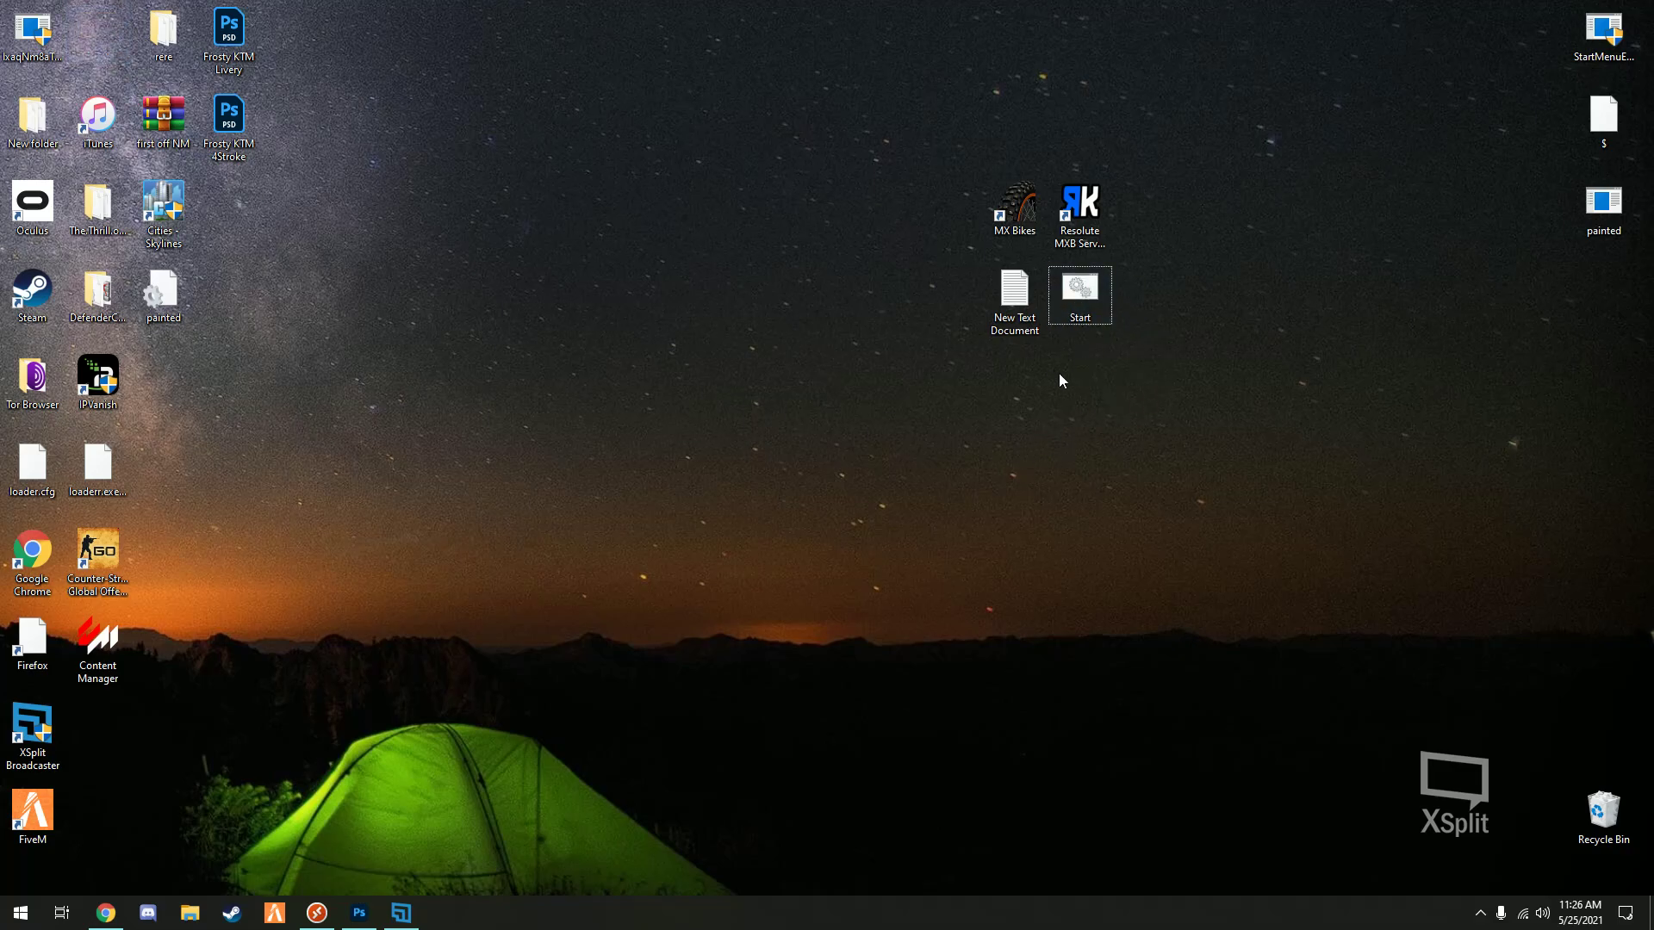
- Confirm New Text Document is empty, recycle it, and place Start below MX Bikes
{"action": "double_click", "coordinate": [1015, 297]}
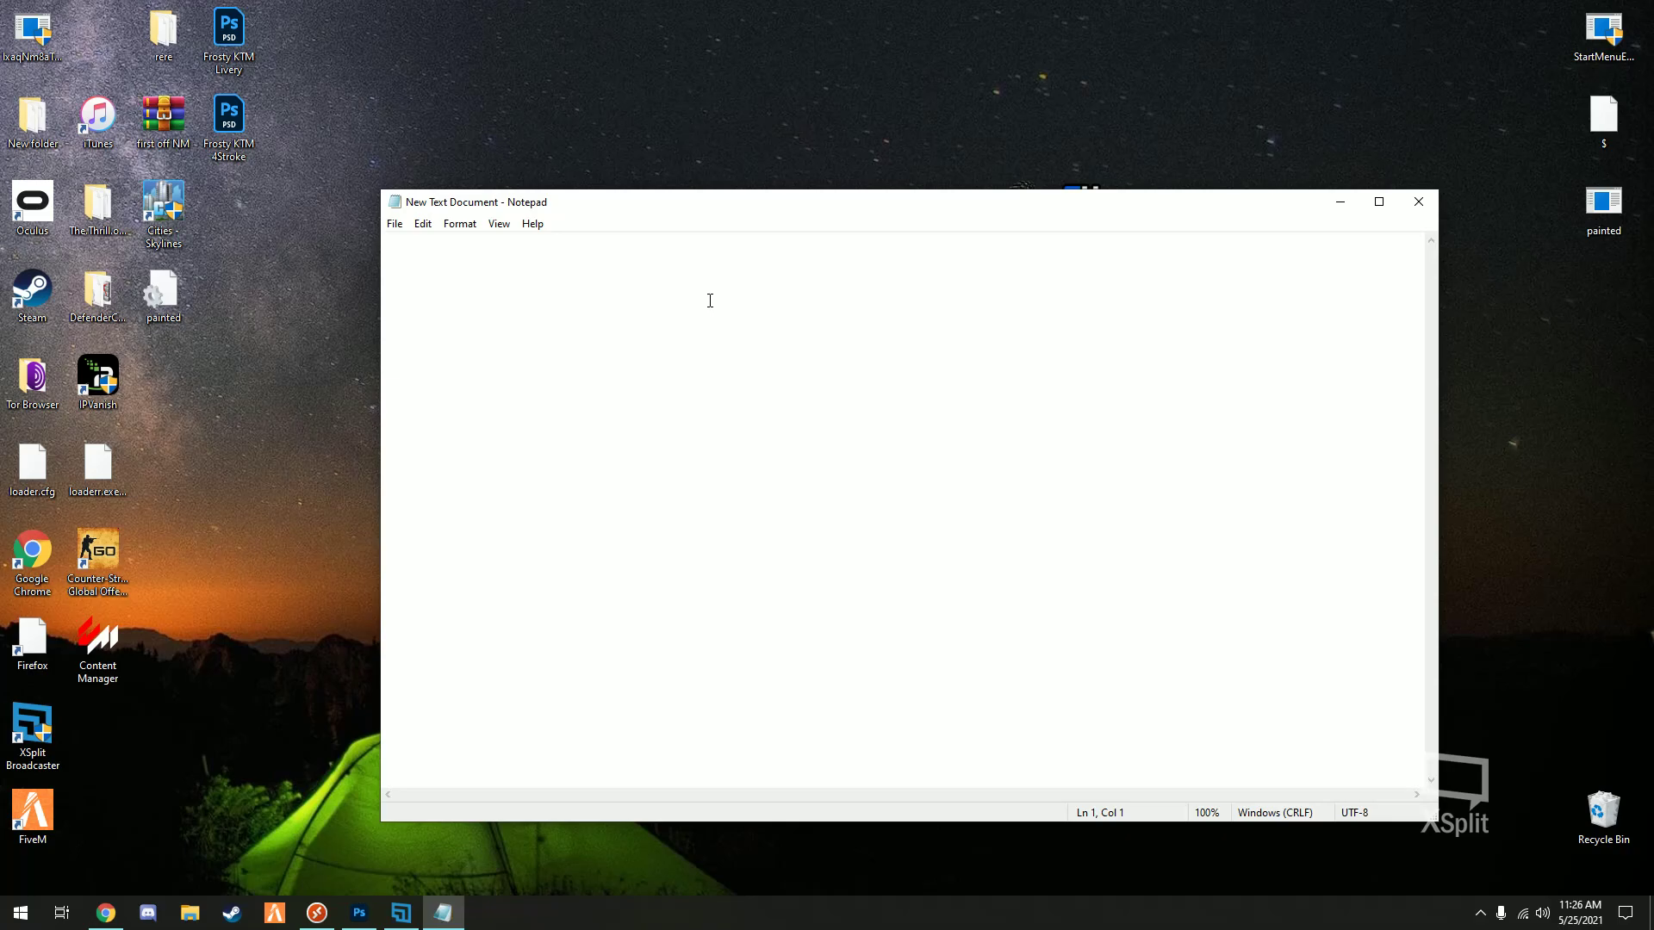
{"action": "left_click", "coordinate": [1419, 202]}
{"action": "left_click_drag", "start_coordinate": [1014, 293], "coordinate": [1602, 805]}
{"action": "left_click_drag", "start_coordinate": [1080, 288], "coordinate": [1015, 288]}
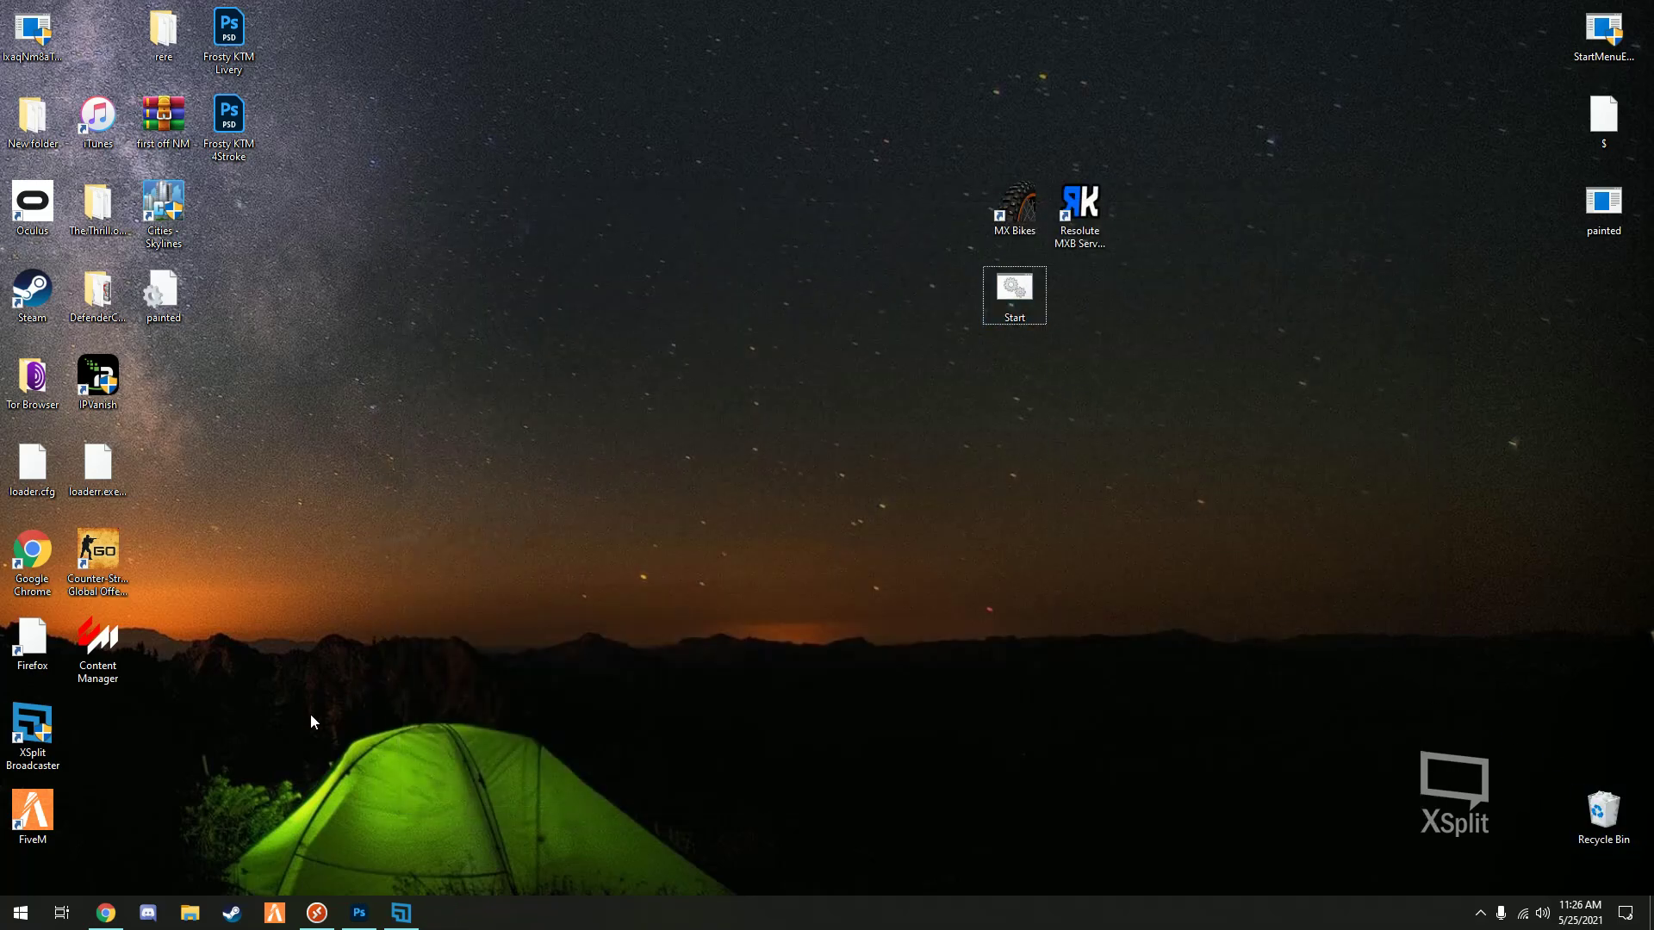
- Browse to E:\SteamLibrary\steamapps\common\MX Bikes and move the Explorer window left
{"action": "left_click", "coordinate": [191, 915]}
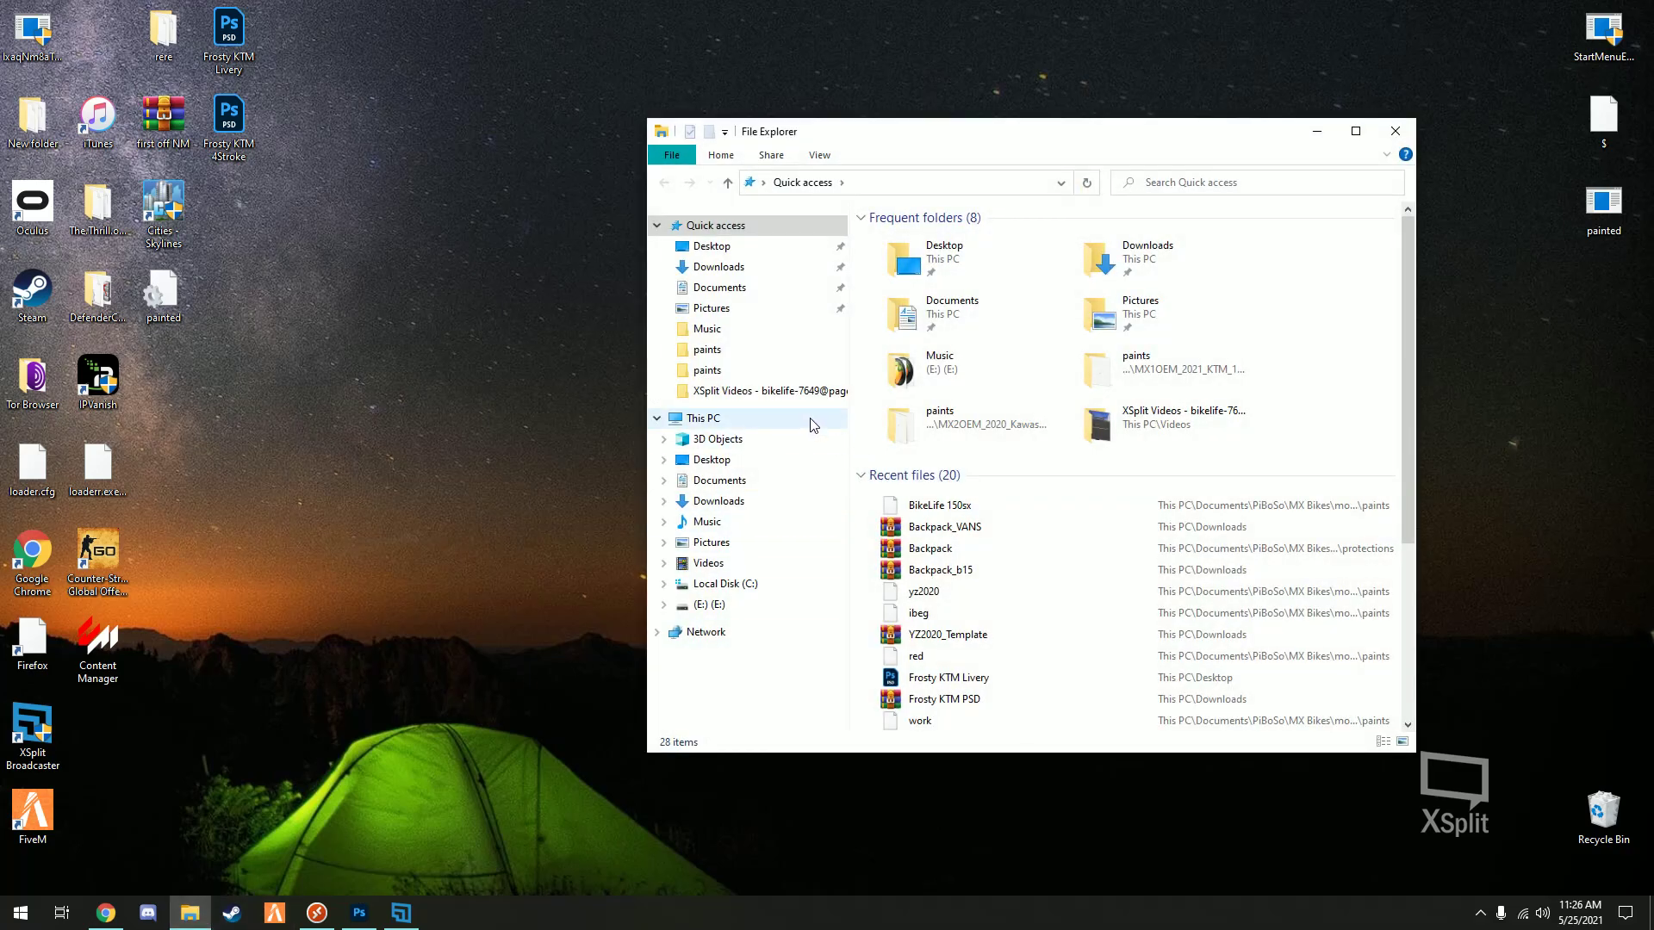
{"action": "left_click", "coordinate": [728, 604]}
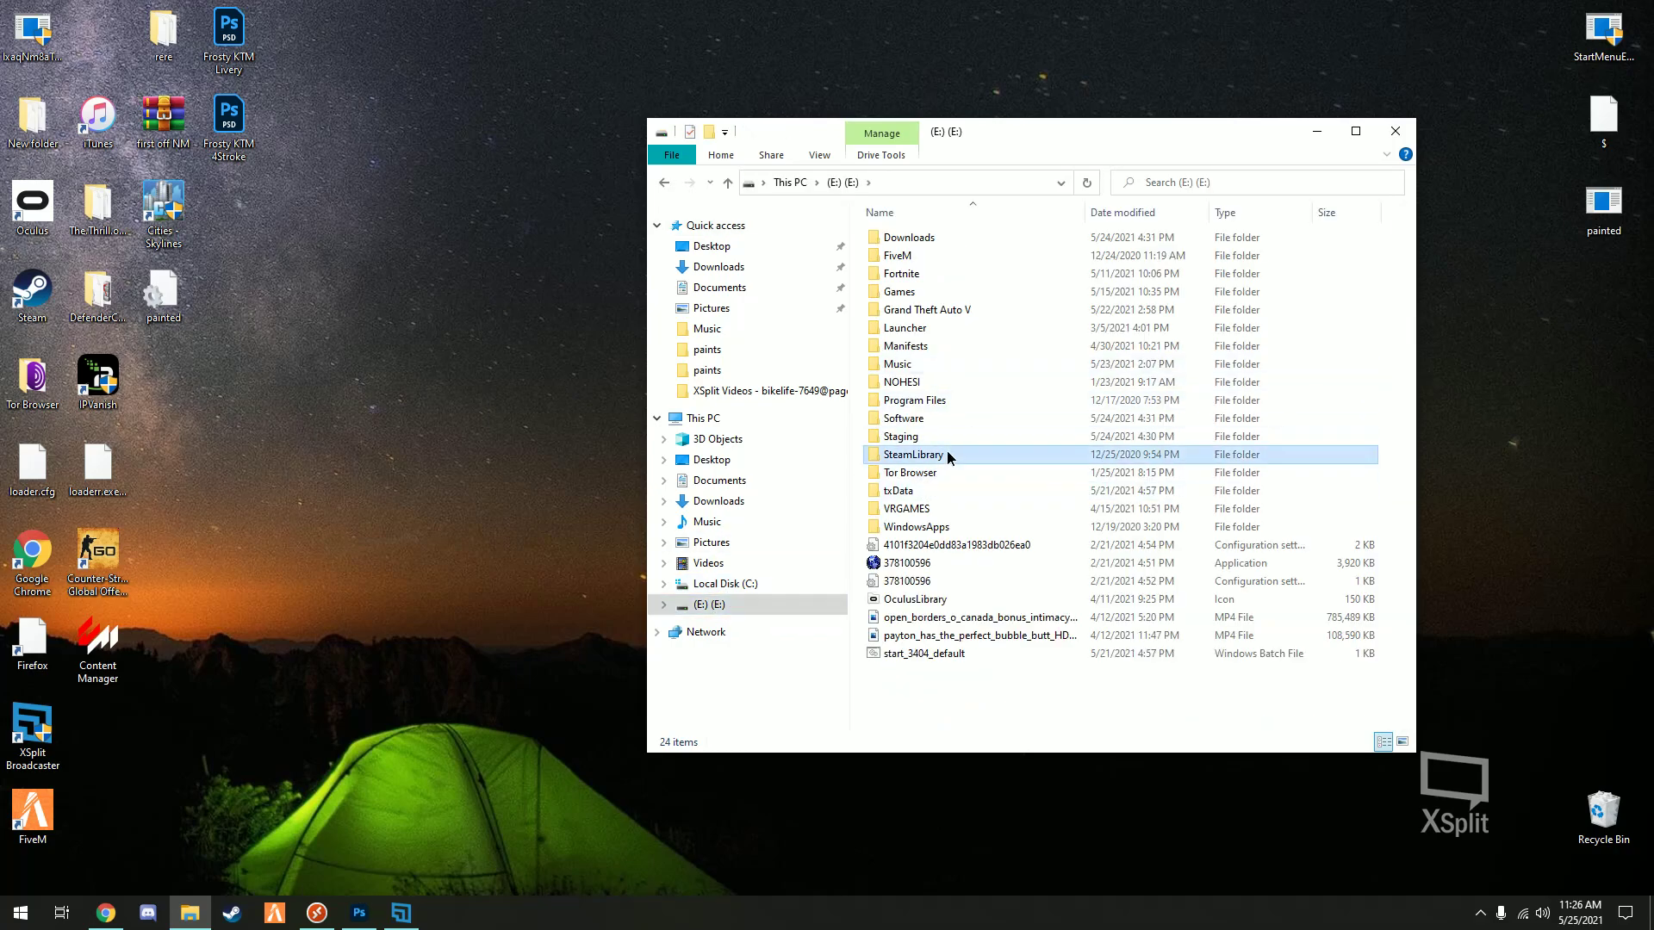
{"action": "double_click", "coordinate": [946, 454]}
{"action": "double_click", "coordinate": [918, 240]}
{"action": "double_click", "coordinate": [921, 241]}
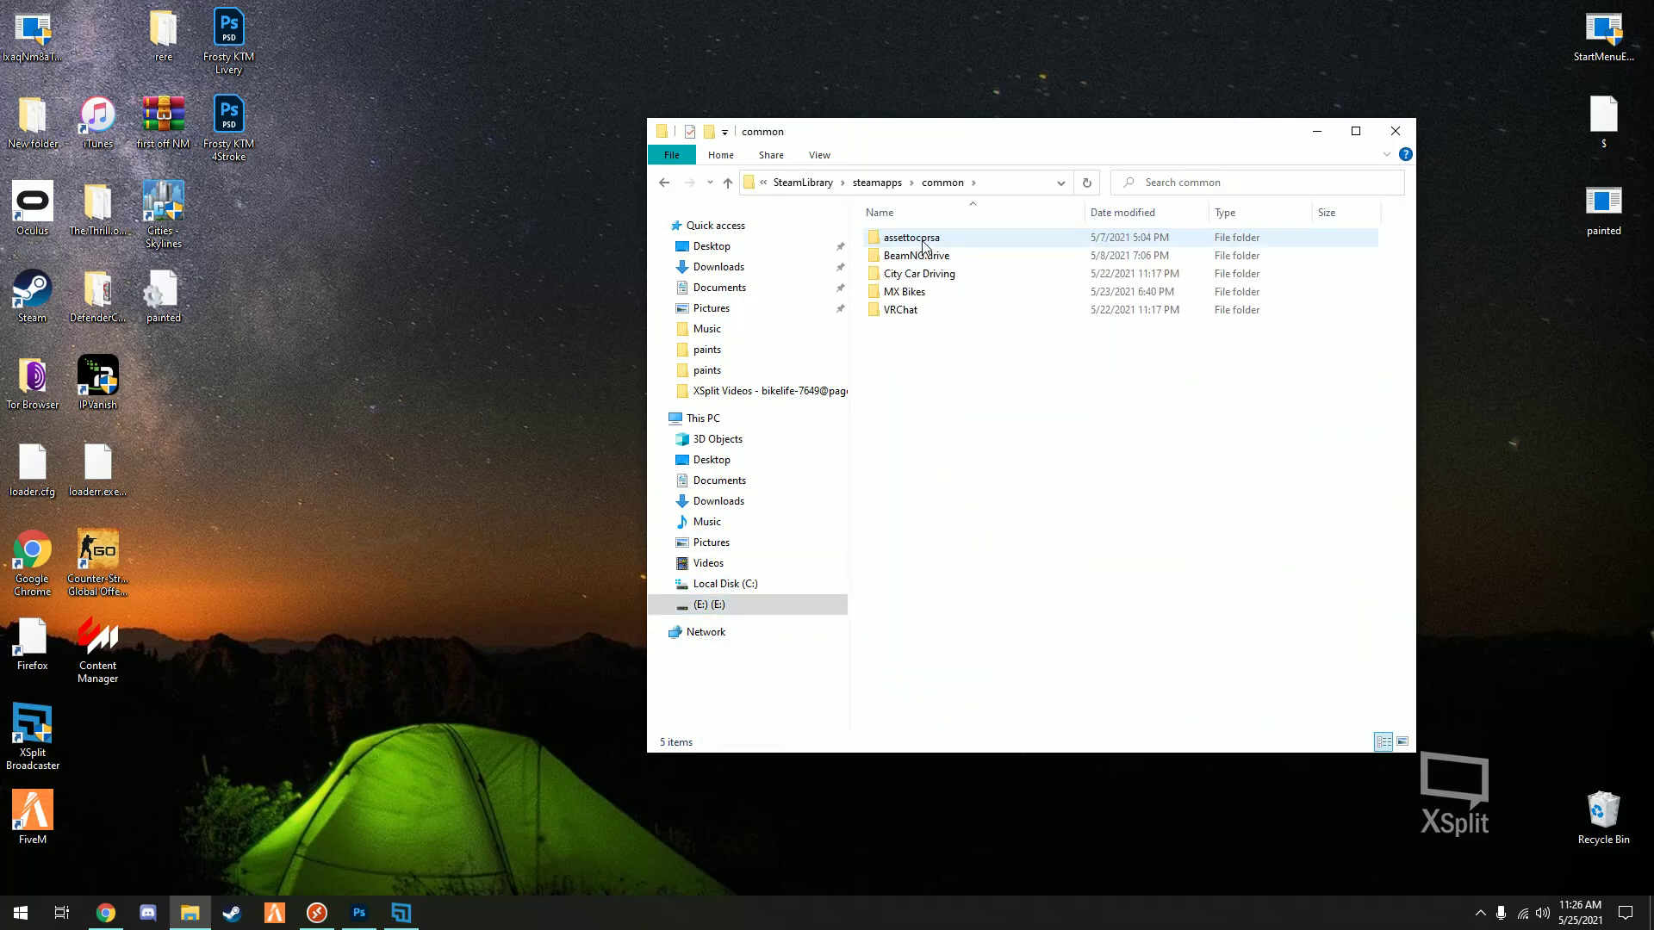
{"action": "double_click", "coordinate": [930, 292]}
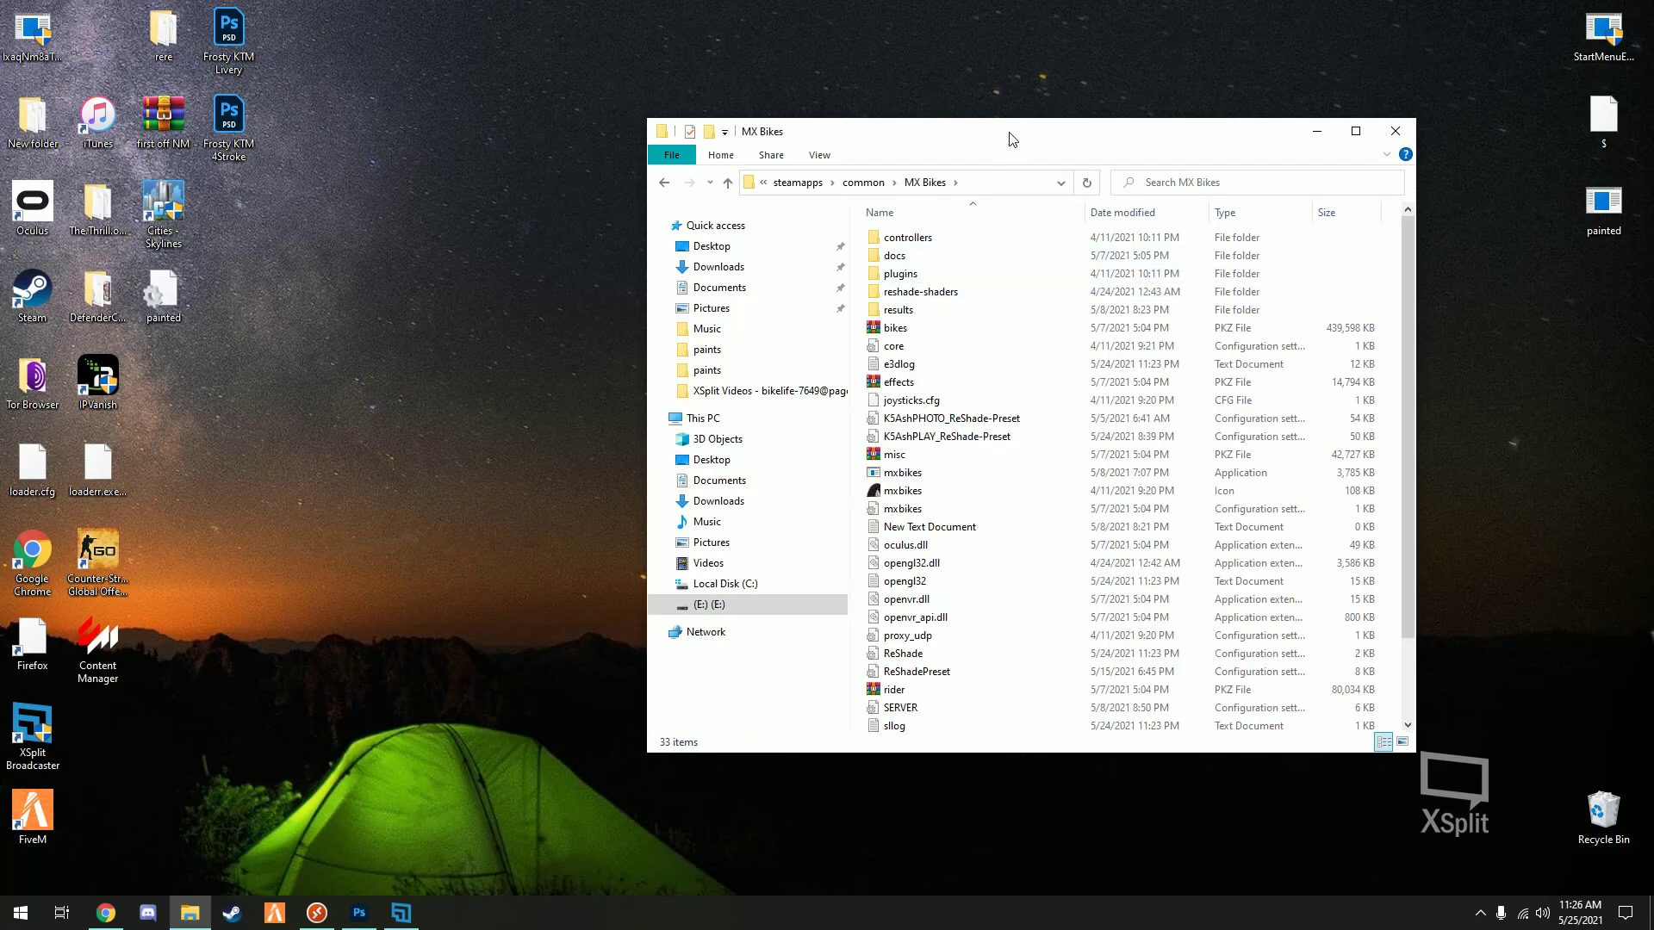
{"action": "left_click_drag", "start_coordinate": [1009, 131], "coordinate": [568, 211]}
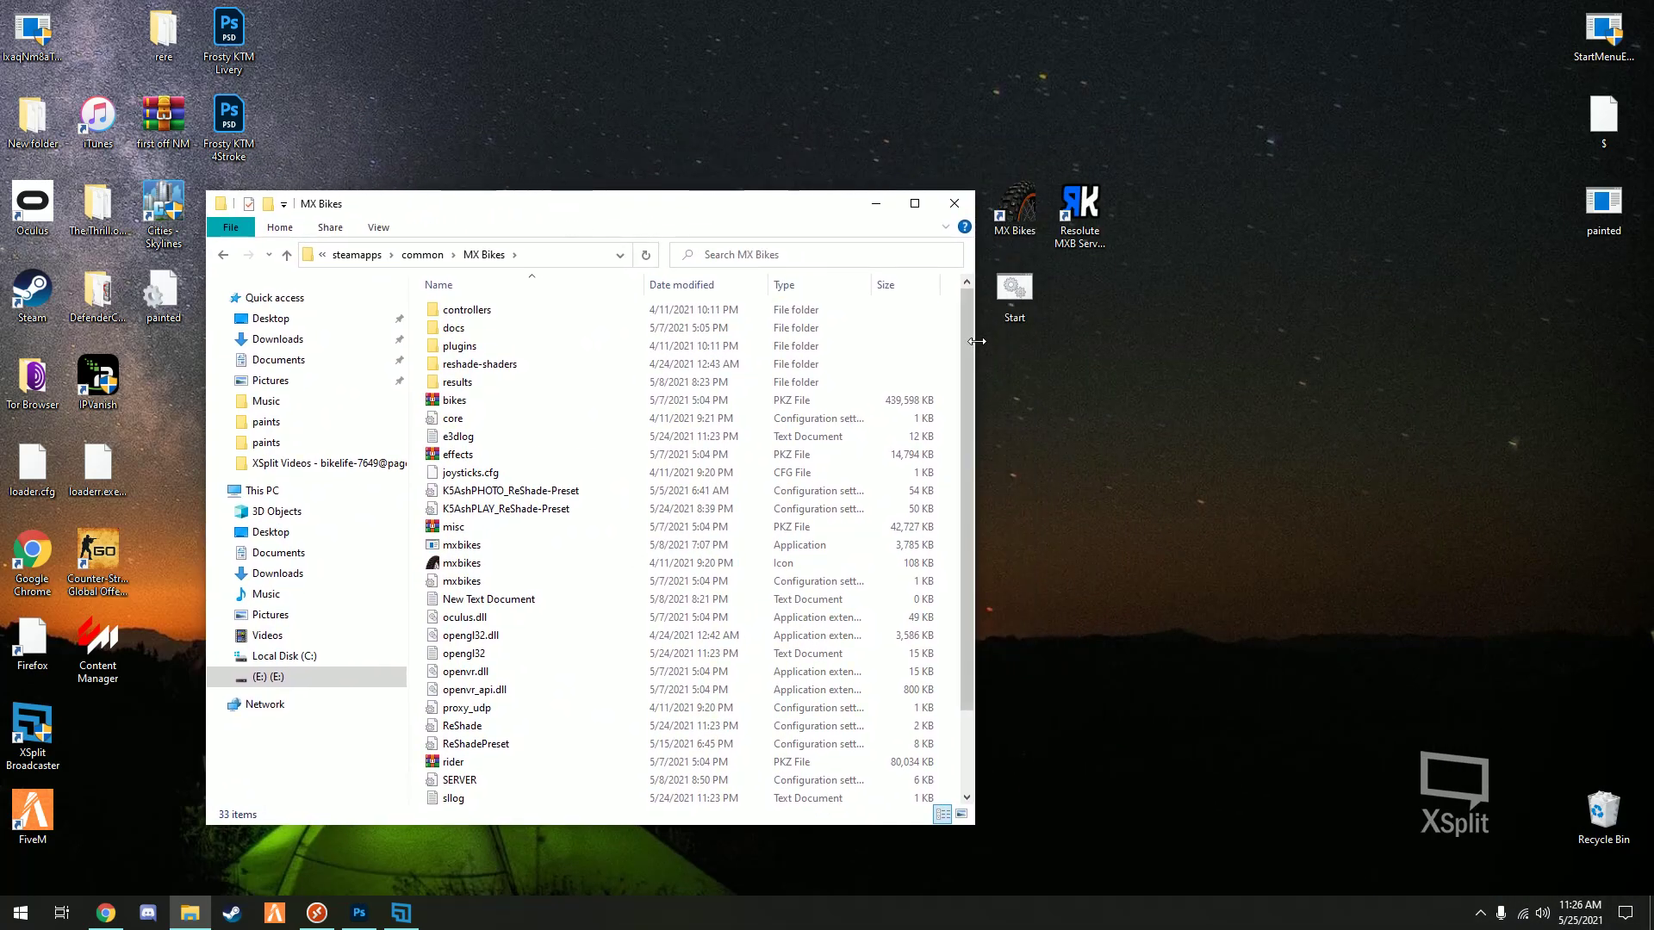
- Open Start in Notepad and save a copy to the Desktop as server.ini with All Files type
{"action": "right_click", "coordinate": [1015, 293]}
{"action": "left_click", "coordinate": [1057, 326]}
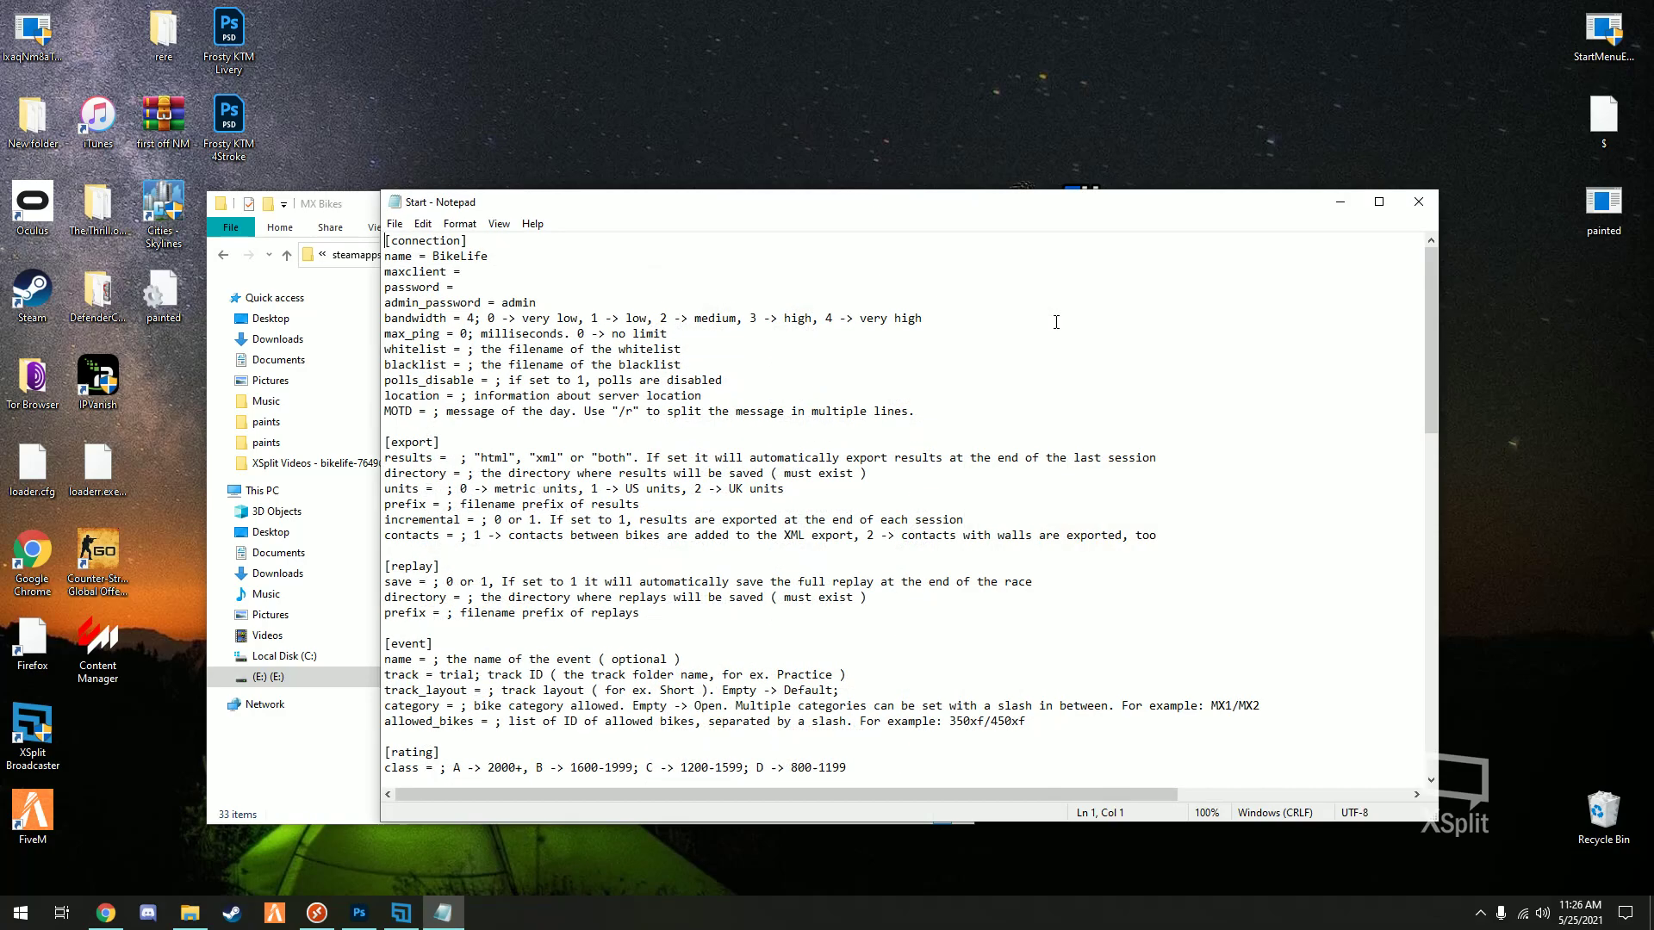
{"action": "left_click", "coordinate": [395, 224]}
{"action": "left_click", "coordinate": [422, 320]}
{"action": "left_click", "coordinate": [584, 638]}
{"action": "left_click", "coordinate": [551, 659]}
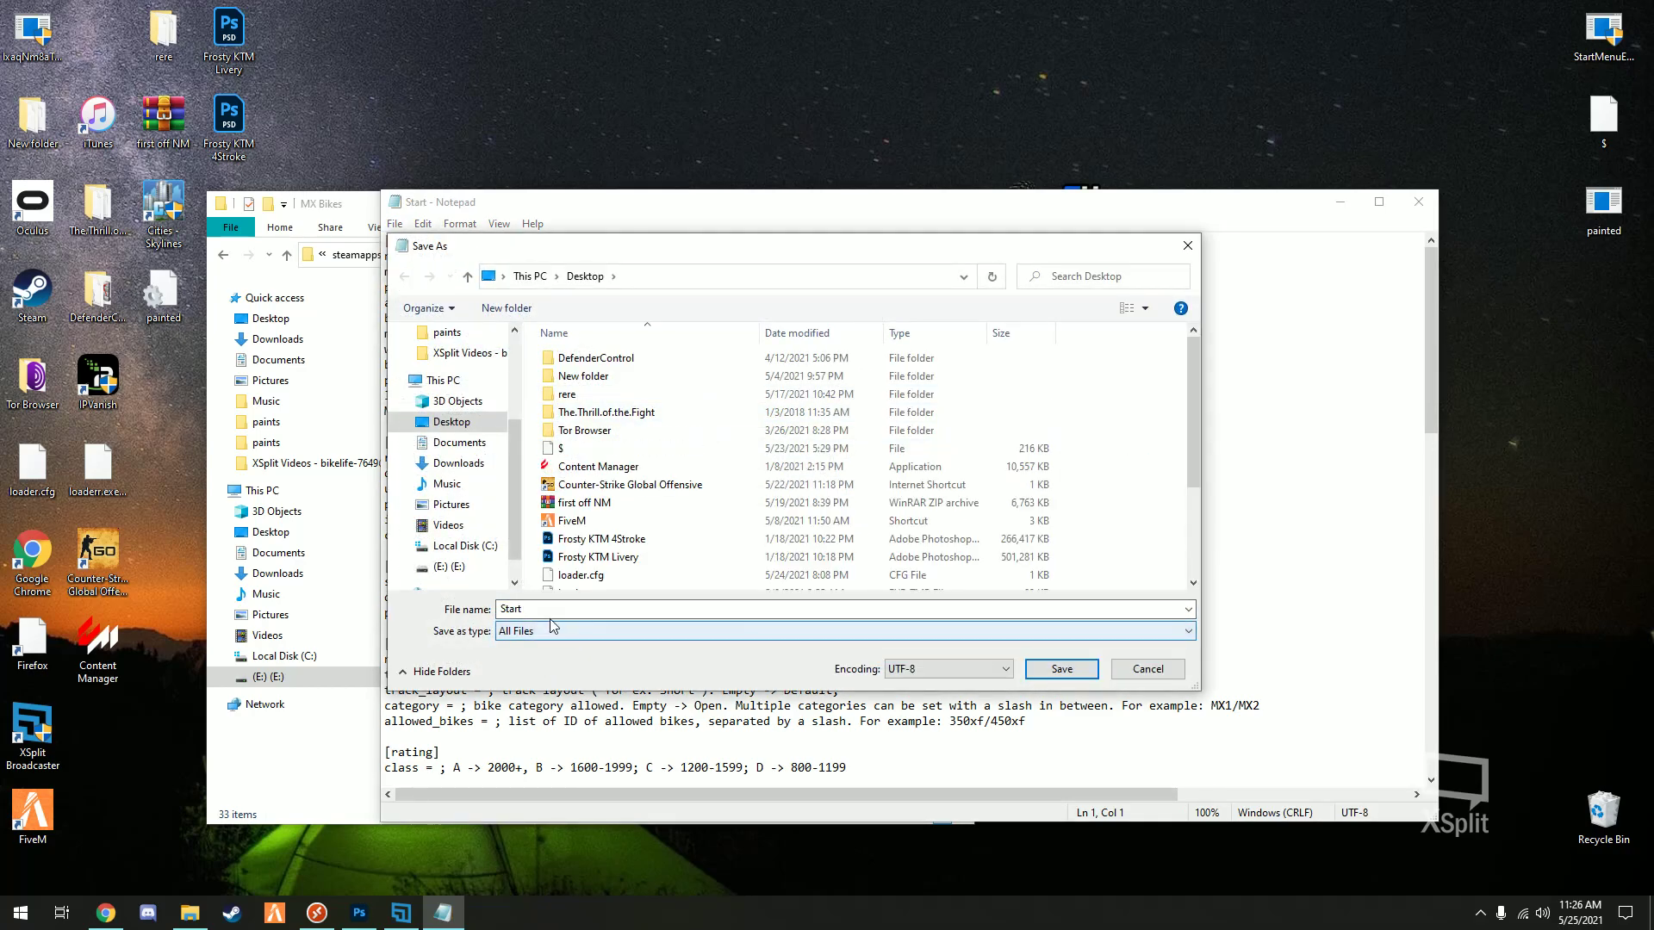
{"action": "double_click", "coordinate": [551, 610]}
{"action": "left_click", "coordinate": [554, 610]}
{"action": "type", "text": "server"}
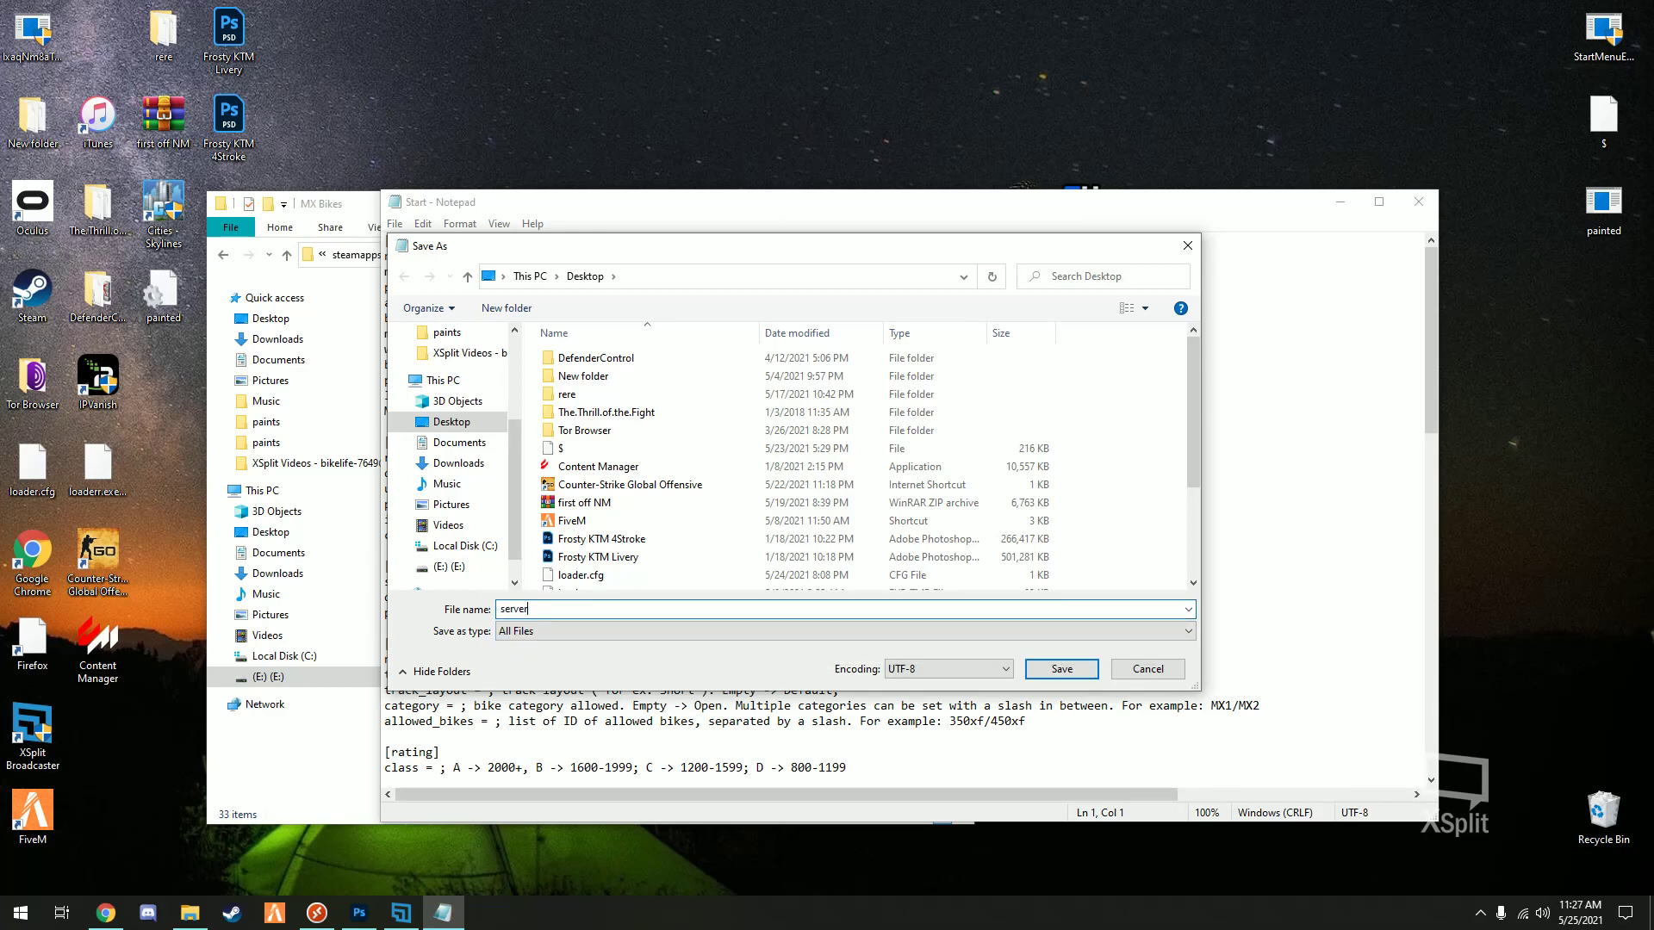
{"action": "type", "text": ".ini"}
{"action": "left_click", "coordinate": [1068, 674]}
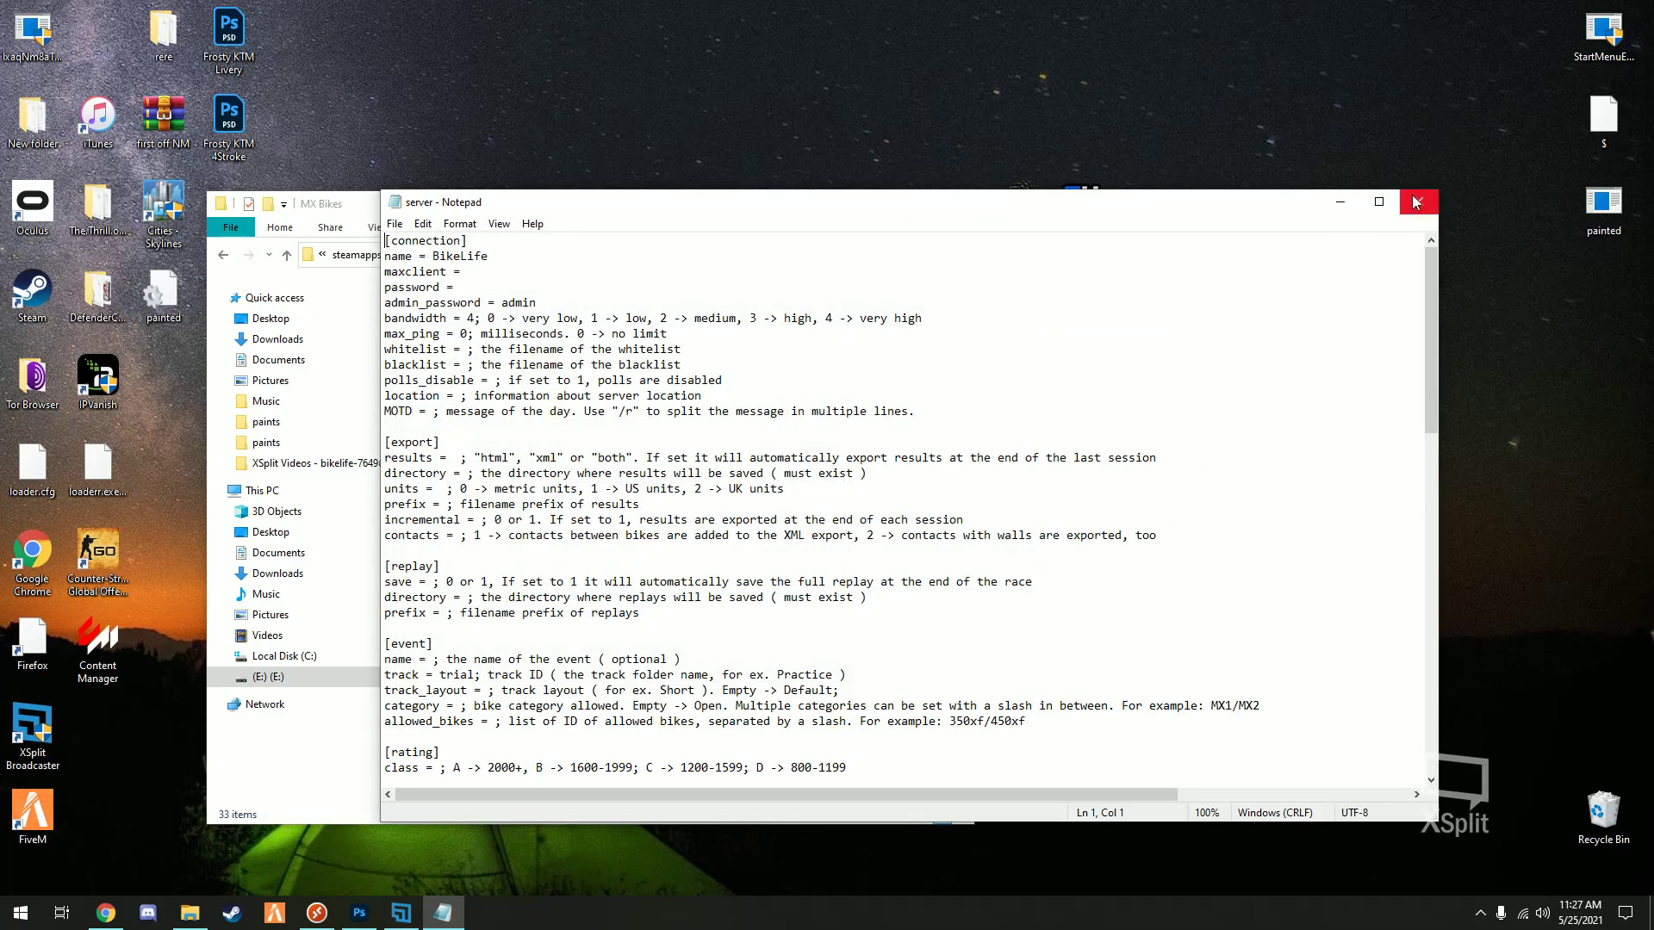
- Copy the server file into the MX Bikes folder and compare it with the existing SERVER file
{"action": "left_click", "coordinate": [1413, 200]}
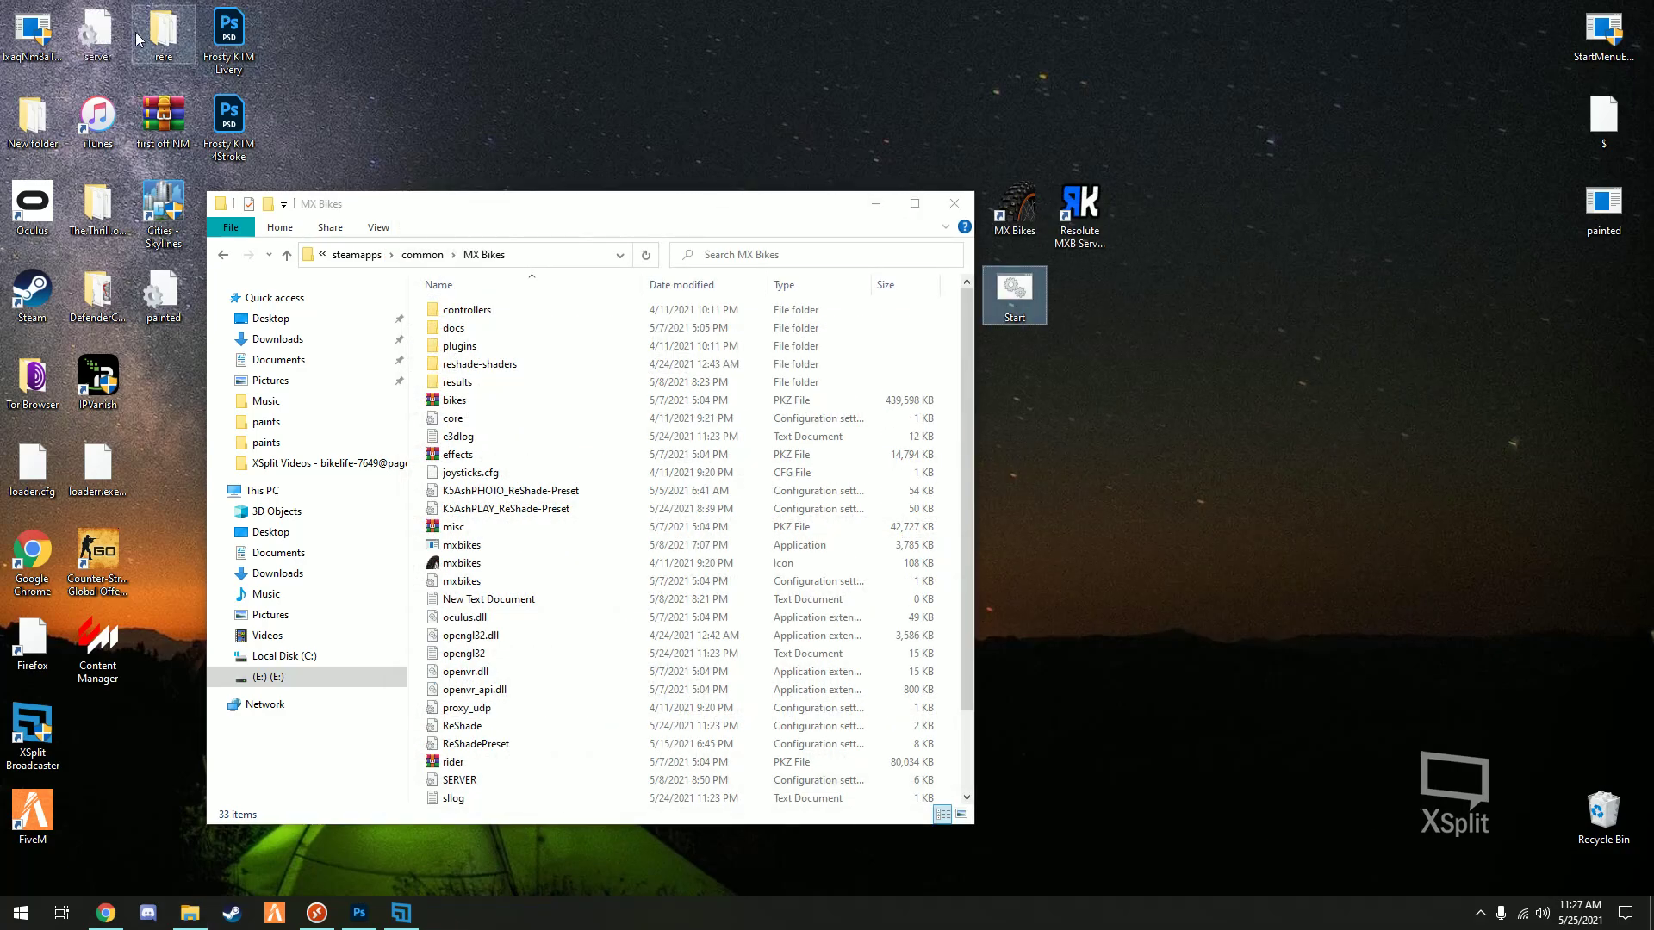
{"action": "left_click_drag", "start_coordinate": [98, 34], "coordinate": [471, 782]}
{"action": "double_click", "coordinate": [455, 686]}
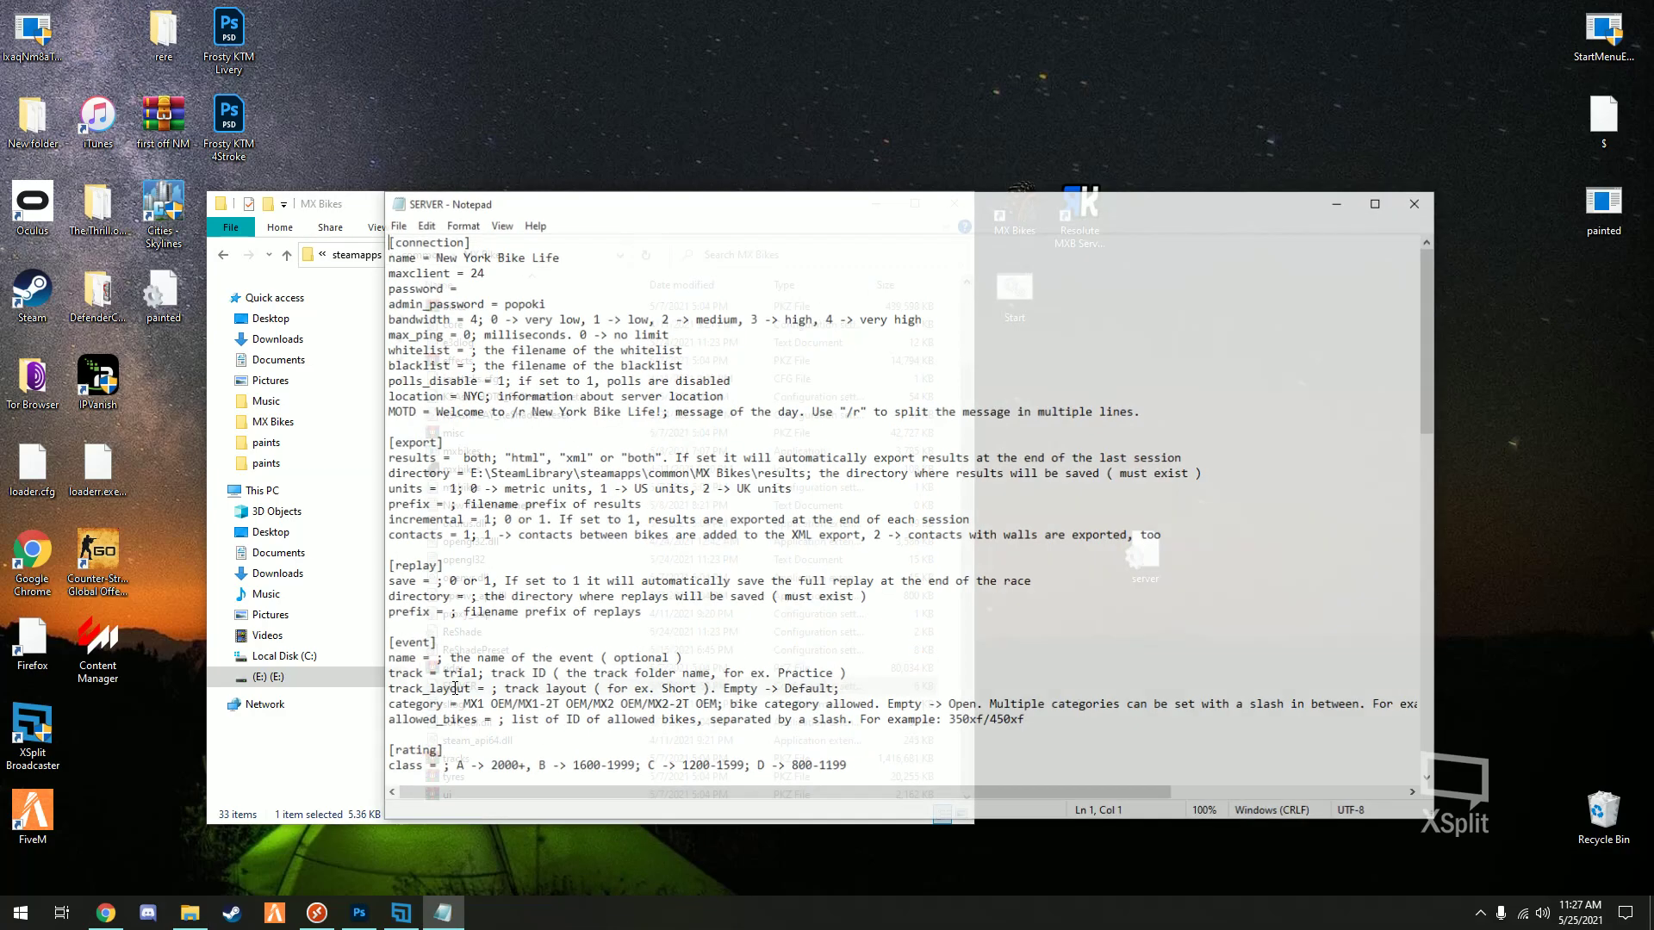
{"action": "left_click_drag", "start_coordinate": [558, 256], "coordinate": [432, 256]}
{"action": "left_click", "coordinate": [1419, 201]}
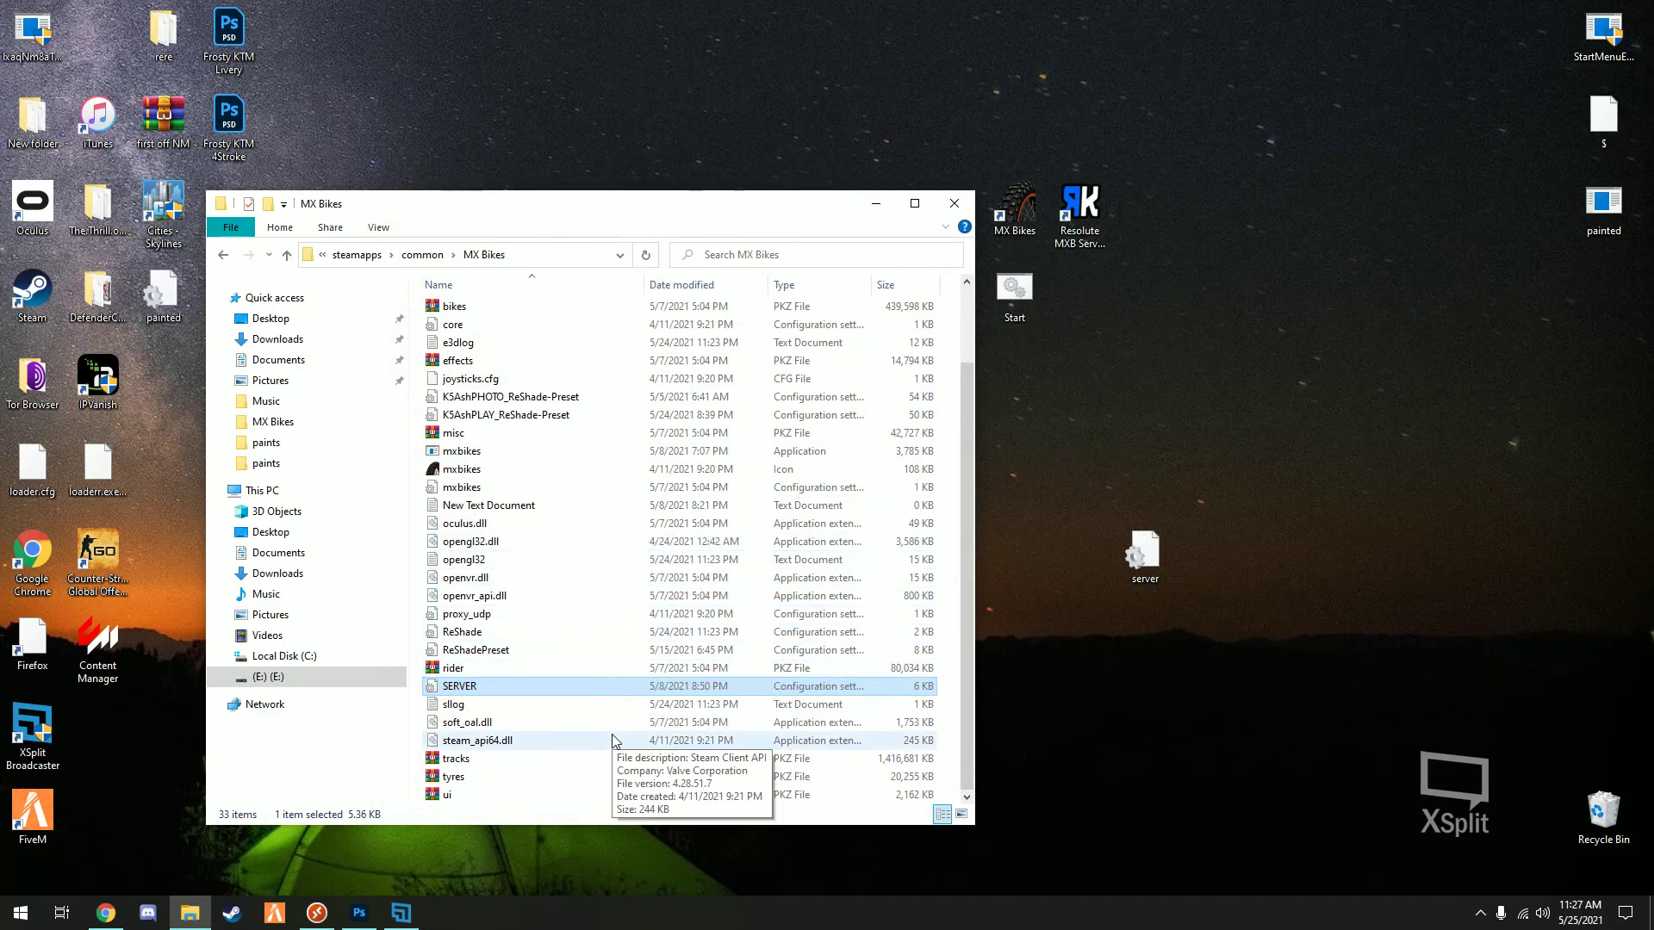
- Move the four server-related desktop shortcuts together to the desktop's upper right
{"action": "left_click_drag", "start_coordinate": [1144, 556], "coordinate": [1061, 315]}
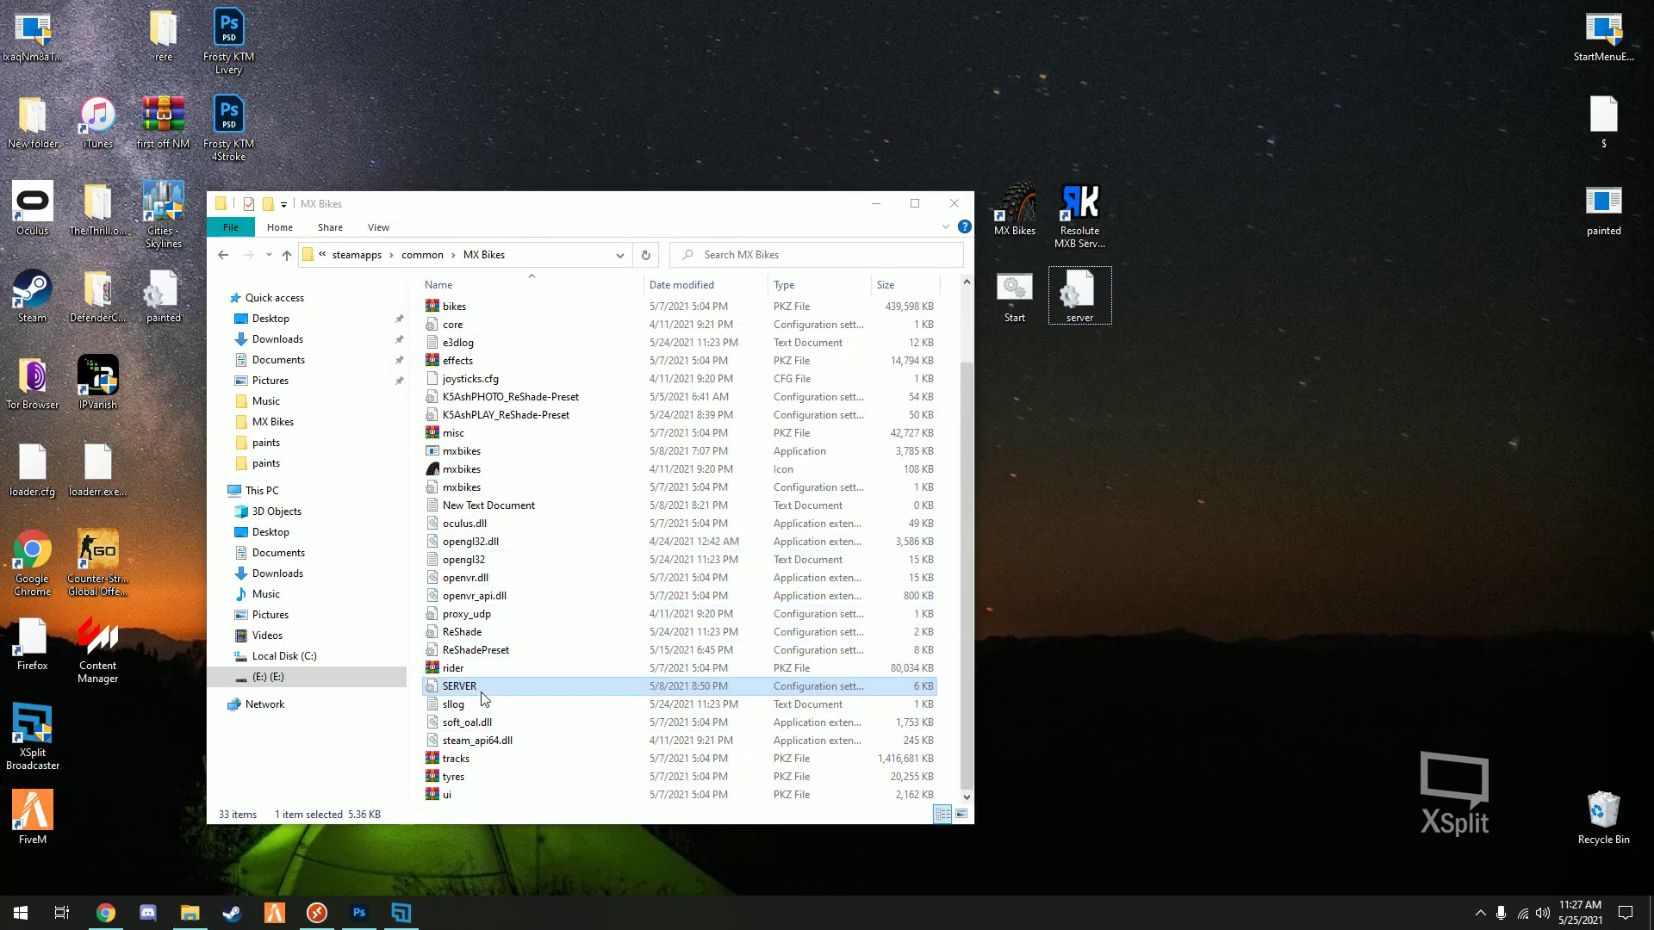
{"action": "scroll", "coordinate": [504, 686], "scroll_direction": "up", "scroll_amount": 2}
{"action": "scroll", "coordinate": [504, 686], "scroll_direction": "down", "scroll_amount": 2}
{"action": "left_click", "coordinate": [1163, 440]}
{"action": "left_click_drag", "start_coordinate": [1188, 421], "coordinate": [986, 176]}
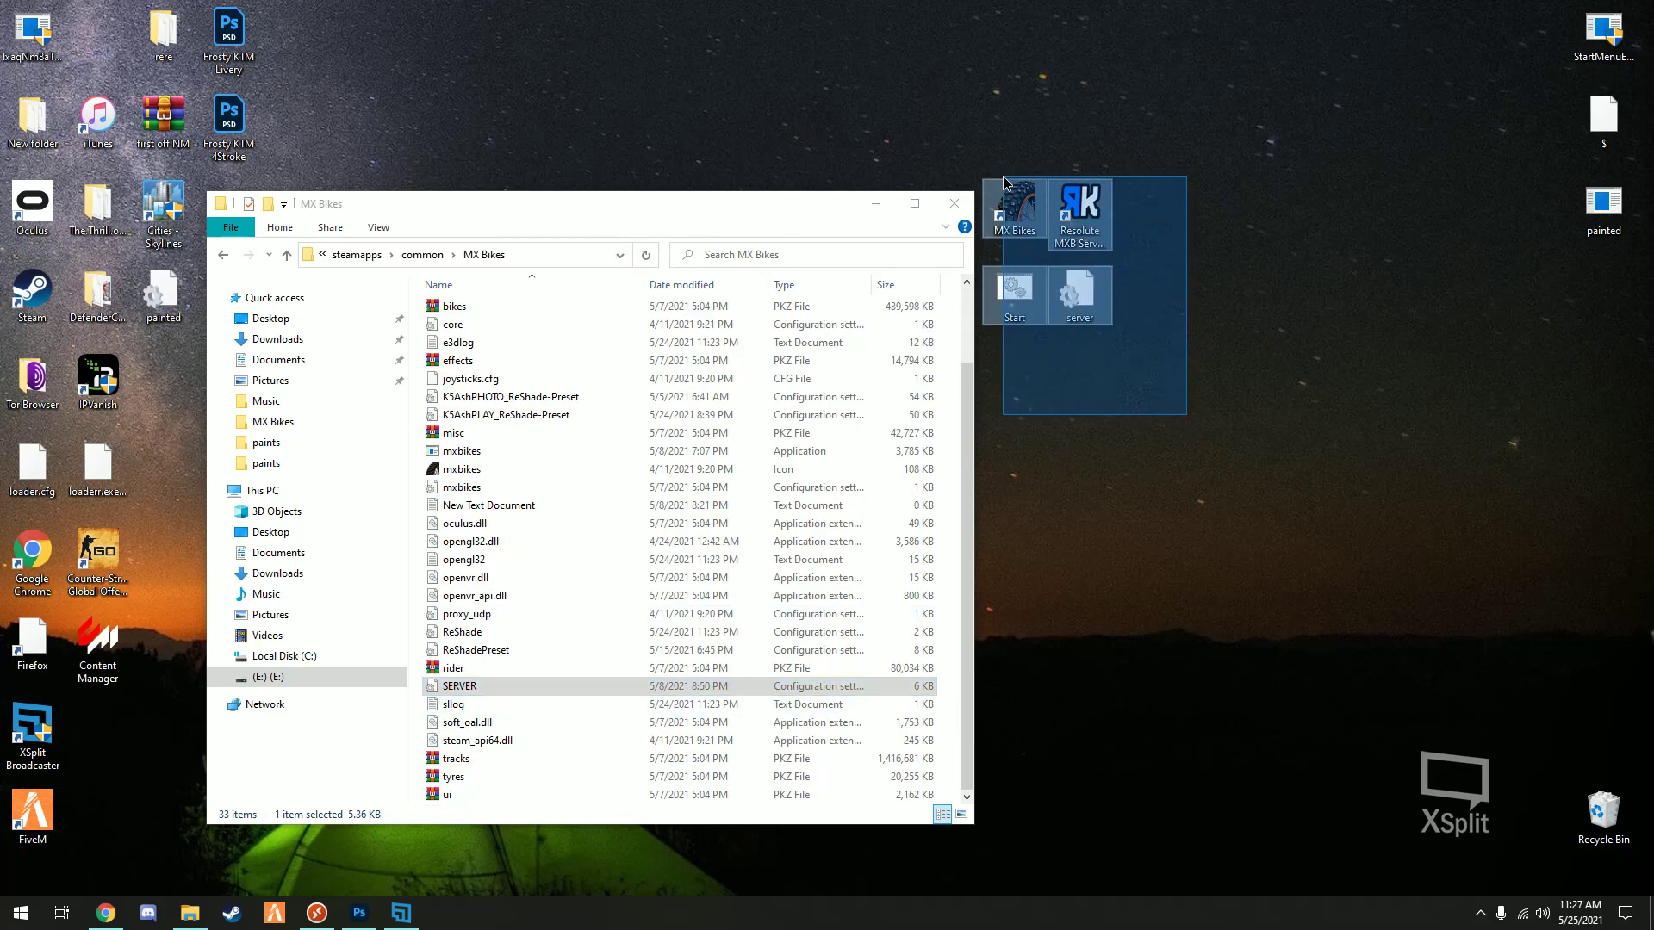
{"action": "left_click_drag", "start_coordinate": [1079, 293], "coordinate": [1407, 116]}
{"action": "left_click", "coordinate": [1156, 169]}
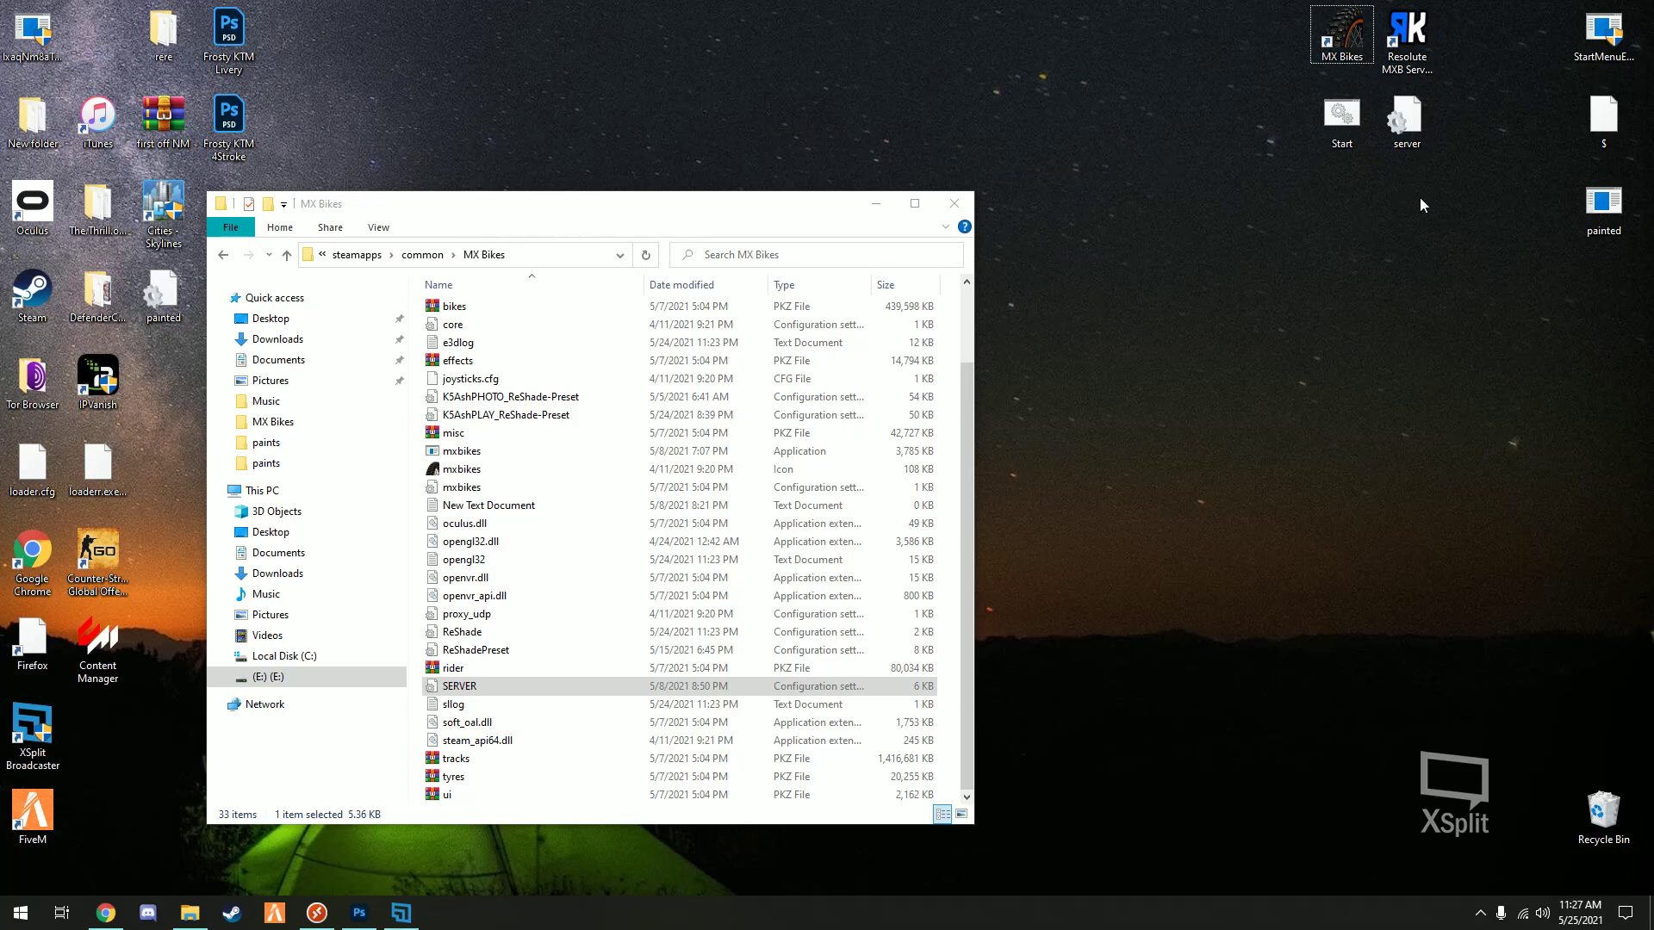
- Line up the MX Bikes, Resolute, Start and server shortcuts along the desktop top, then select SERVER
{"action": "left_click", "coordinate": [1338, 48]}
{"action": "left_click_drag", "start_coordinate": [676, 72], "coordinate": [676, 72]}
{"action": "left_click_drag", "start_coordinate": [1471, 225], "coordinate": [1299, 9]}
{"action": "left_click", "coordinate": [1181, 50]}
{"action": "left_click", "coordinate": [460, 685]}
- Open MX Bikes' Steam properties and copy the forum post's example dedicated-server command
{"action": "left_click", "coordinate": [231, 913]}
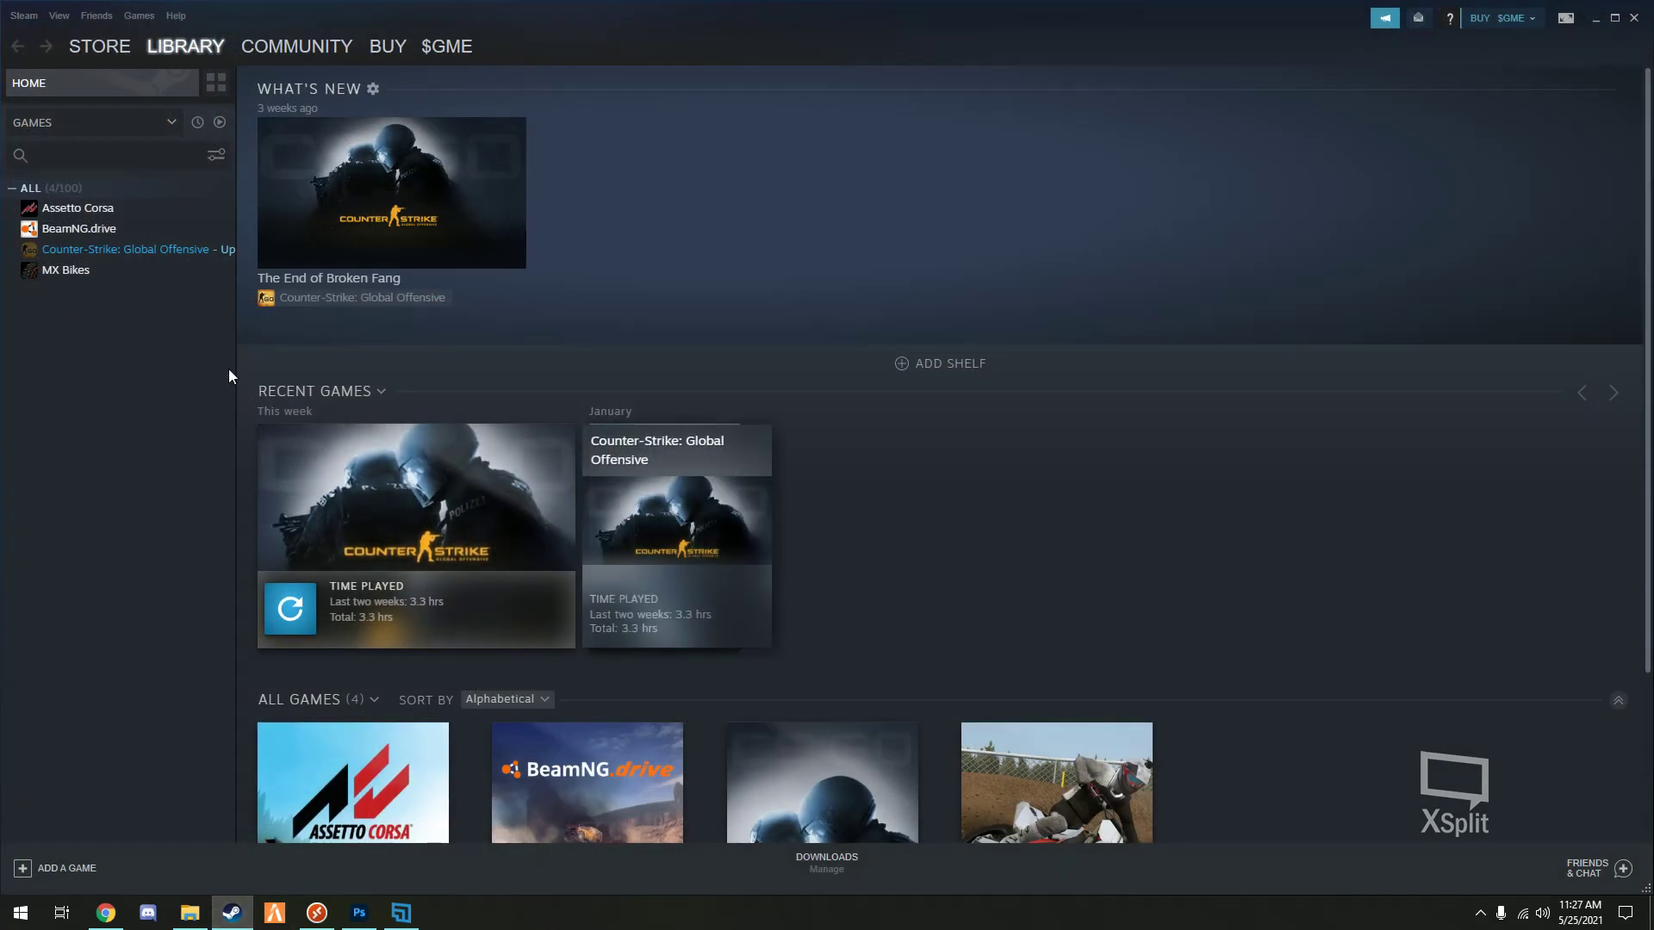
{"action": "right_click", "coordinate": [75, 274]}
{"action": "left_click", "coordinate": [133, 374]}
{"action": "left_click", "coordinate": [105, 914]}
{"action": "left_click", "coordinate": [929, 391]}
{"action": "scroll", "coordinate": [870, 392], "scroll_direction": "up", "scroll_amount": 1}
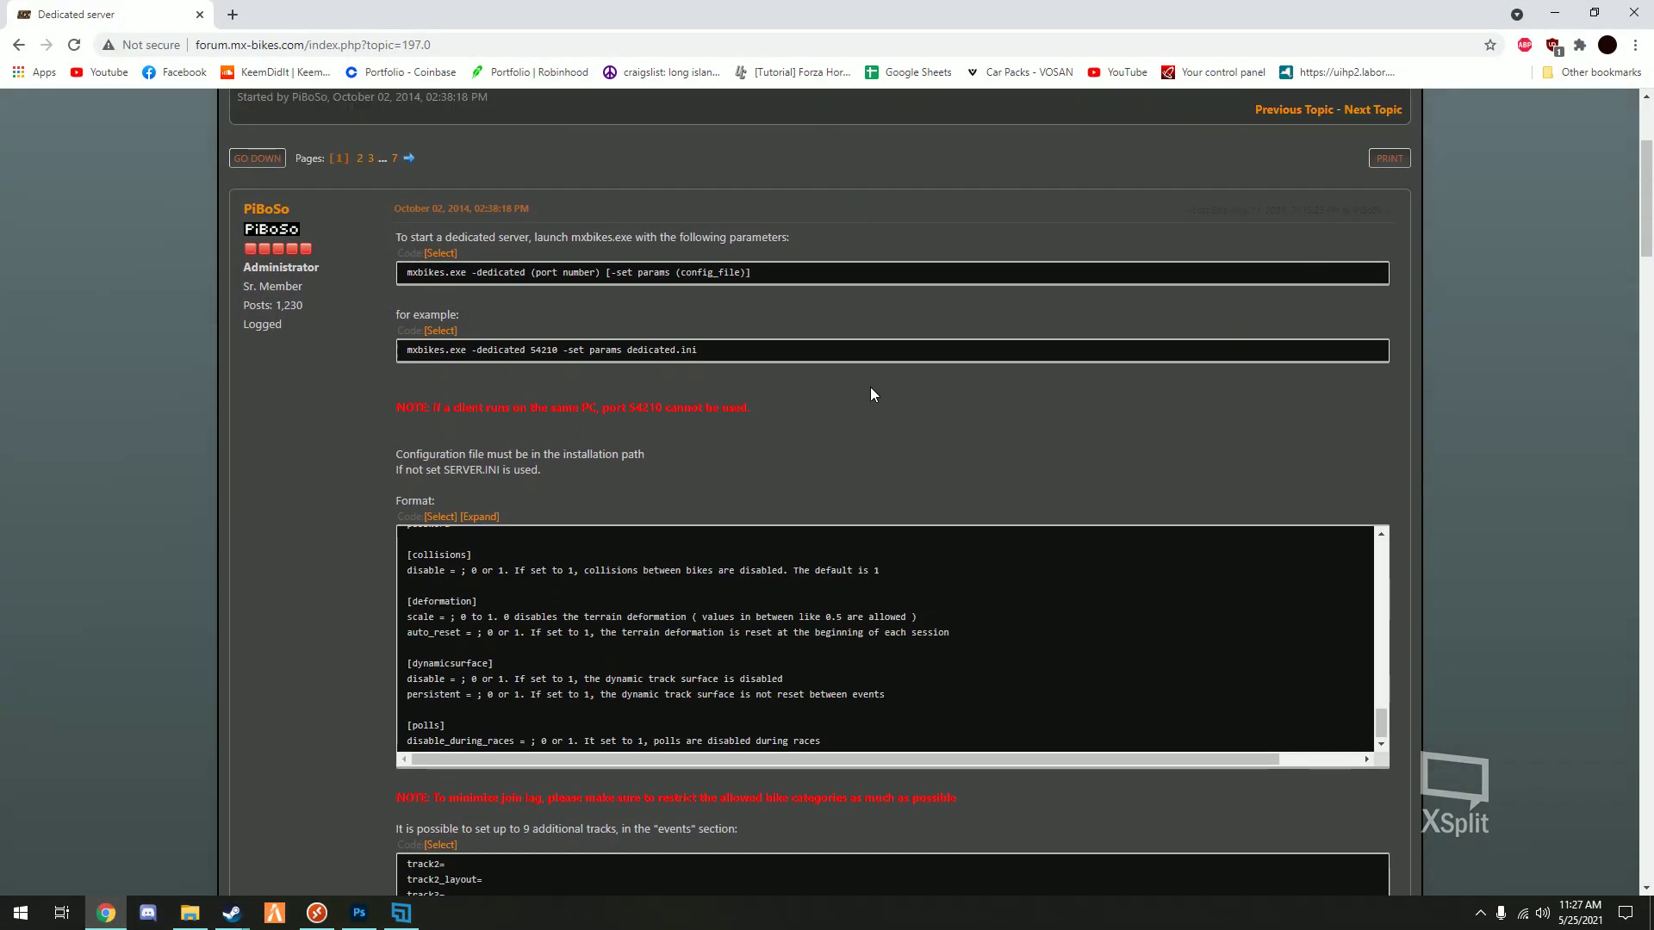
{"action": "left_click_drag", "start_coordinate": [703, 349], "coordinate": [395, 348]}
{"action": "key", "text": "ctrl+c"}
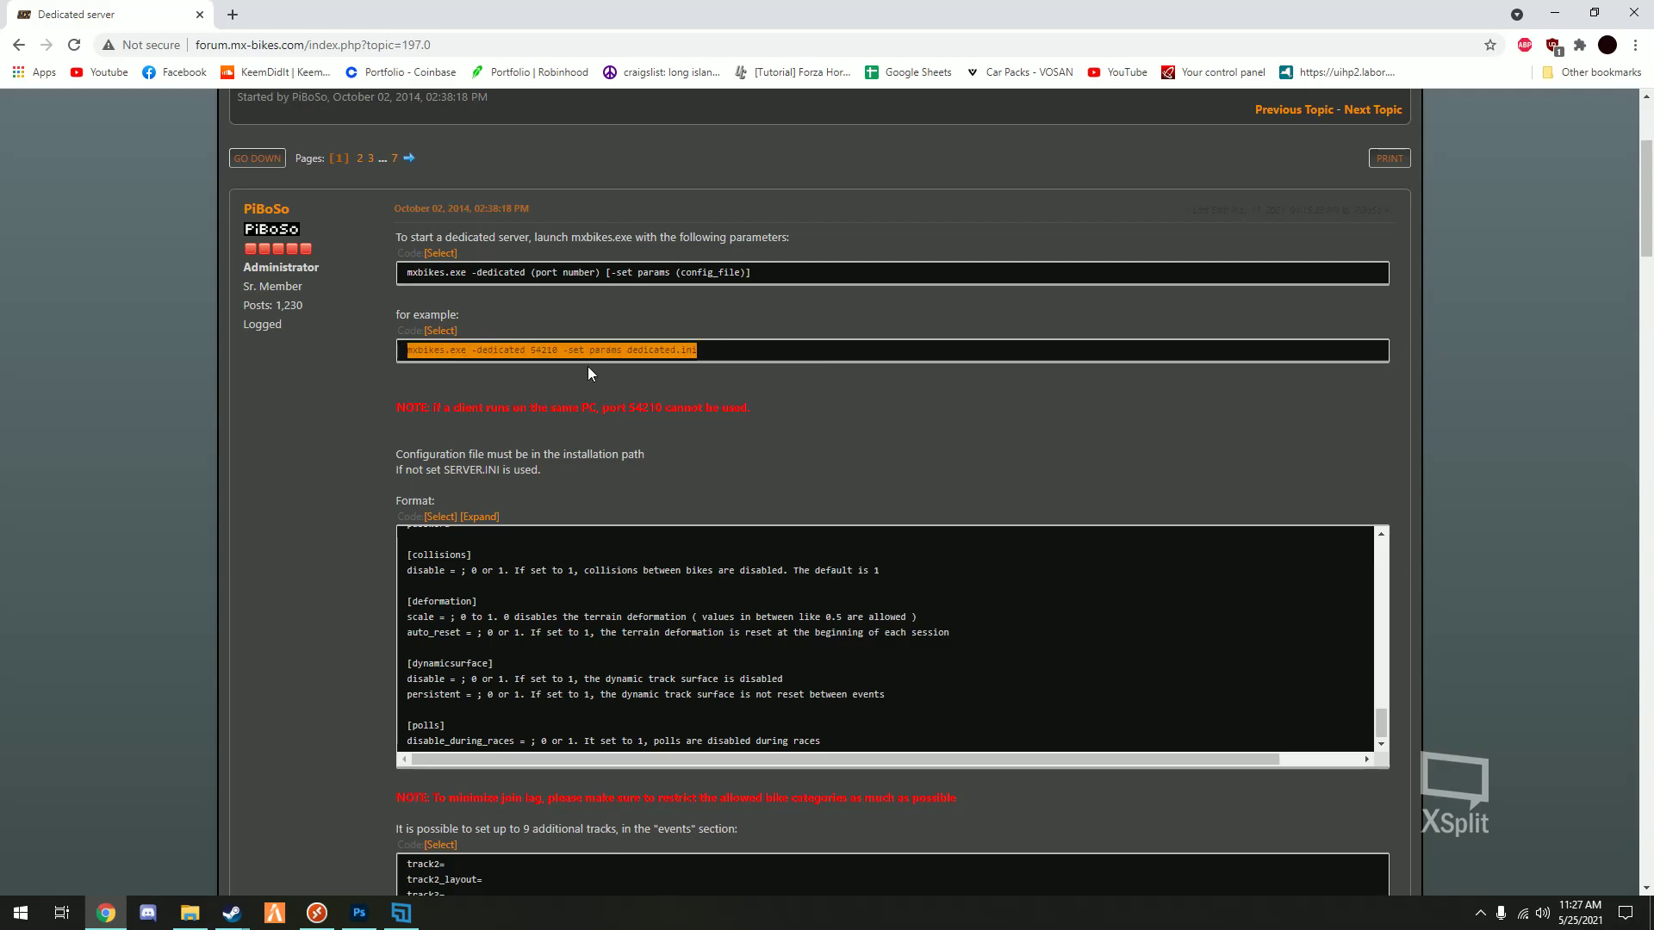
- Set Launch Options to 'mxbikes.exe -dedicated 54210 -set params SERVER.ini' and close Properties
{"action": "mouse_move", "coordinate": [231, 913]}
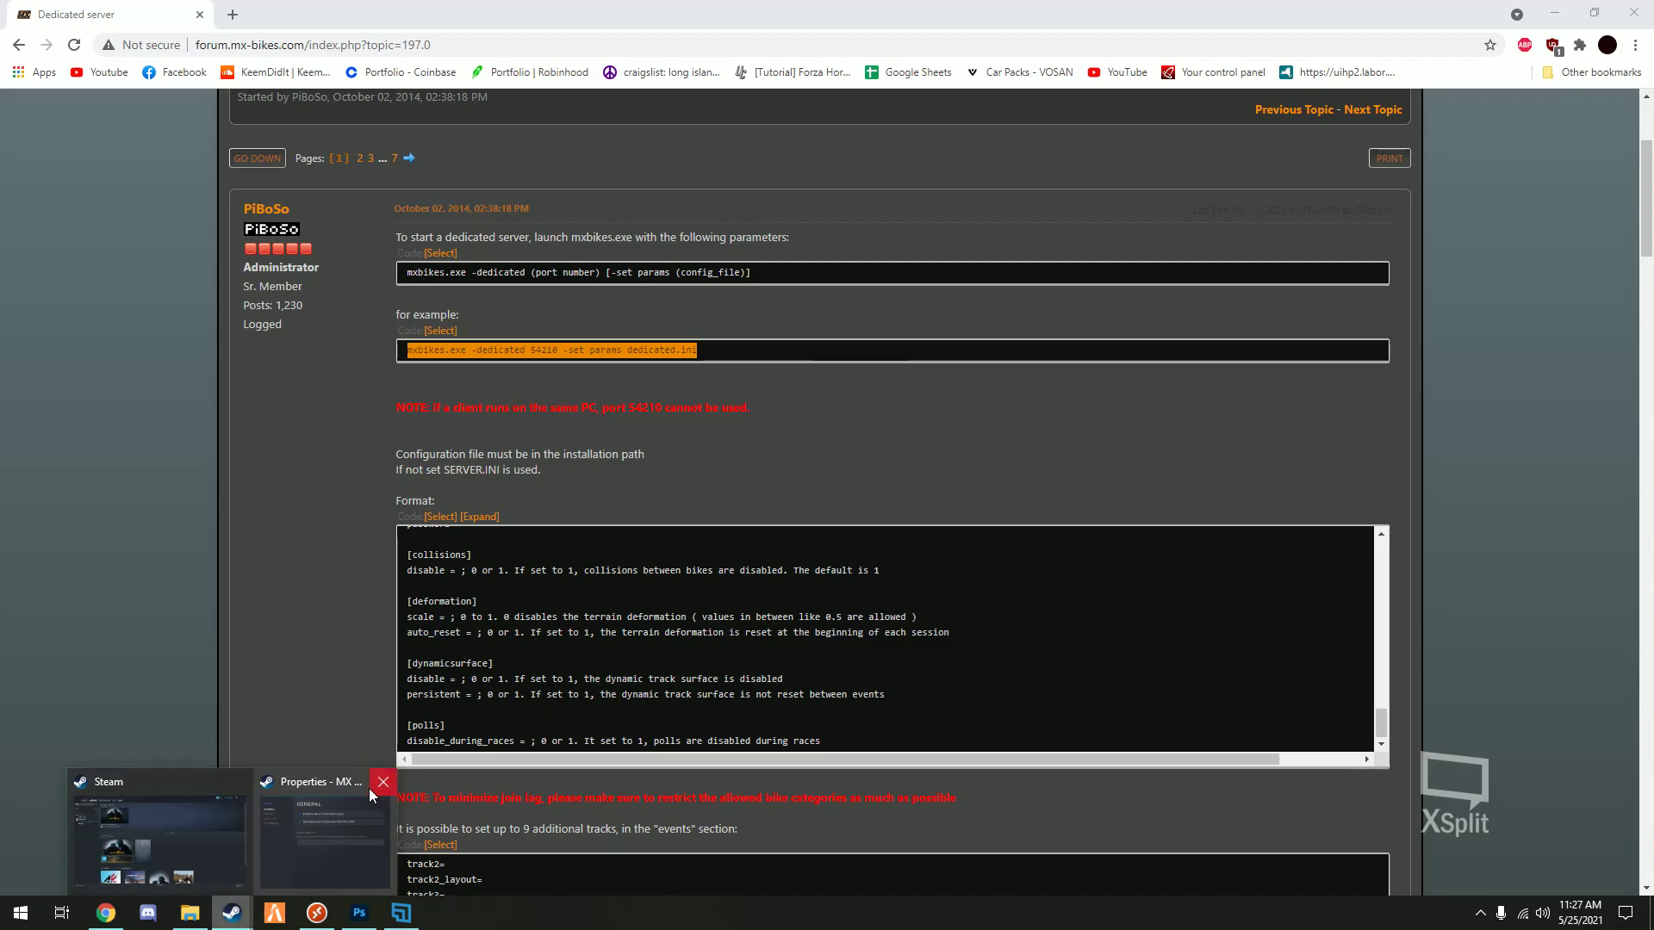
{"action": "left_click", "coordinate": [365, 791]}
{"action": "left_click", "coordinate": [731, 459]}
{"action": "key", "text": "ctrl+v"}
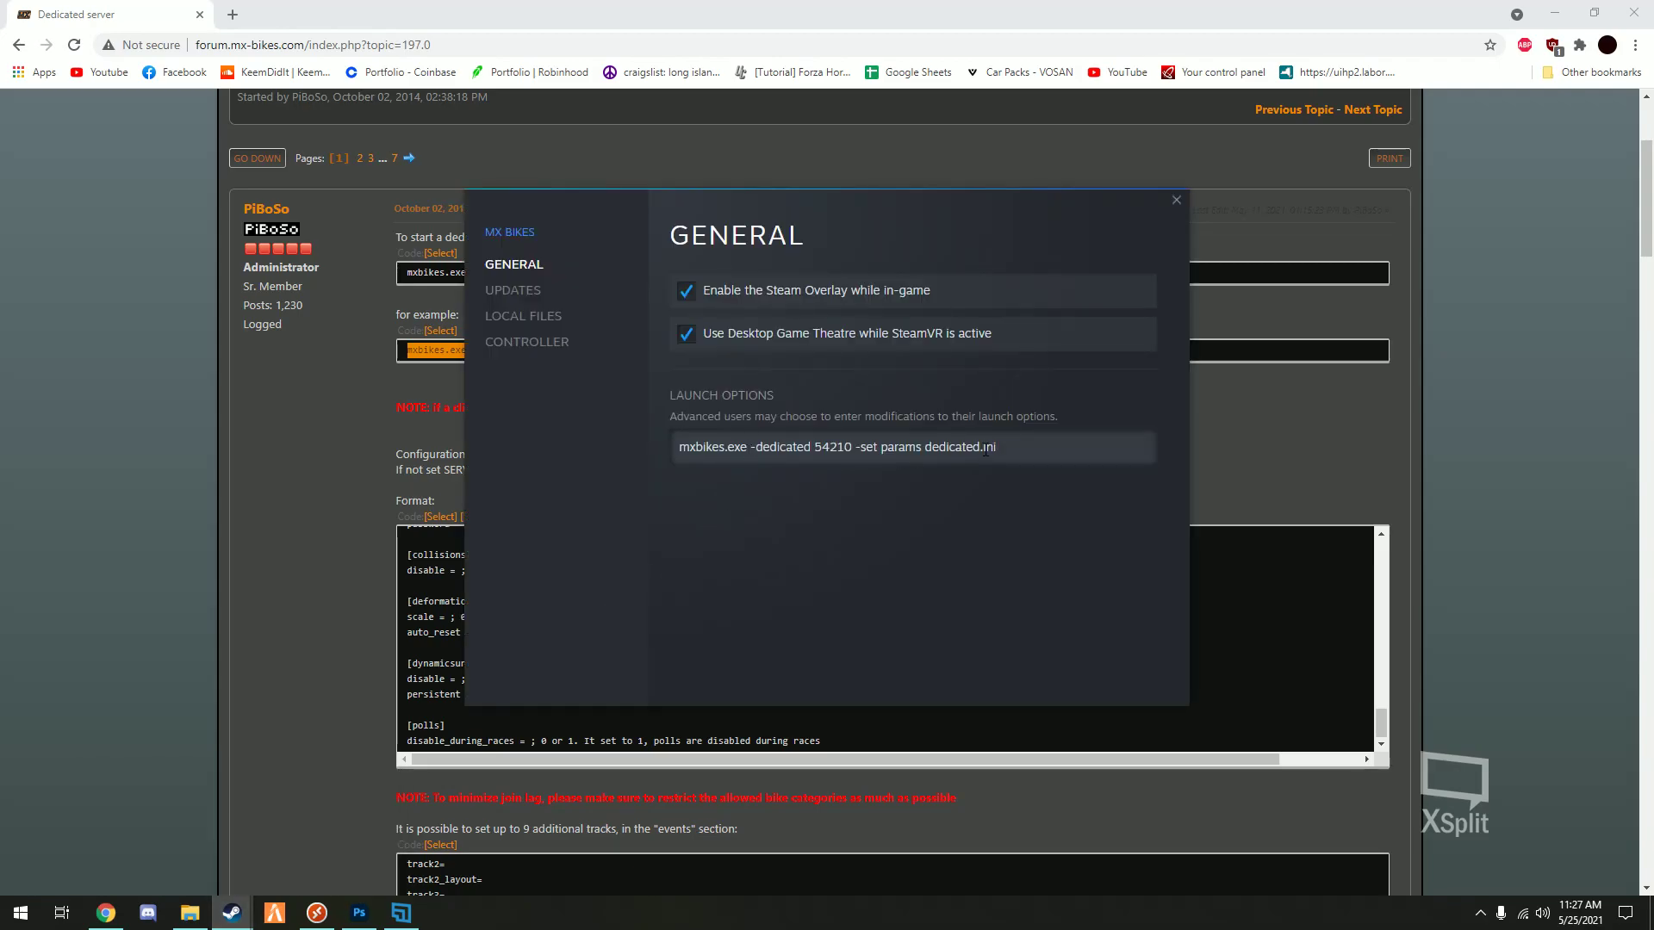
{"action": "key", "text": "BackSpace"}
{"action": "key", "text": "BackSpace"}
{"action": "key", "text": "BackSpace"}
{"action": "key", "text": "BackSpace"}
{"action": "key", "text": "BackSpace"}
{"action": "key", "text": "BackSpace"}
{"action": "key", "text": "BackSpace"}
{"action": "type", "text": "SERVER"}
{"action": "left_click", "coordinate": [1116, 394]}
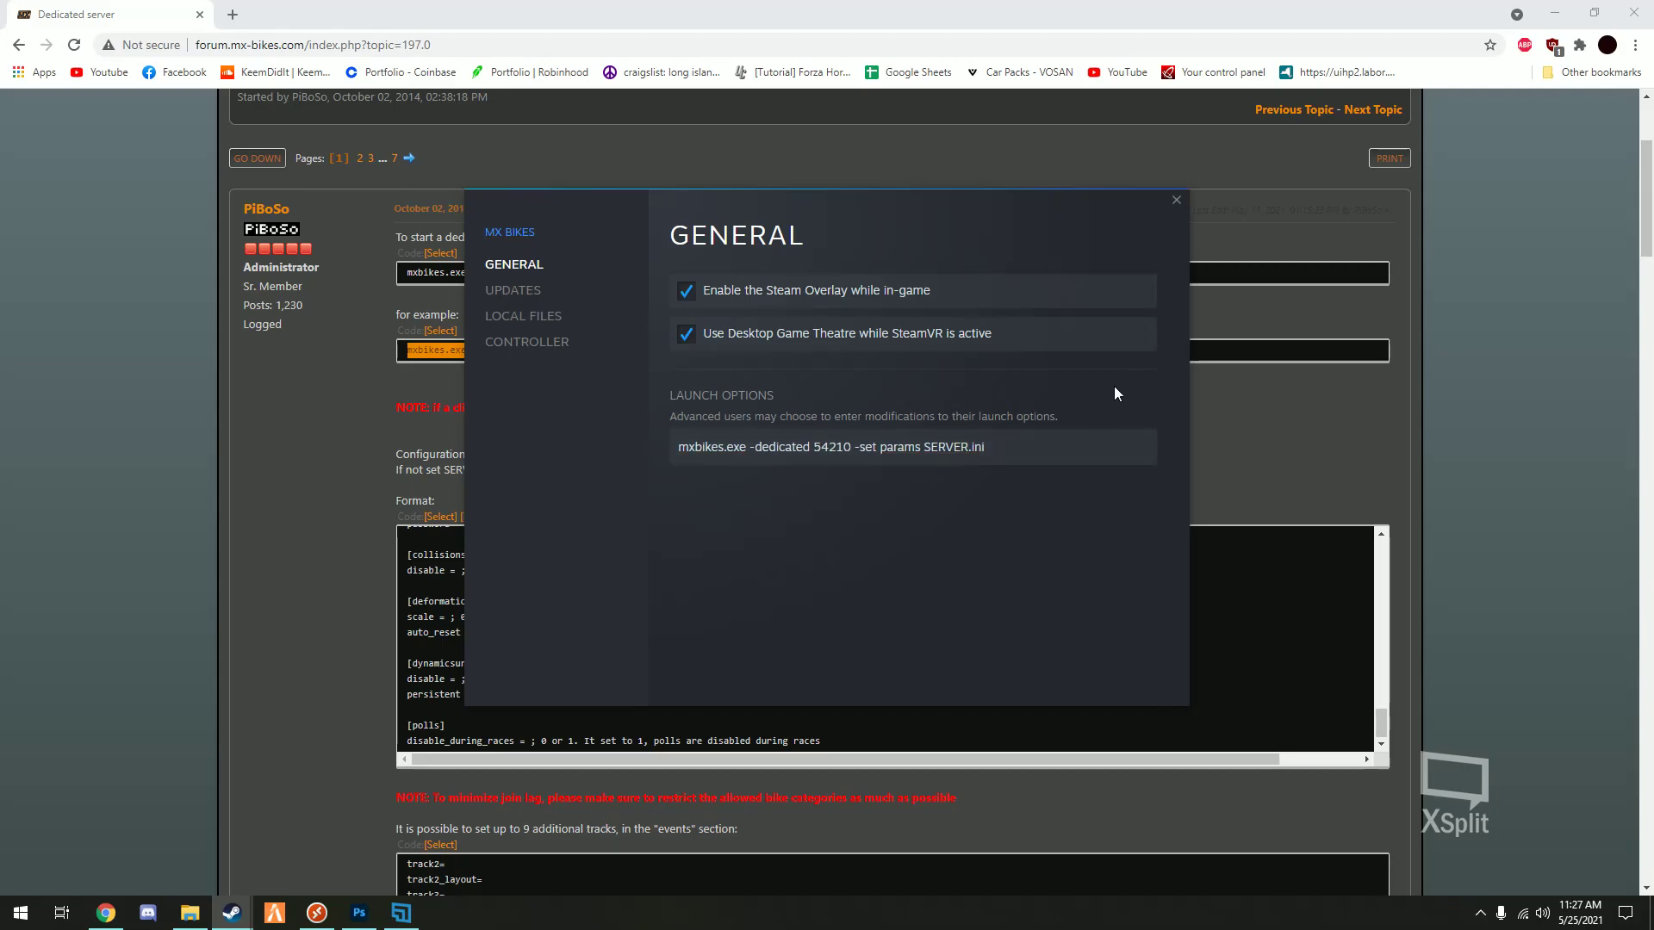
{"action": "left_click", "coordinate": [1171, 196]}
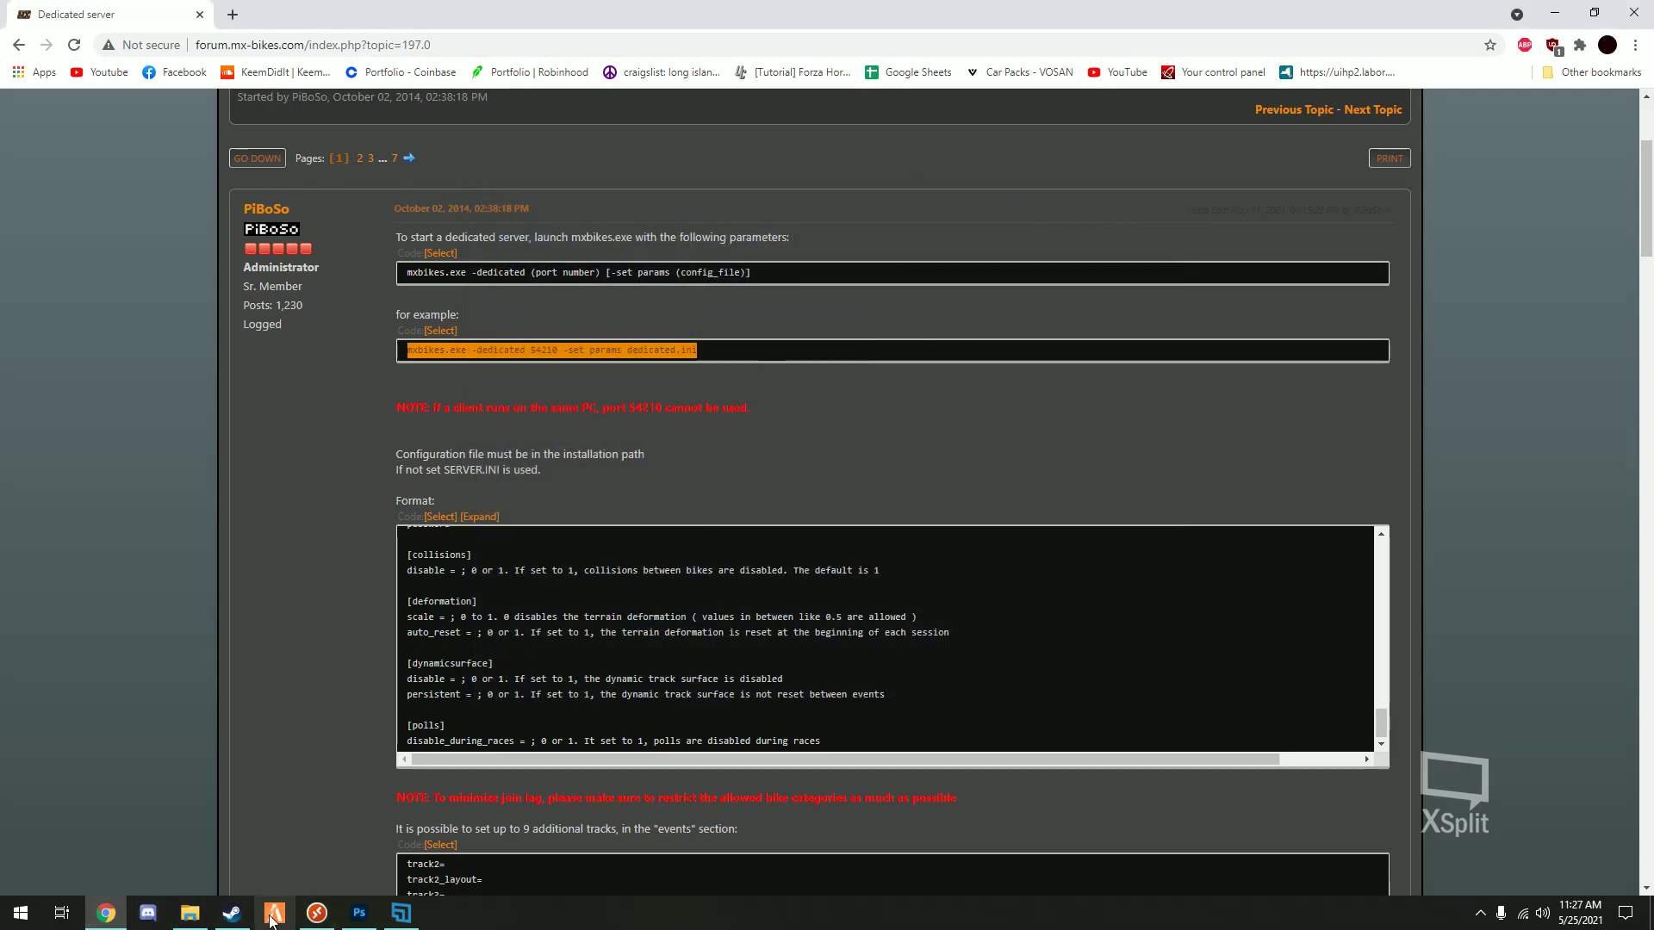
- Log out through Steam's Change Account and sign in to another account with its password
{"action": "left_click", "coordinate": [232, 913]}
{"action": "left_click", "coordinate": [69, 270]}
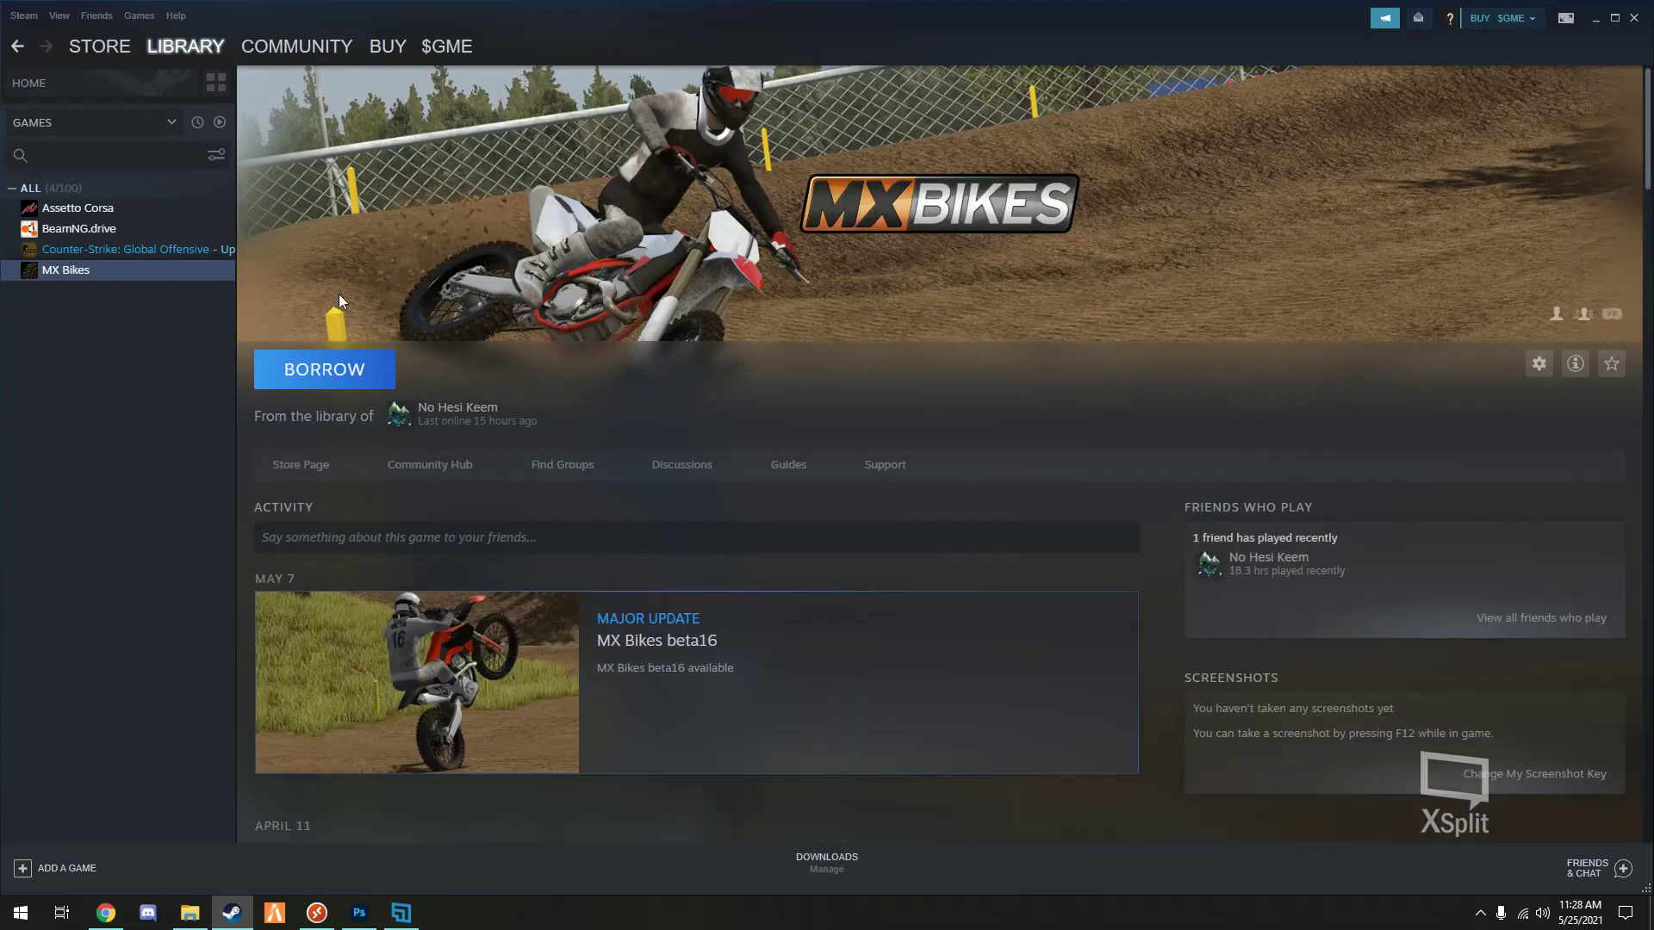
{"action": "left_click", "coordinate": [24, 15]}
{"action": "left_click", "coordinate": [43, 31]}
{"action": "left_click", "coordinate": [799, 490]}
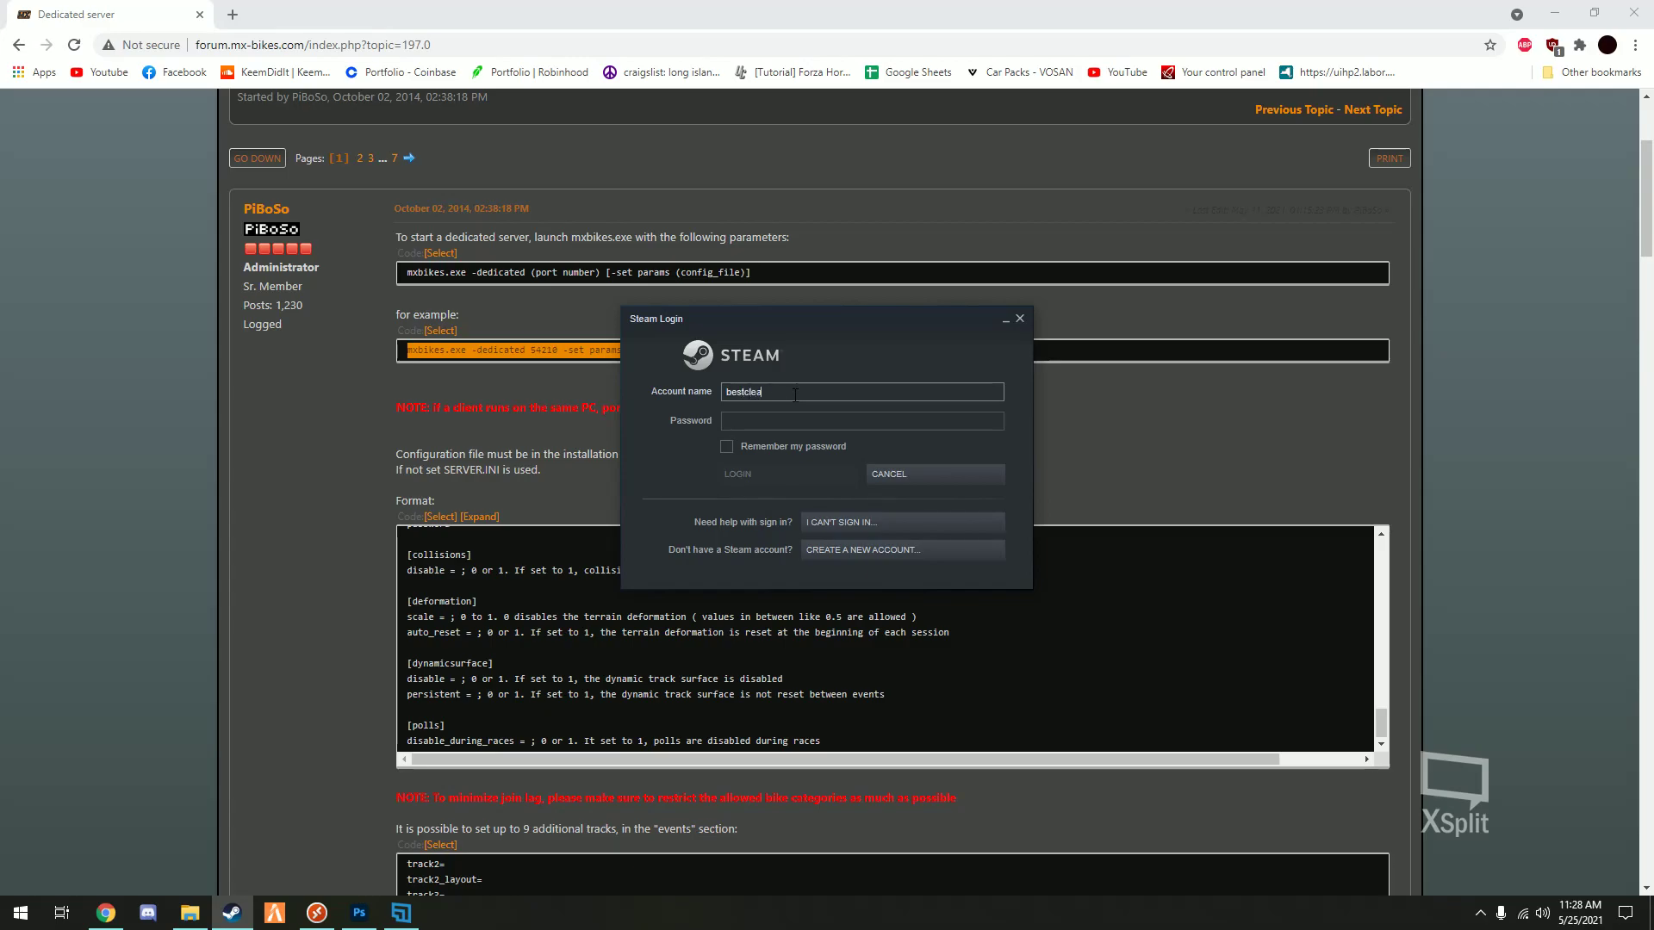
{"action": "key", "text": "Tab"}
{"action": "type", "text": "********"}
{"action": "key", "text": "Return"}
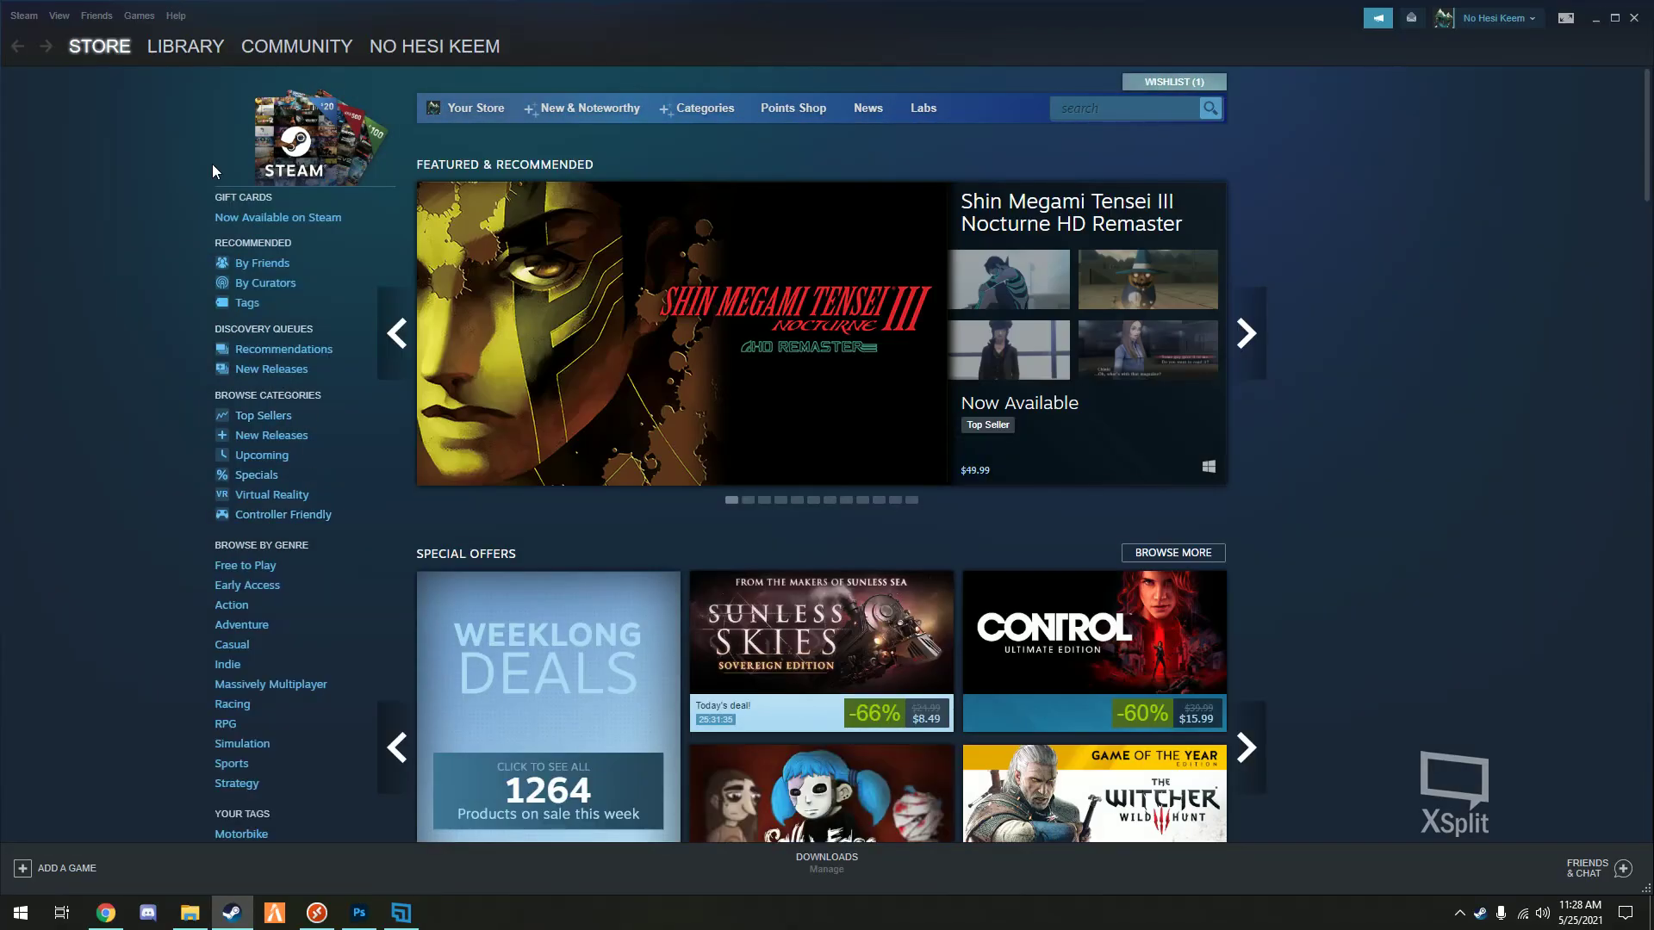
- Filter the Steam library to show only locally installed games
{"action": "left_click", "coordinate": [185, 45]}
{"action": "scroll", "coordinate": [159, 736], "scroll_direction": "down", "scroll_amount": 8}
{"action": "left_click", "coordinate": [1111, 781]}
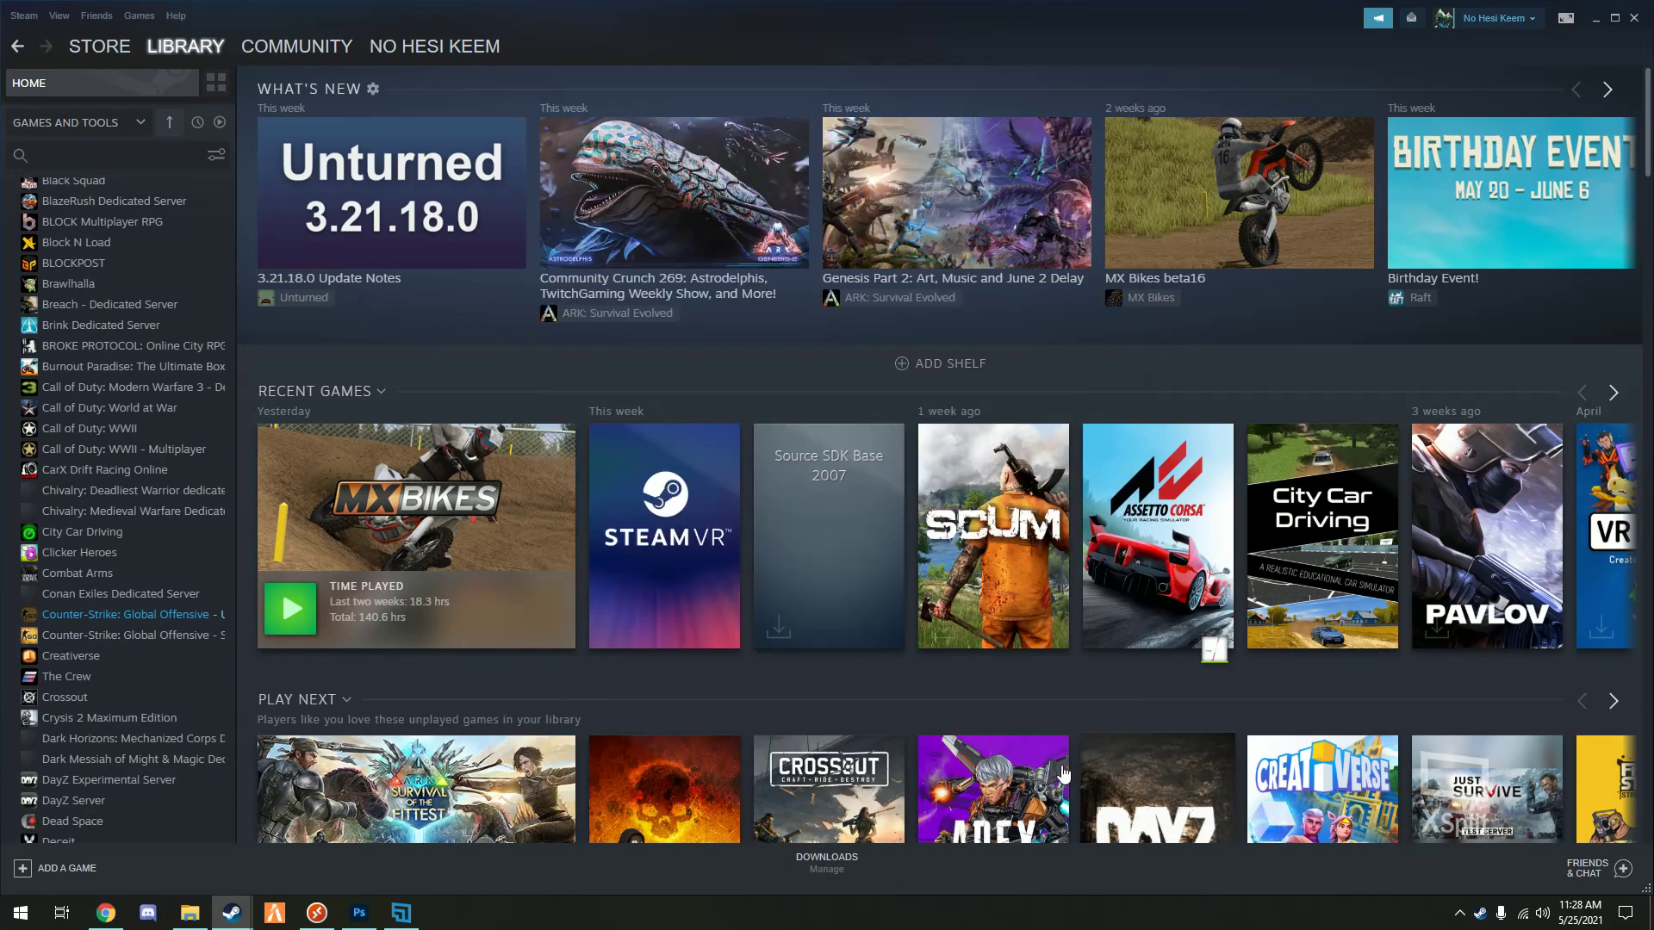
{"action": "left_click", "coordinate": [216, 155]}
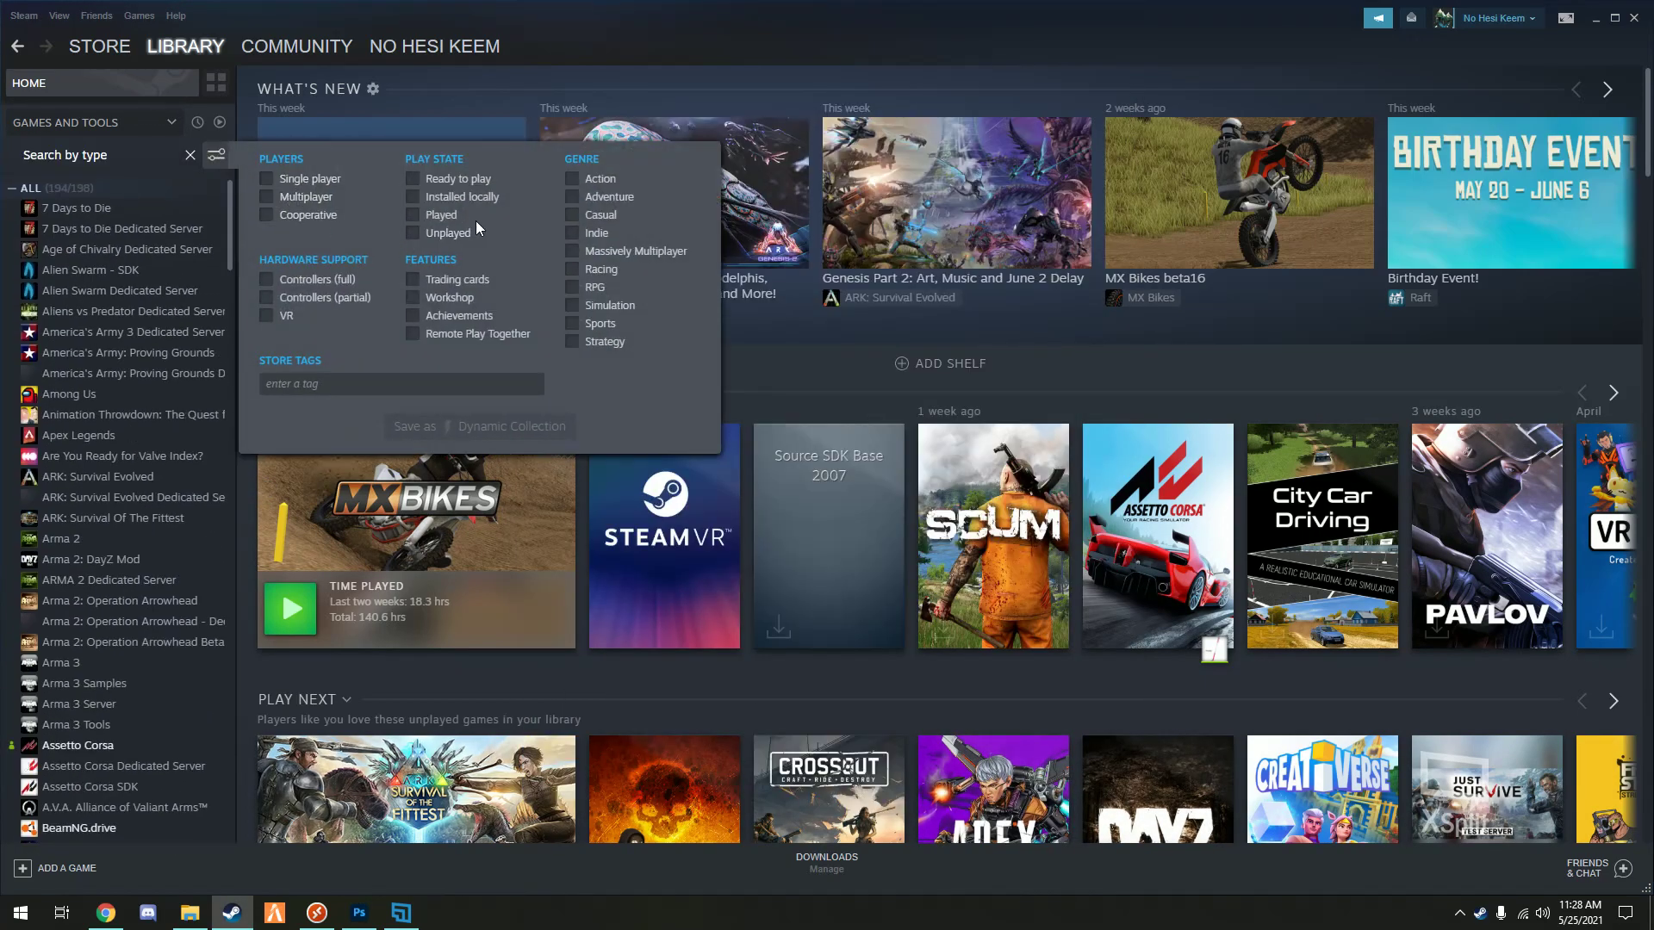
{"action": "left_click", "coordinate": [431, 197]}
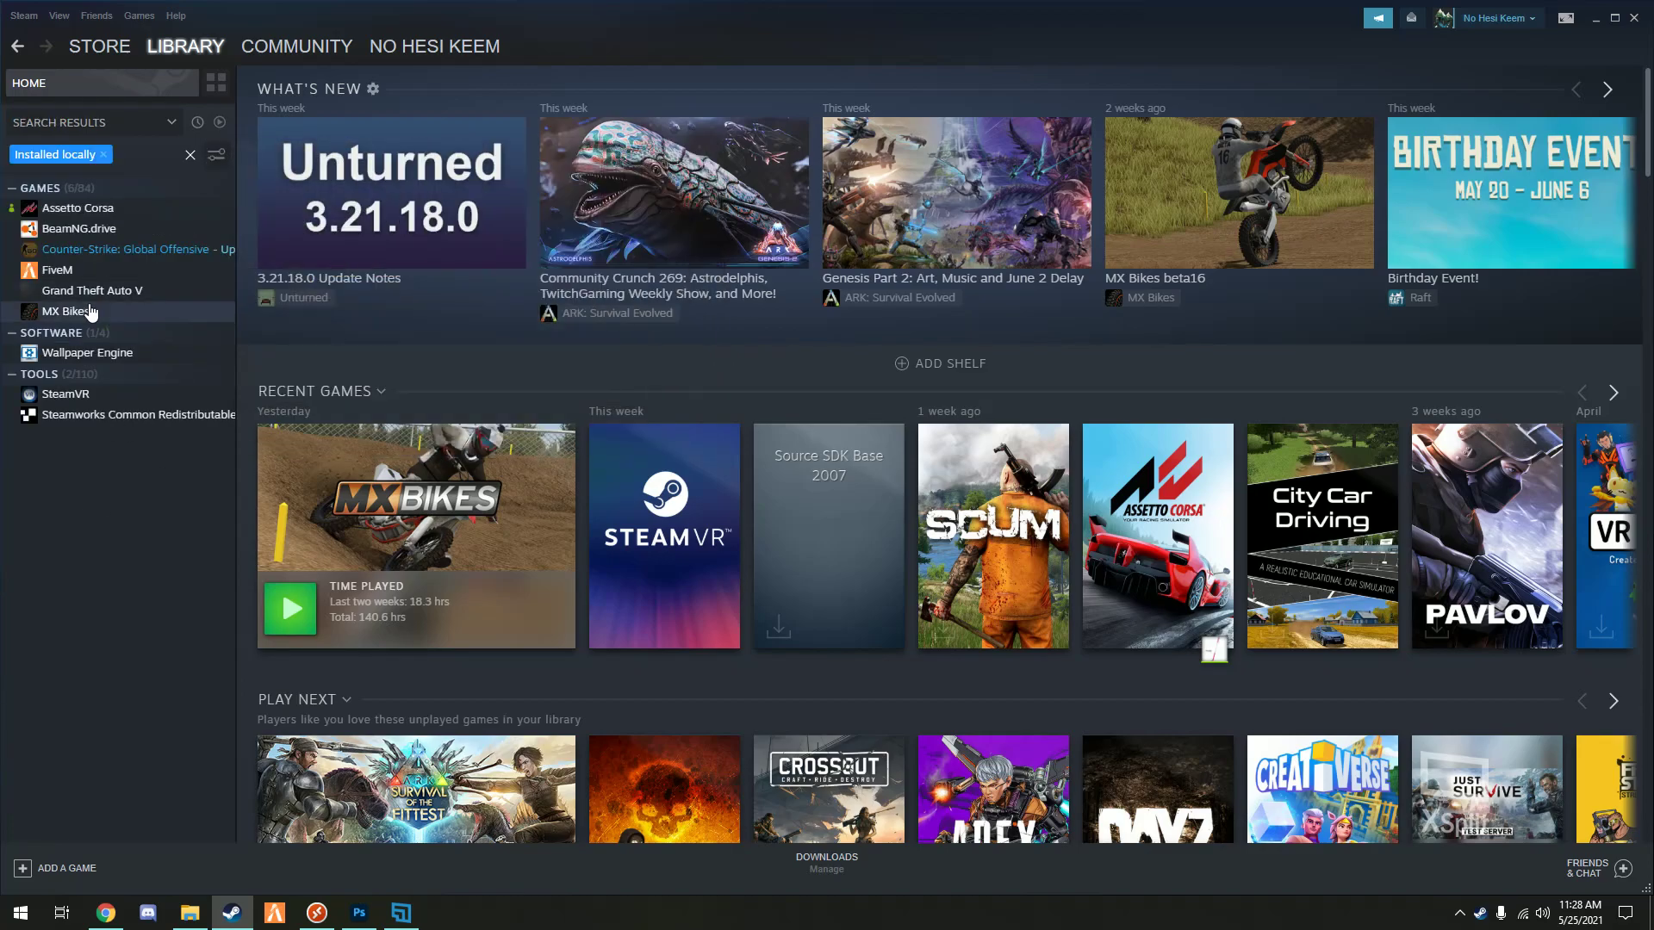
- Launch MX Bikes once, then paste 'mxbikes.exe -dedicated 54210 -set params dedicated.ini' into its Launch Options
{"action": "left_click", "coordinate": [91, 311]}
{"action": "left_click", "coordinate": [323, 369]}
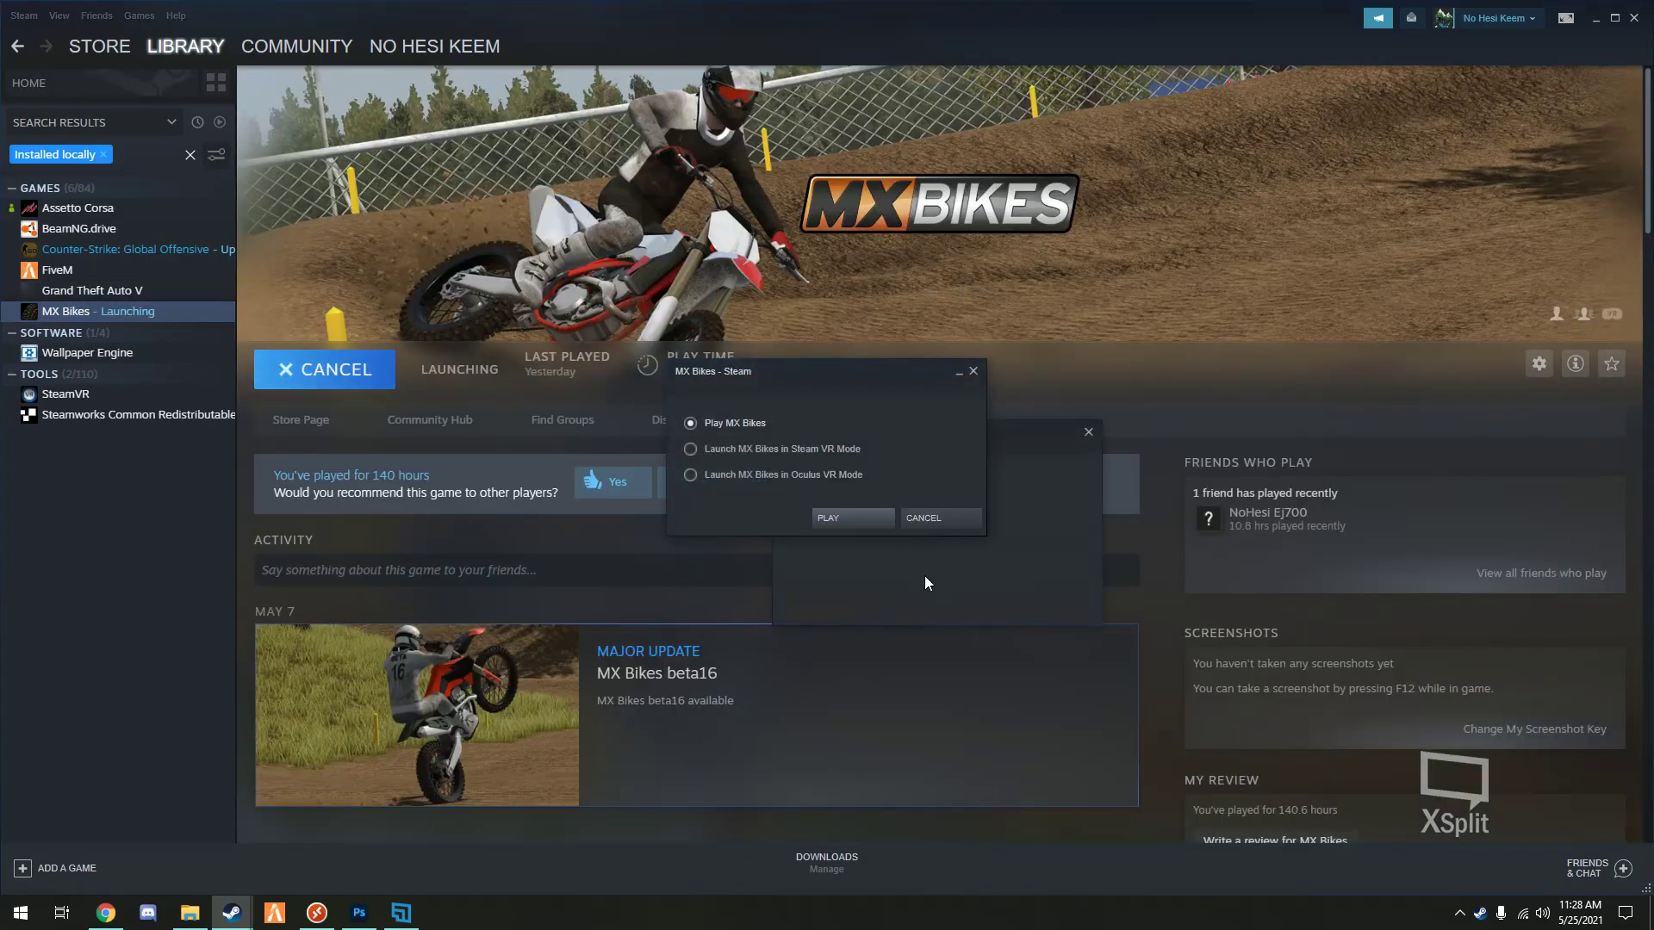
{"action": "left_click", "coordinate": [831, 517]}
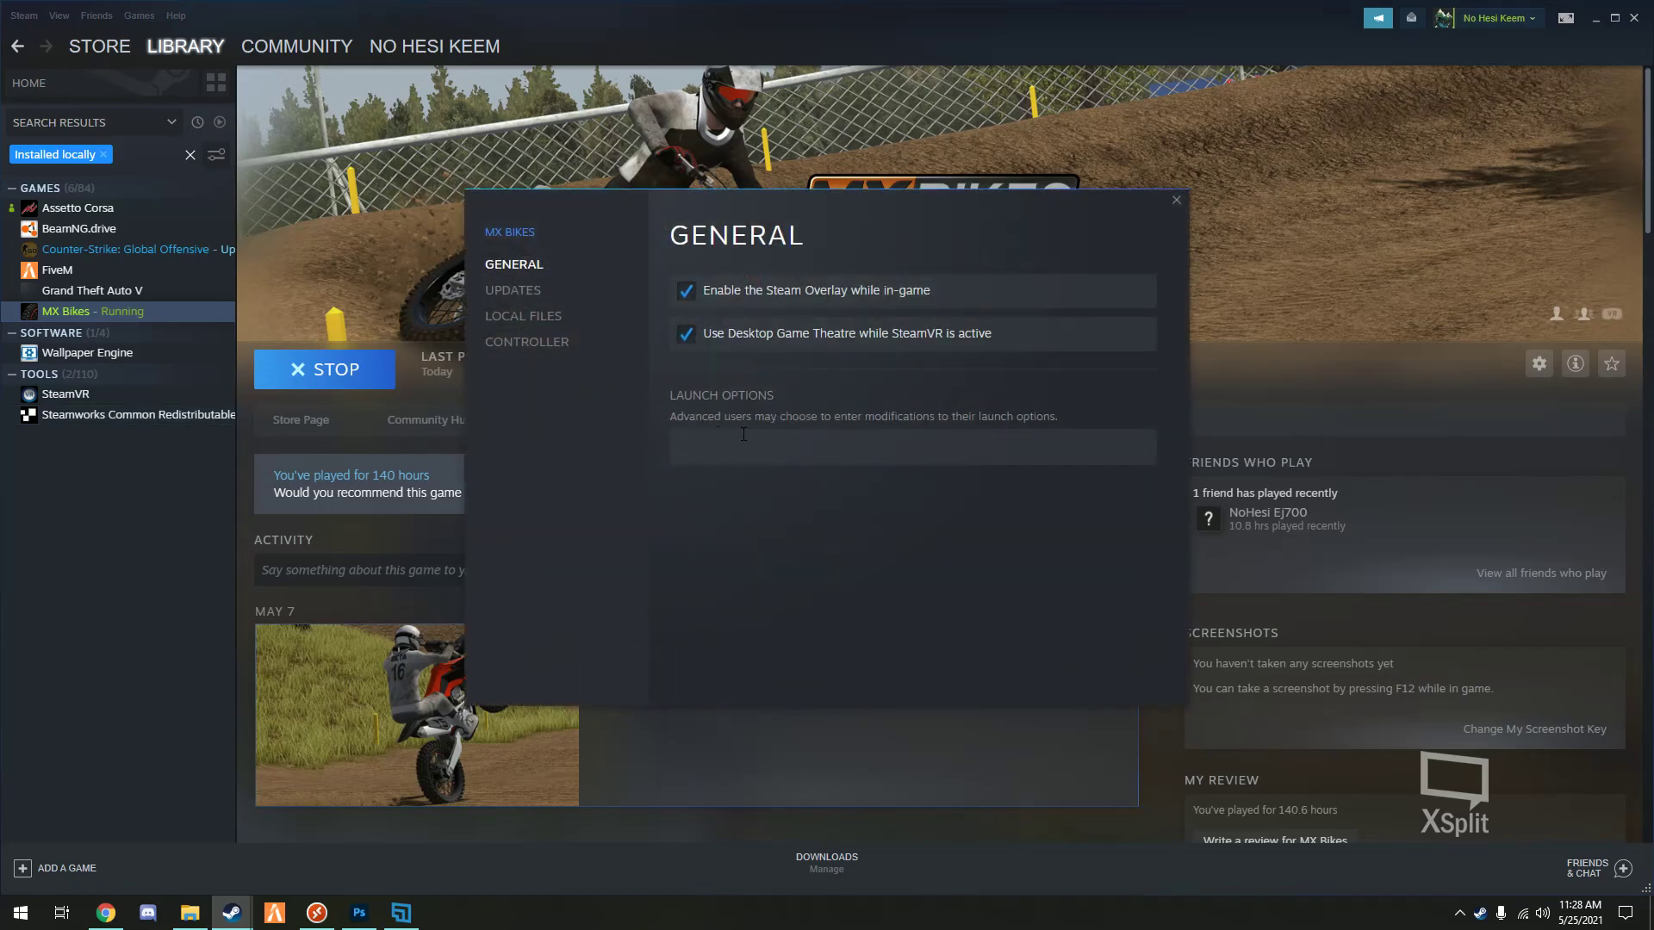
{"action": "left_click", "coordinate": [707, 450]}
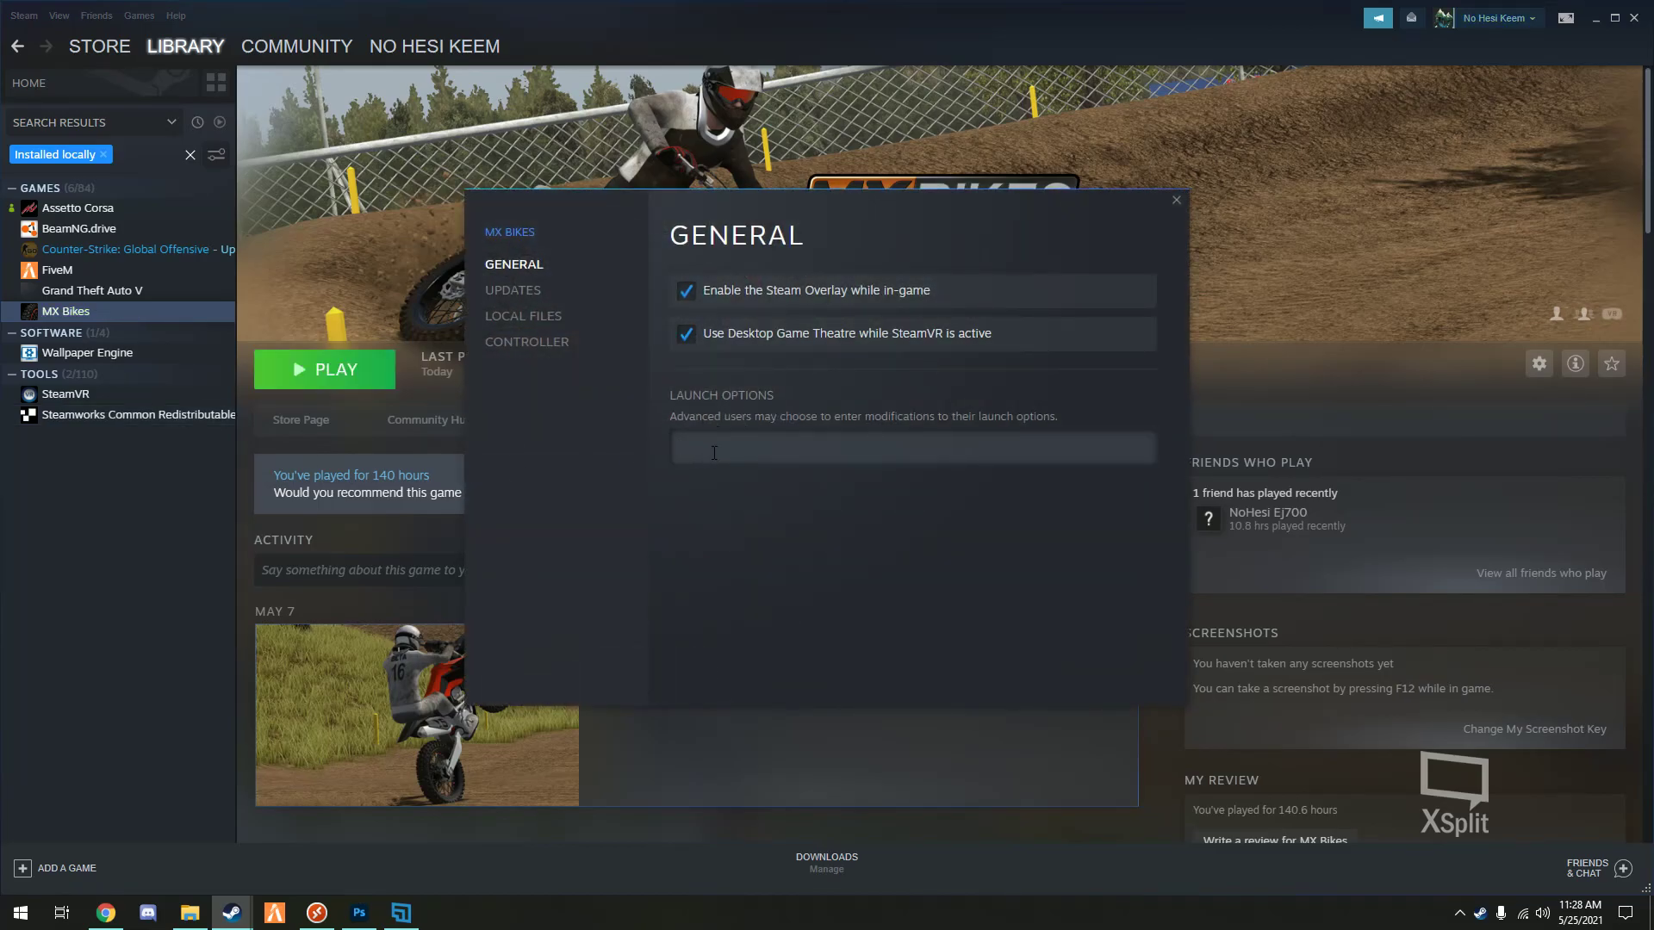
{"action": "type", "text": "mxbikes.exe -dedicated 54210 -set params dedicated.ini"}
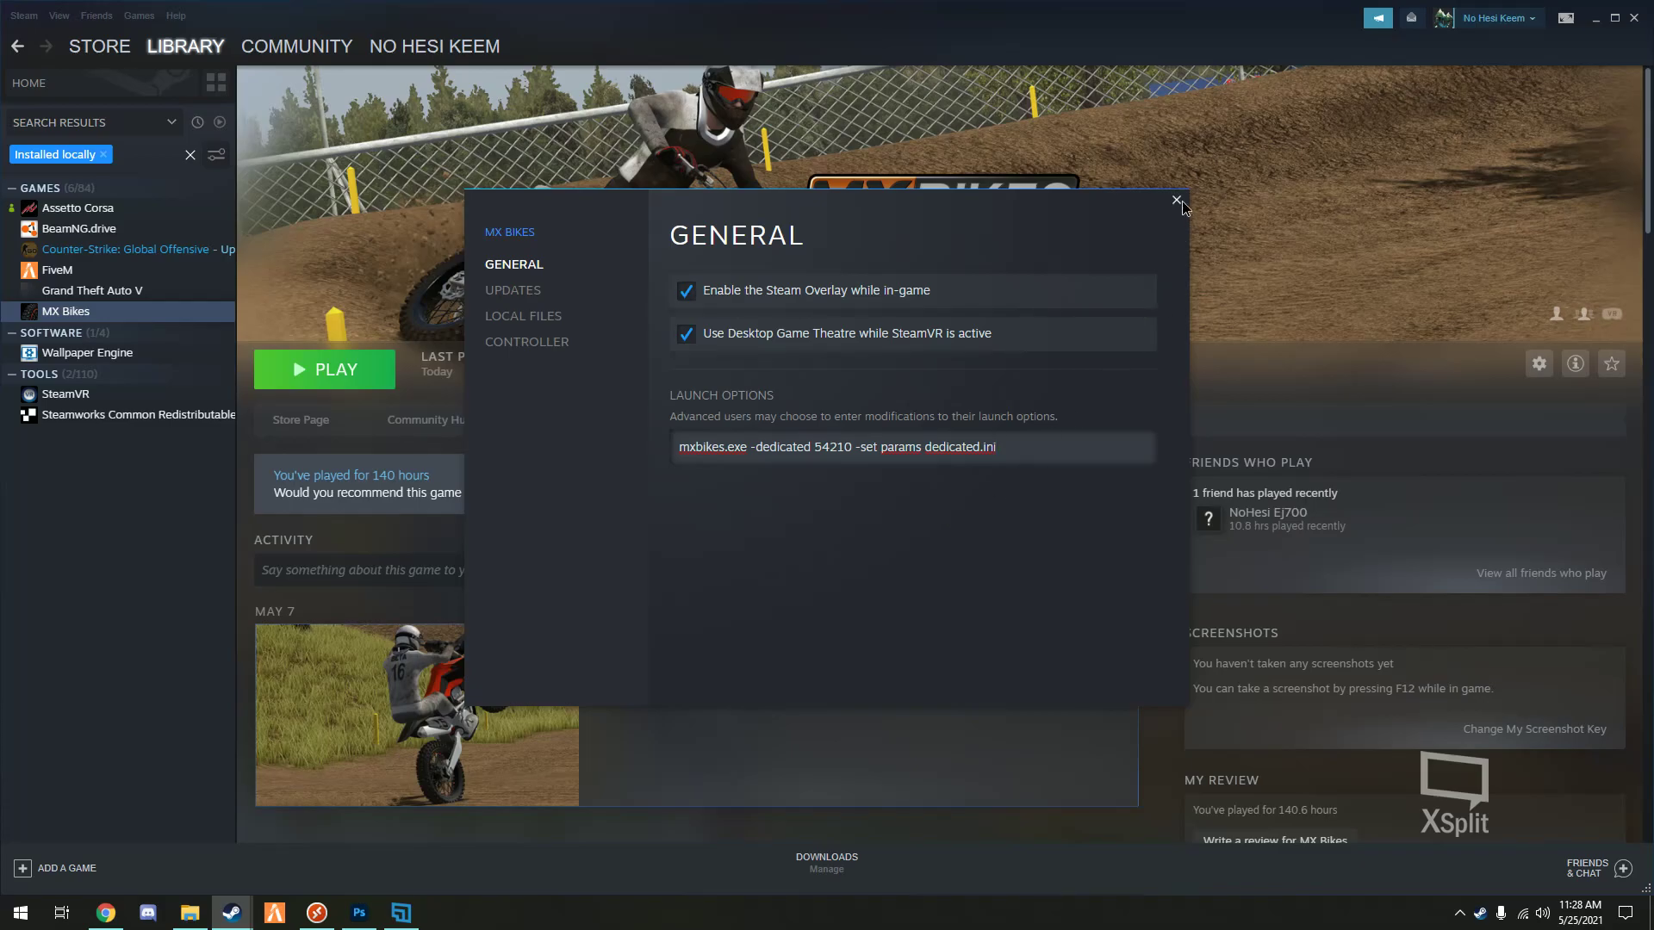
{"action": "key", "text": "Escape"}
- Launch MX Bikes as a dedicated server and center its console window
{"action": "left_click", "coordinate": [330, 379]}
{"action": "left_click", "coordinate": [701, 447]}
{"action": "left_click", "coordinate": [866, 518]}
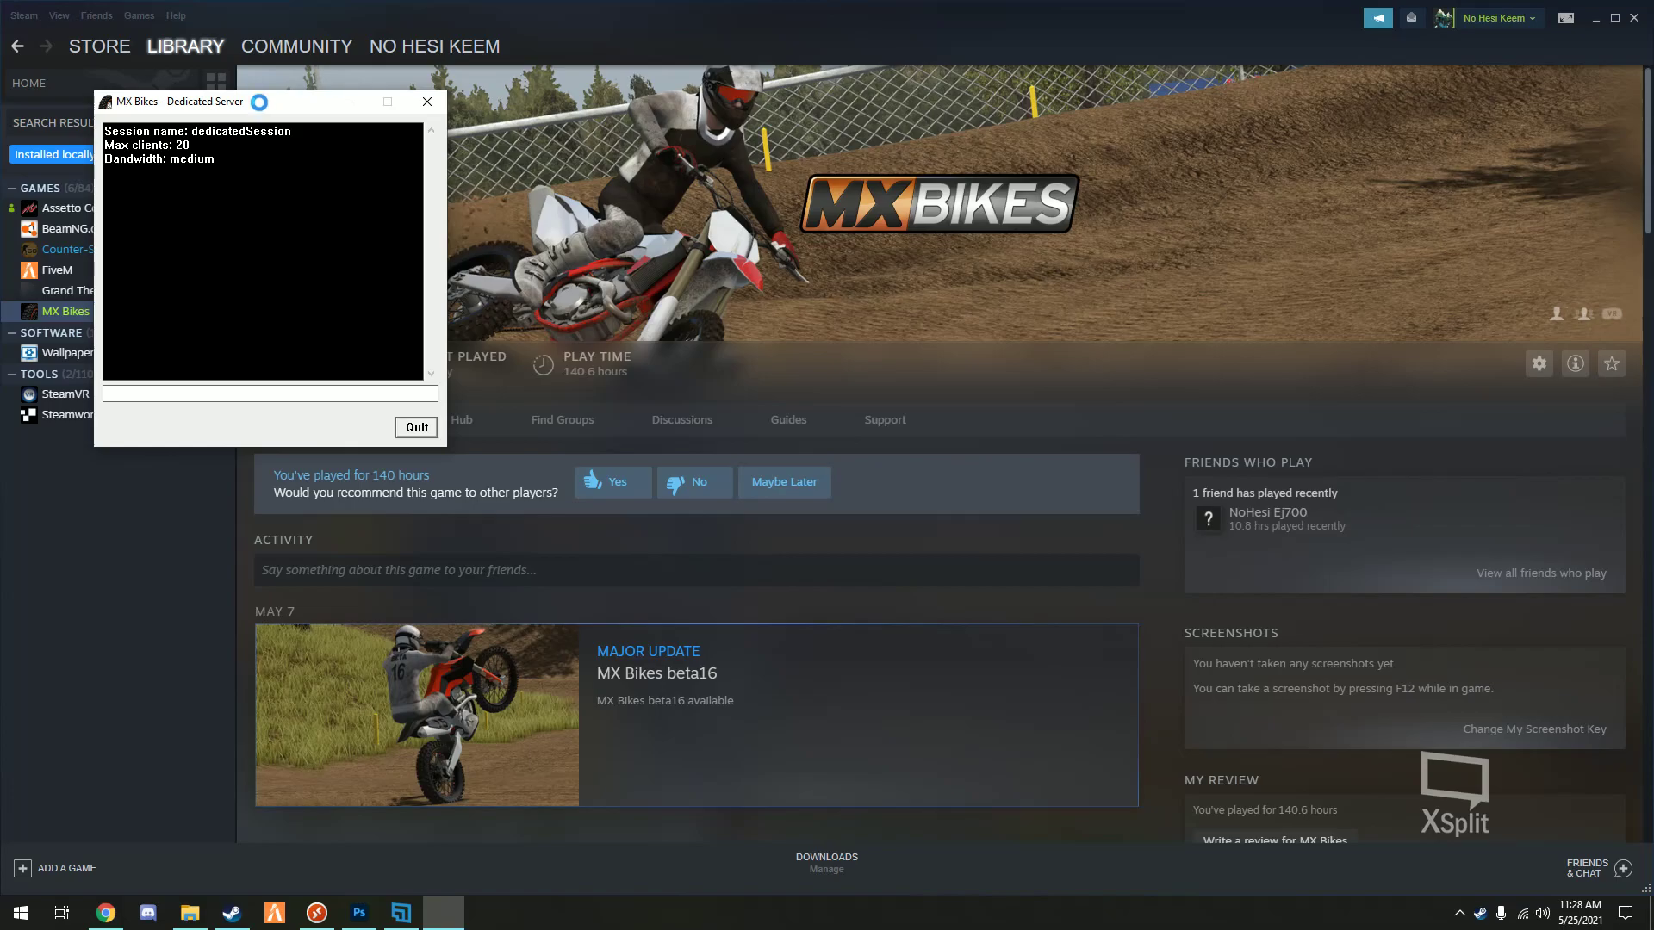
{"action": "left_click_drag", "start_coordinate": [255, 107], "coordinate": [657, 273]}
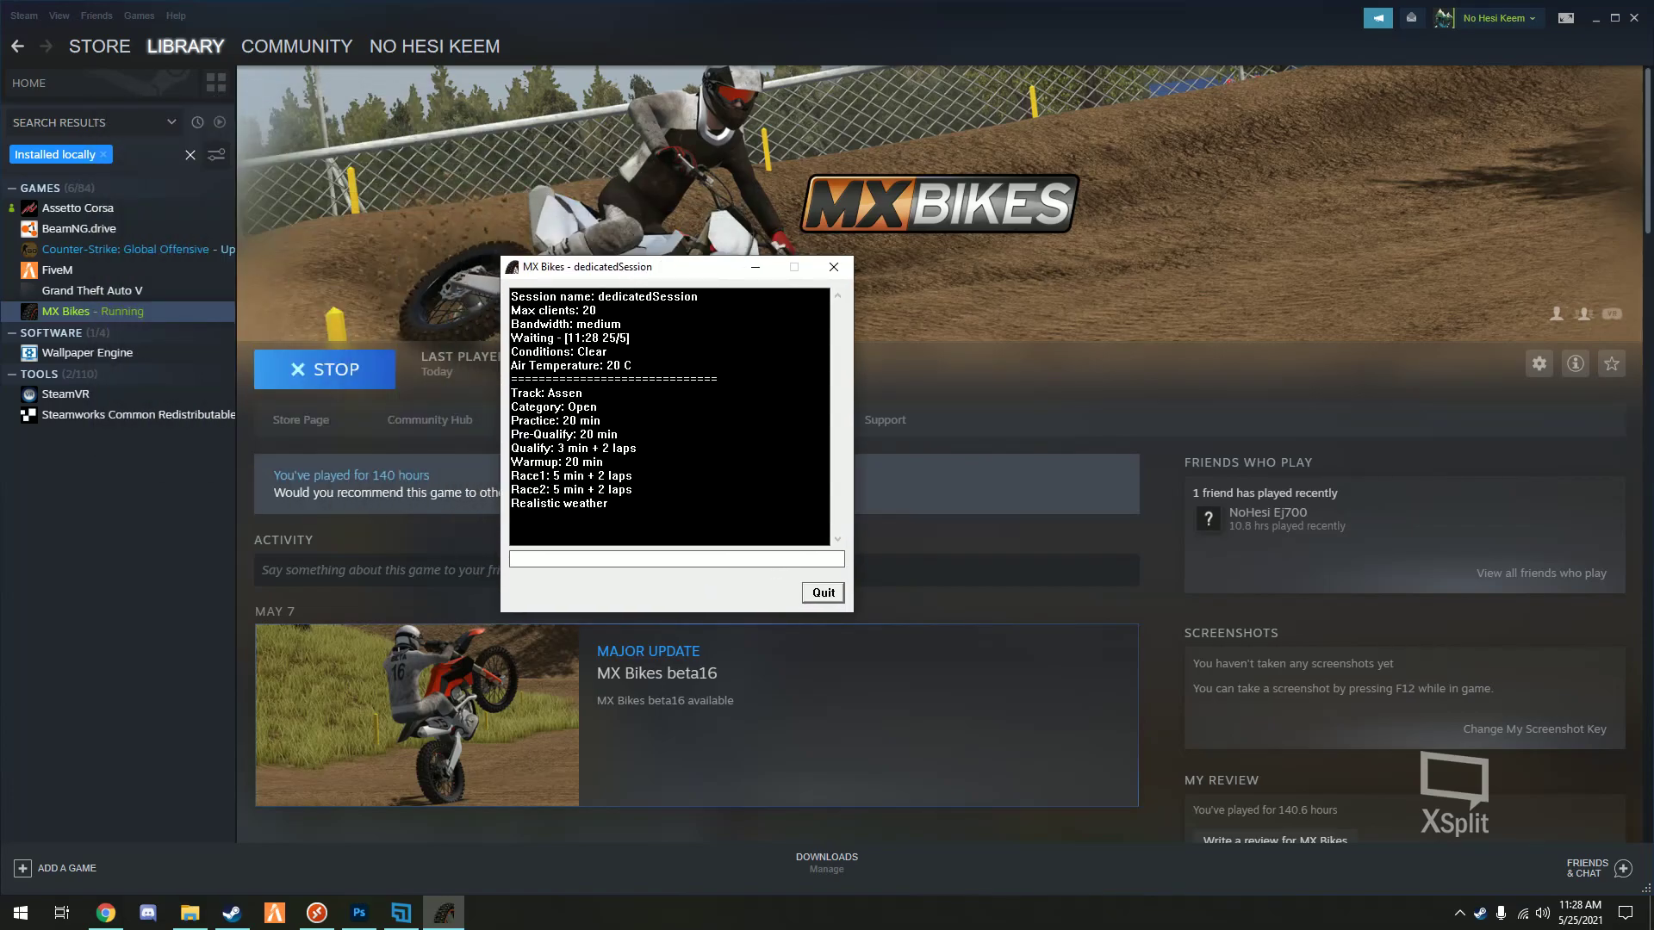
- Review the dedicatedSession status on Assen, stop the server with !stop, and quit
{"action": "left_click_drag", "start_coordinate": [622, 311], "coordinate": [620, 326]}
{"action": "left_click", "coordinate": [629, 338]}
{"action": "key", "text": "Return"}
{"action": "left_click", "coordinate": [826, 595]}
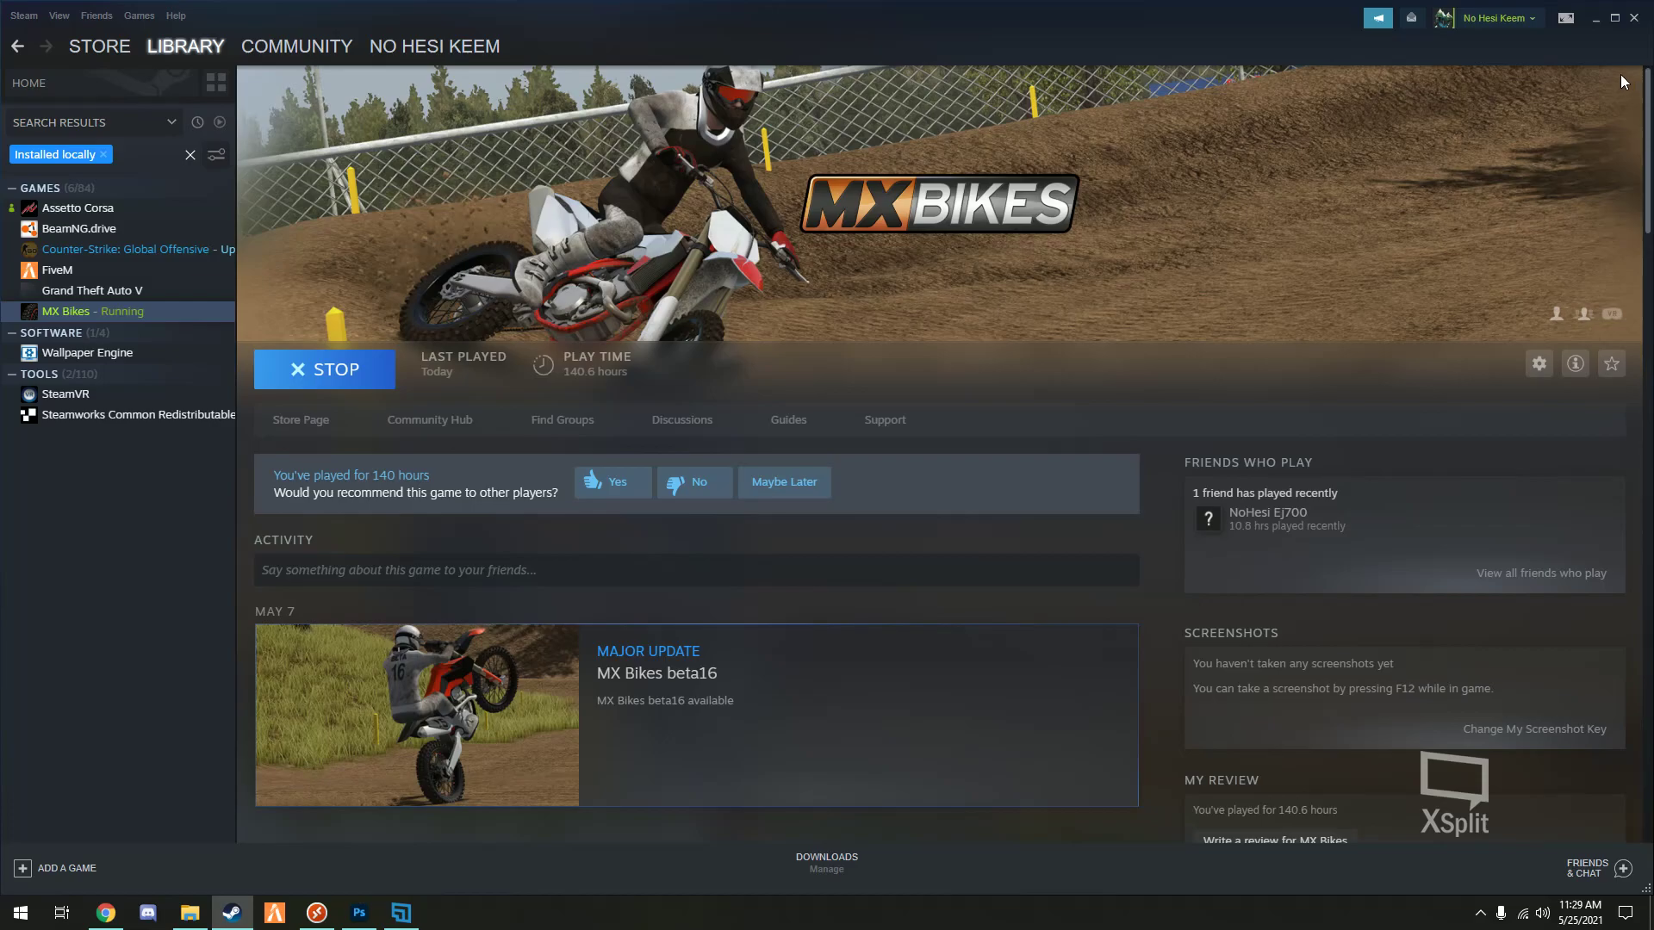
- Close Steam and start Remote Desktop by searching 'rem' in Windows Search
{"action": "left_click", "coordinate": [1634, 17]}
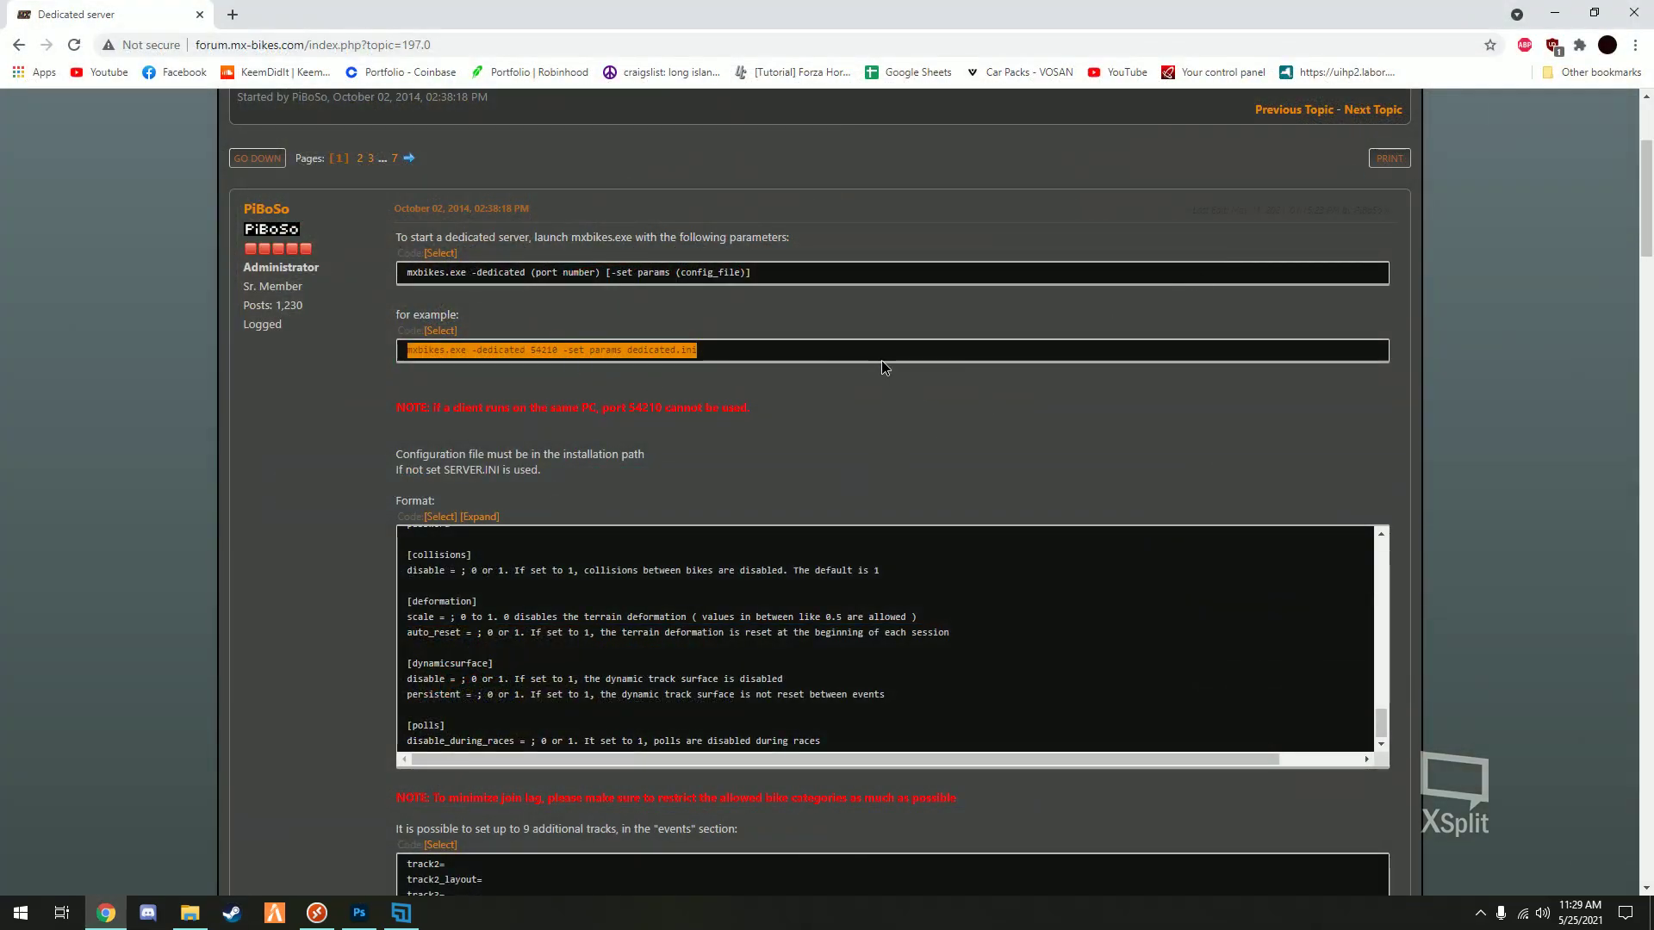
{"action": "left_click", "coordinate": [720, 343]}
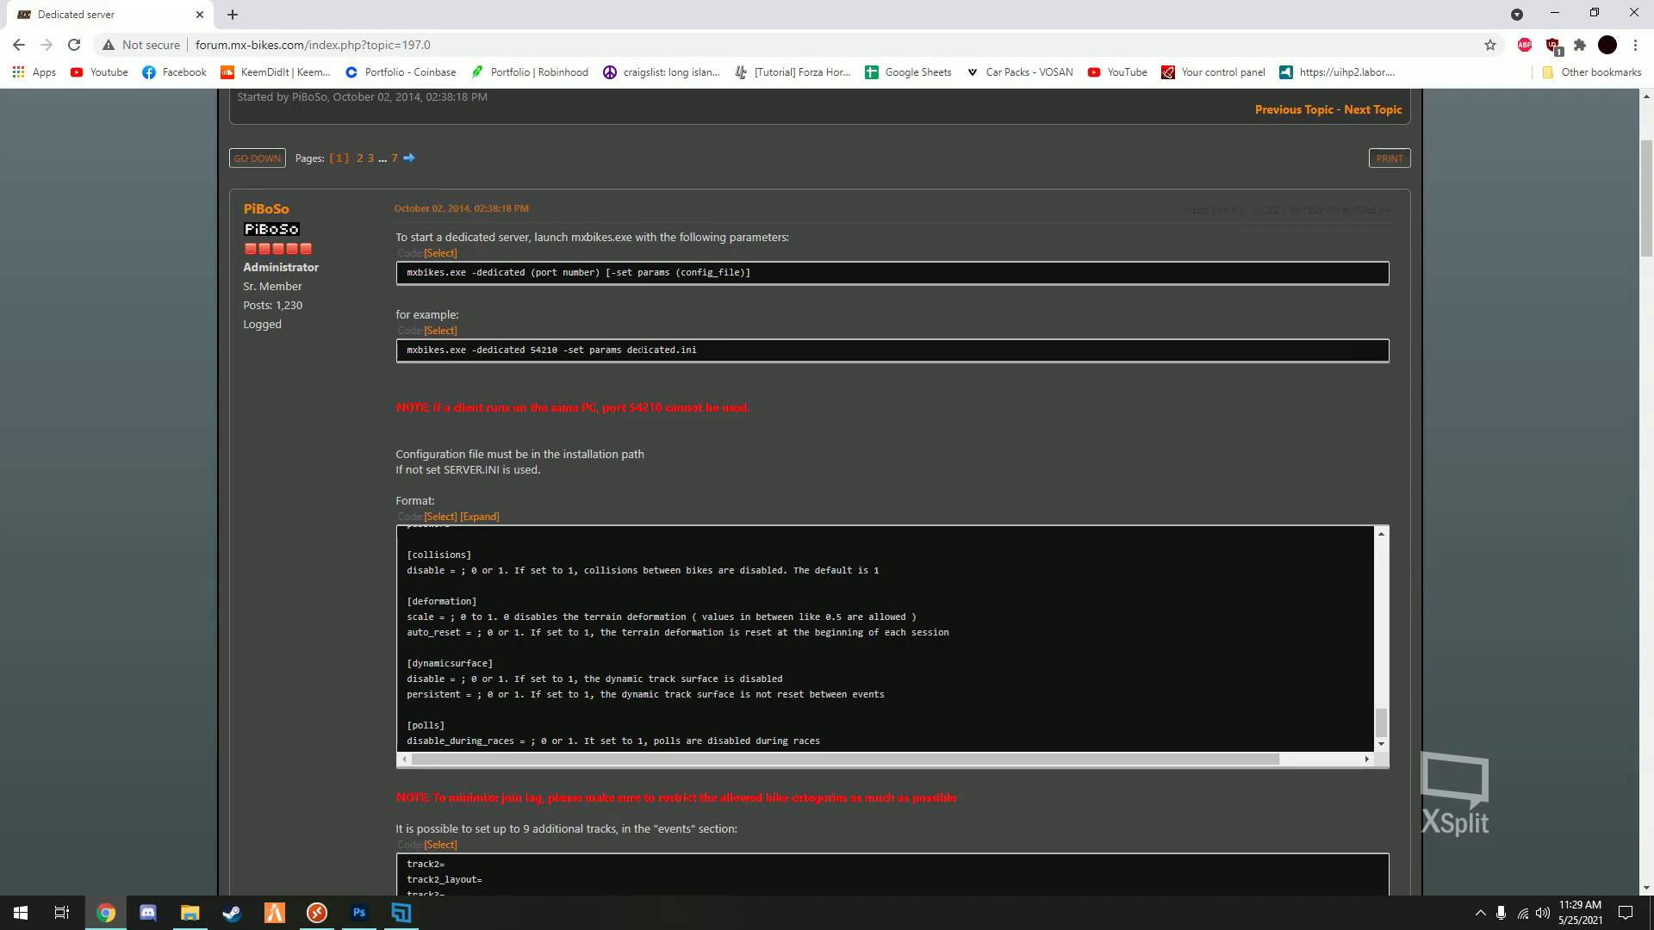
{"action": "left_click", "coordinate": [307, 919]}
{"action": "right_click", "coordinate": [317, 913]}
{"action": "left_click", "coordinate": [302, 878]}
{"action": "left_click", "coordinate": [264, 872]}
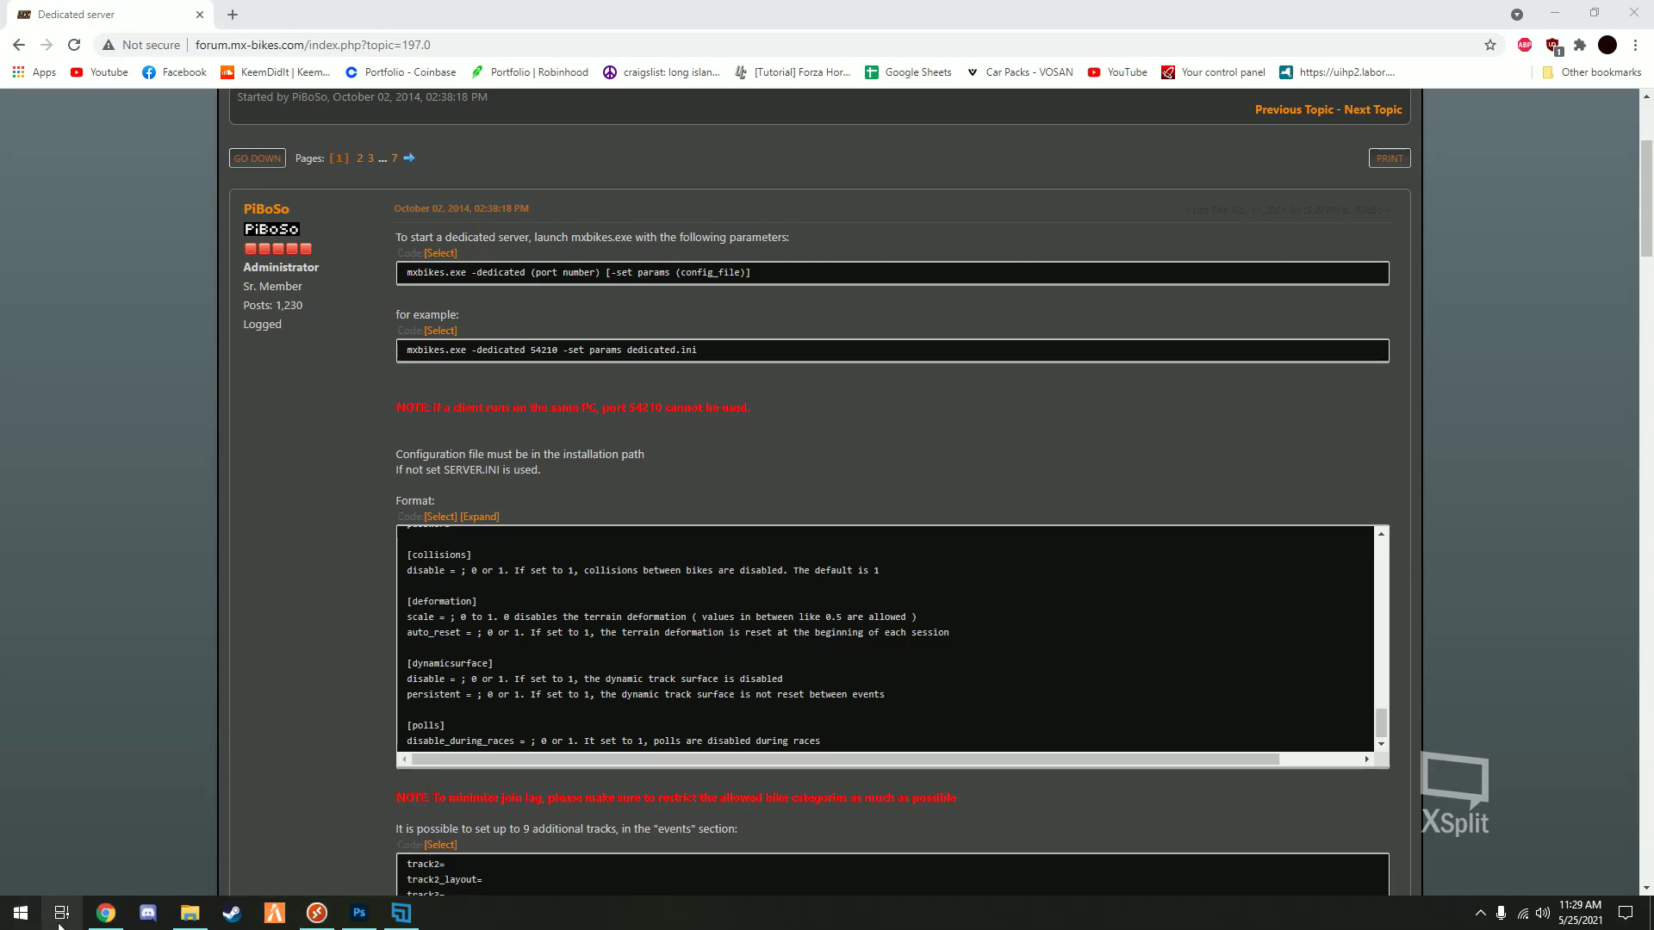
{"action": "key", "text": "super"}
{"action": "type", "text": "remo"}
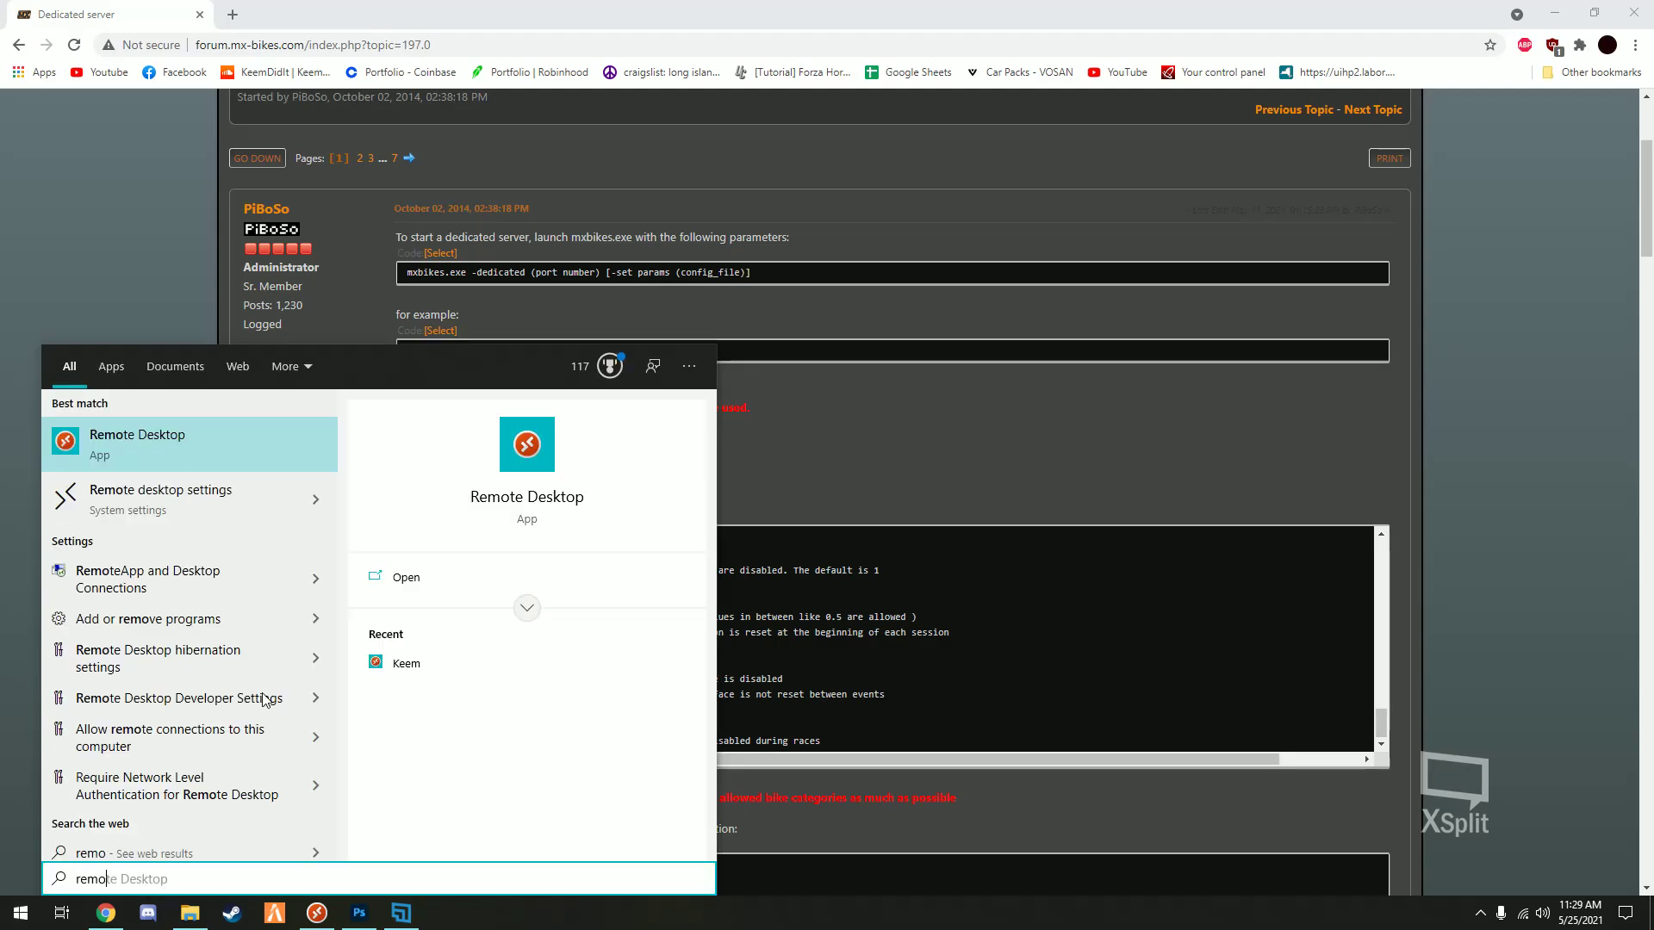
{"action": "key", "text": "Escape"}
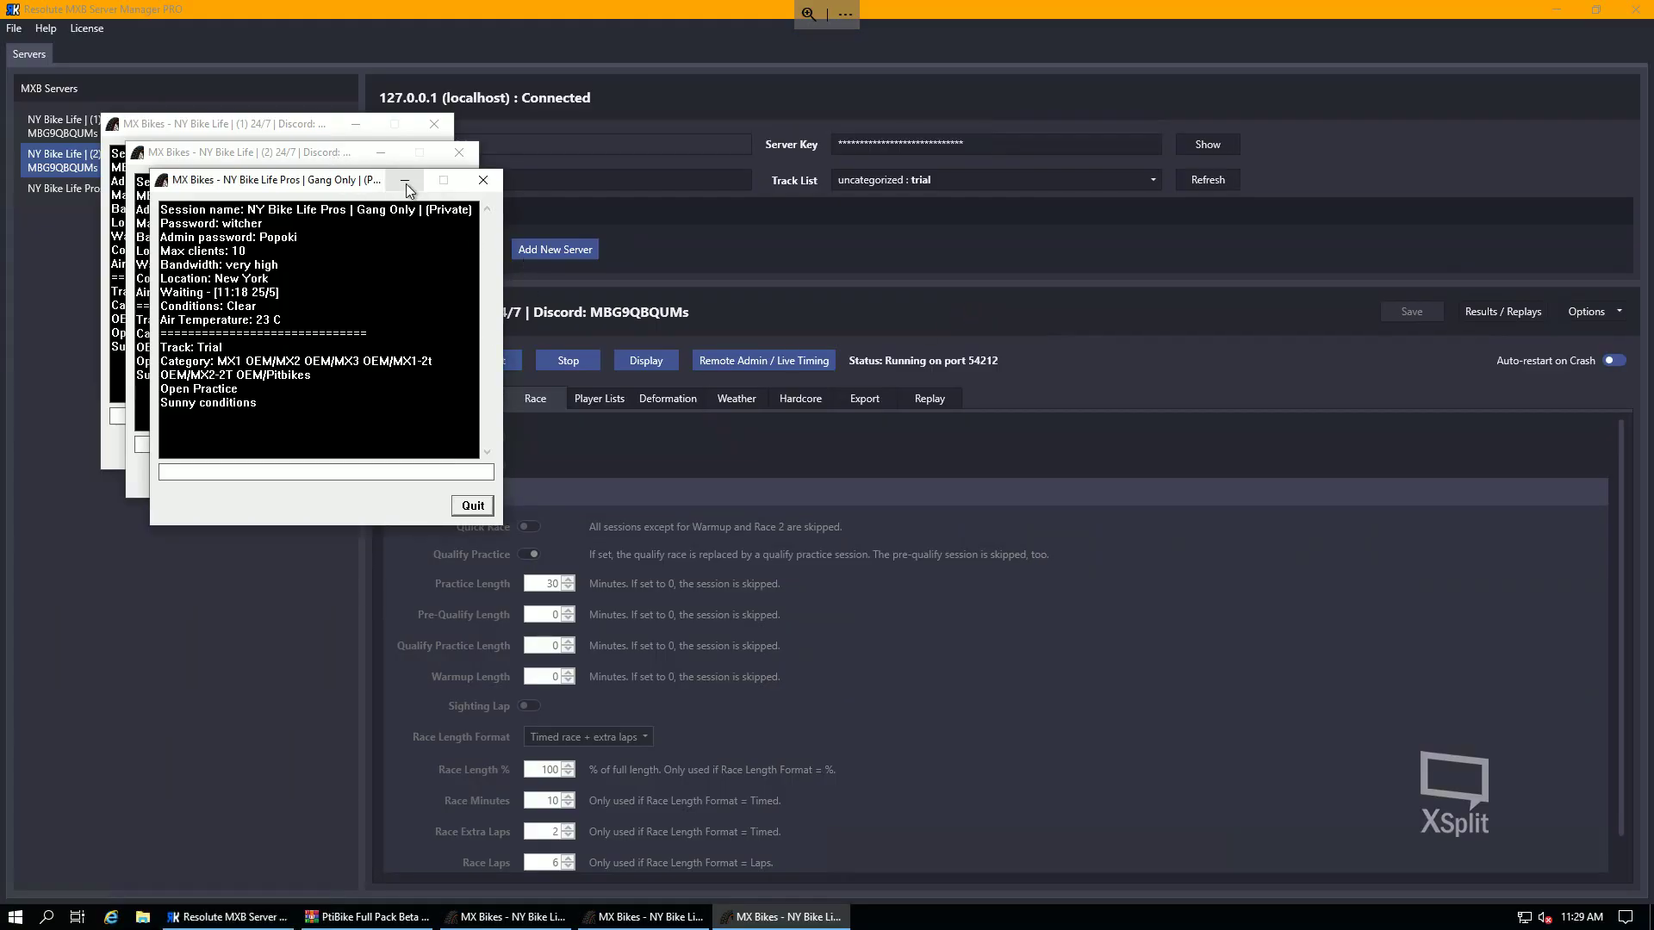
- Minimize the three server consoles, then minimize and restore Resolute MXB Server Manager PRO
{"action": "left_click", "coordinate": [404, 180]}
{"action": "left_click", "coordinate": [380, 151]}
{"action": "left_click", "coordinate": [355, 123]}
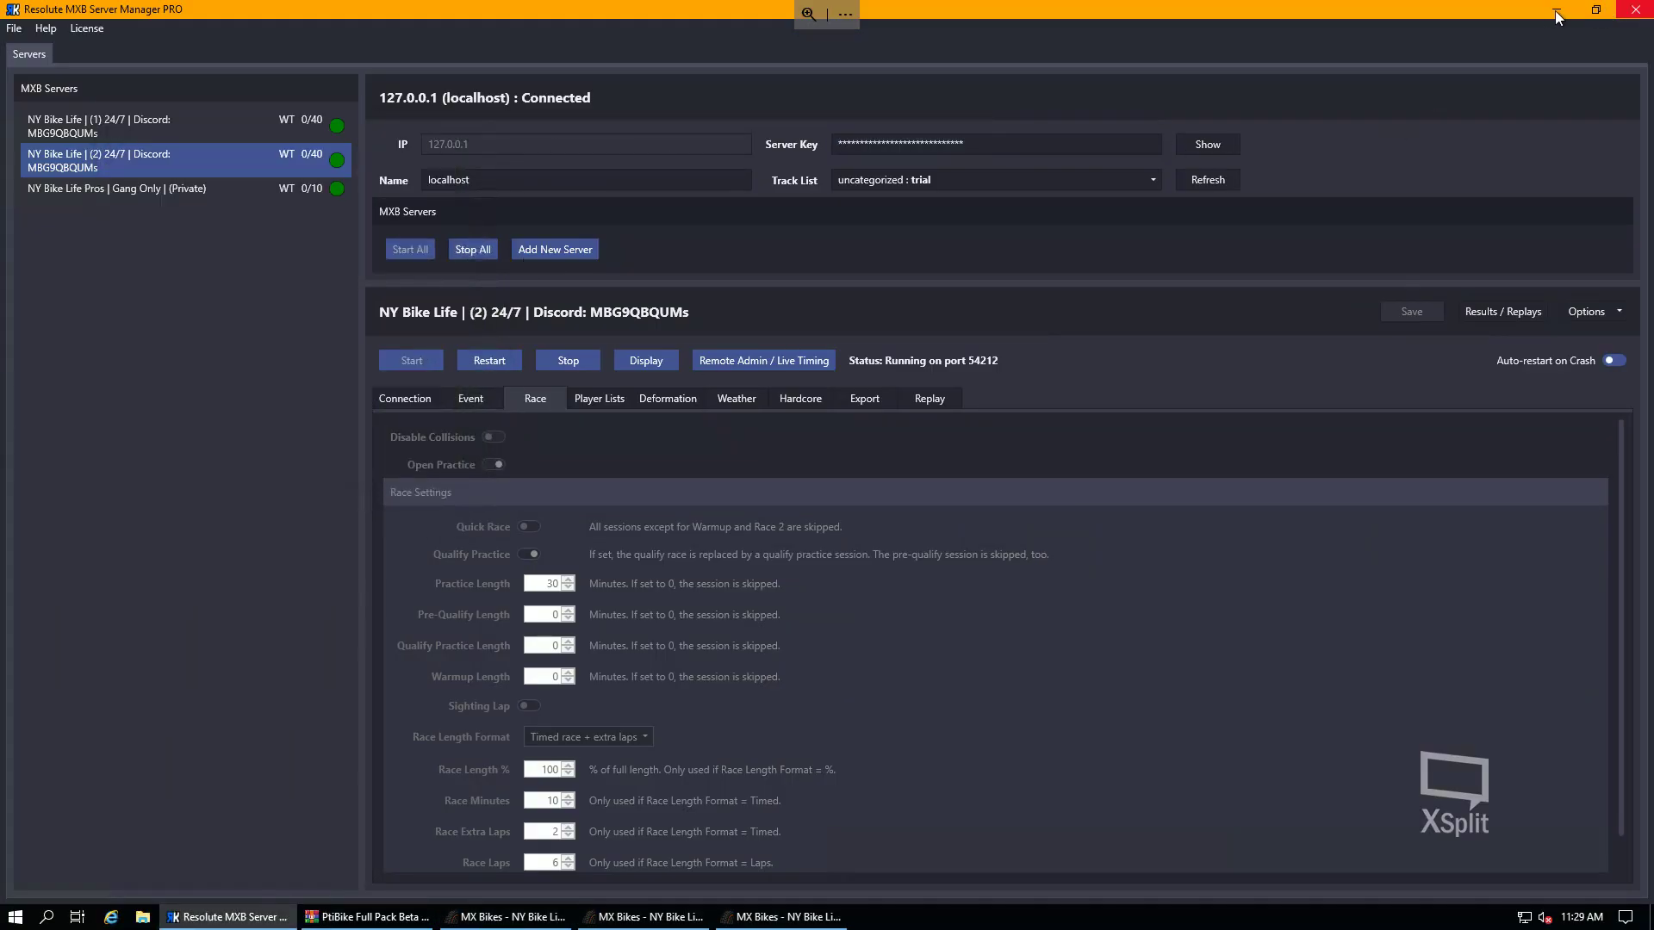
{"action": "left_click", "coordinate": [1554, 10]}
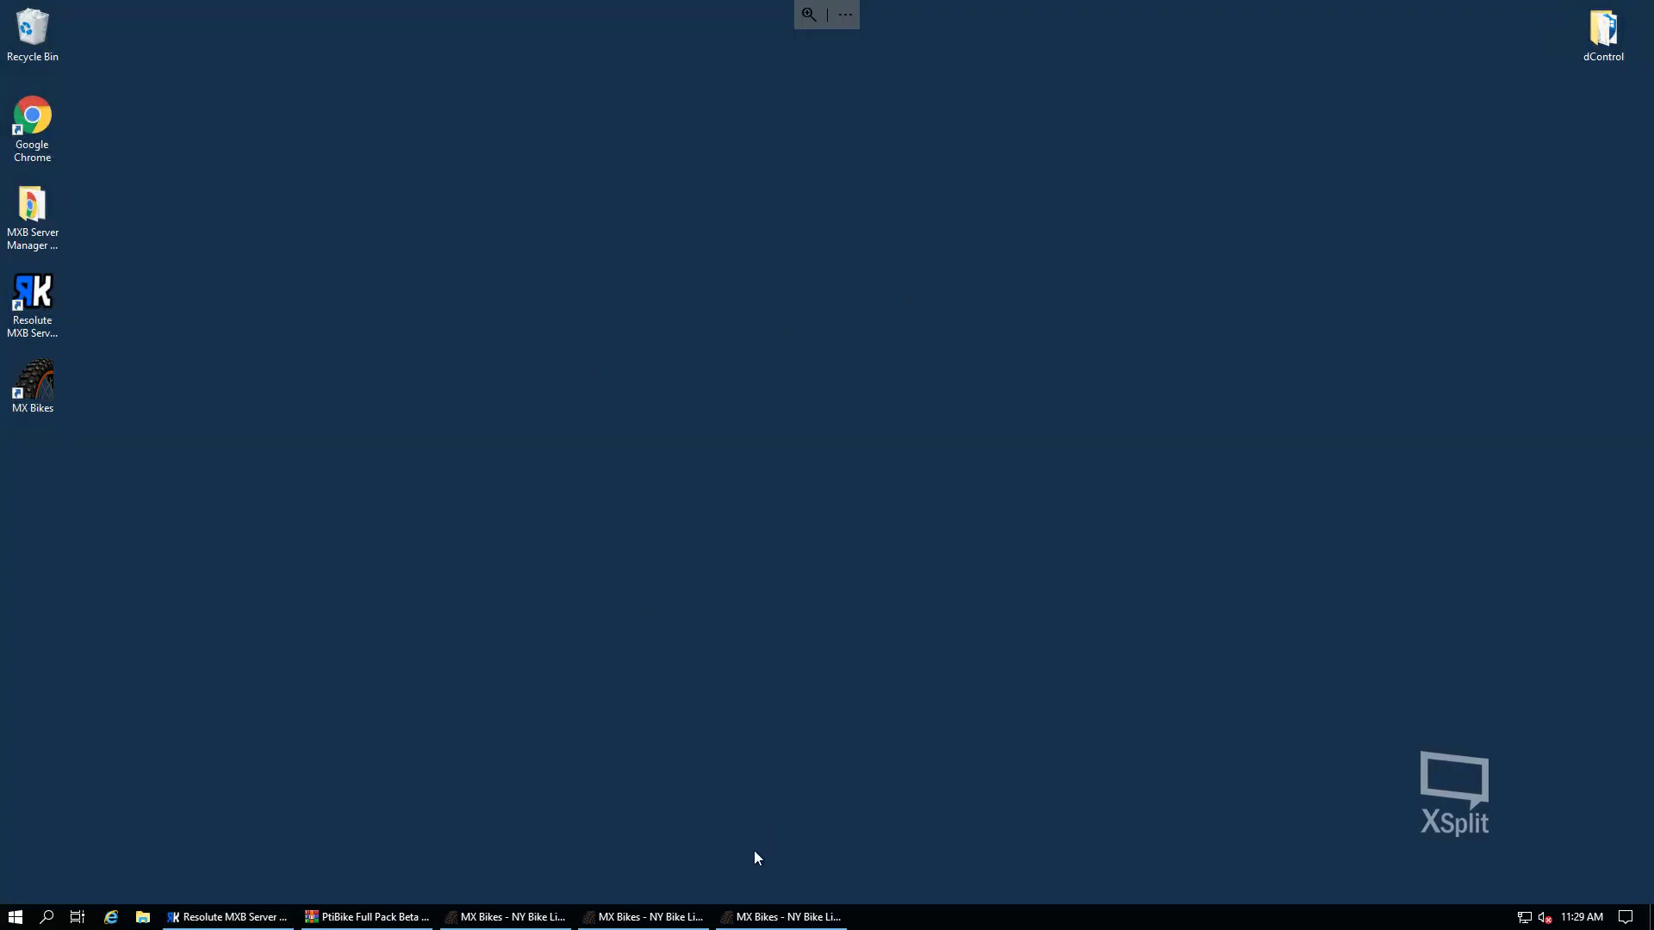
{"action": "left_click", "coordinate": [211, 917]}
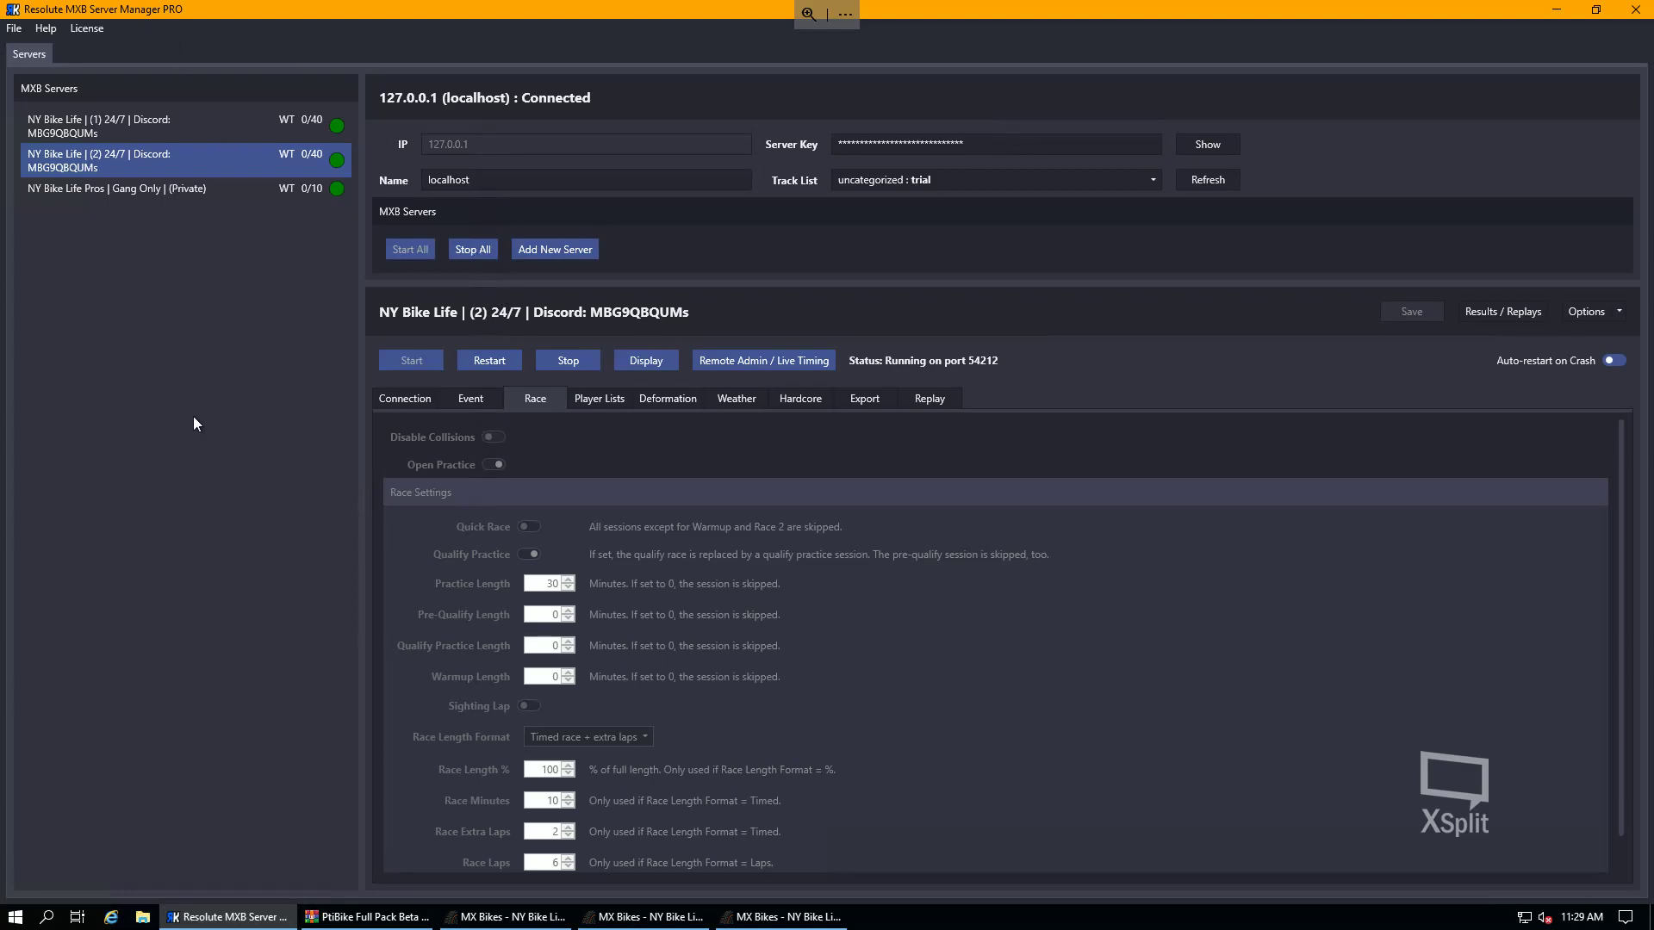
- Scroll the Race settings and switch between the NY Bike Life servers in MXB Servers
{"action": "scroll", "coordinate": [1155, 543], "scroll_direction": "down", "scroll_amount": 1}
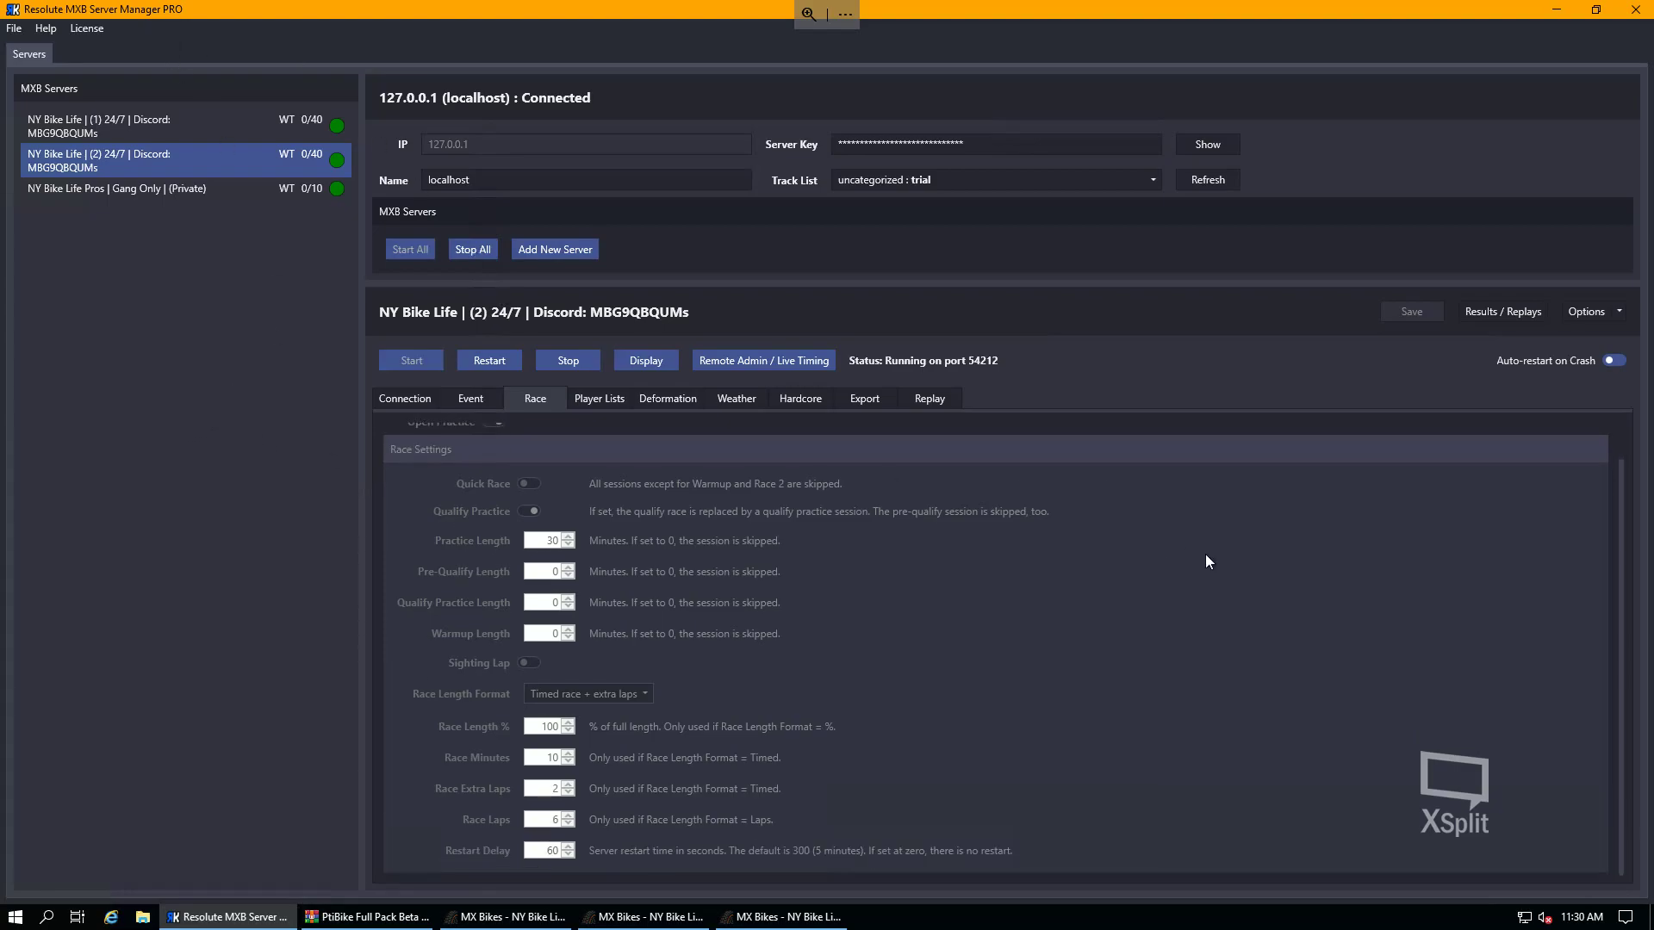
{"action": "scroll", "coordinate": [1210, 562], "scroll_direction": "up", "scroll_amount": 1}
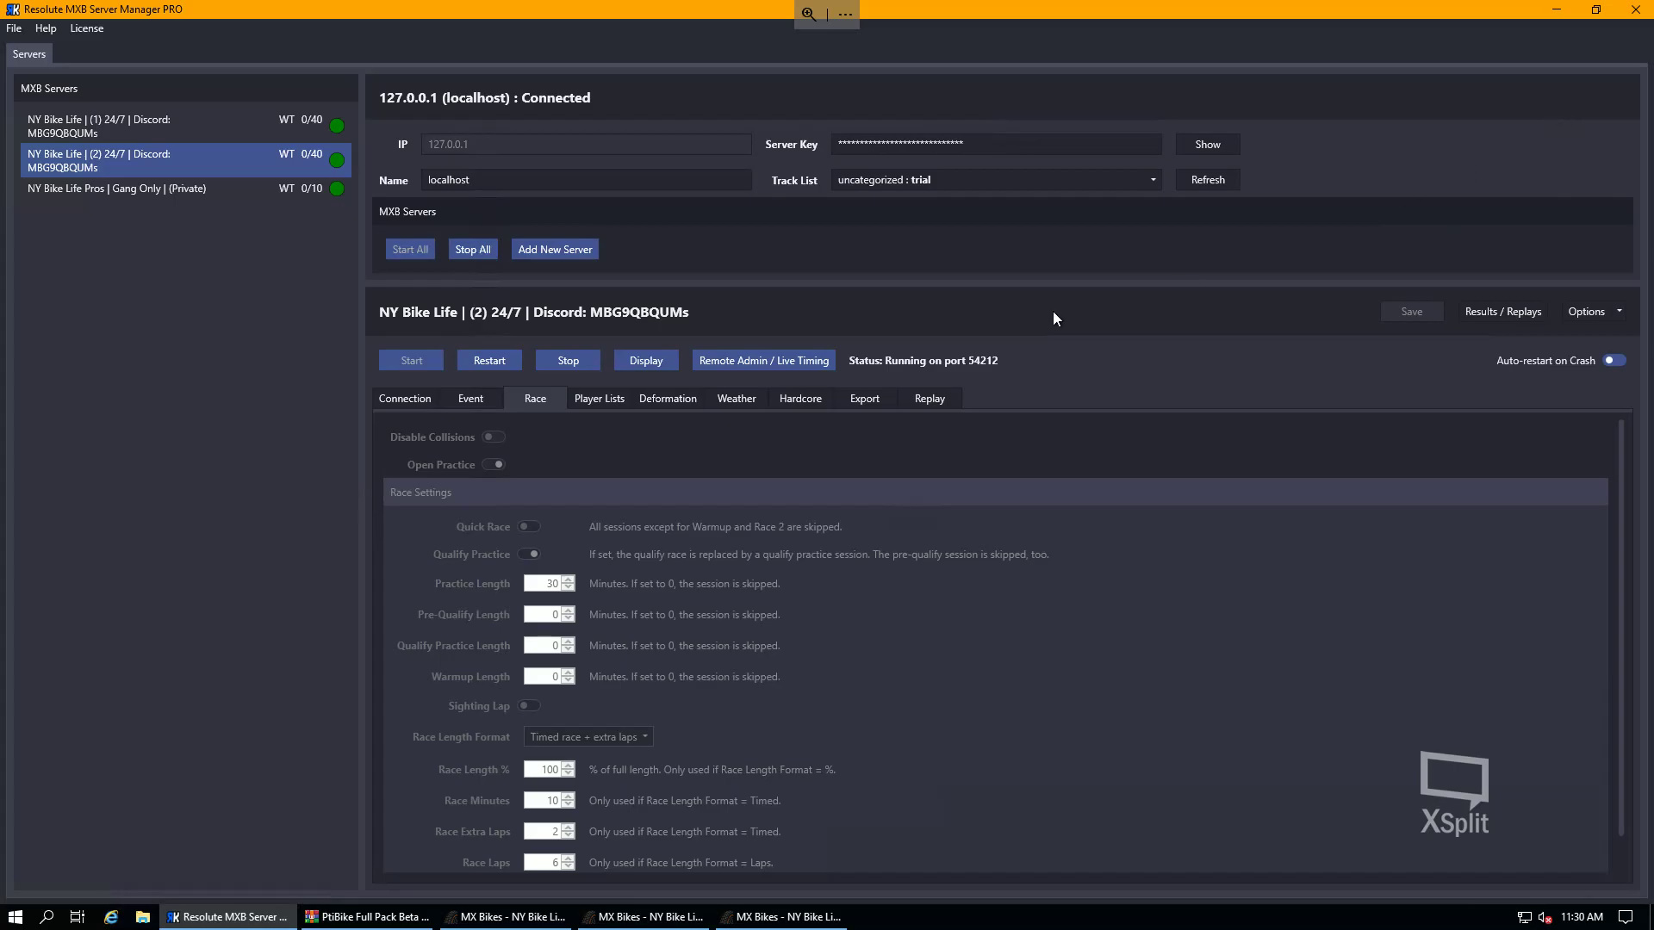
{"action": "left_click", "coordinate": [158, 188]}
{"action": "left_click", "coordinate": [175, 131]}
- Browse to C:\Program Files in a new File Explorer window after CD Drive (D:) errors
{"action": "left_click", "coordinate": [1556, 9]}
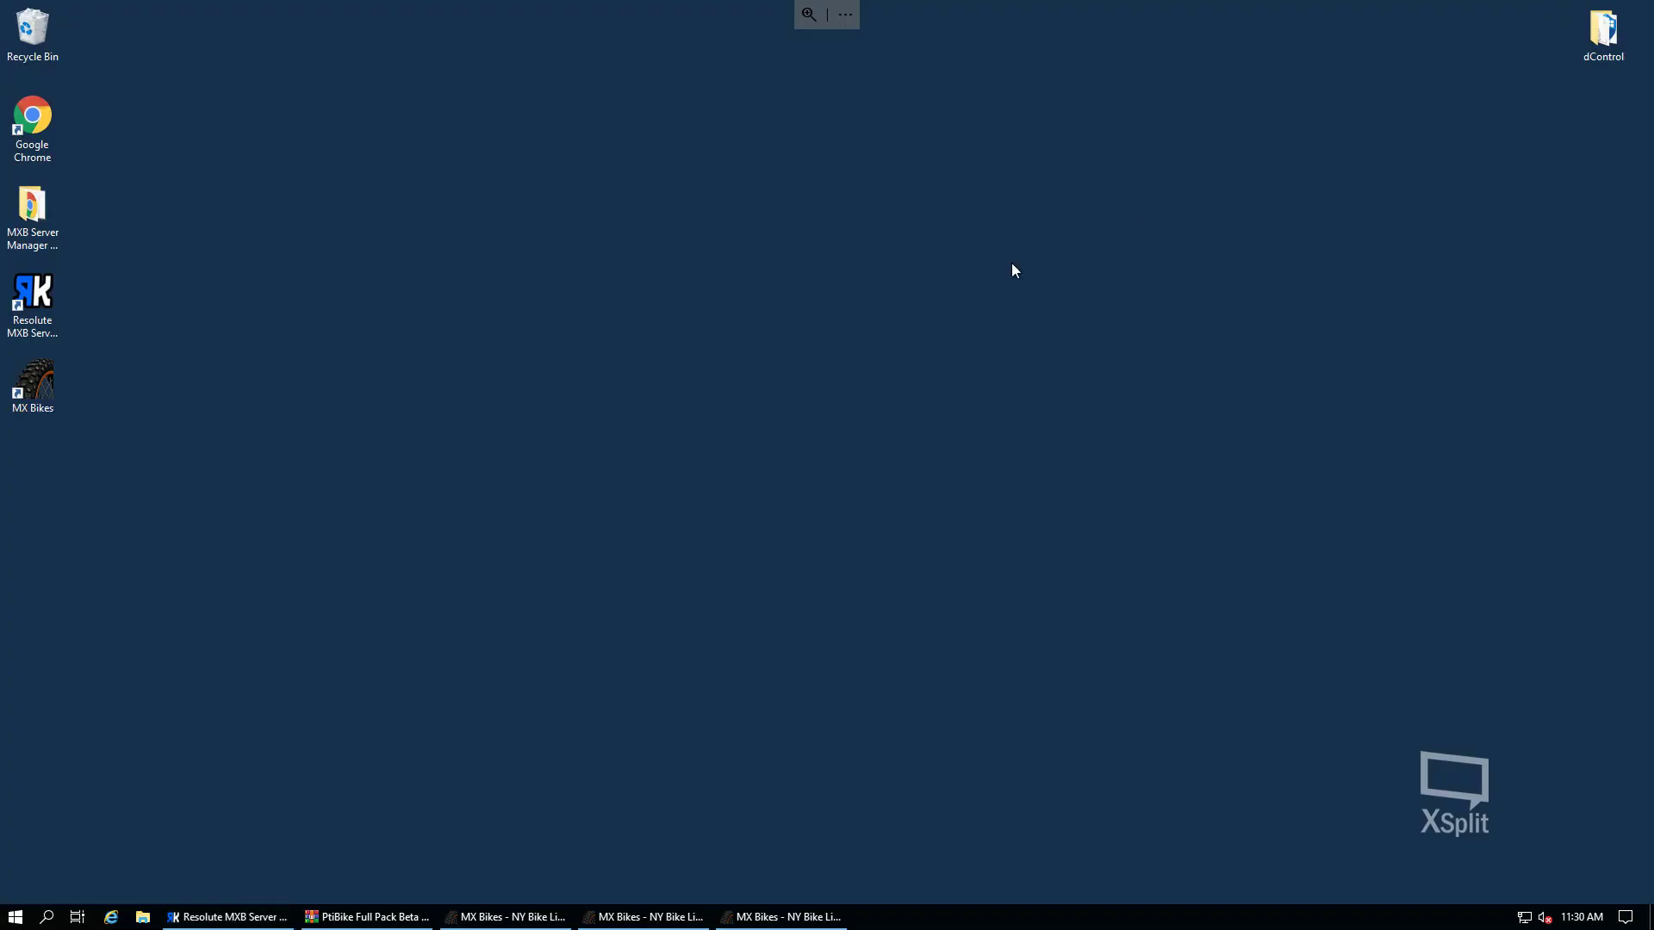
{"action": "left_click", "coordinate": [143, 916]}
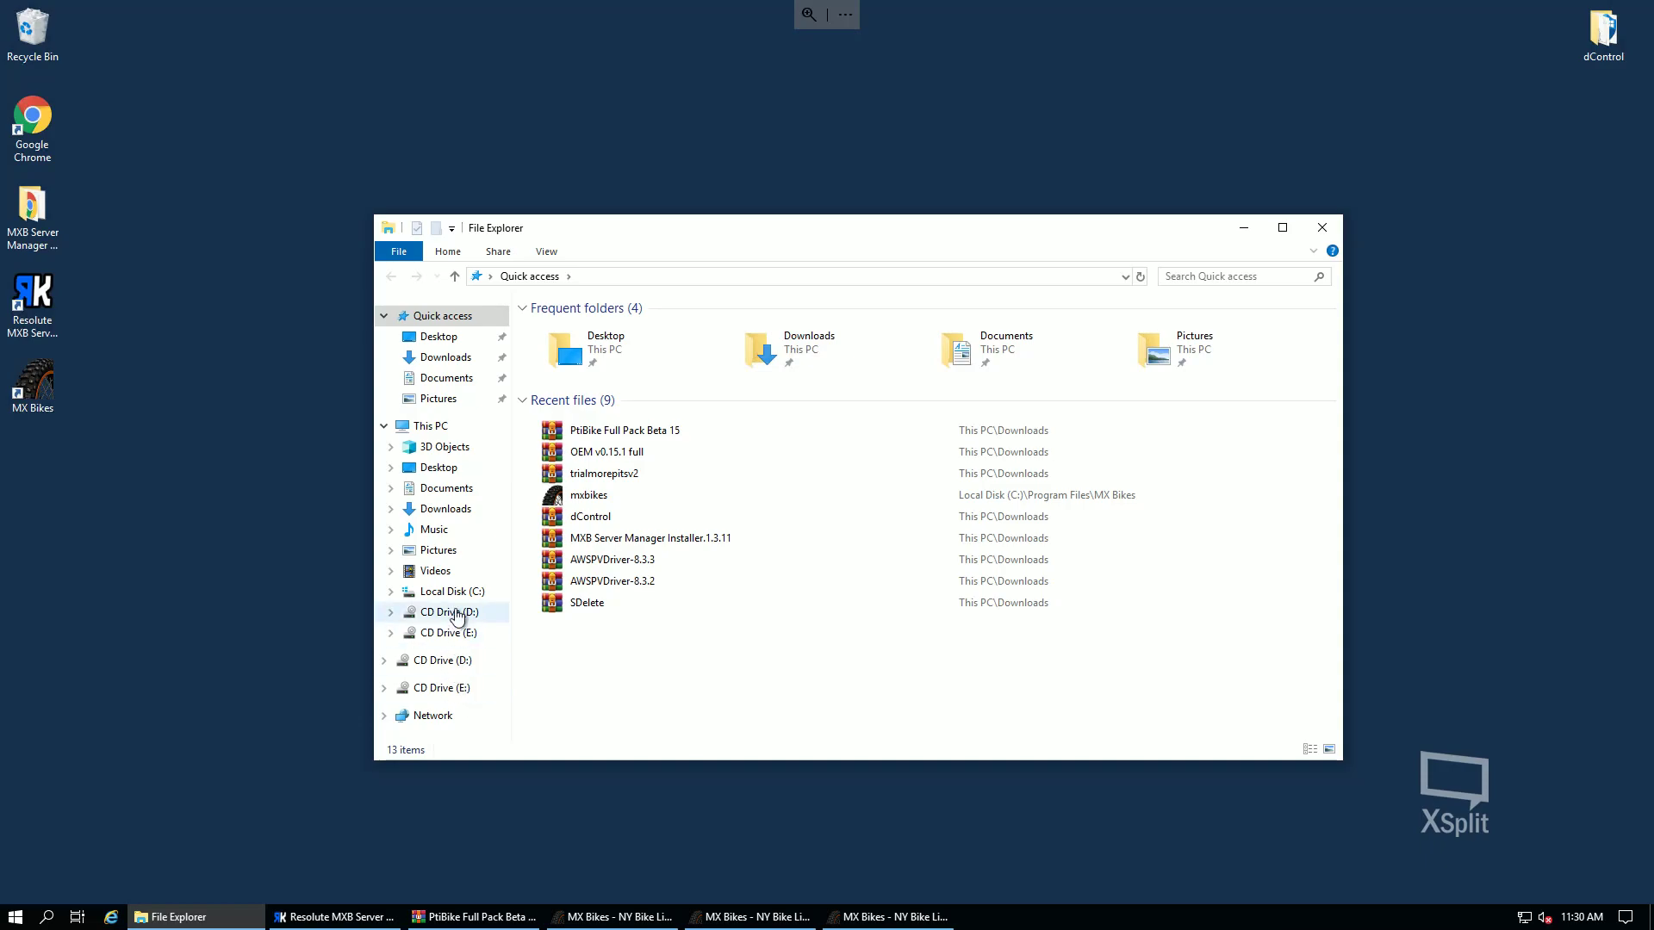
{"action": "left_click", "coordinate": [454, 613]}
{"action": "left_click", "coordinate": [932, 480]}
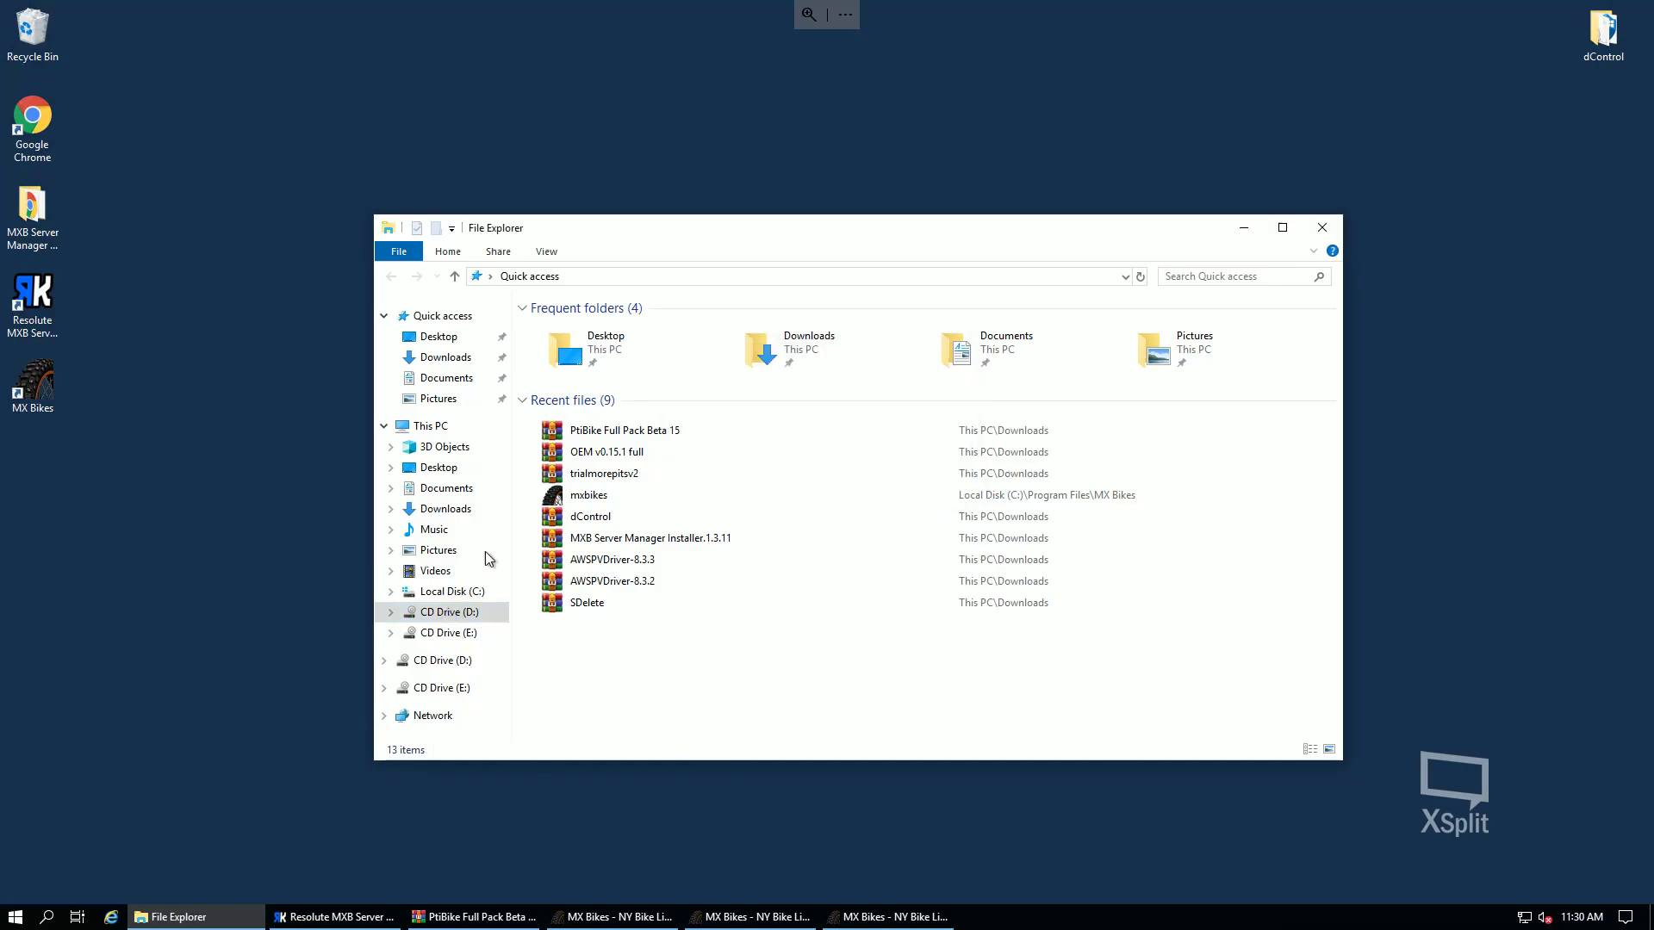
{"action": "left_click", "coordinate": [452, 591]}
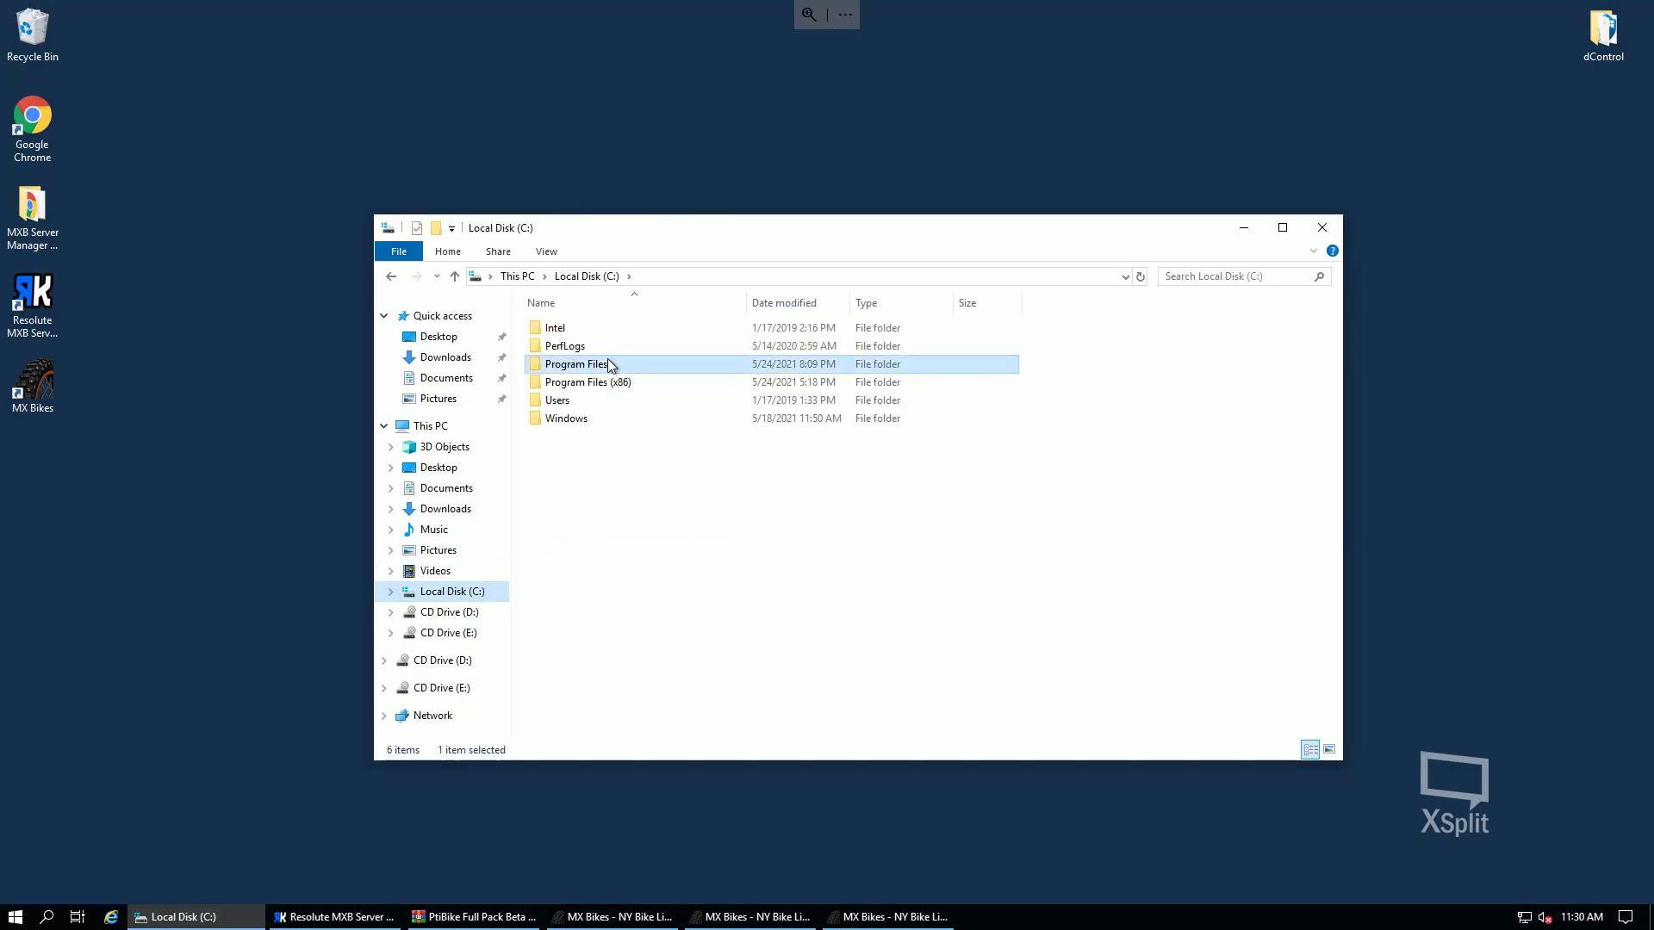
{"action": "double_click", "coordinate": [609, 365]}
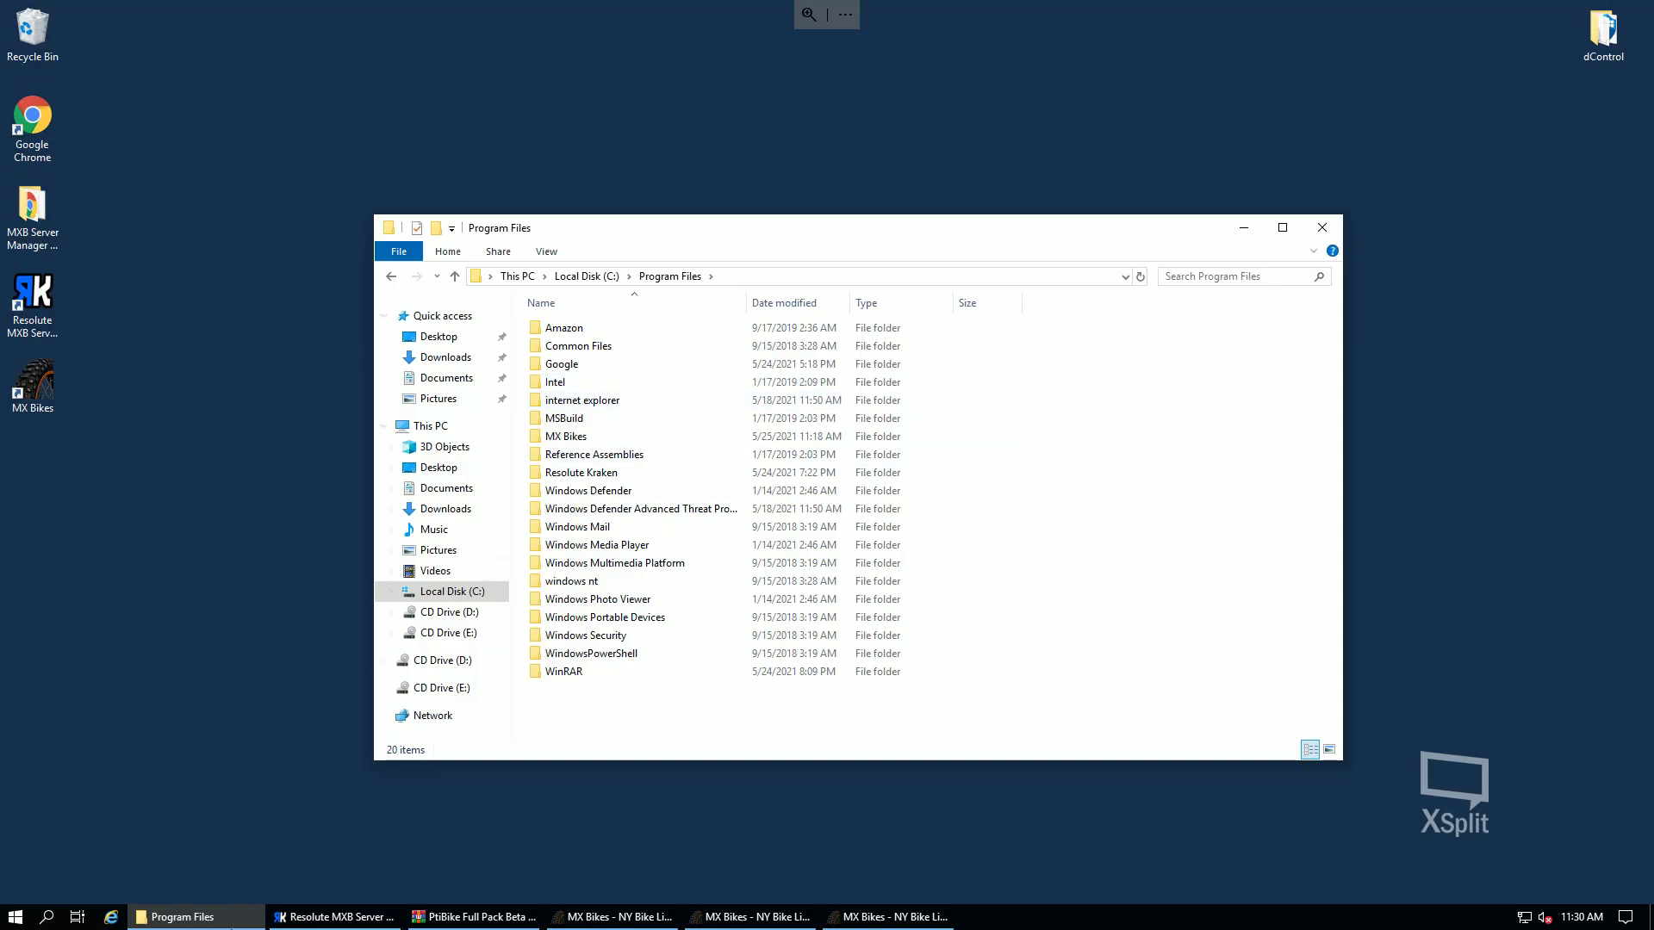
{"action": "double_click", "coordinate": [32, 120]}
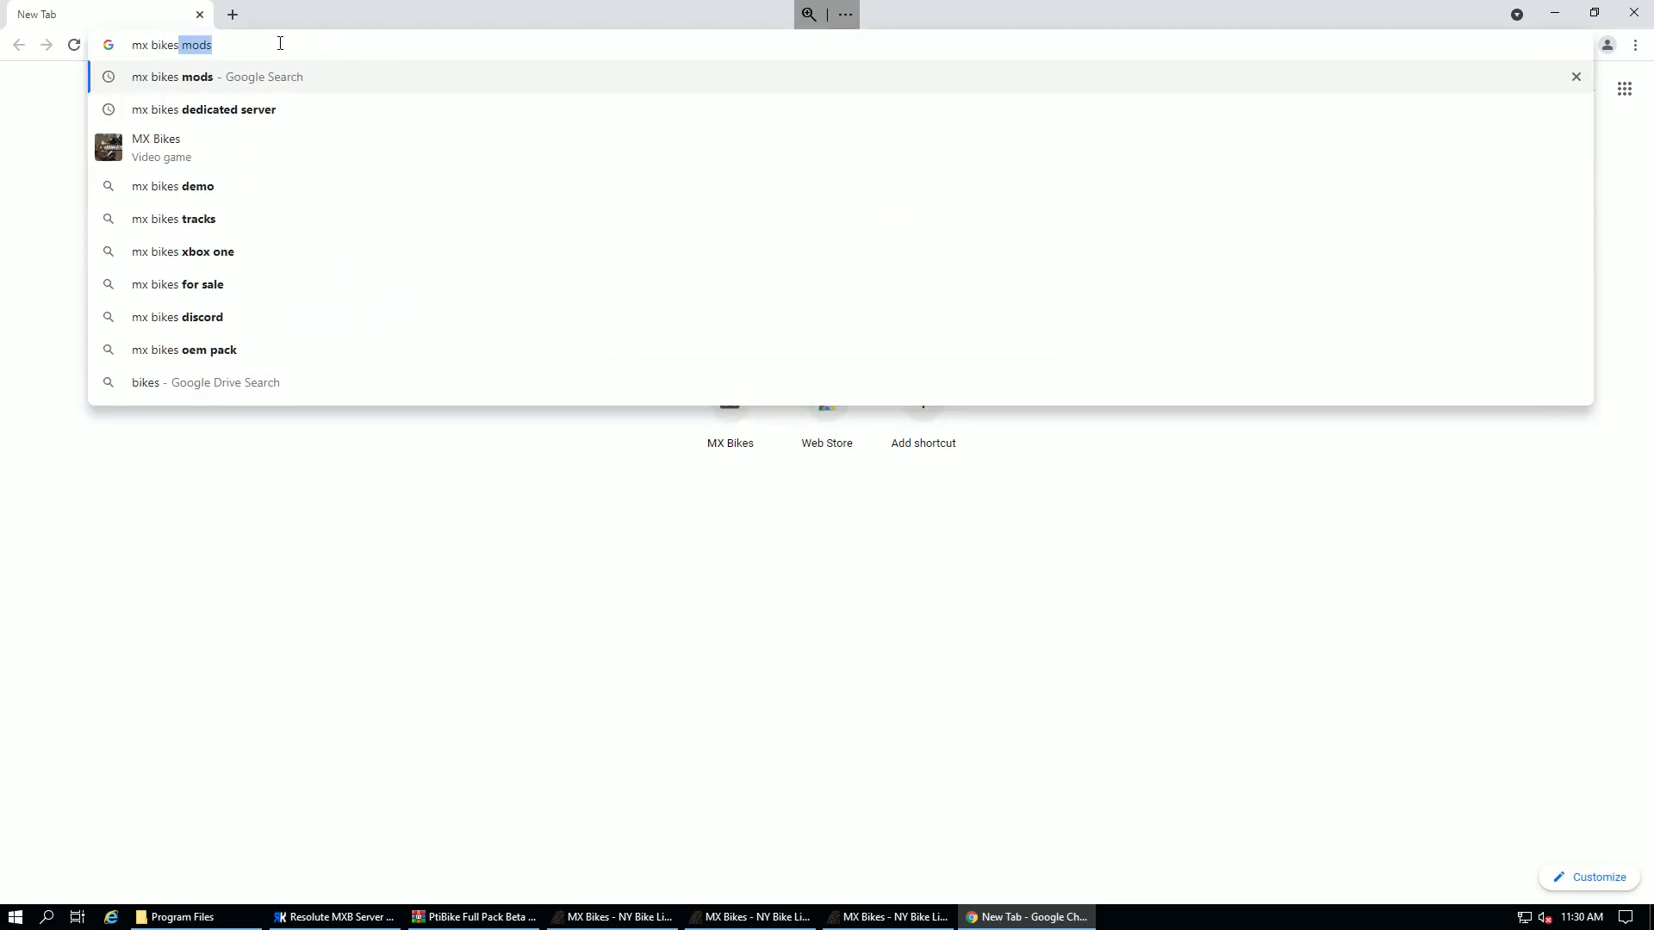
- Search Google for 'mx bikes' and open the Downloads page on mx-bikes.com
{"action": "key", "text": "BackSpace"}
{"action": "key", "text": "Return"}
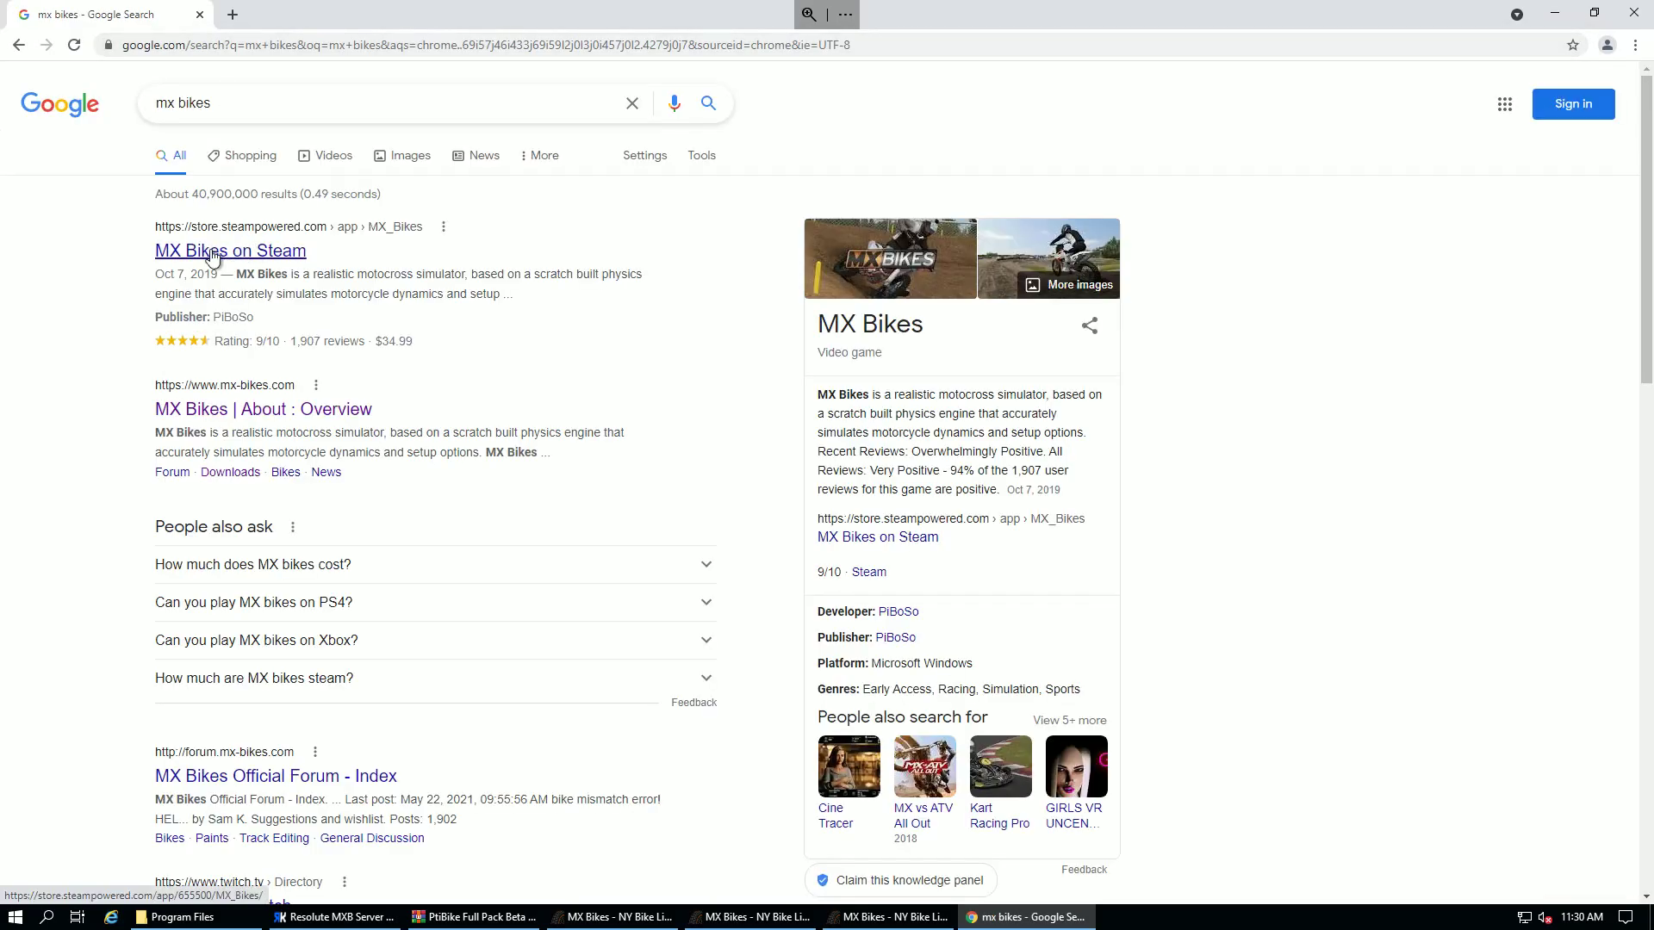
{"action": "left_click", "coordinate": [251, 411]}
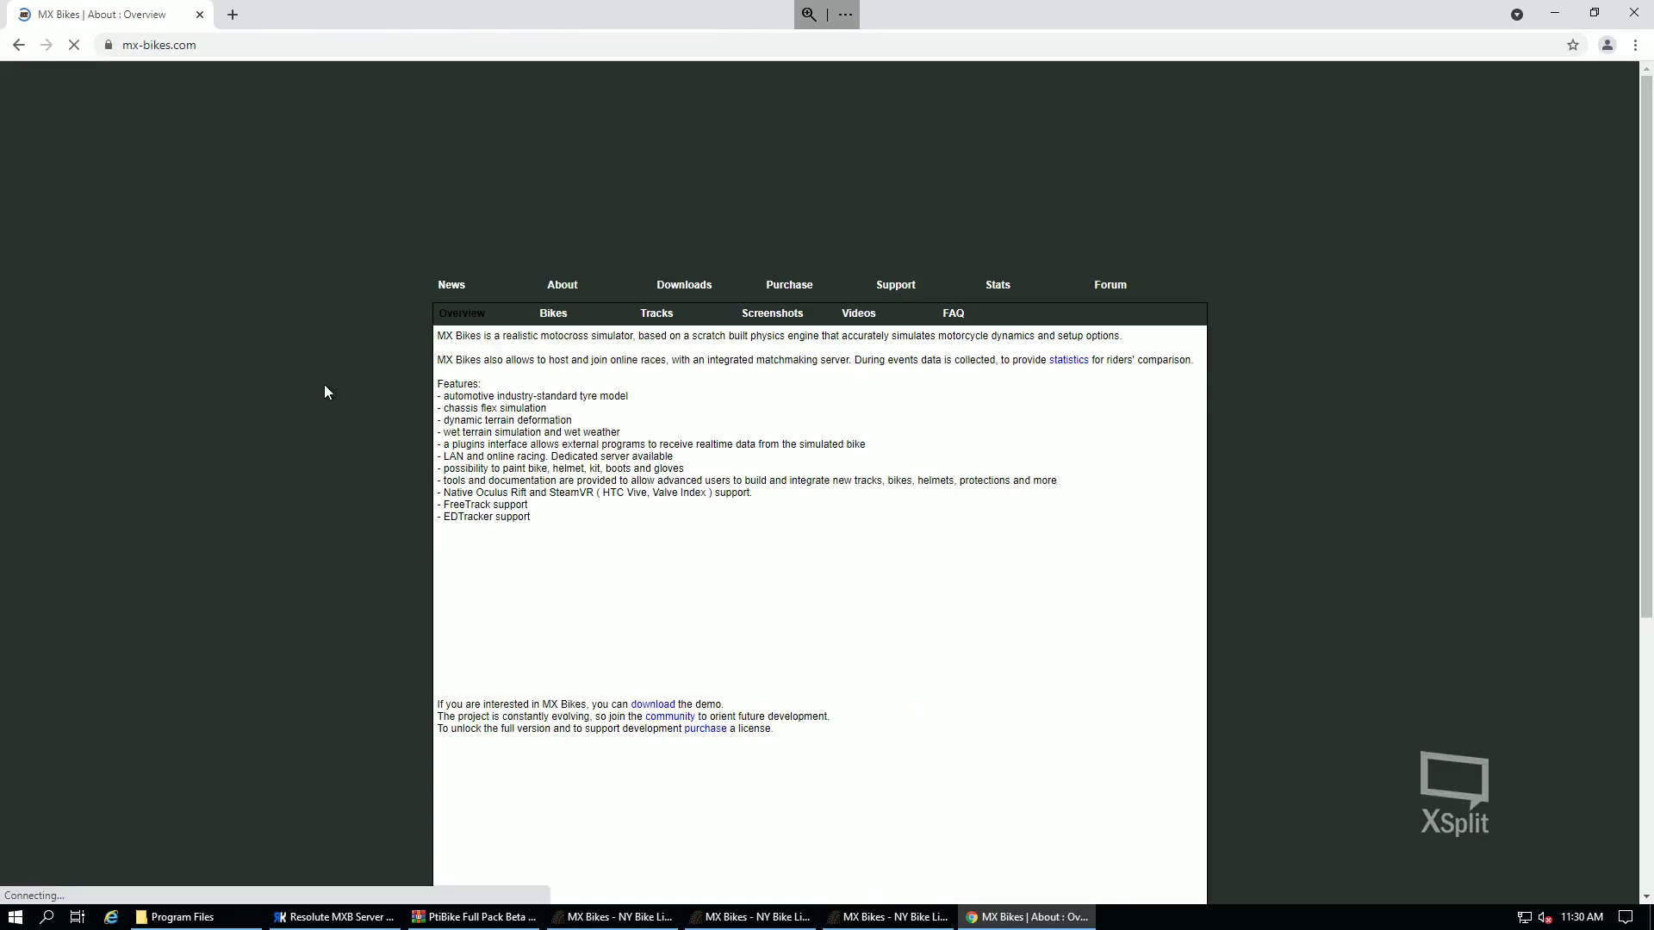
{"action": "left_click", "coordinate": [684, 285]}
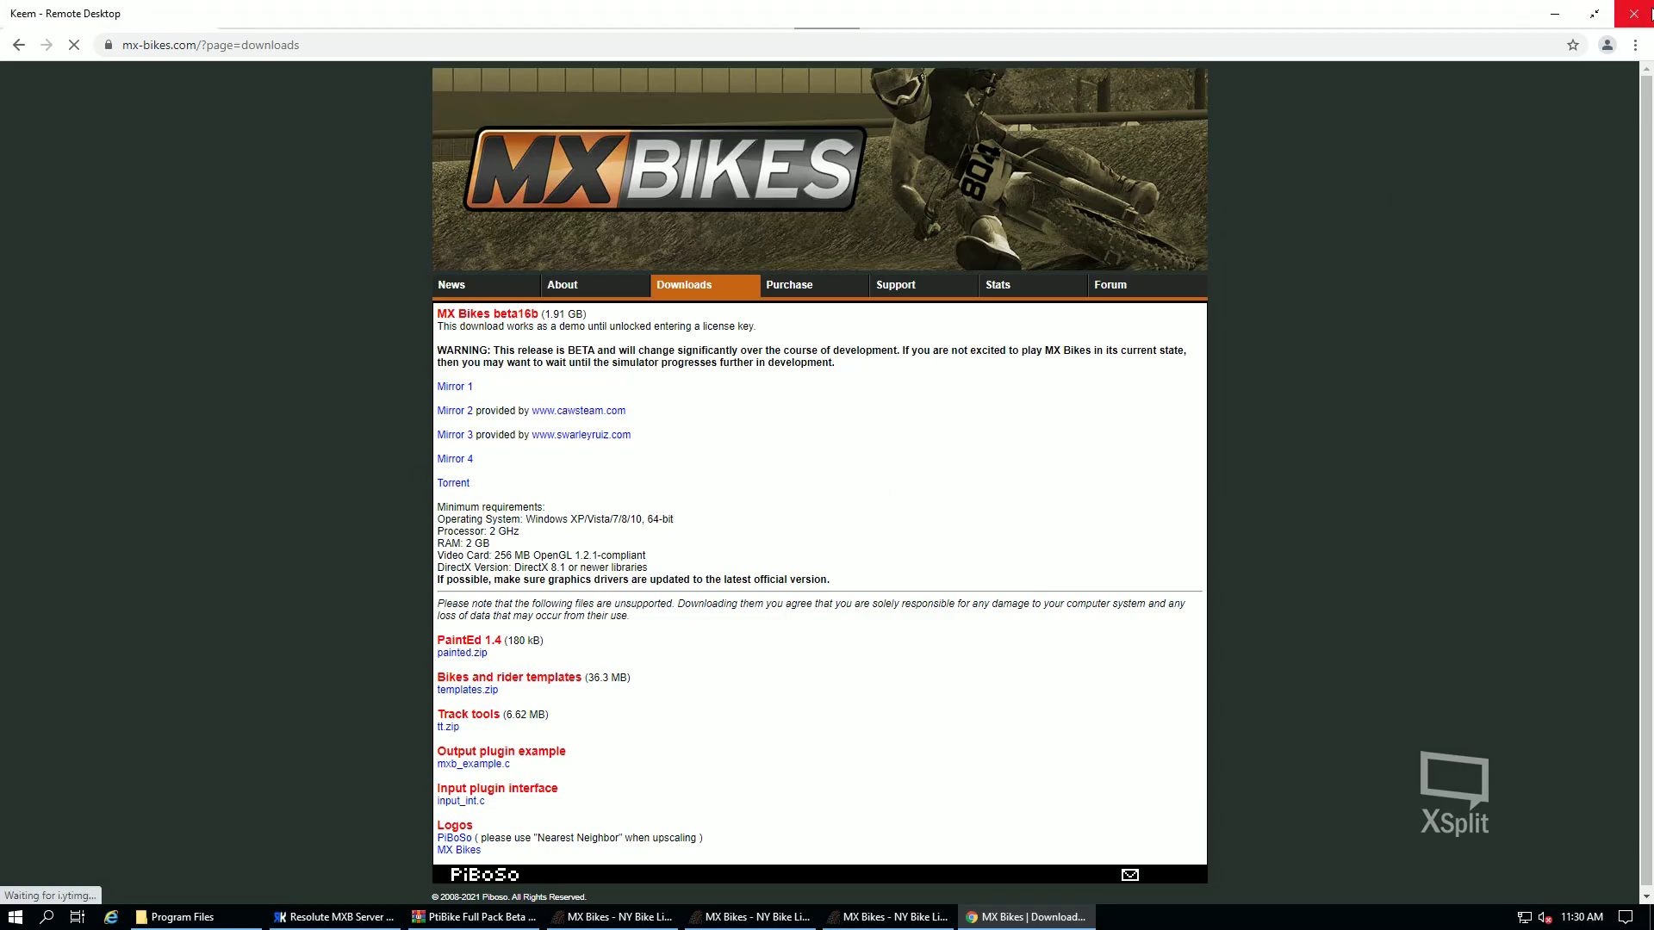
- Check the C:\Program Files\MX Bikes folder's 22 items, then return to Chrome's Downloads page
{"action": "left_click", "coordinate": [1556, 28]}
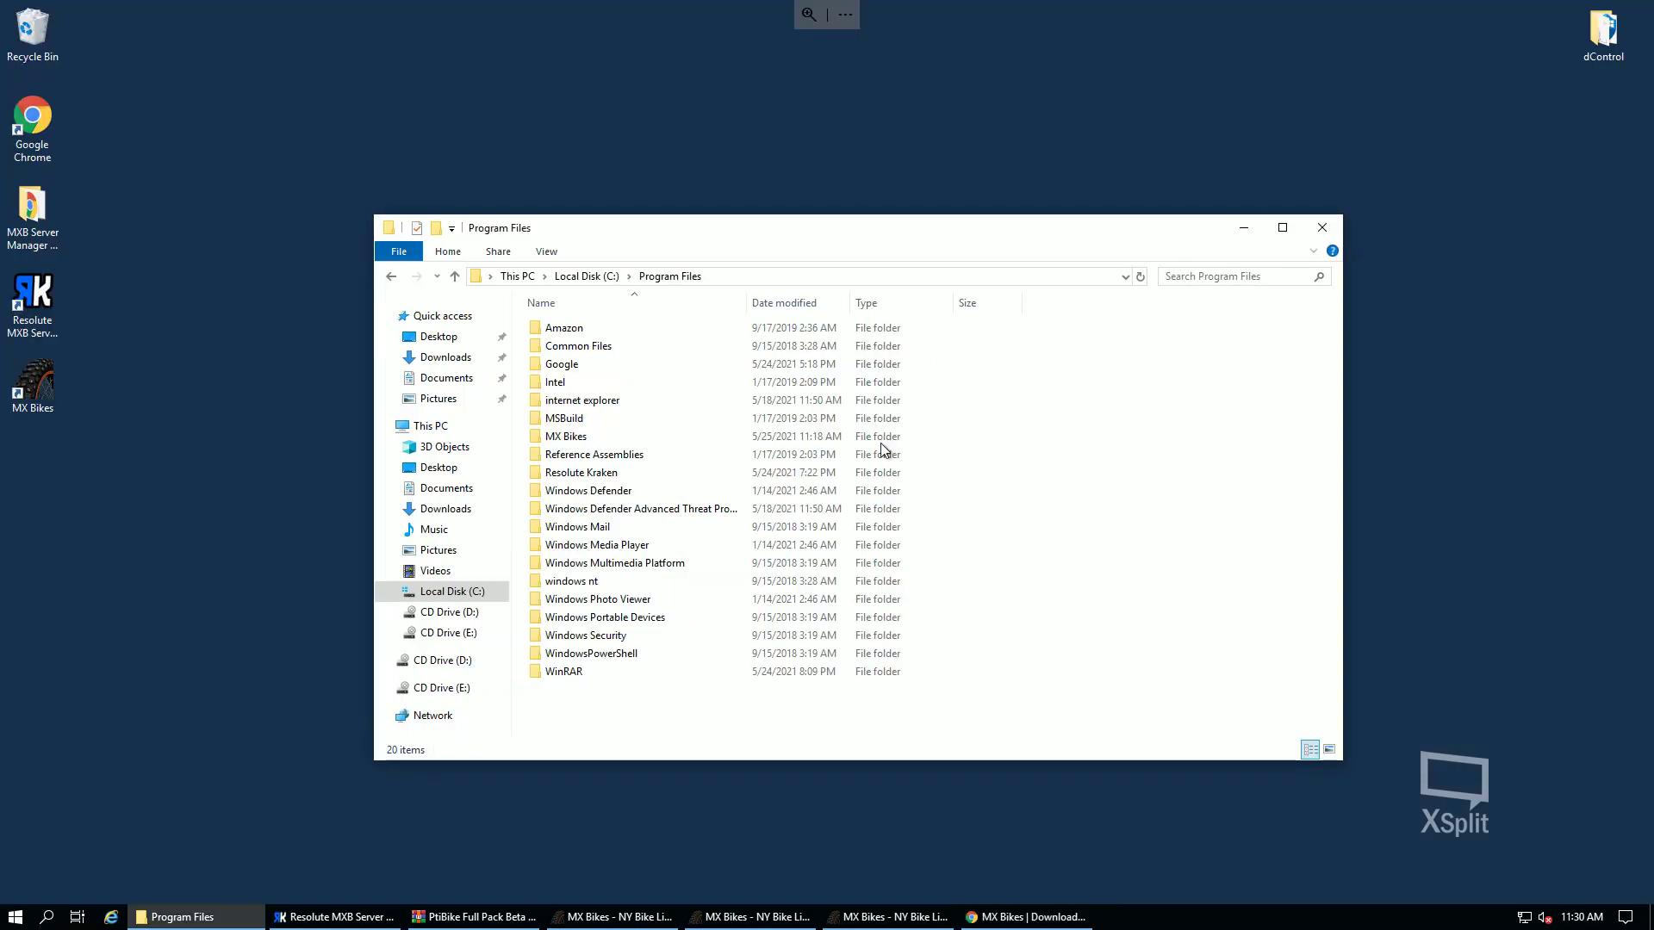
{"action": "double_click", "coordinate": [583, 438]}
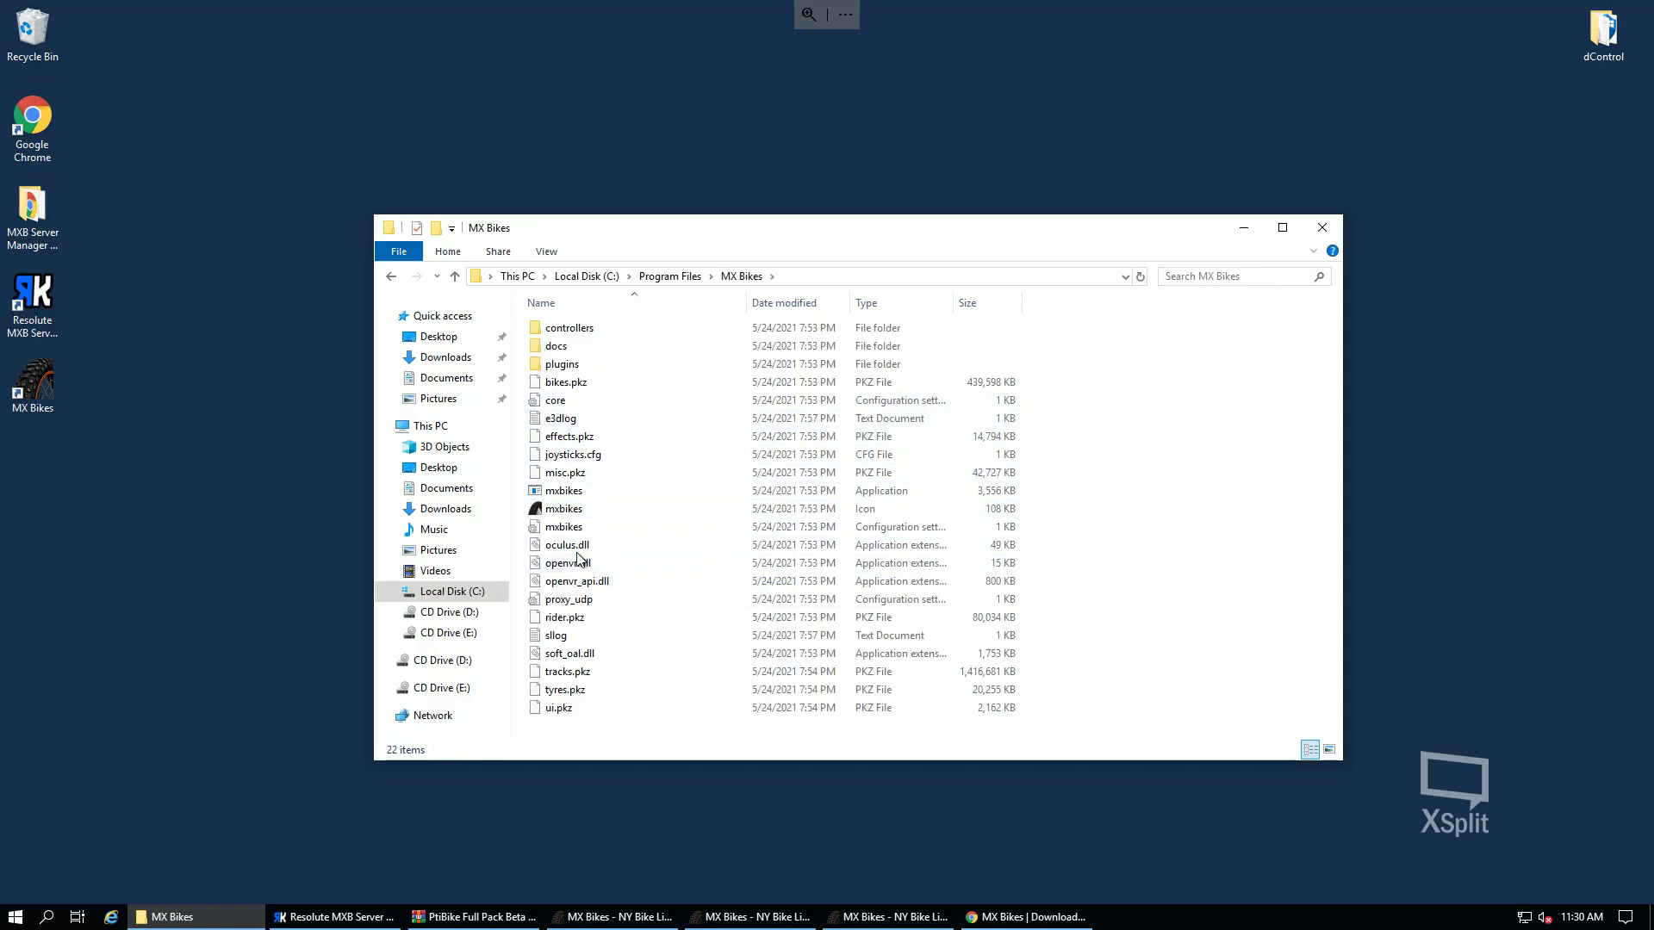
{"action": "left_click", "coordinate": [459, 594]}
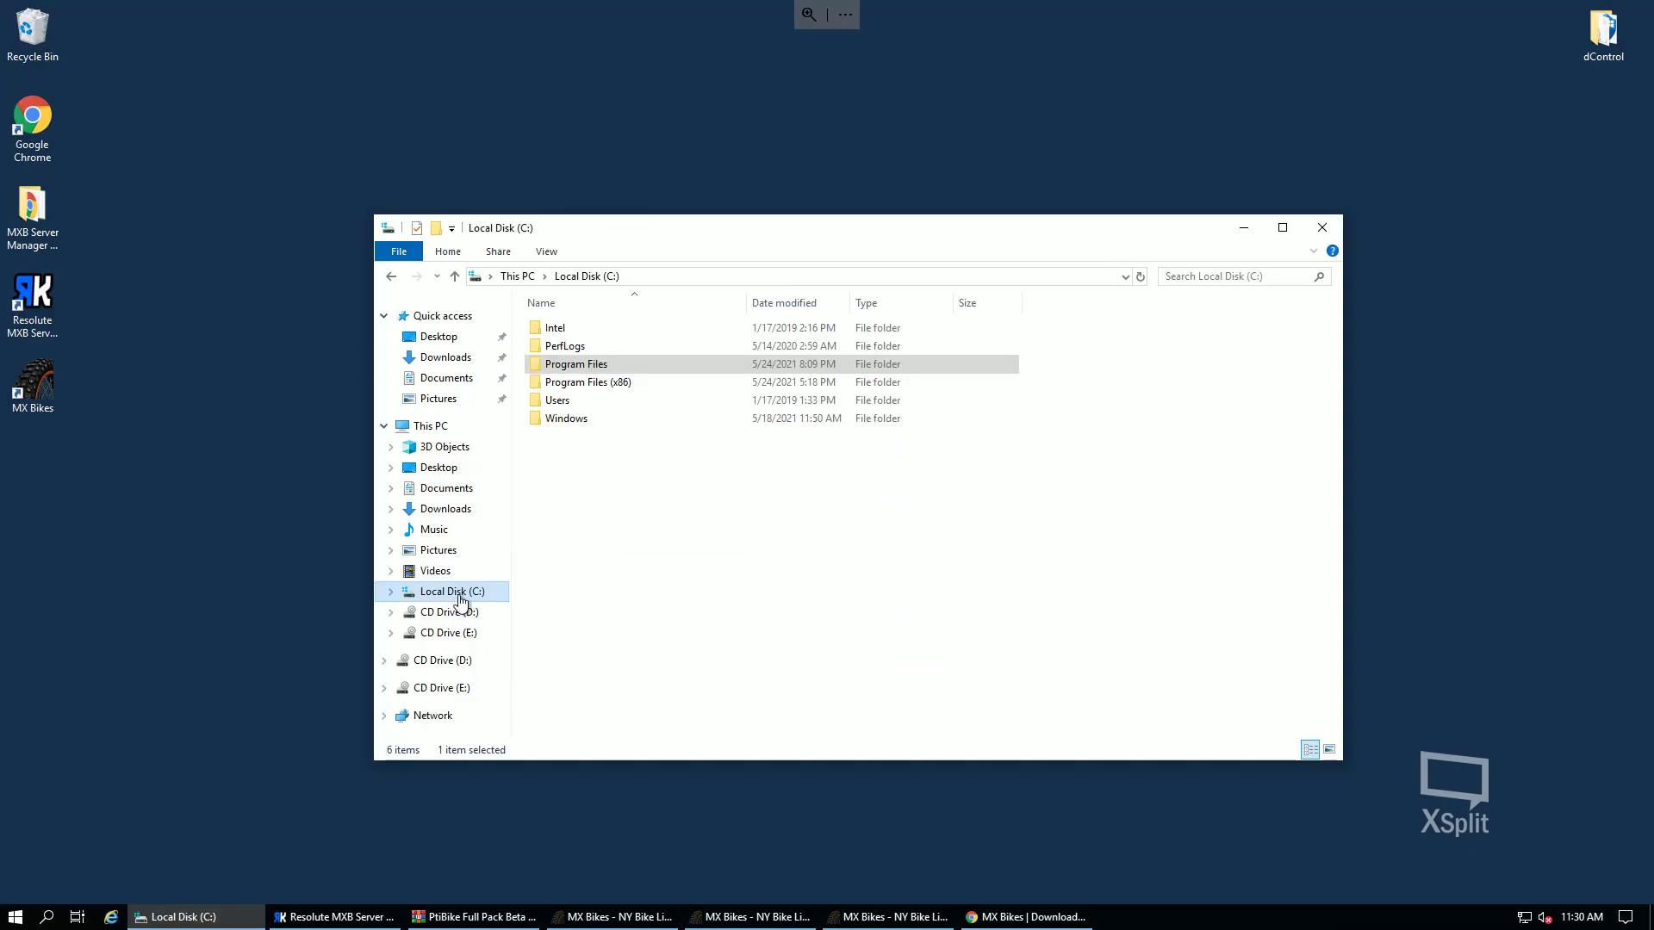
{"action": "double_click", "coordinate": [604, 366]}
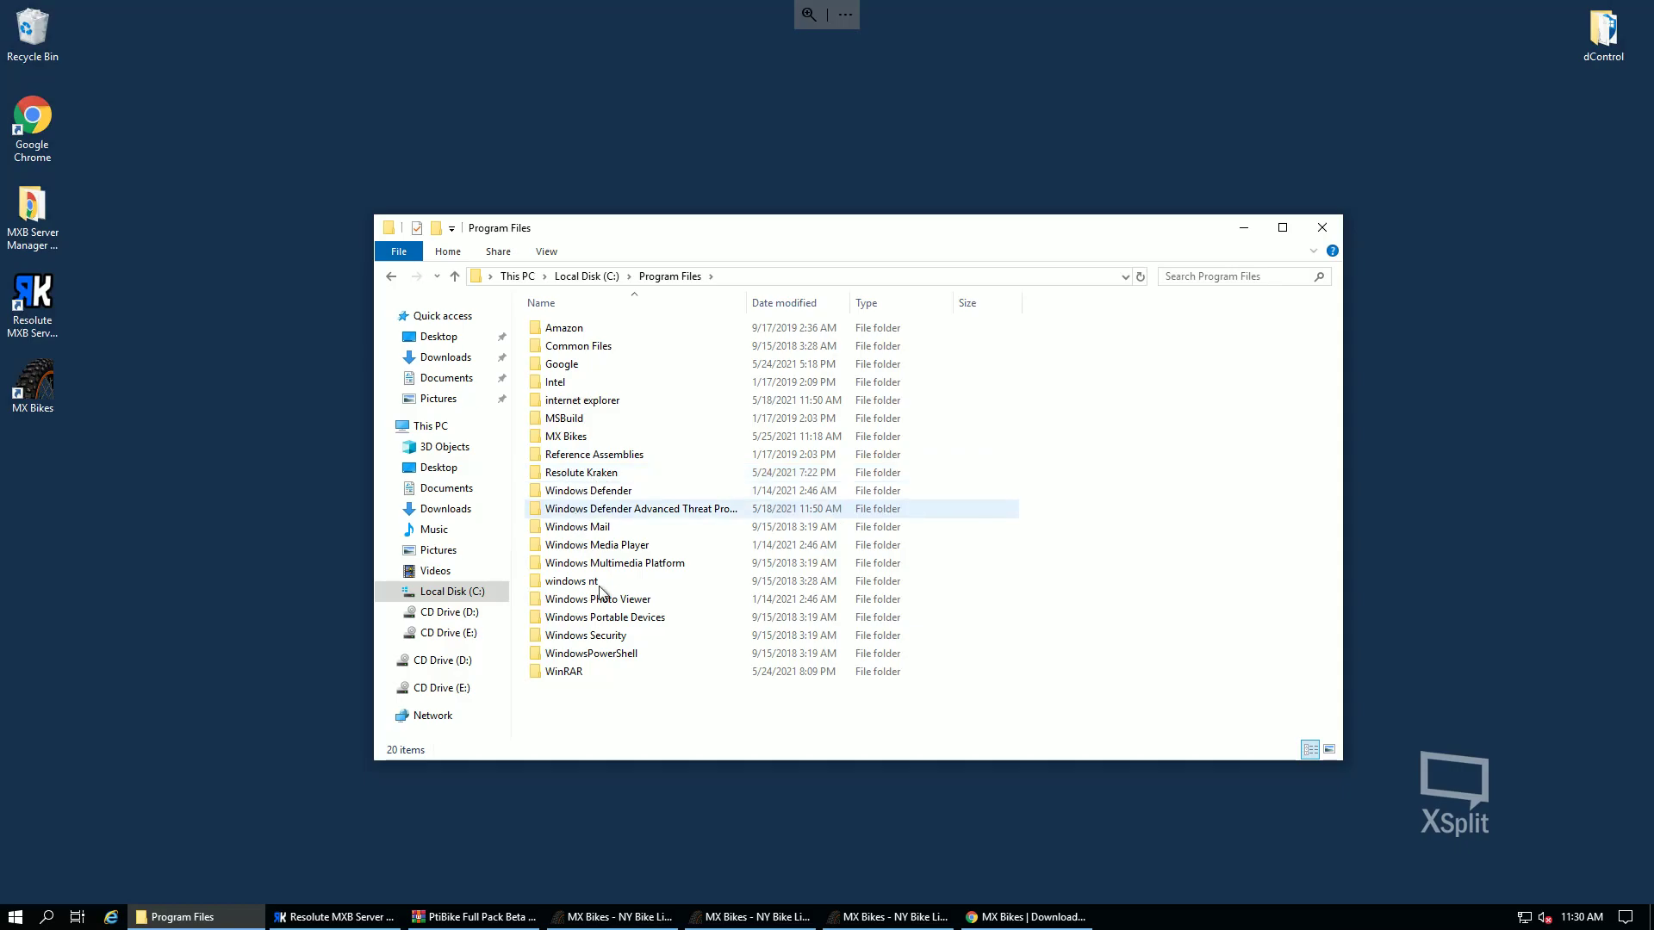
{"action": "double_click", "coordinate": [598, 436]}
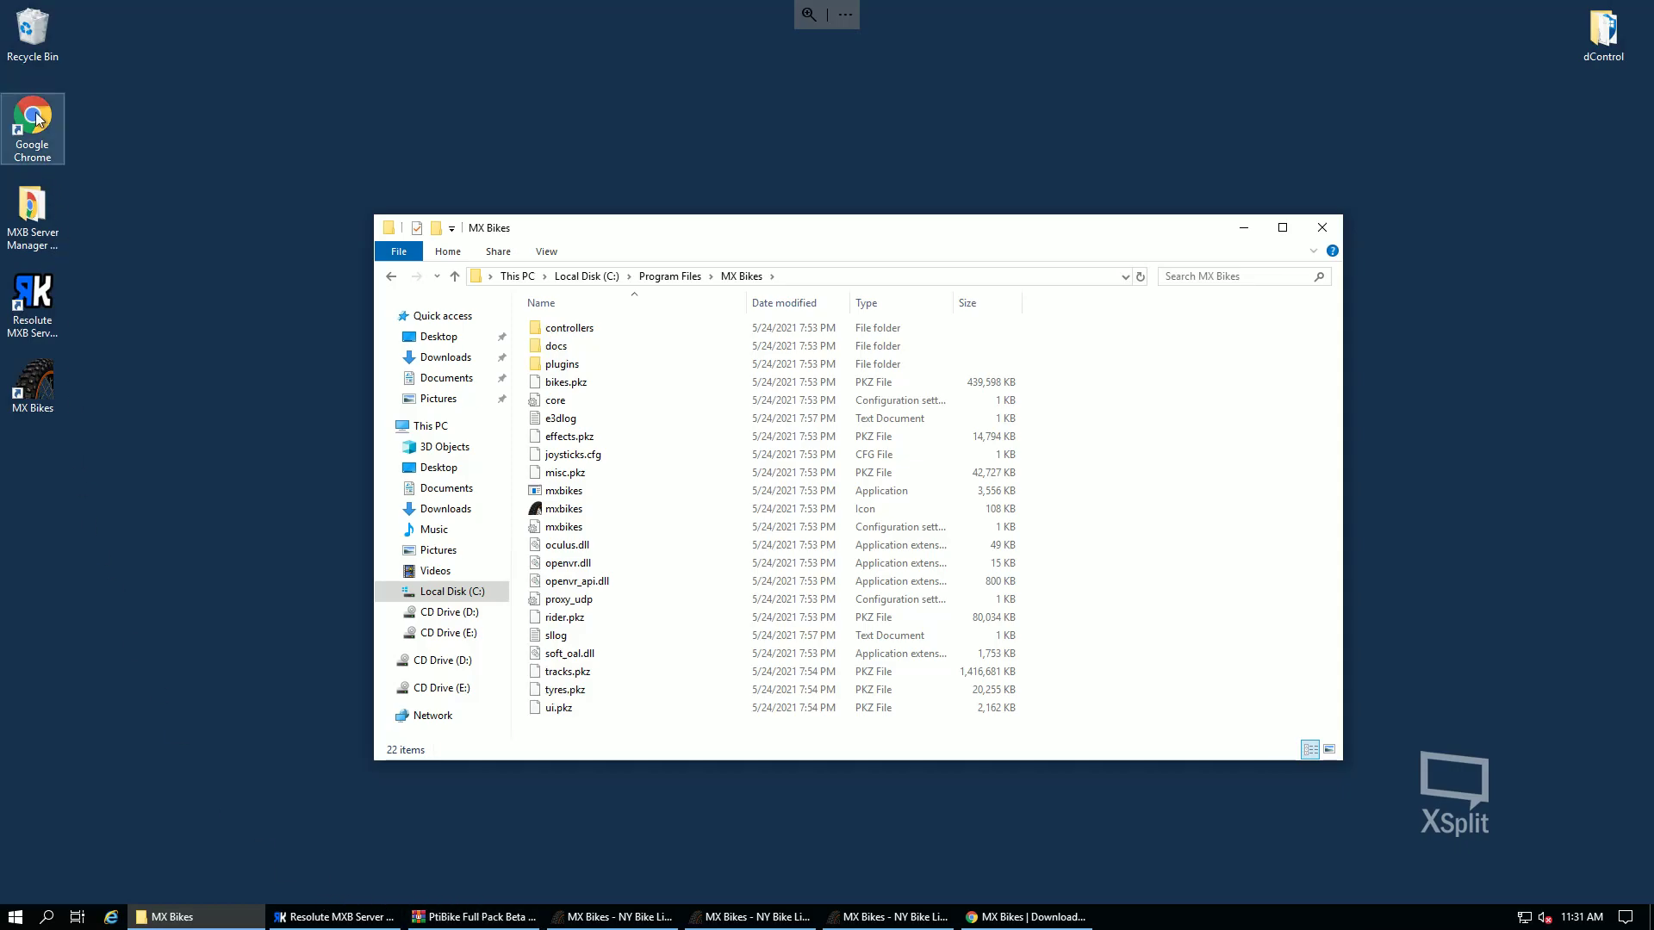
{"action": "left_click", "coordinate": [1083, 925]}
- Search 'mx bikes dedicated server' and scroll through the MX Bikes Forum Dedicated server topic
{"action": "double_click", "coordinate": [425, 44]}
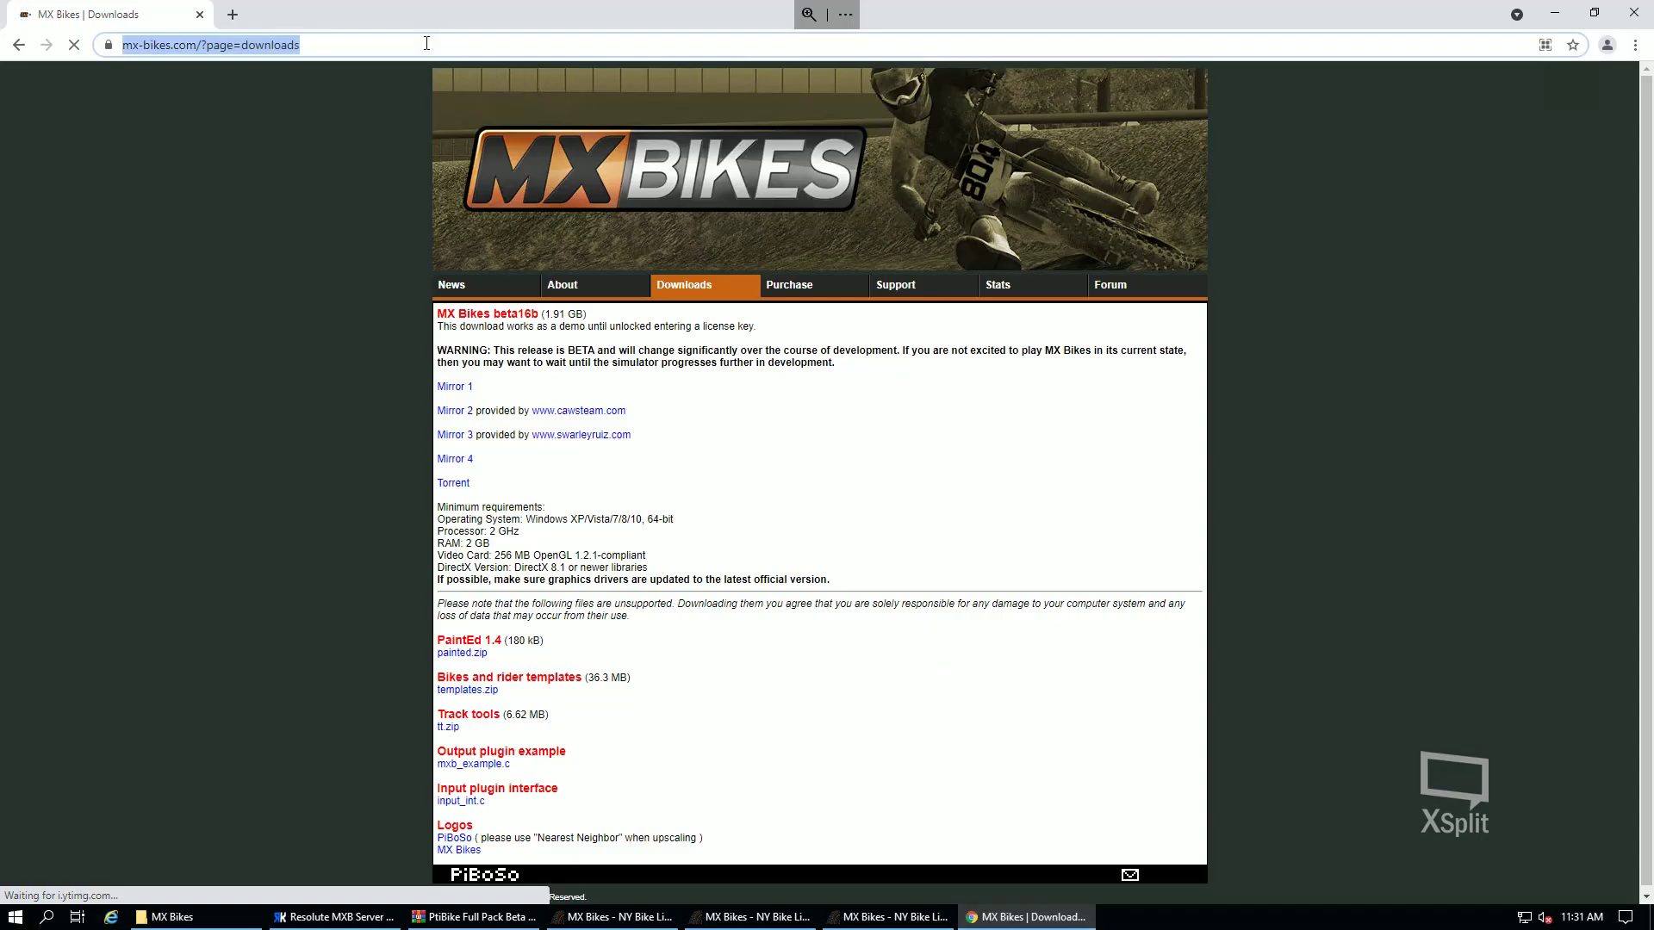
{"action": "left_click", "coordinate": [426, 44]}
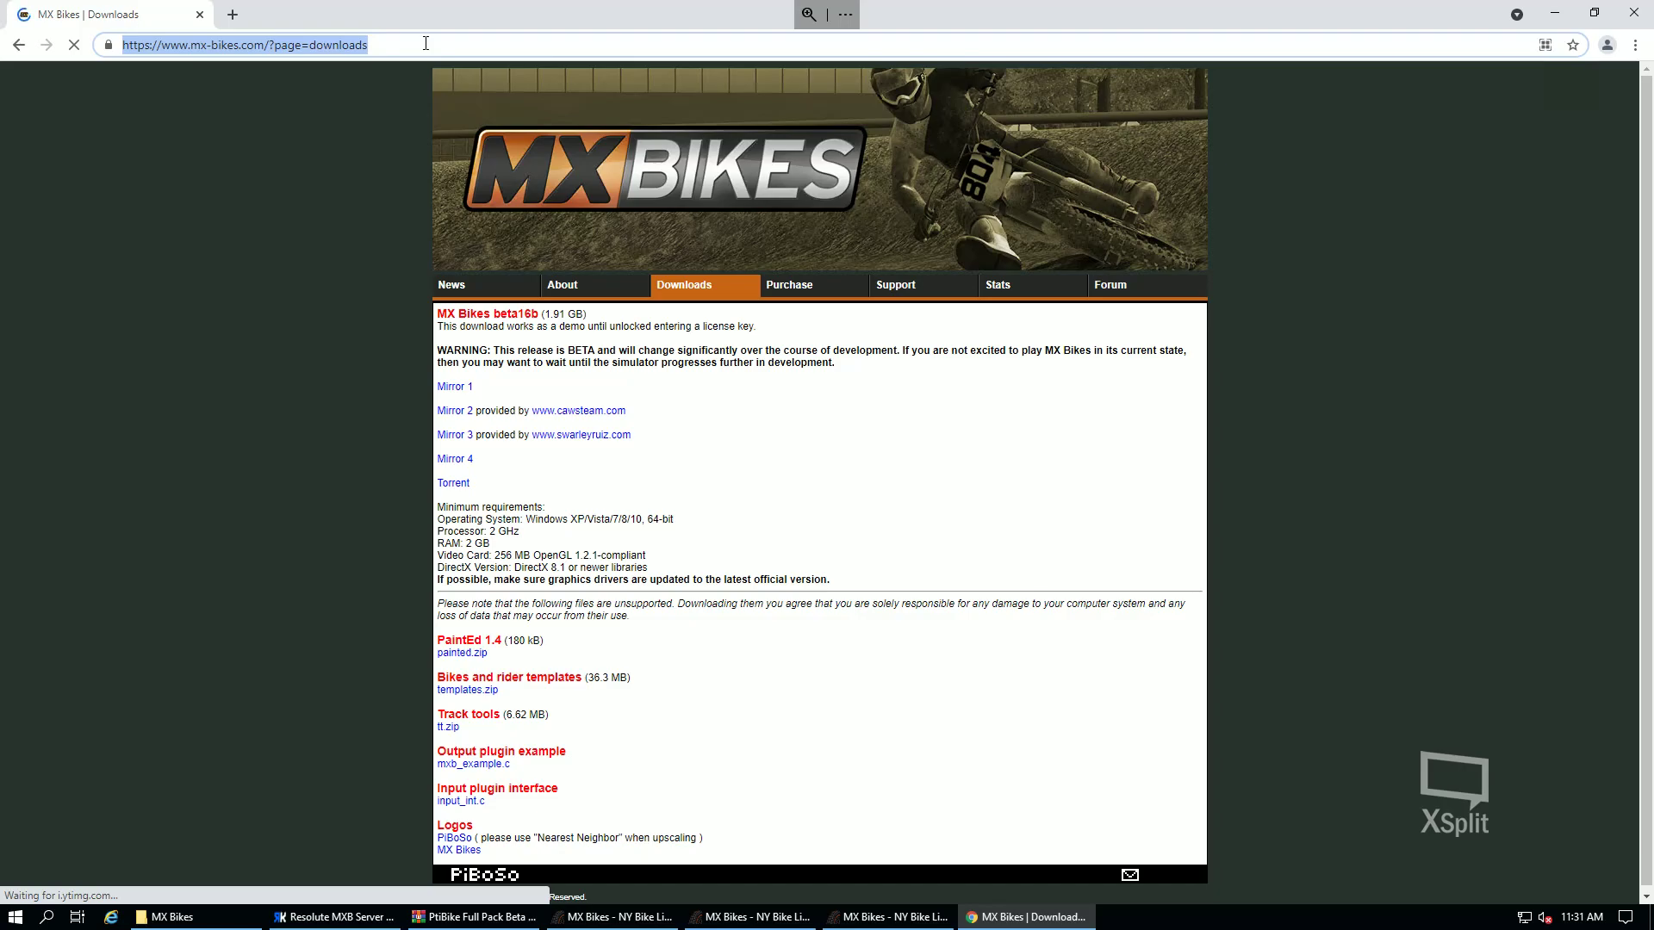
{"action": "type", "text": "mx bikes"}
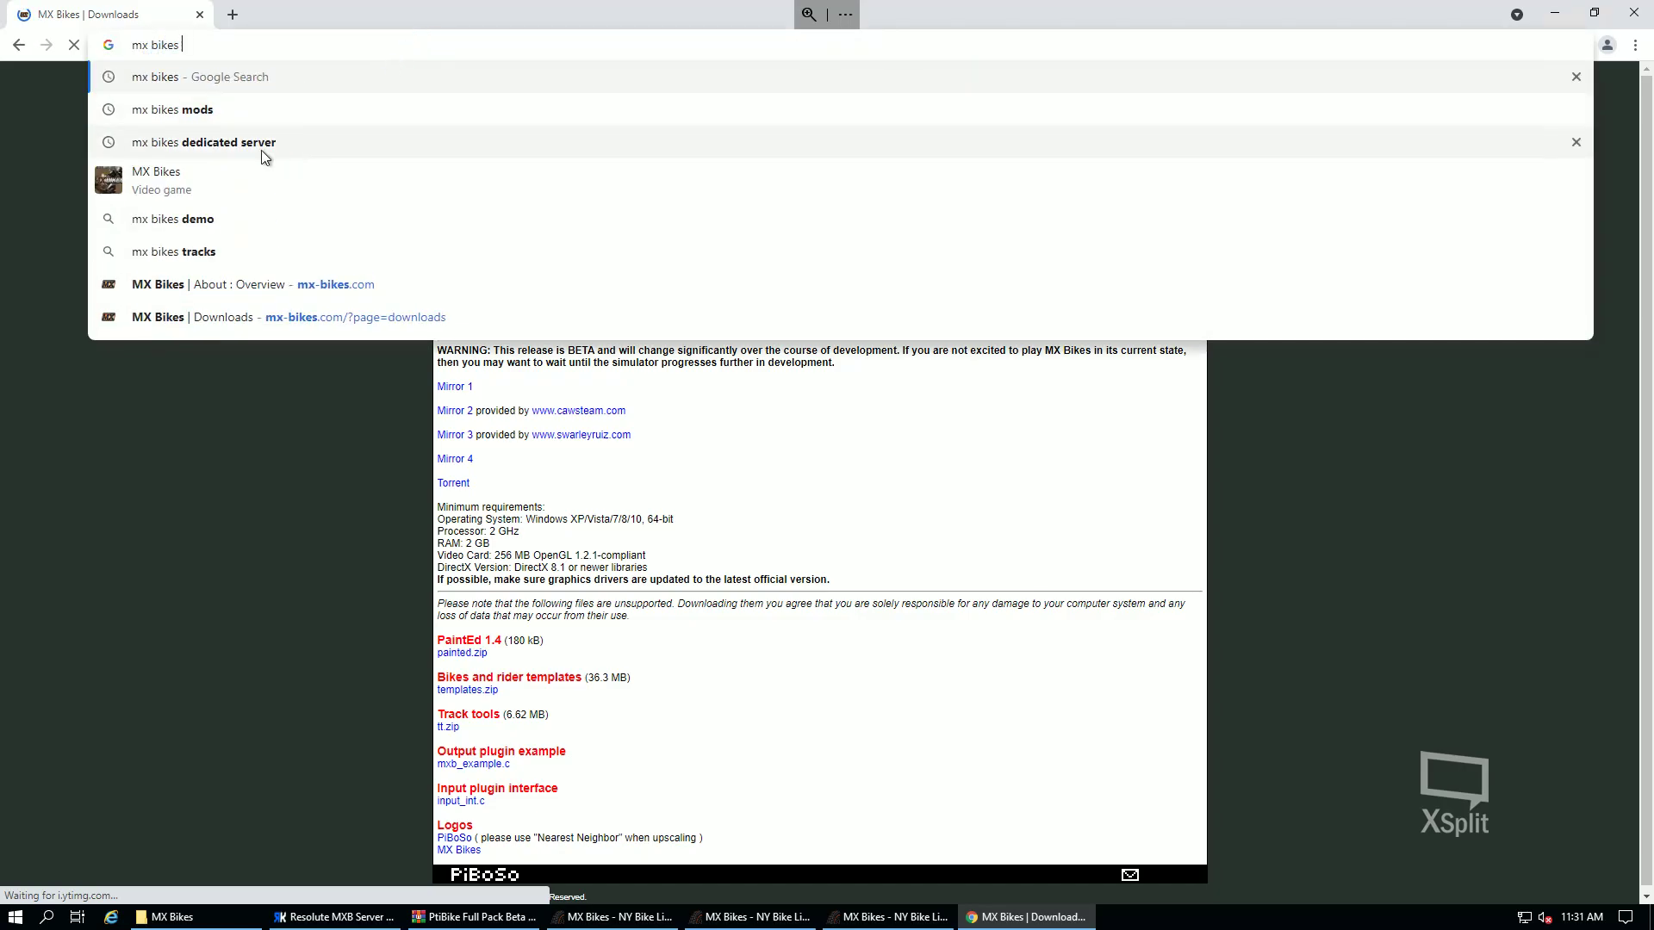
{"action": "left_click", "coordinate": [260, 150]}
{"action": "scroll", "coordinate": [320, 584], "scroll_direction": "down", "scroll_amount": 8}
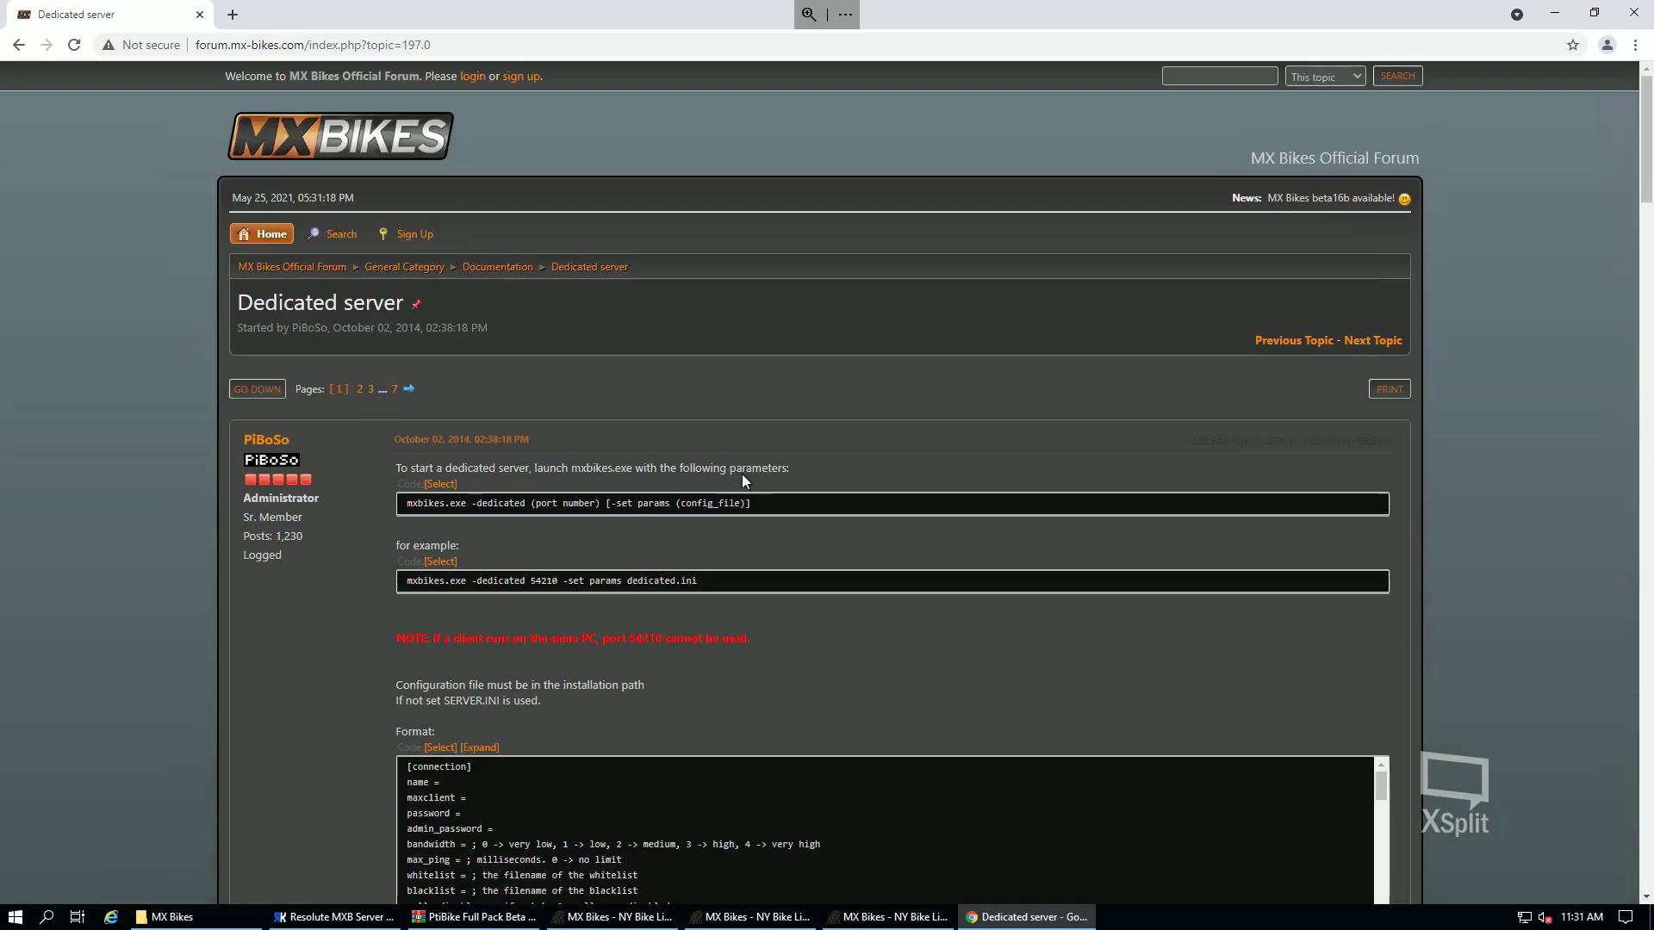
{"action": "scroll", "coordinate": [747, 471], "scroll_direction": "down", "scroll_amount": 5}
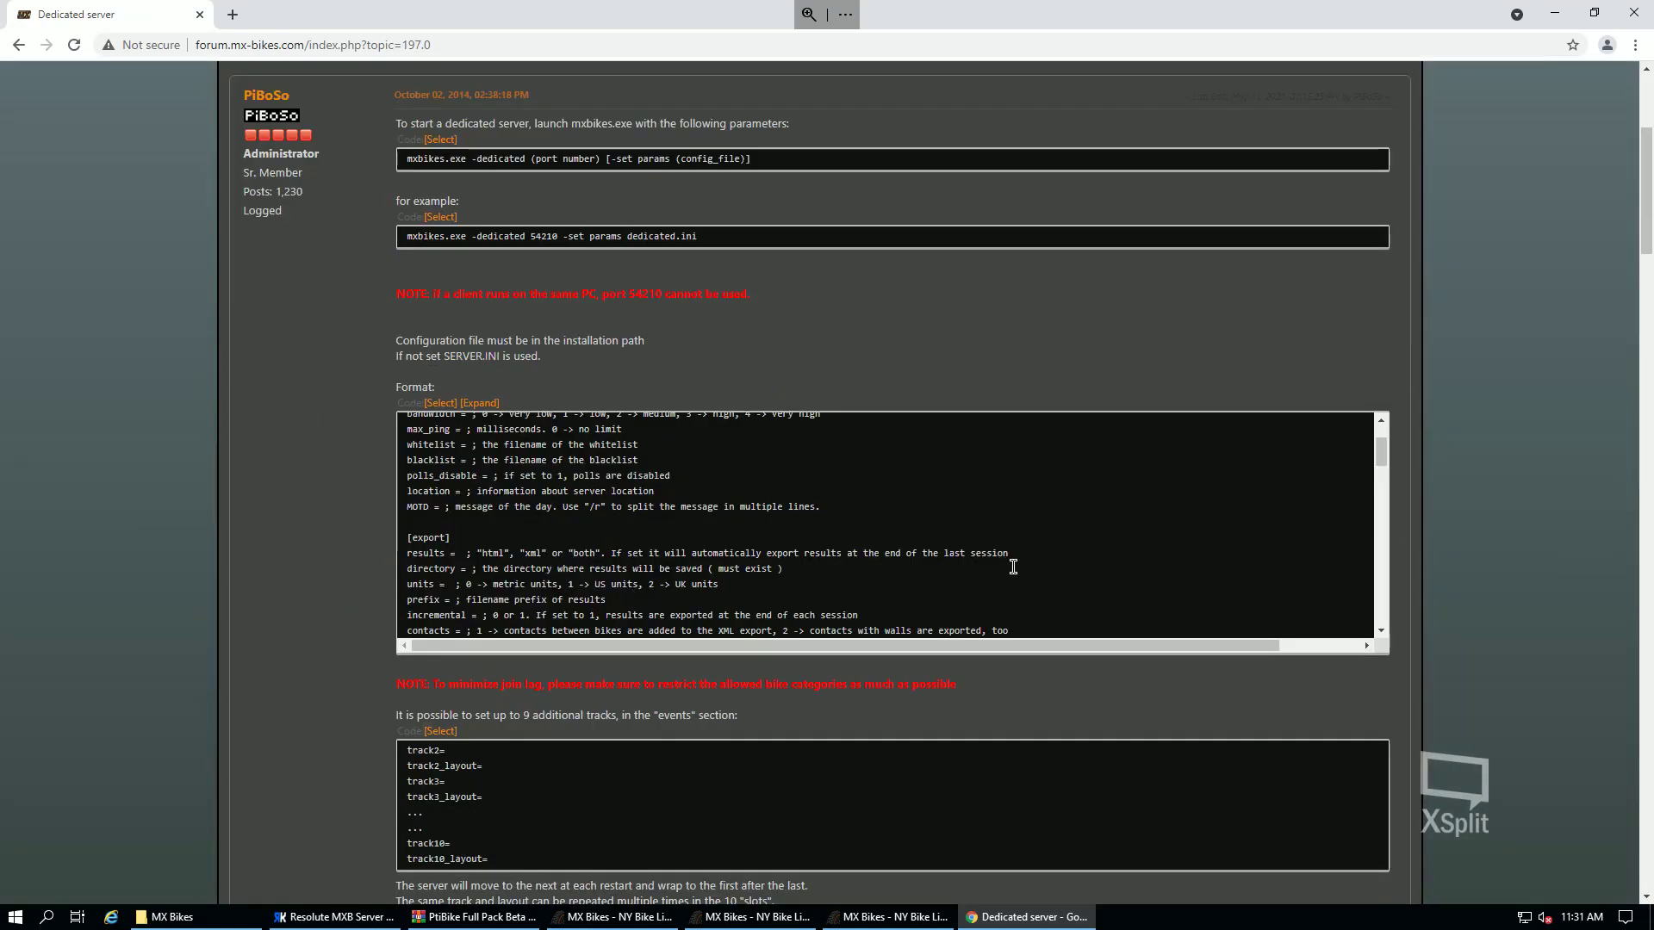
{"action": "scroll", "coordinate": [1092, 564], "scroll_direction": "up", "scroll_amount": 2}
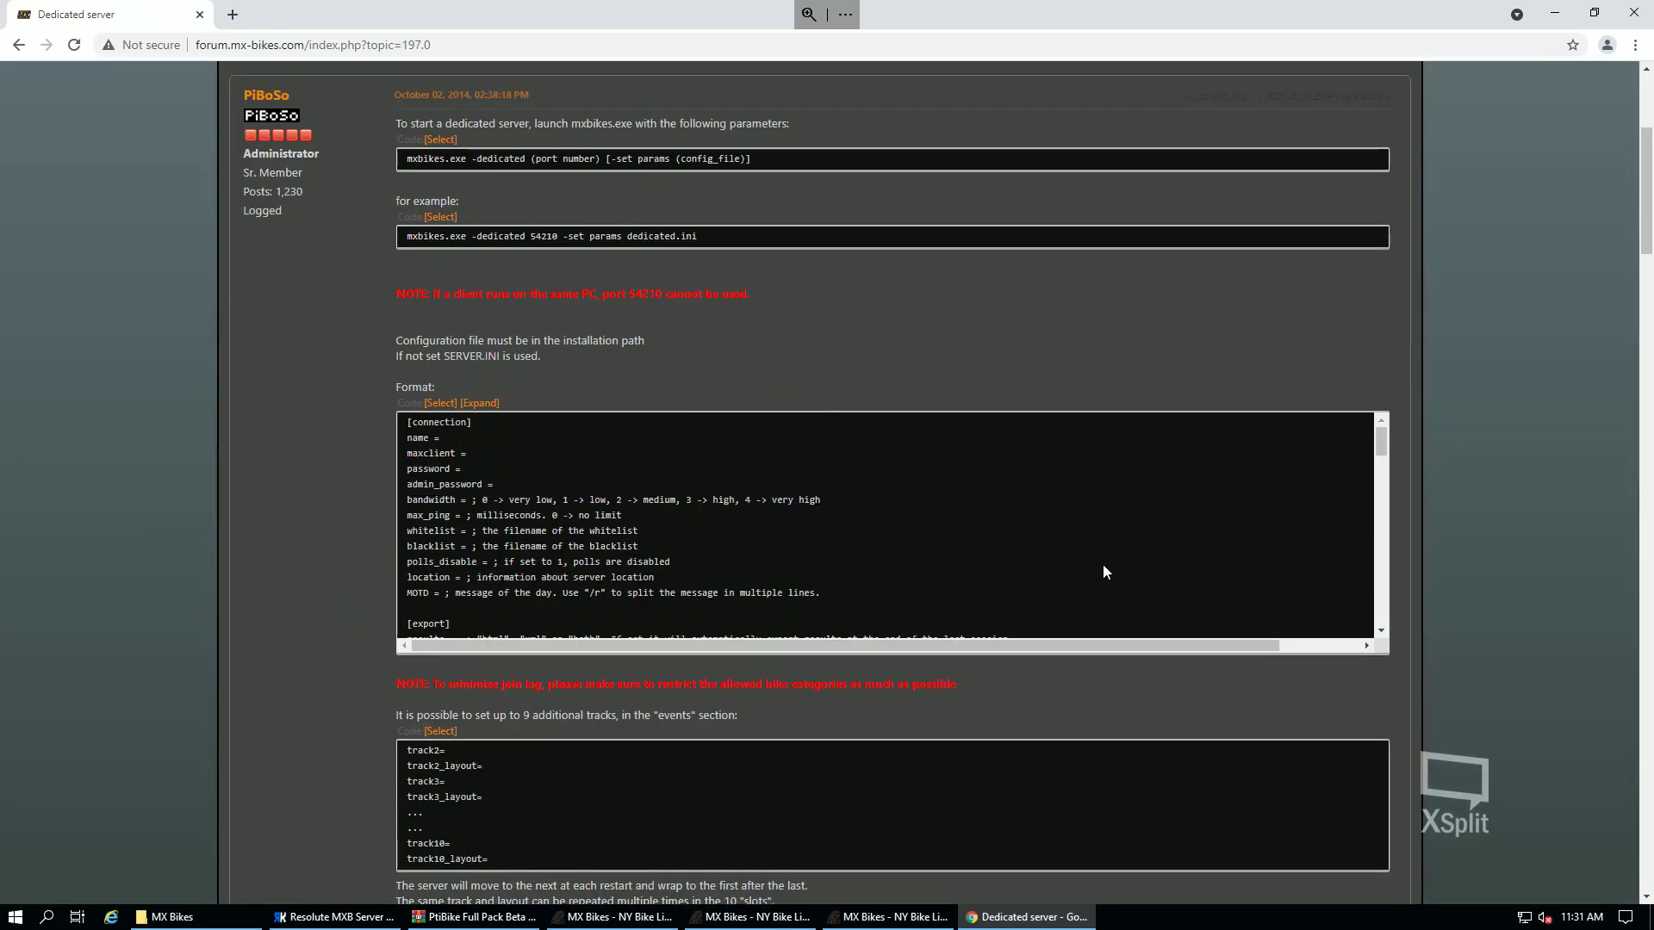
{"action": "scroll", "coordinate": [1102, 565], "scroll_direction": "down", "scroll_amount": 3}
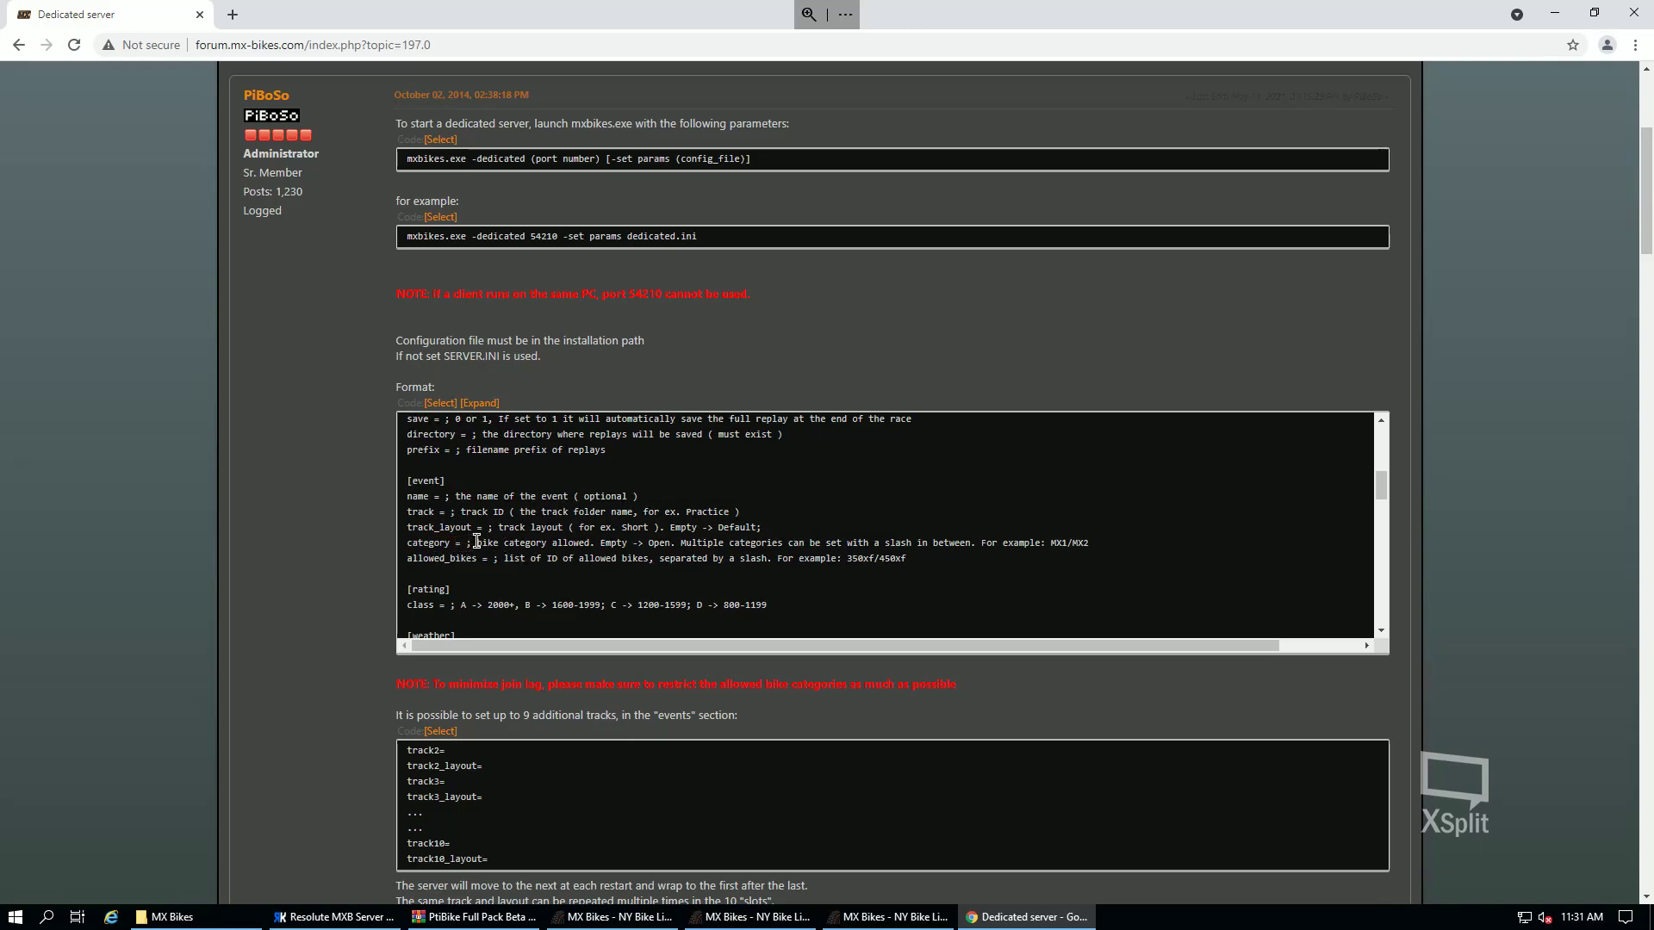
- Highlight the example dedicated server launch command, then minimize the browser to show the MX Bikes folder
{"action": "left_click_drag", "start_coordinate": [477, 543], "coordinate": [406, 542]}
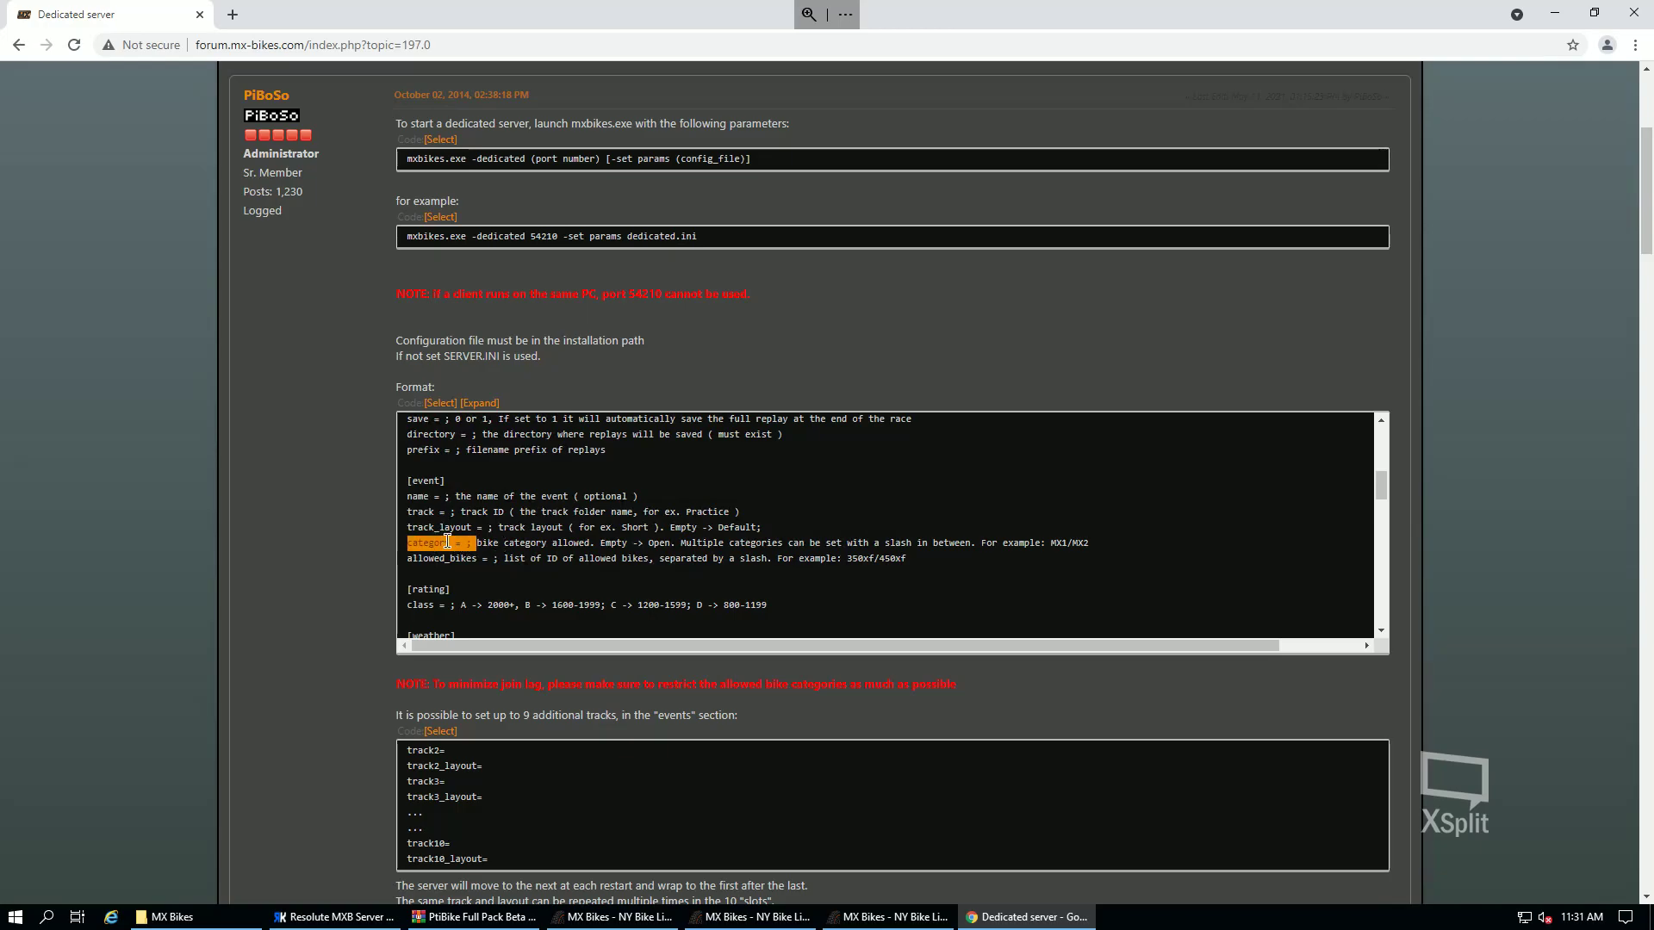
{"action": "left_click", "coordinate": [491, 543]}
{"action": "scroll", "coordinate": [686, 591], "scroll_direction": "up", "scroll_amount": 8}
{"action": "left_click_drag", "start_coordinate": [715, 494], "coordinate": [380, 489]}
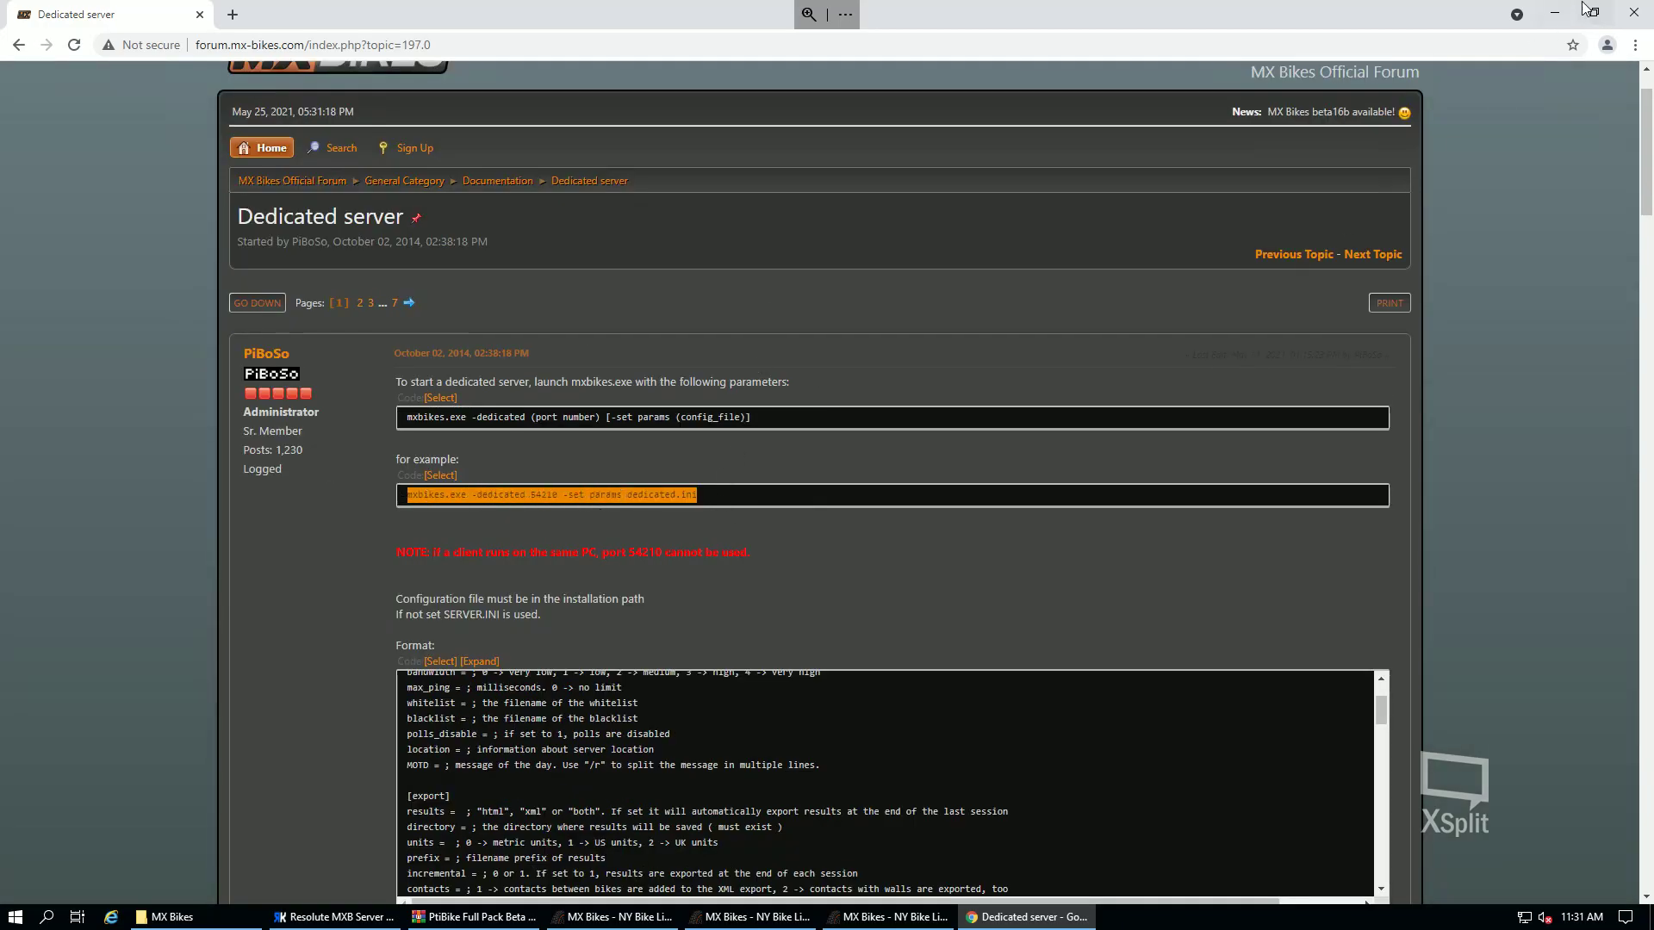
{"action": "left_click", "coordinate": [1555, 11]}
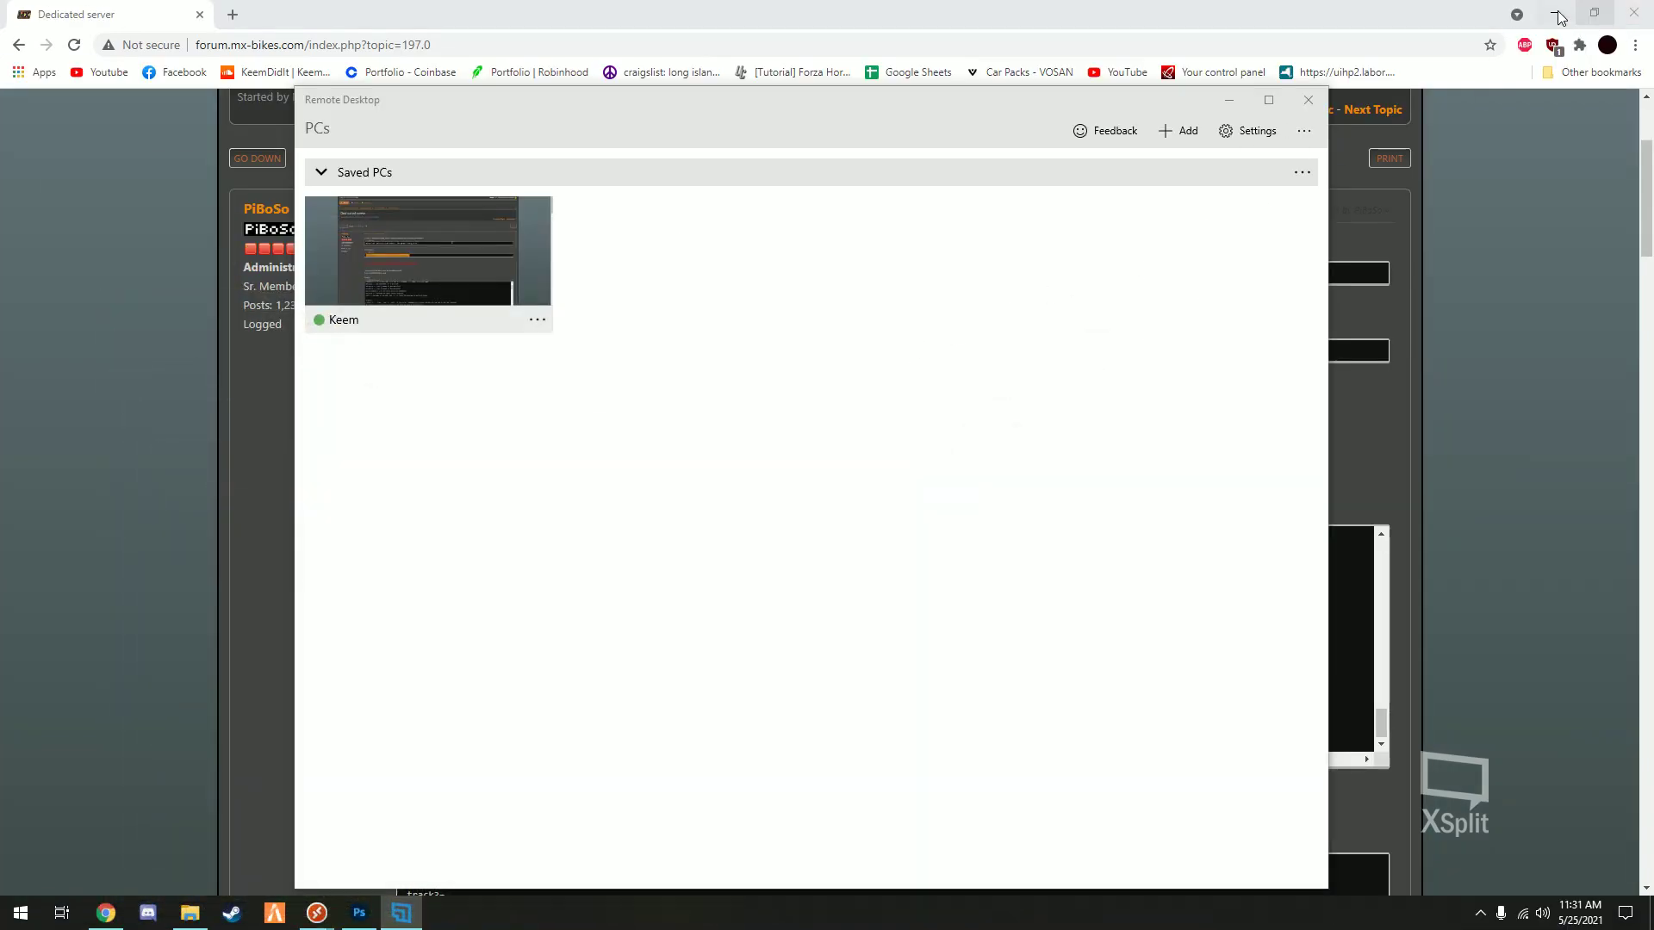
{"action": "mouse_move", "coordinate": [310, 887]}
{"action": "left_click", "coordinate": [381, 810]}
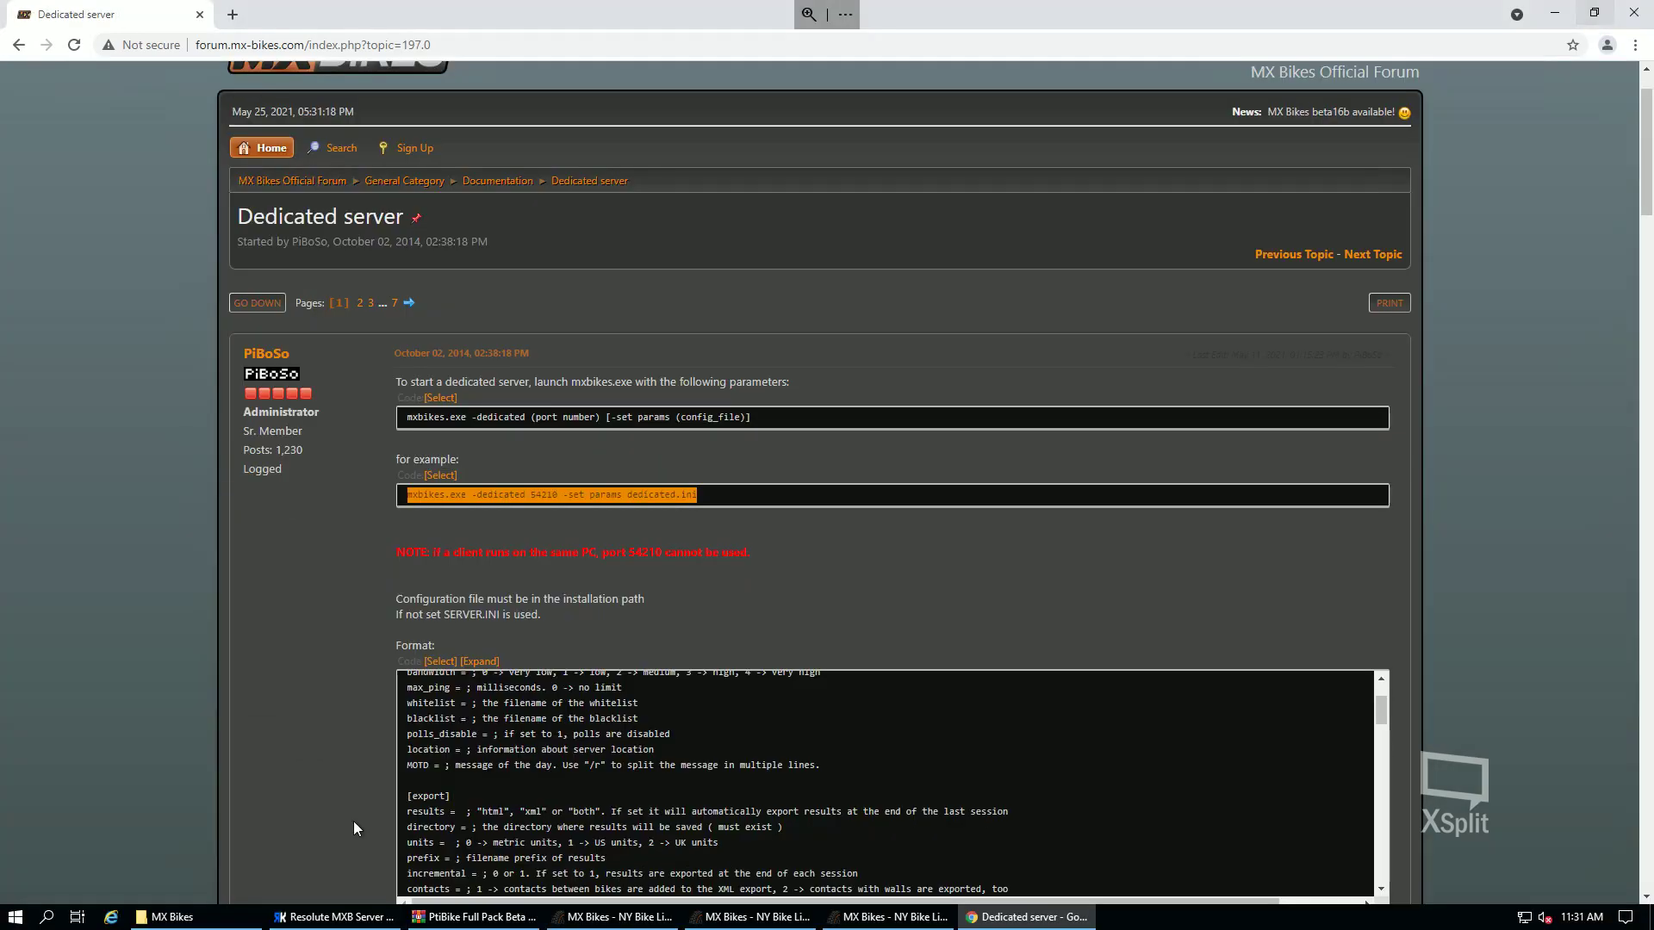
{"action": "left_click", "coordinate": [1558, 16]}
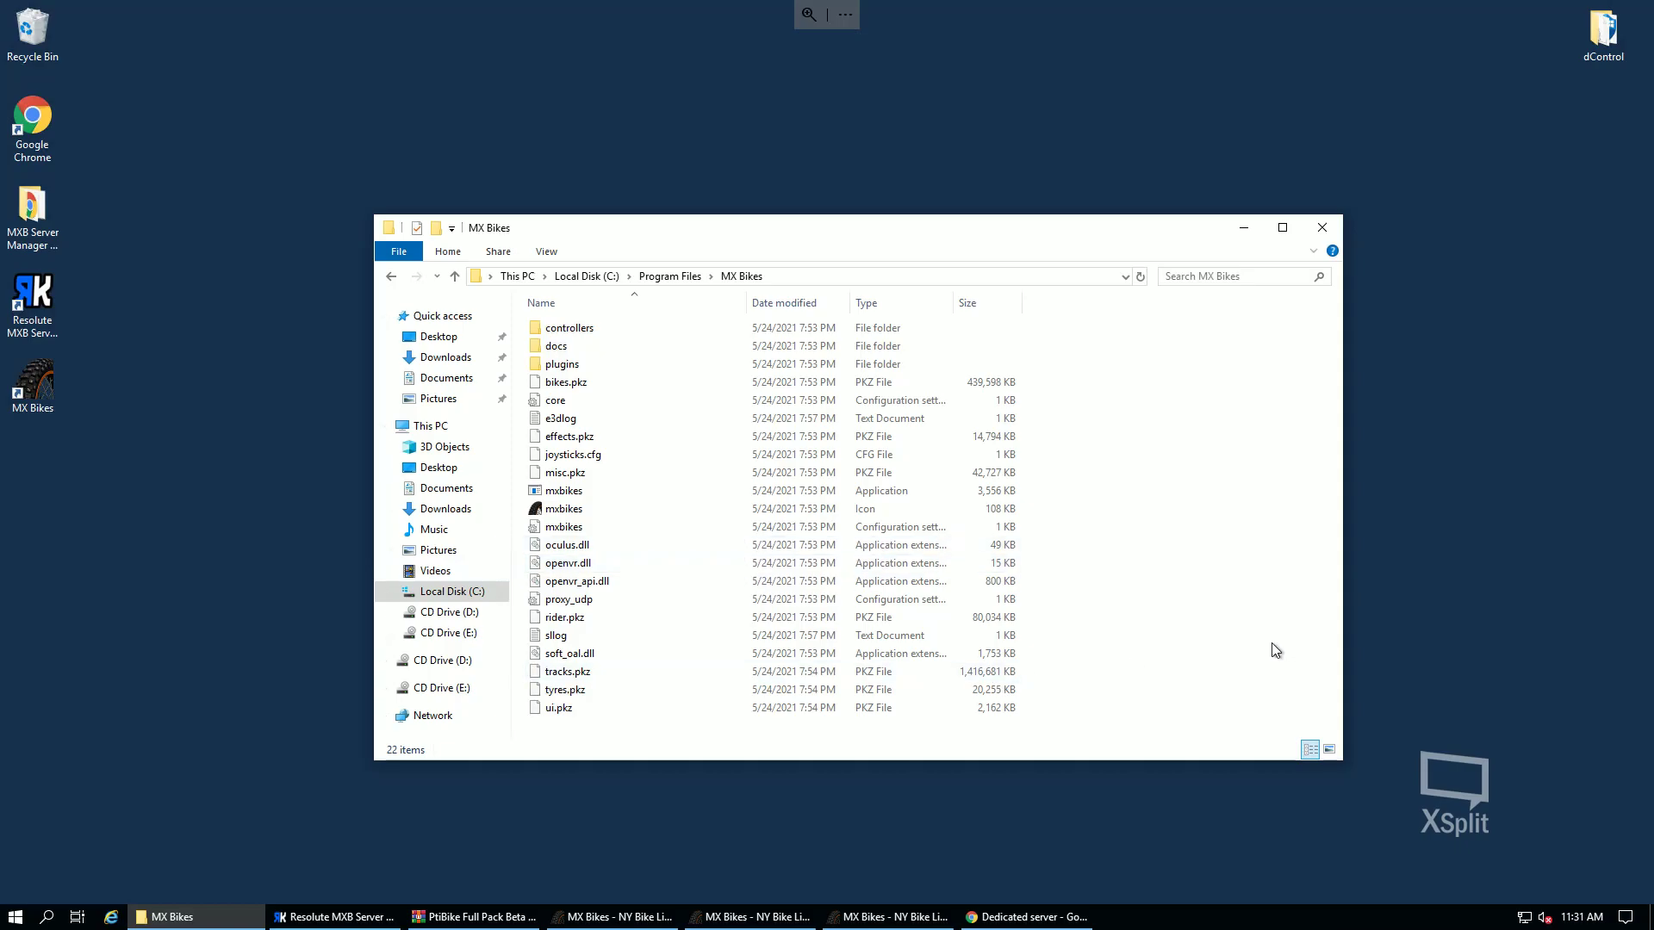
- Create an empty server.ini file in the MX Bikes folder
{"action": "right_click", "coordinate": [1230, 642]}
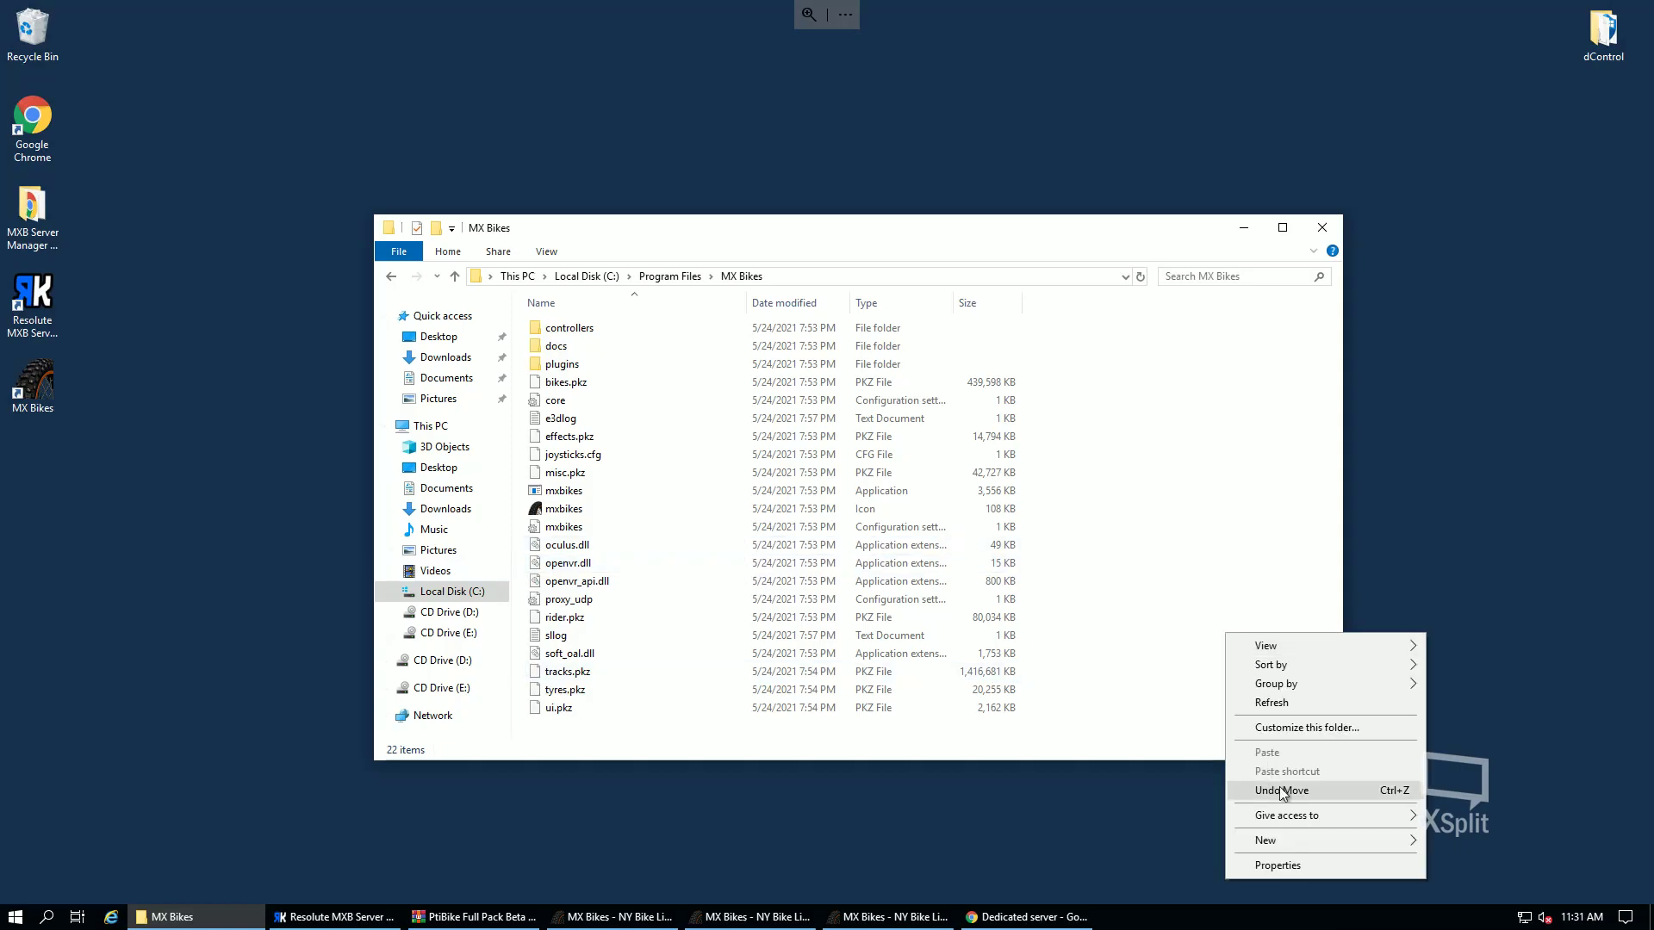
{"action": "mouse_move", "coordinate": [1290, 841]}
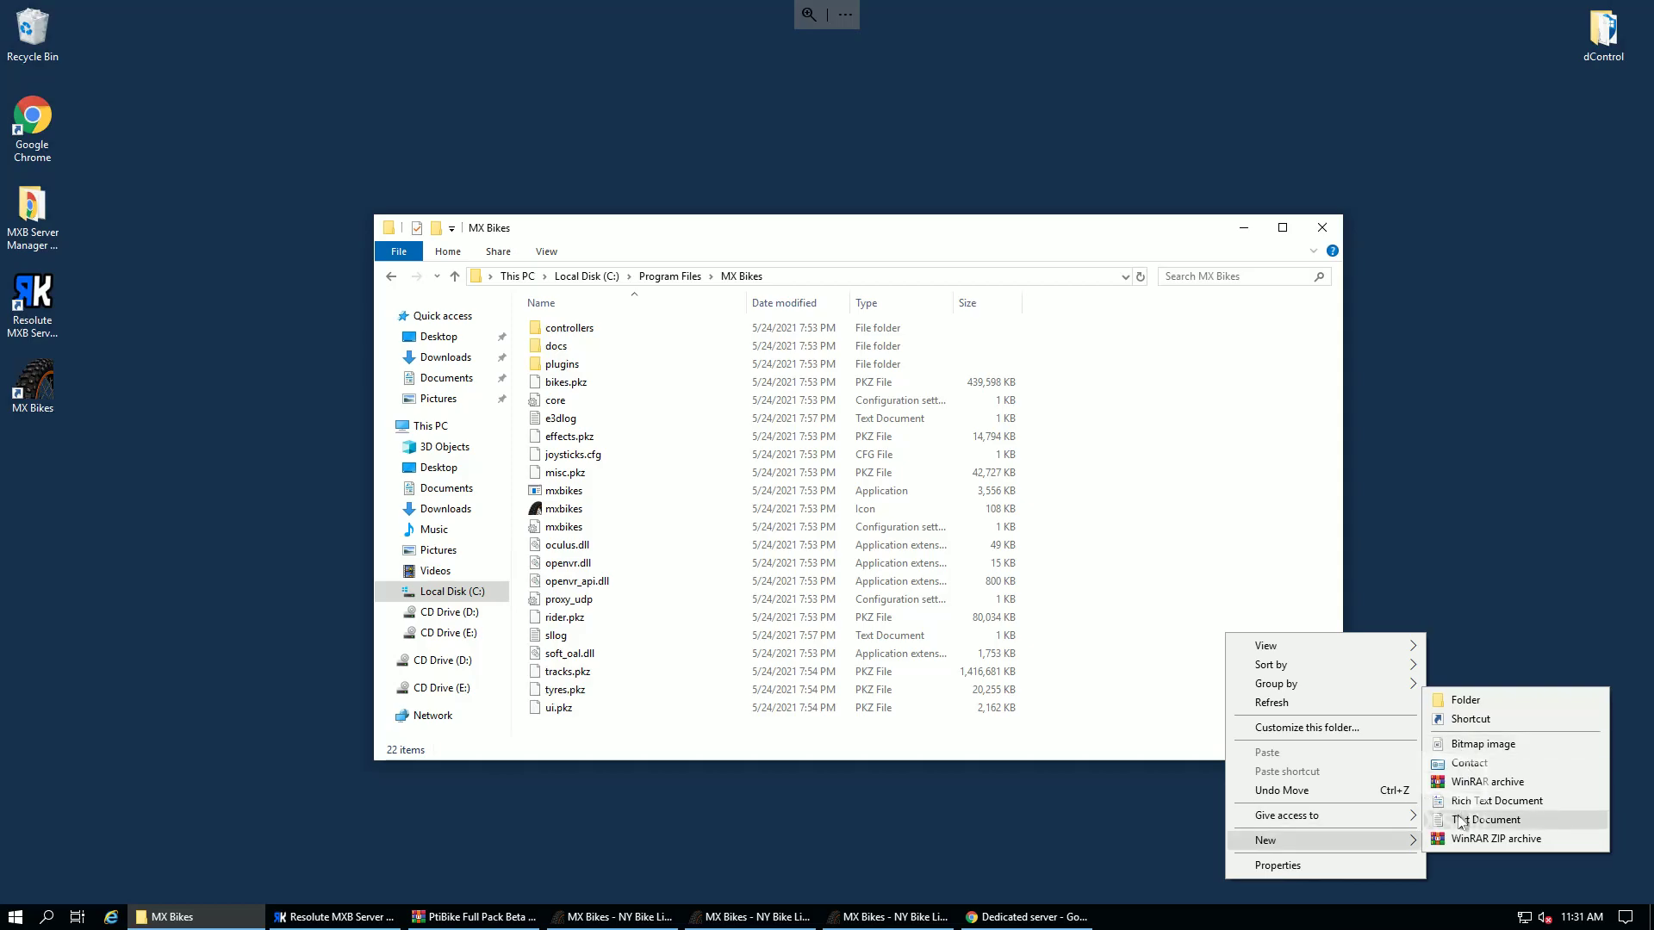
{"action": "left_click", "coordinate": [1482, 819]}
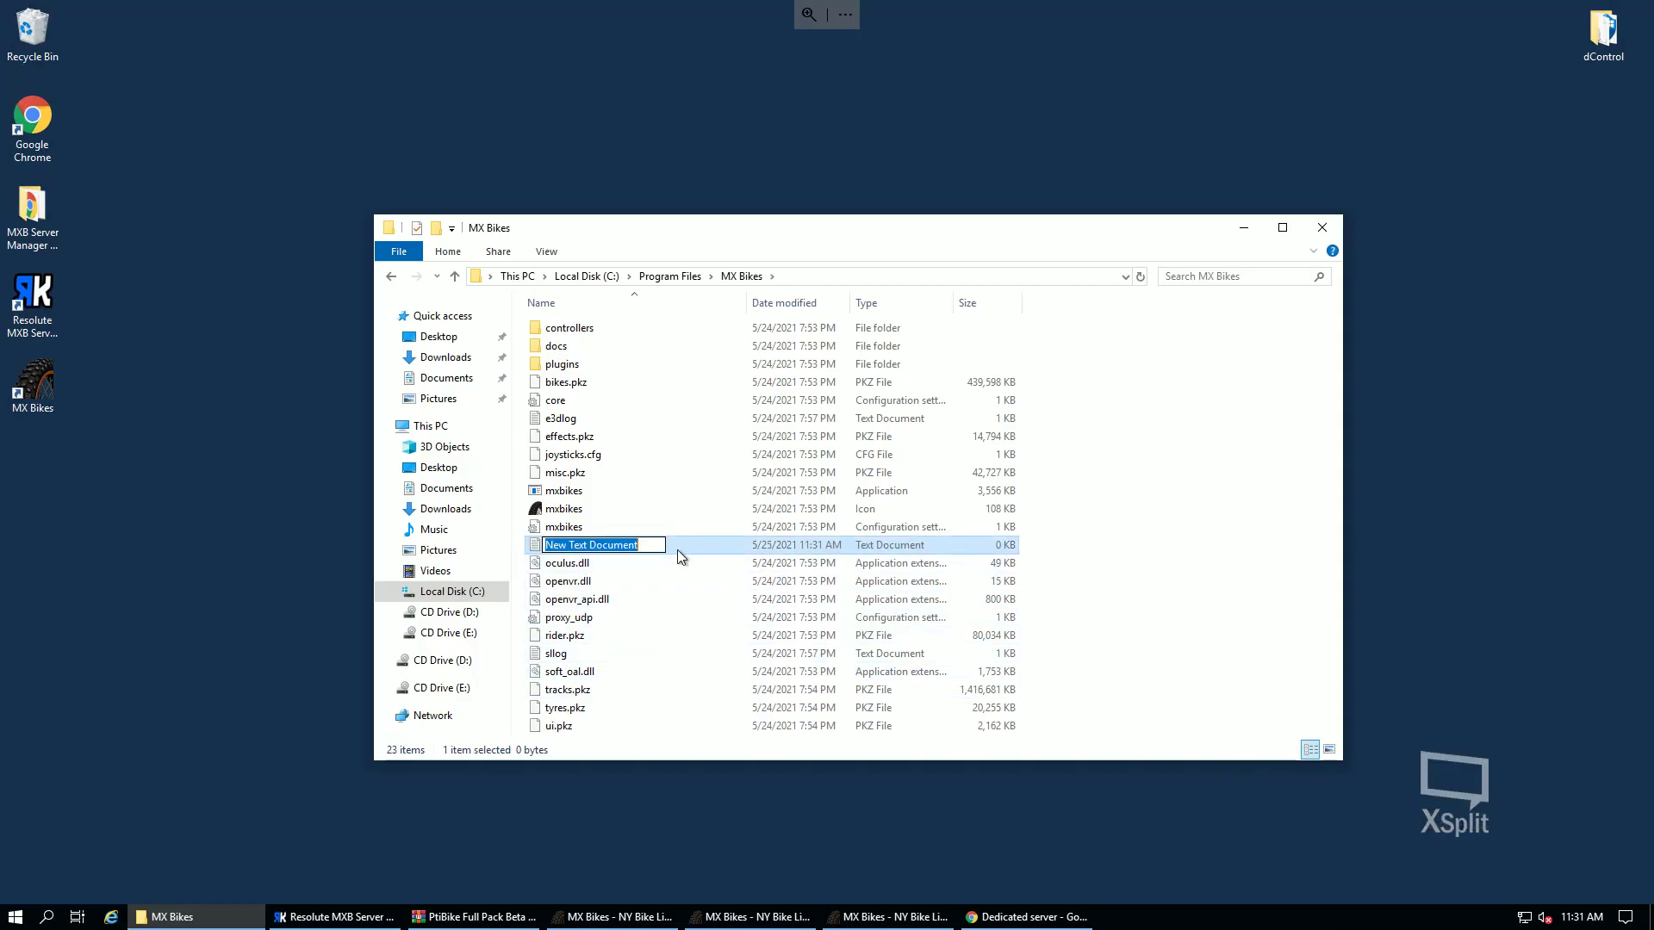
{"action": "type", "text": "server.ini"}
{"action": "key", "text": "Return"}
{"action": "left_click", "coordinate": [1207, 700]}
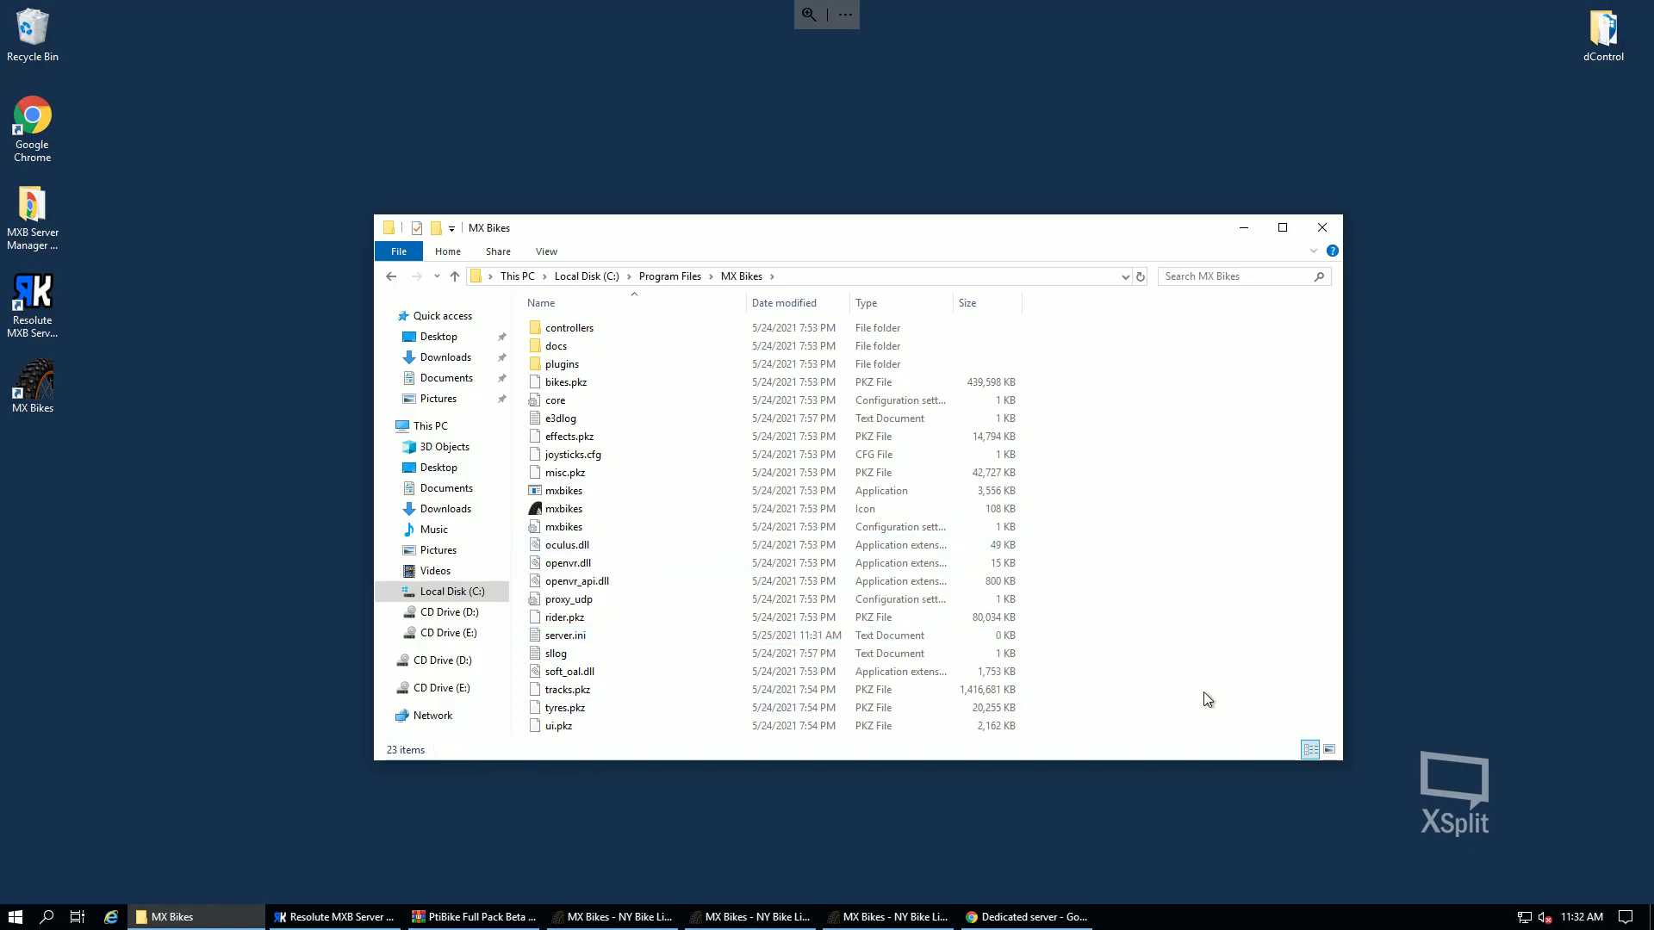
- Add a New Text Document with the default name and open it in Notepad
{"action": "right_click", "coordinate": [1209, 700]}
{"action": "mouse_move", "coordinate": [1270, 659]}
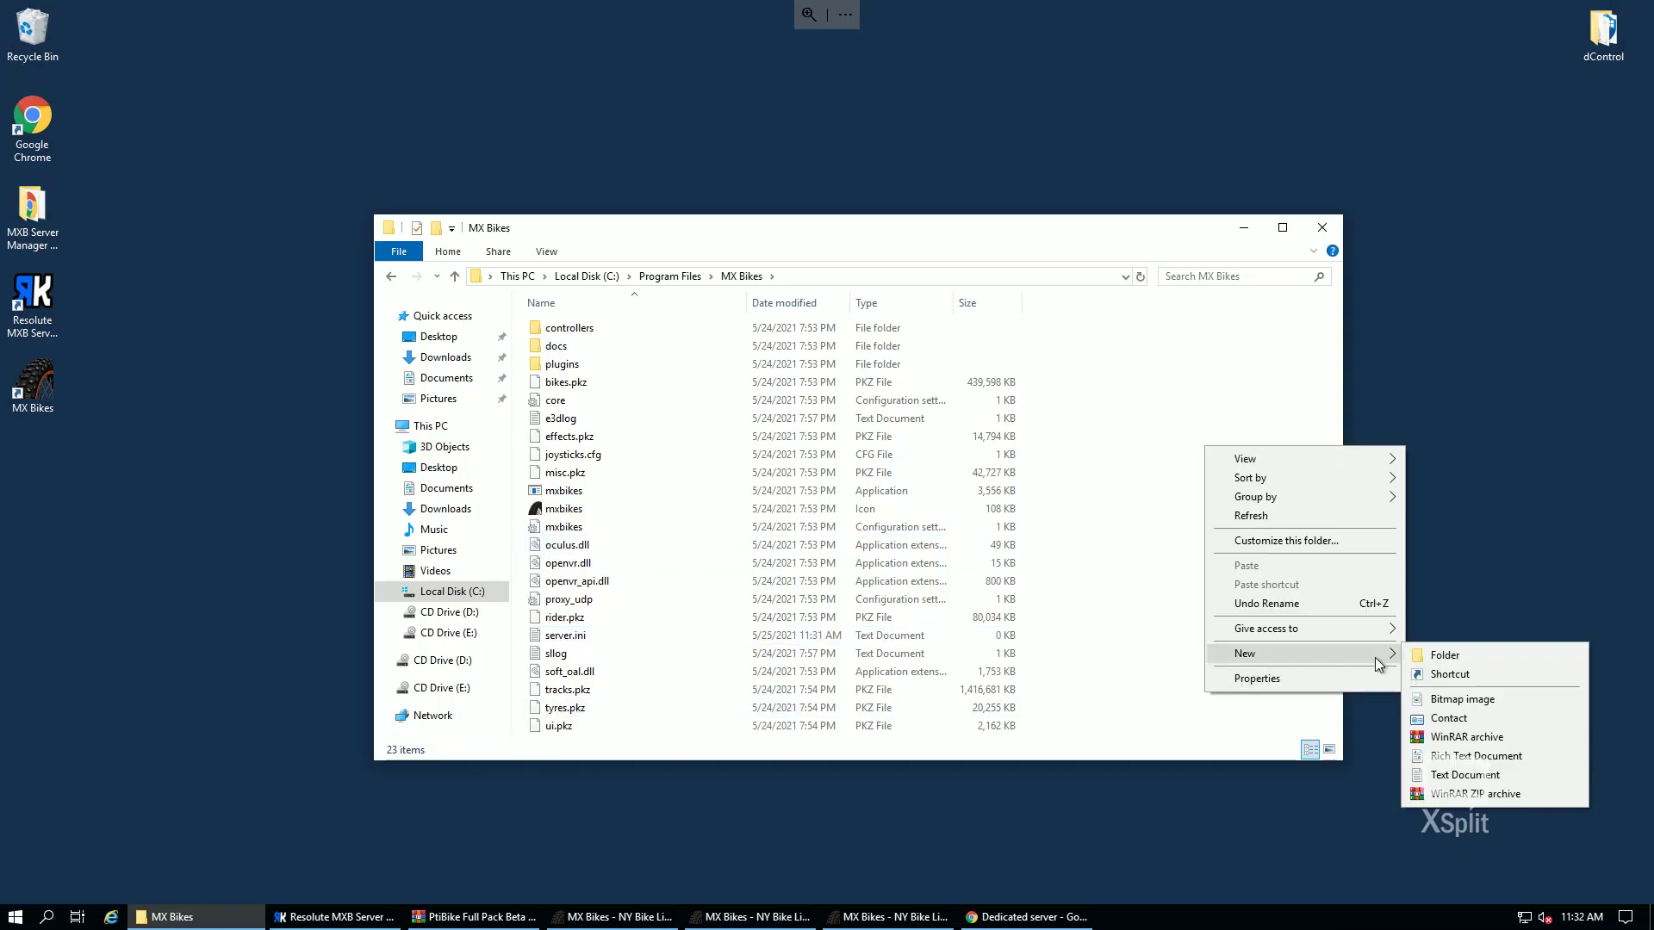
{"action": "left_click", "coordinate": [1465, 774]}
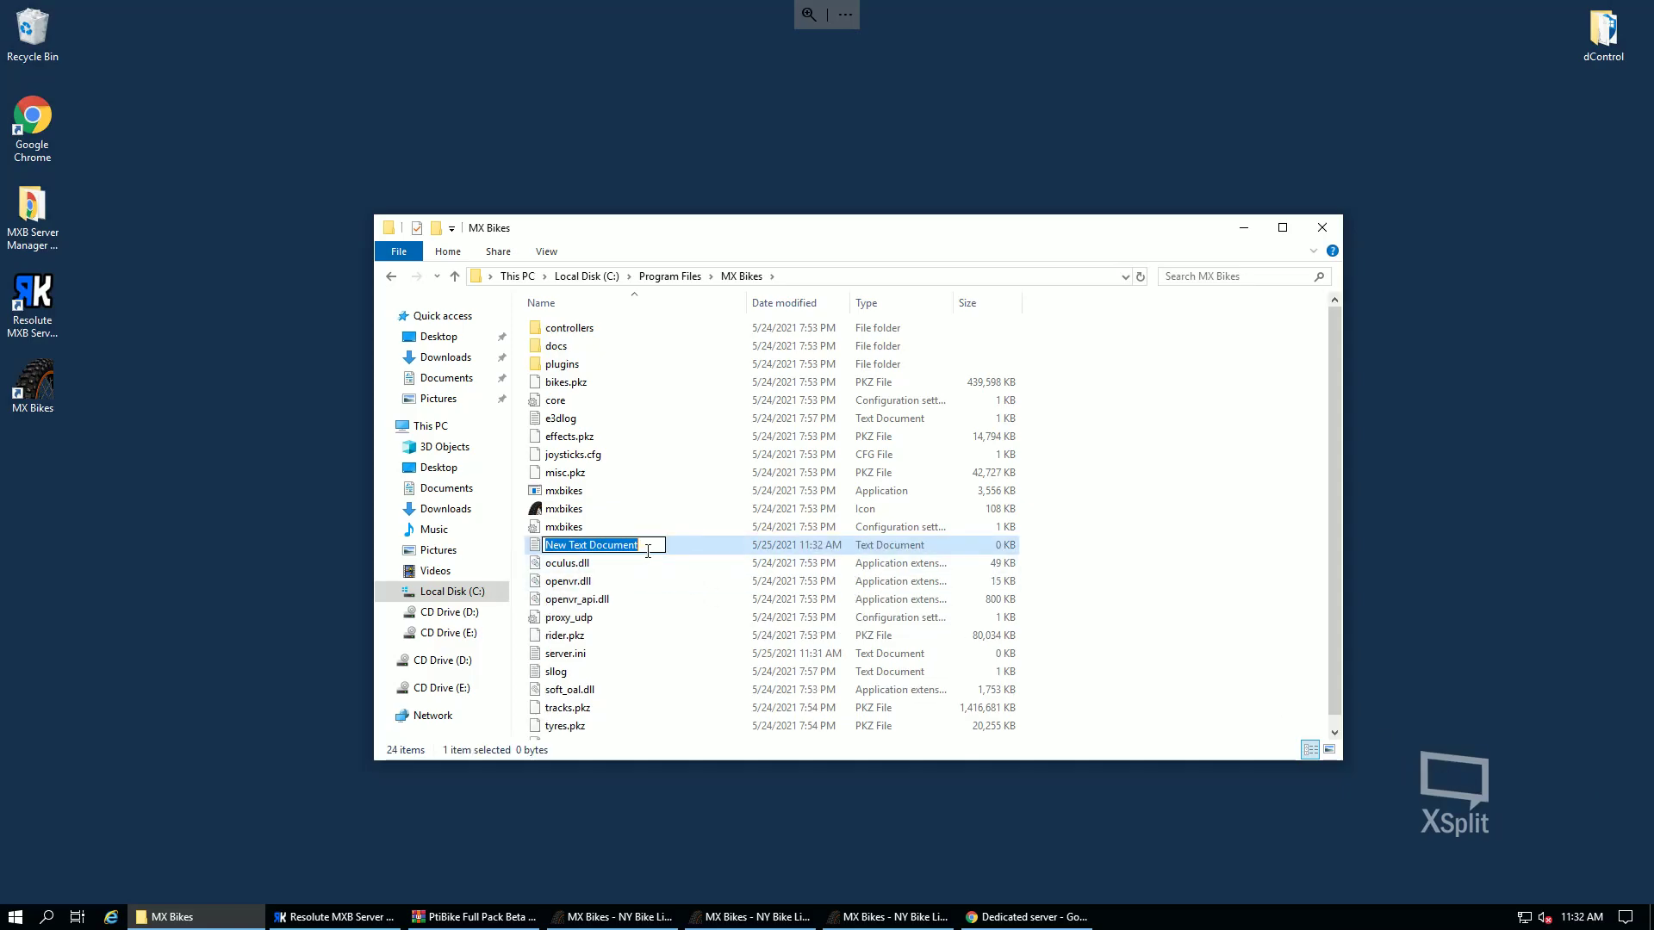
{"action": "key", "text": "Return"}
{"action": "double_click", "coordinate": [639, 544]}
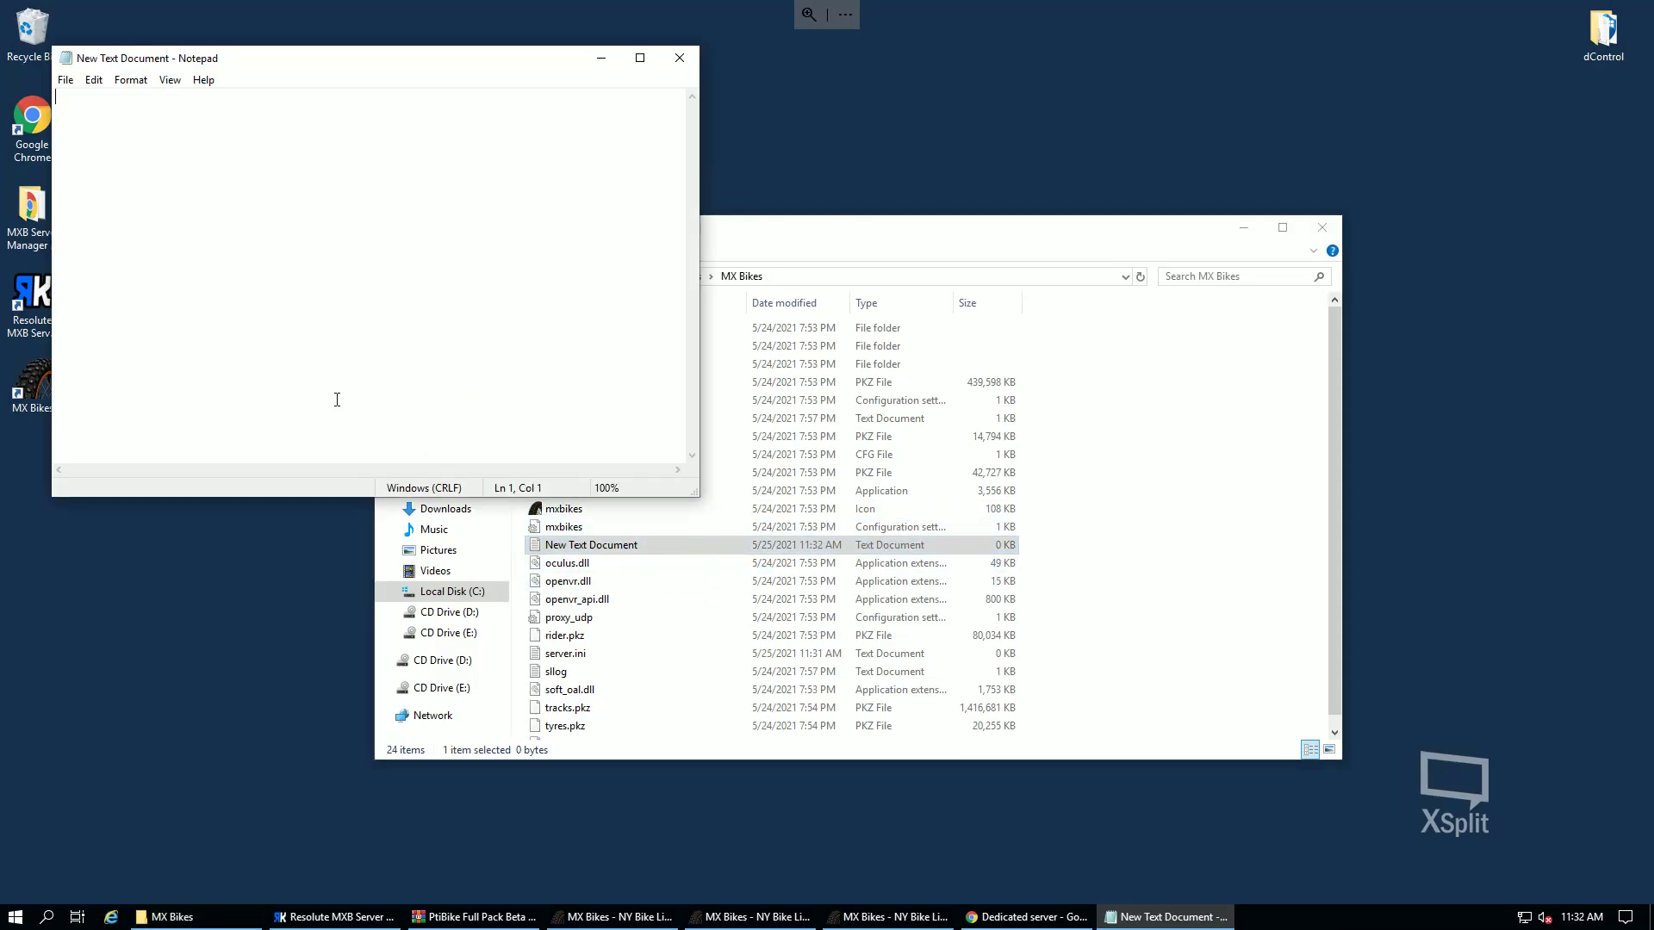
- Paste the launch command and correct it to 'mxbikes.exe -dedicated 54210 -set params server.ini'
{"action": "type", "text": "mxbikes.exe -dedicated 54210 -set params dedicated.ini"}
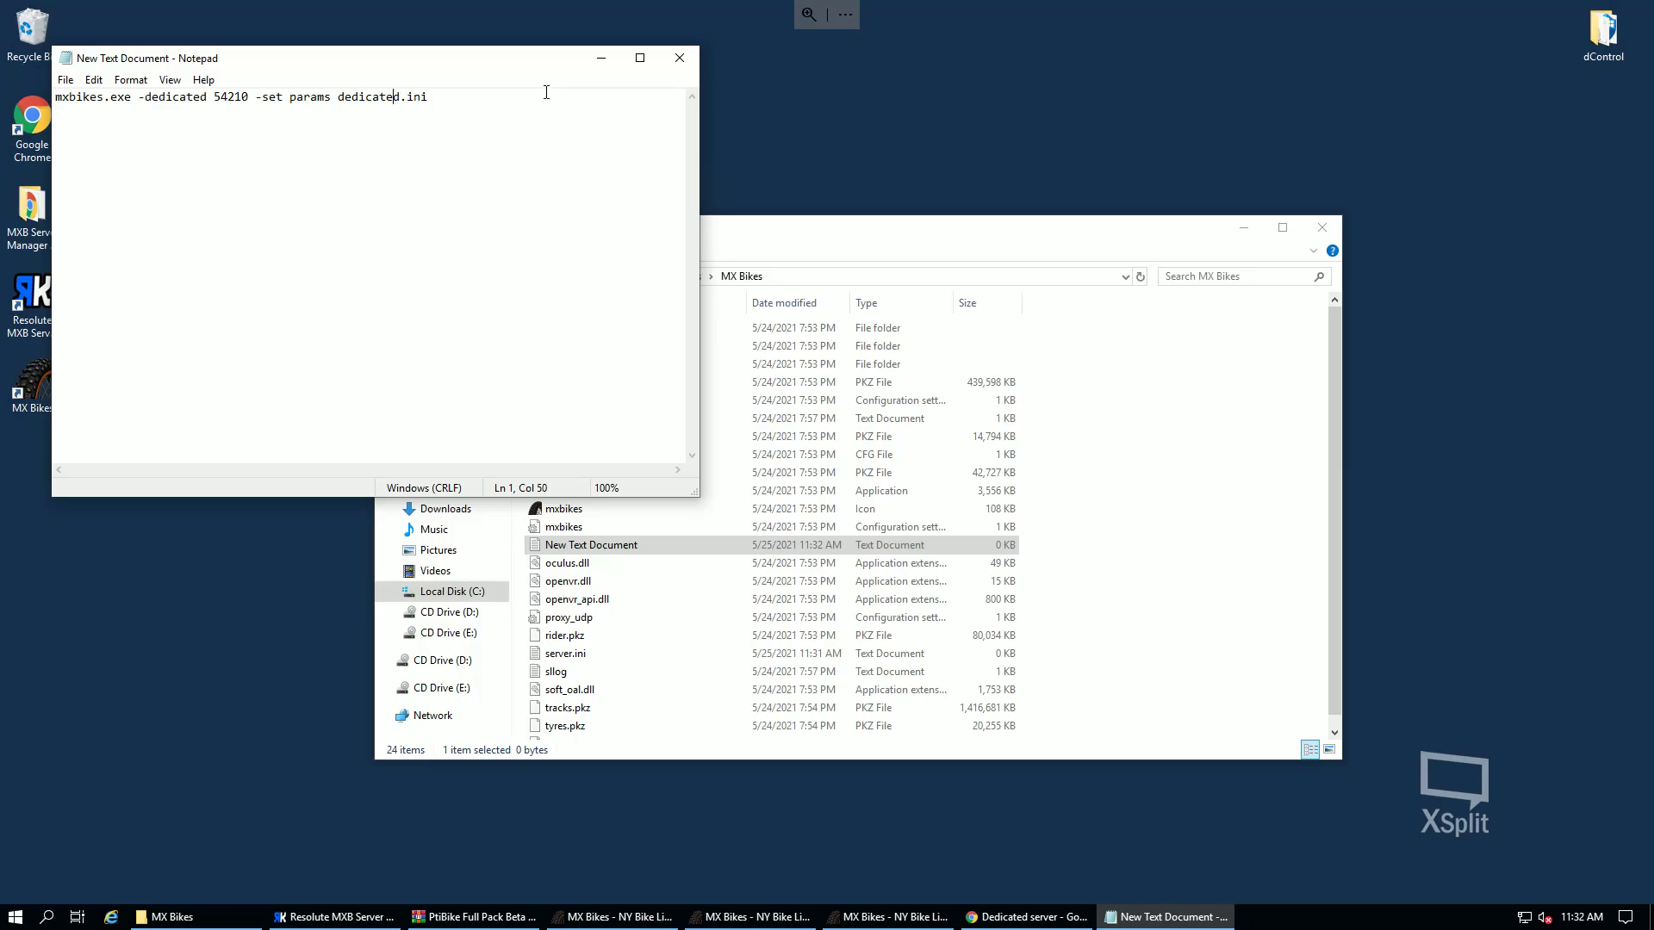
{"action": "key", "text": "BackSpace"}
{"action": "key", "text": "BackSpace"}
{"action": "key", "text": "BackSpace"}
{"action": "key", "text": "BackSpace"}
{"action": "key", "text": "BackSpace"}
{"action": "key", "text": "BackSpace"}
{"action": "left_click_drag", "start_coordinate": [405, 97], "coordinate": [97, 97]}
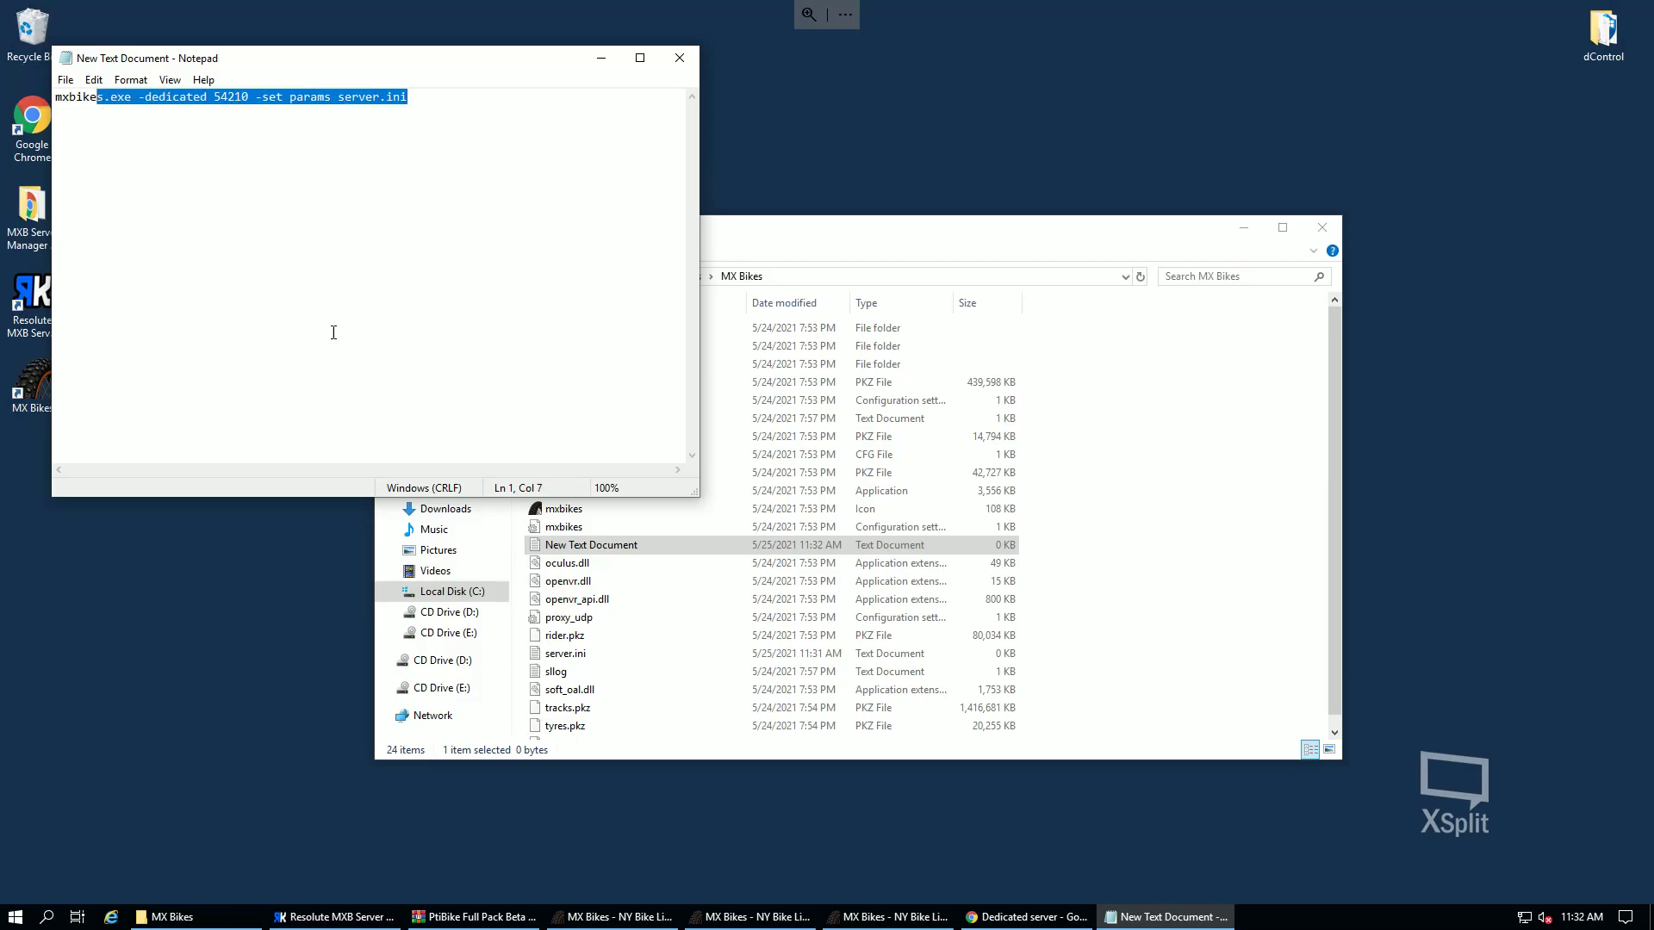
{"action": "left_click", "coordinate": [249, 97]}
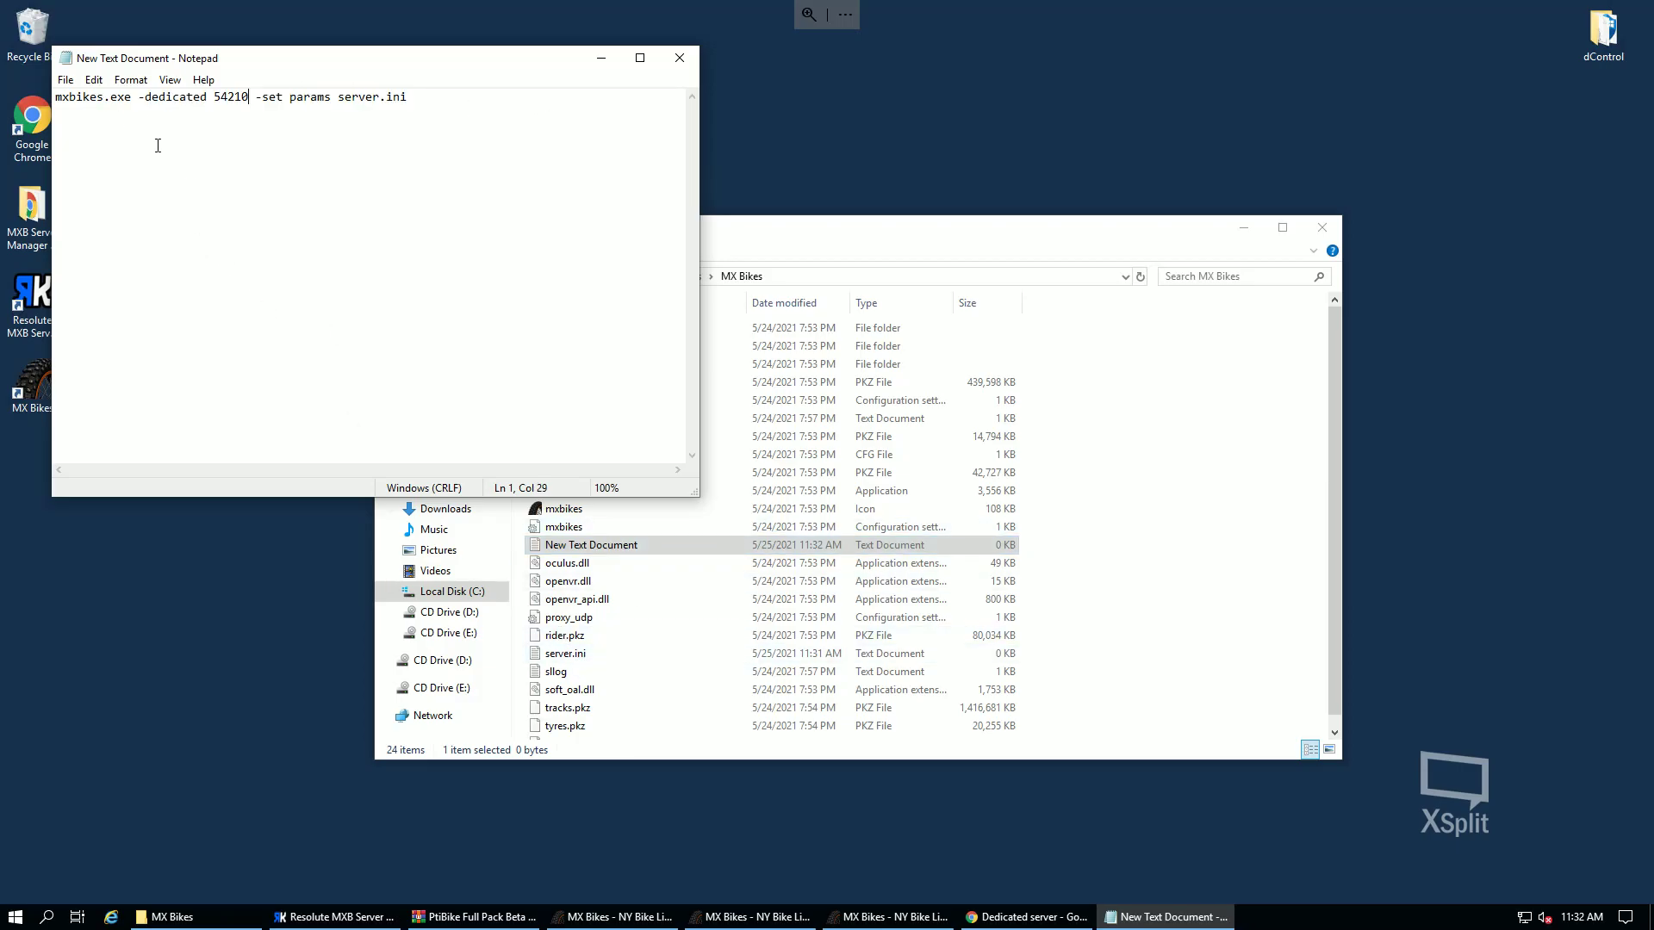
{"action": "double_click", "coordinate": [228, 97]}
{"action": "left_click", "coordinate": [228, 96]}
- Save the text as start.bat with the All Files type in the MX Bikes folder
{"action": "left_click", "coordinate": [66, 79]}
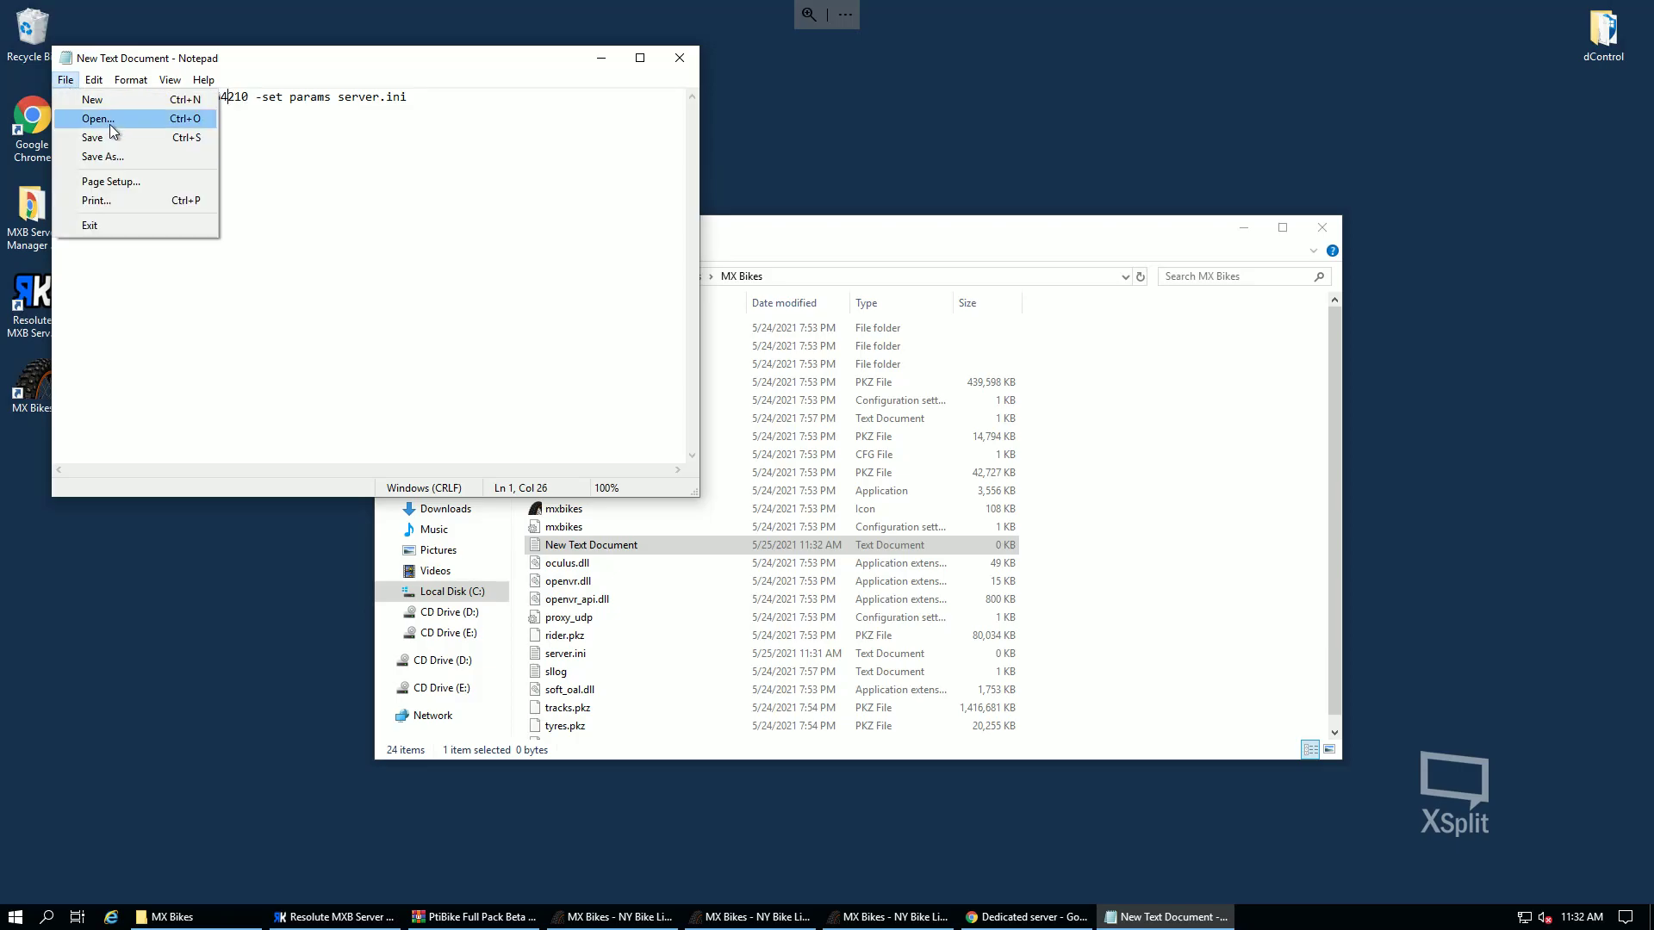
{"action": "left_click", "coordinate": [139, 158]}
{"action": "left_click", "coordinate": [246, 487]}
{"action": "left_click", "coordinate": [224, 519]}
{"action": "left_click_drag", "start_coordinate": [263, 465], "coordinate": [160, 465]}
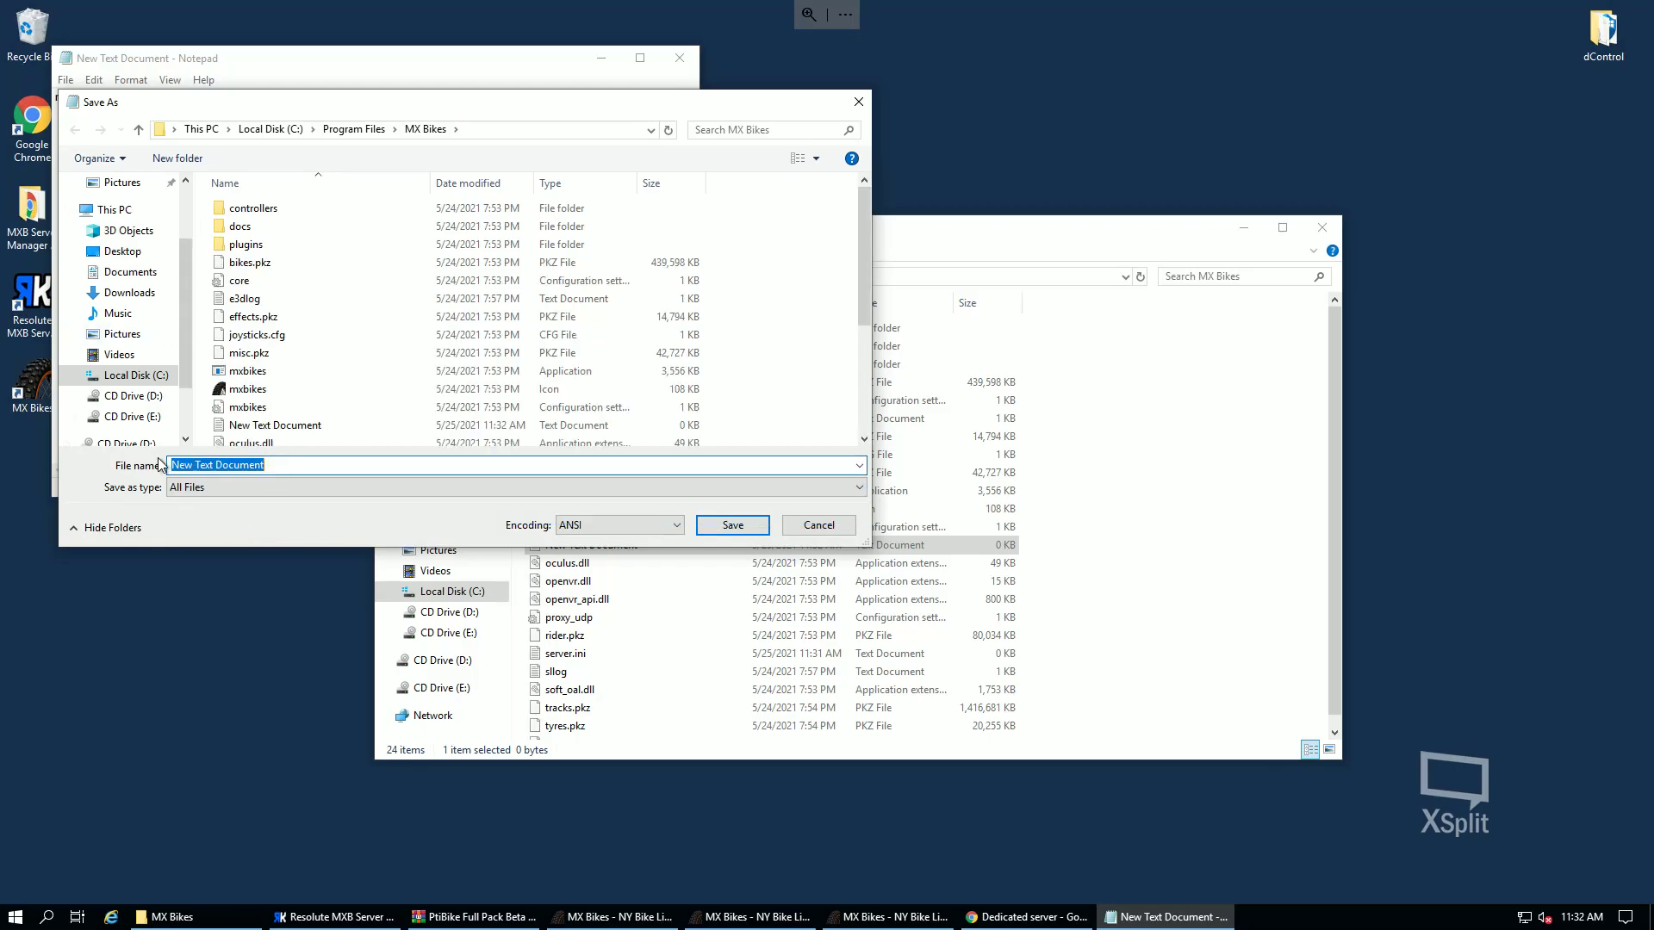
{"action": "type", "text": "start.bat"}
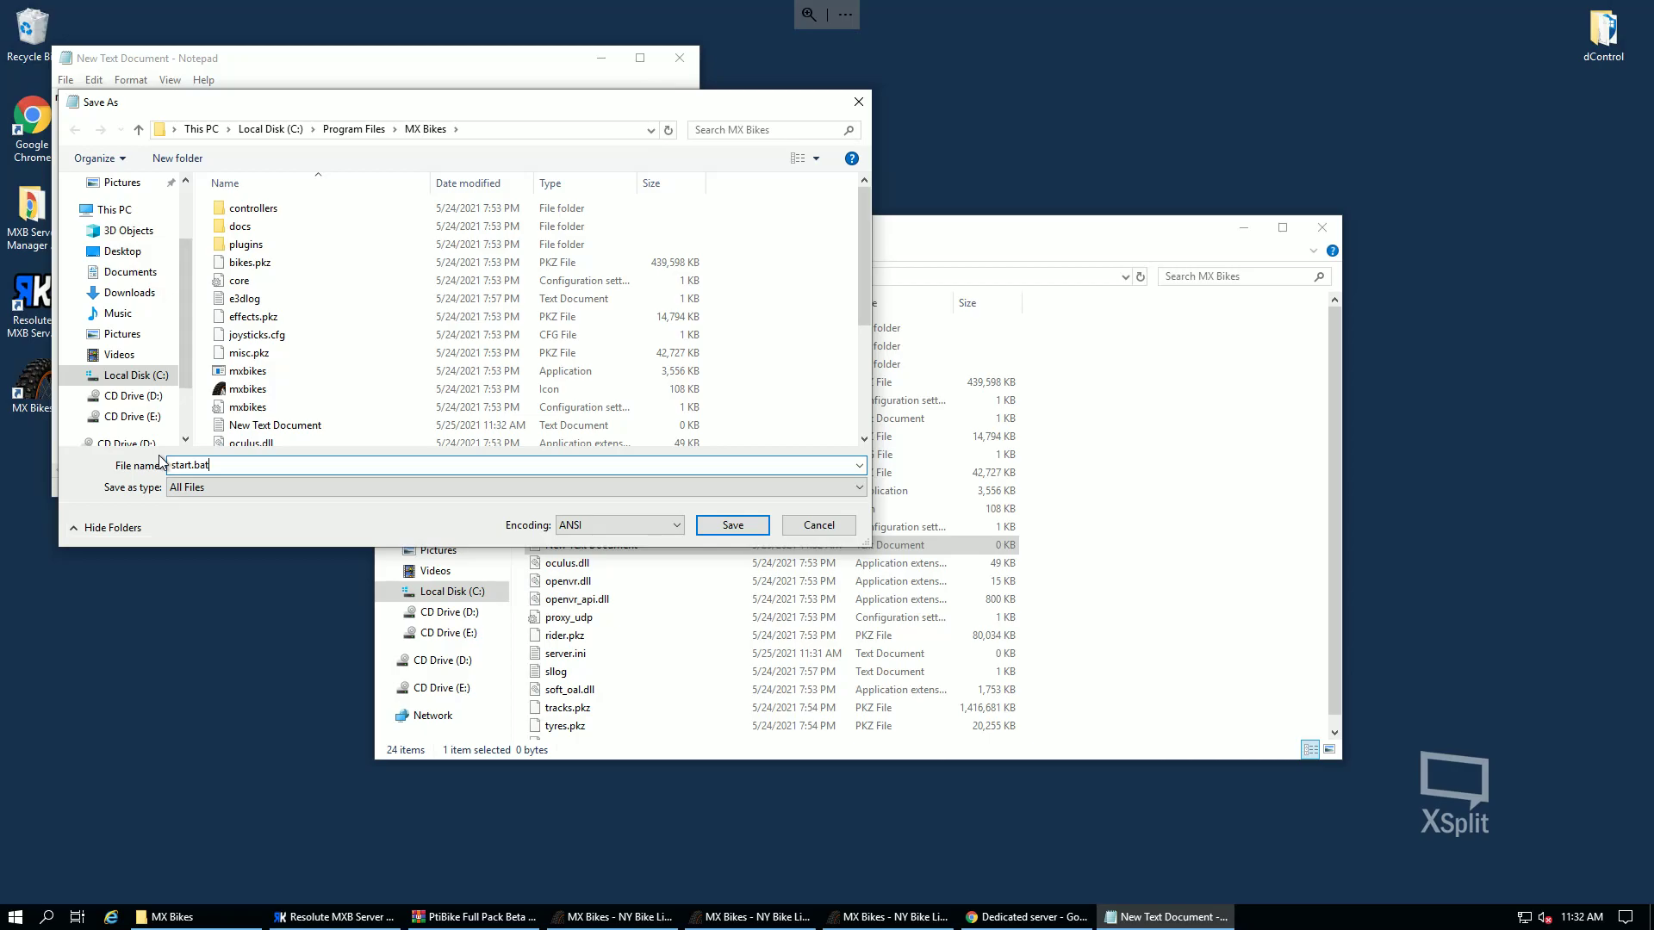
{"action": "key", "text": "Return"}
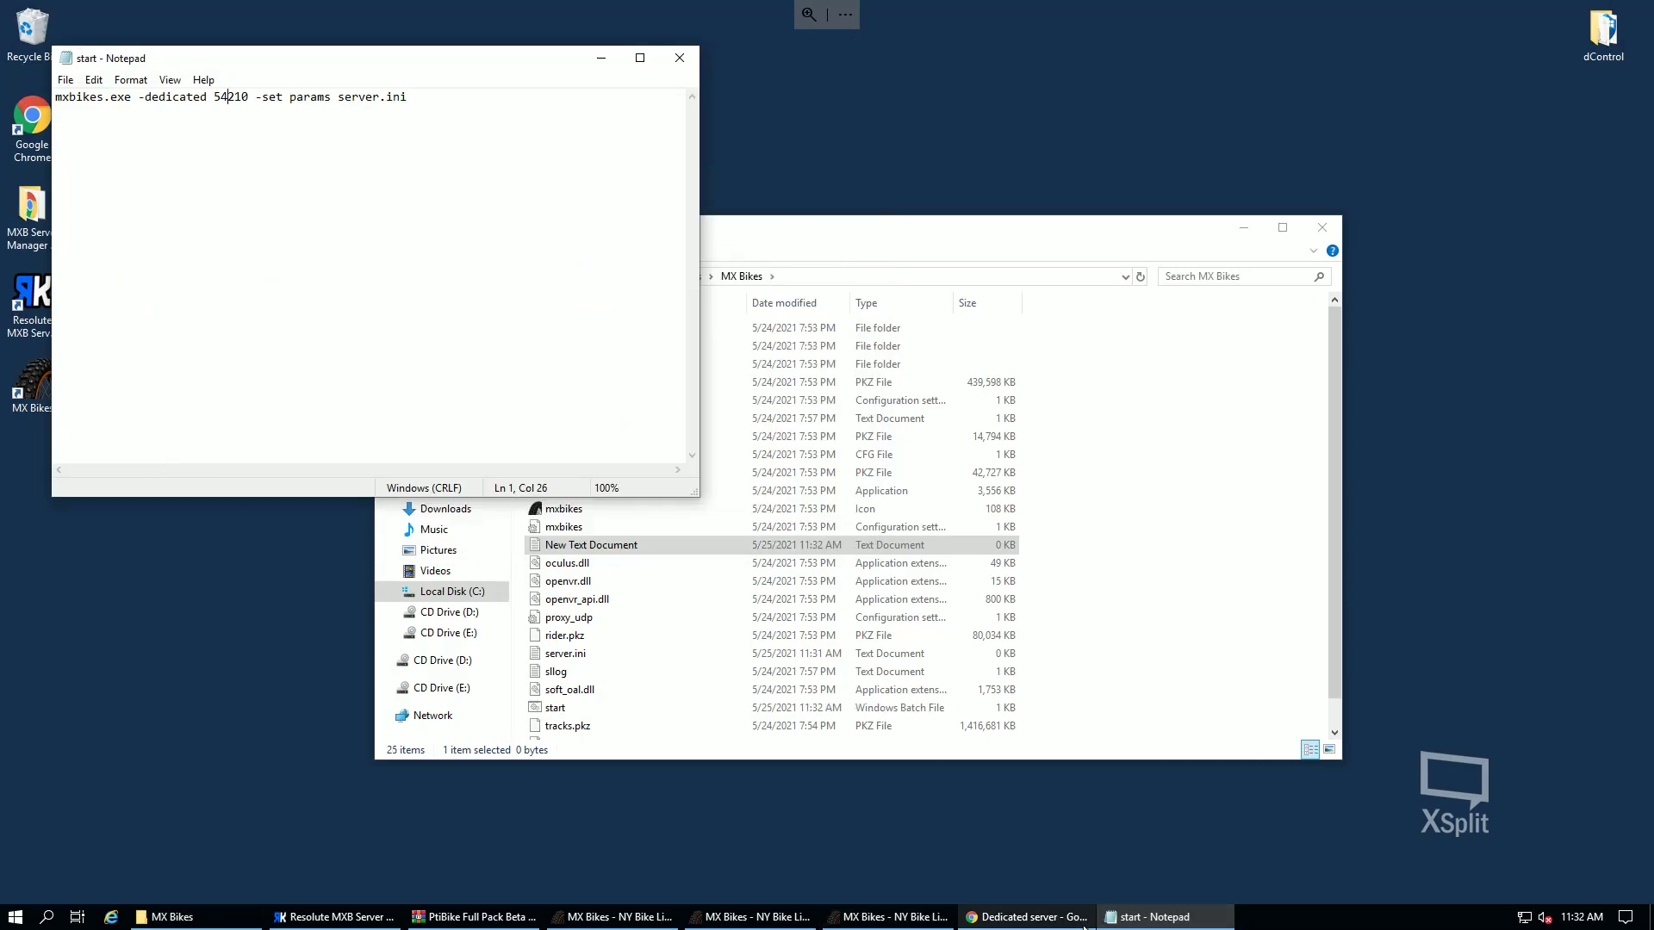
- Select the whole server.ini format template on the Dedicated server forum page
{"action": "left_click", "coordinate": [1023, 916]}
{"action": "scroll", "coordinate": [720, 690], "scroll_direction": "down", "scroll_amount": 6}
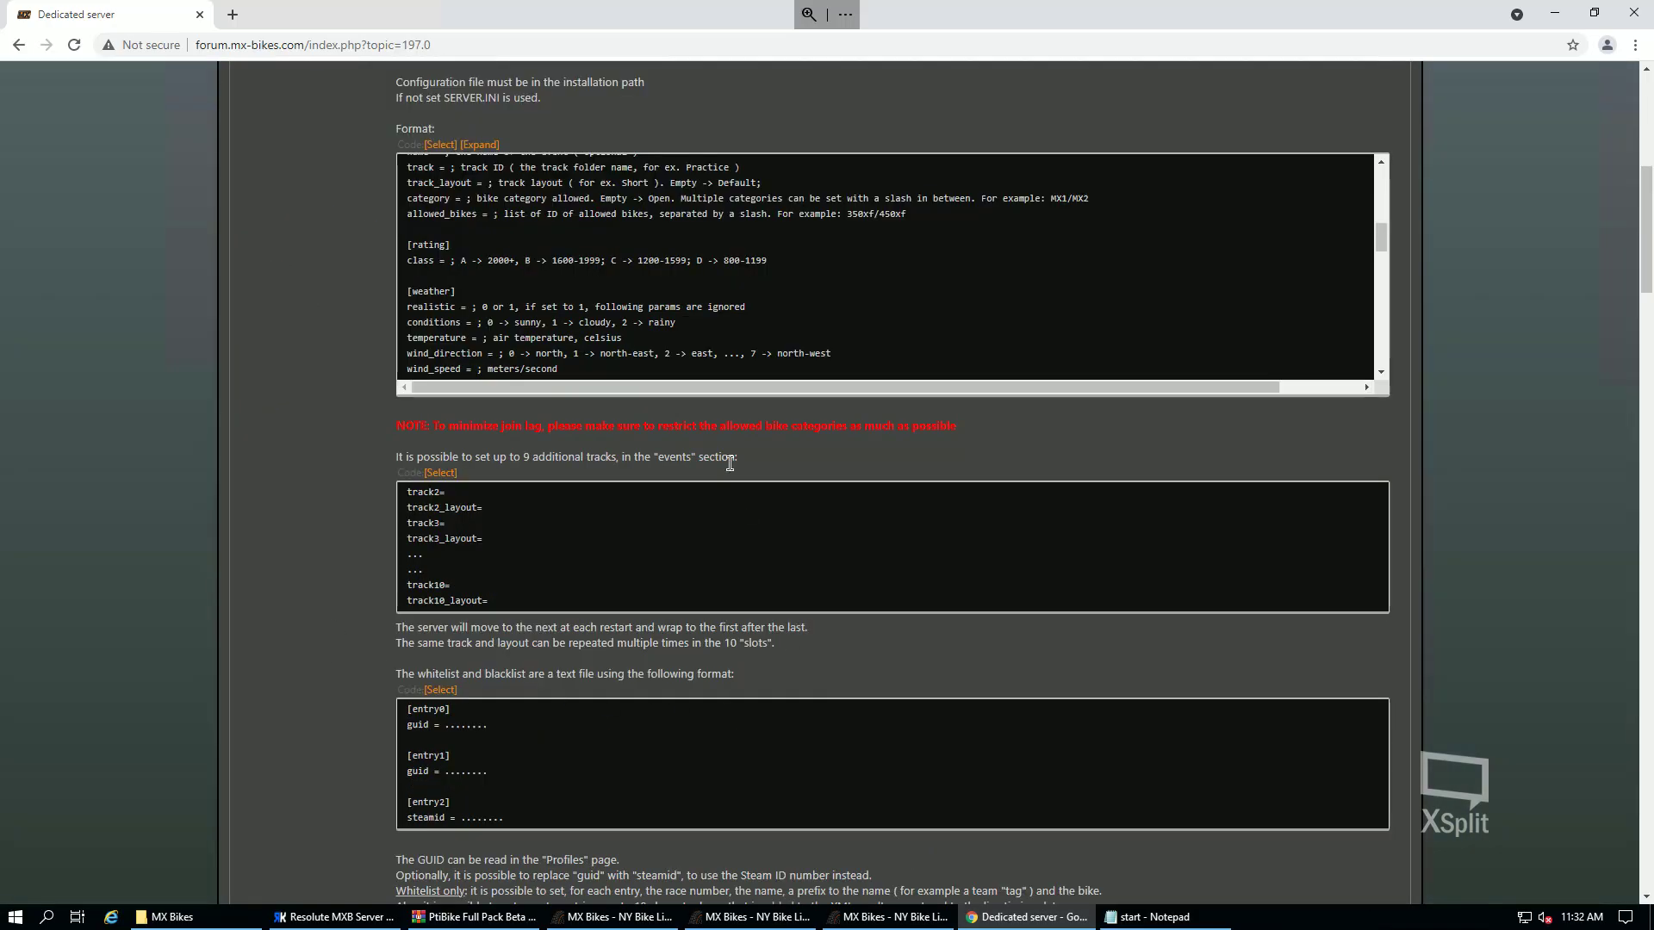
{"action": "left_click", "coordinate": [438, 146]}
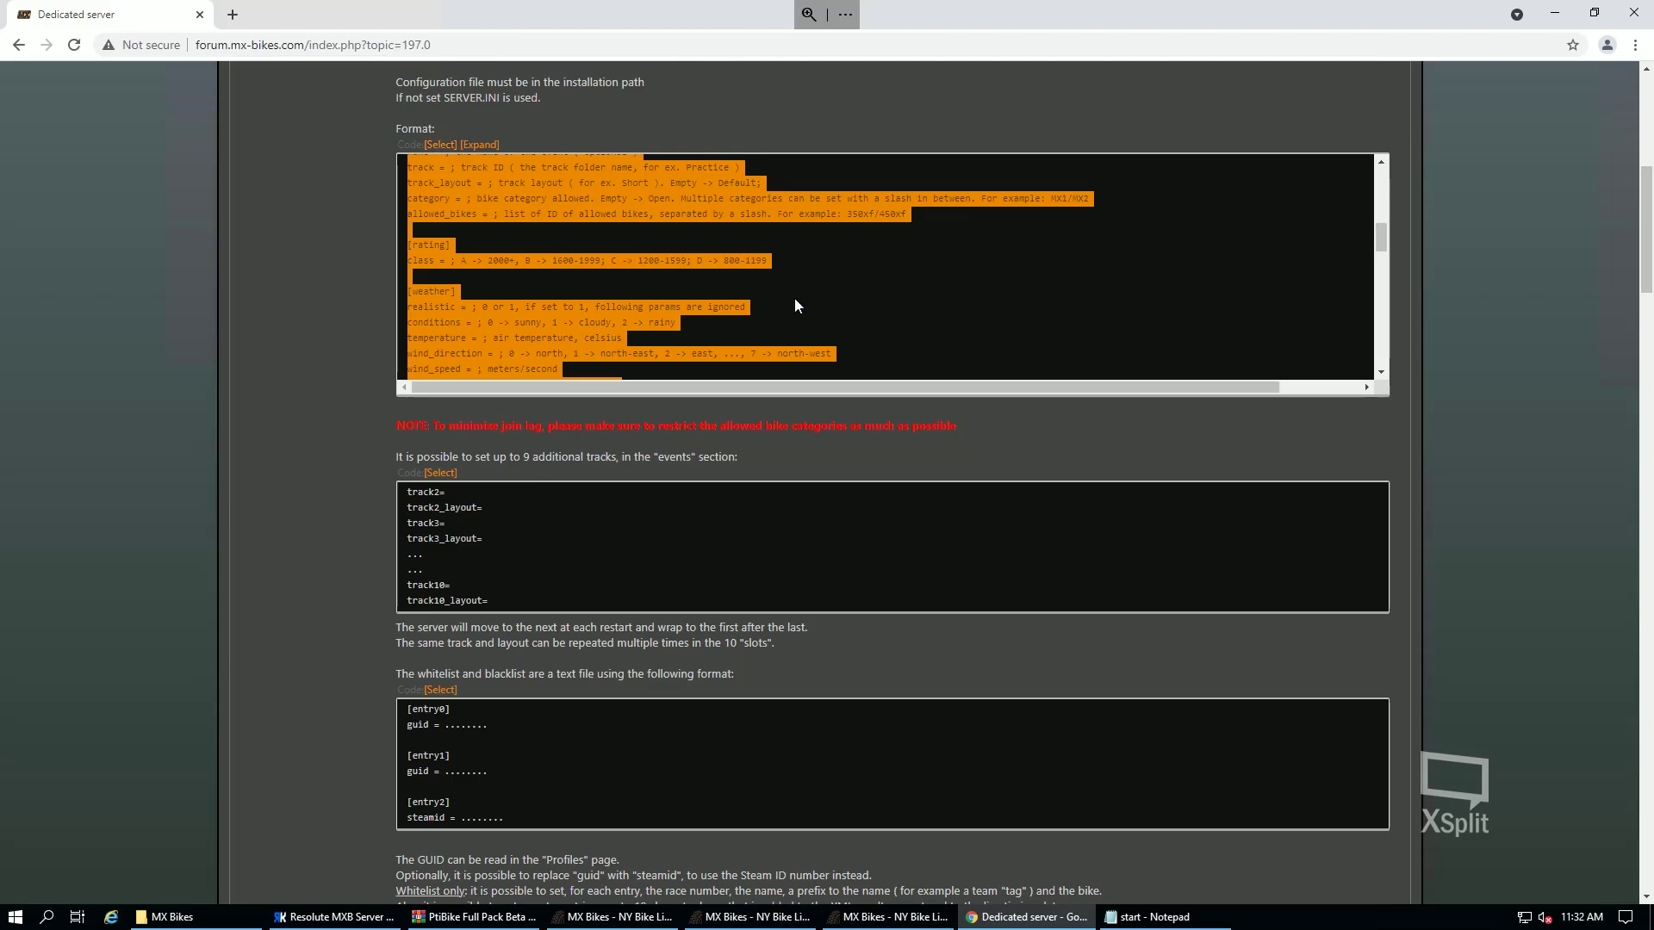
- Close start.bat in Notepad and open the empty server.ini instead
{"action": "left_click", "coordinate": [1555, 13]}
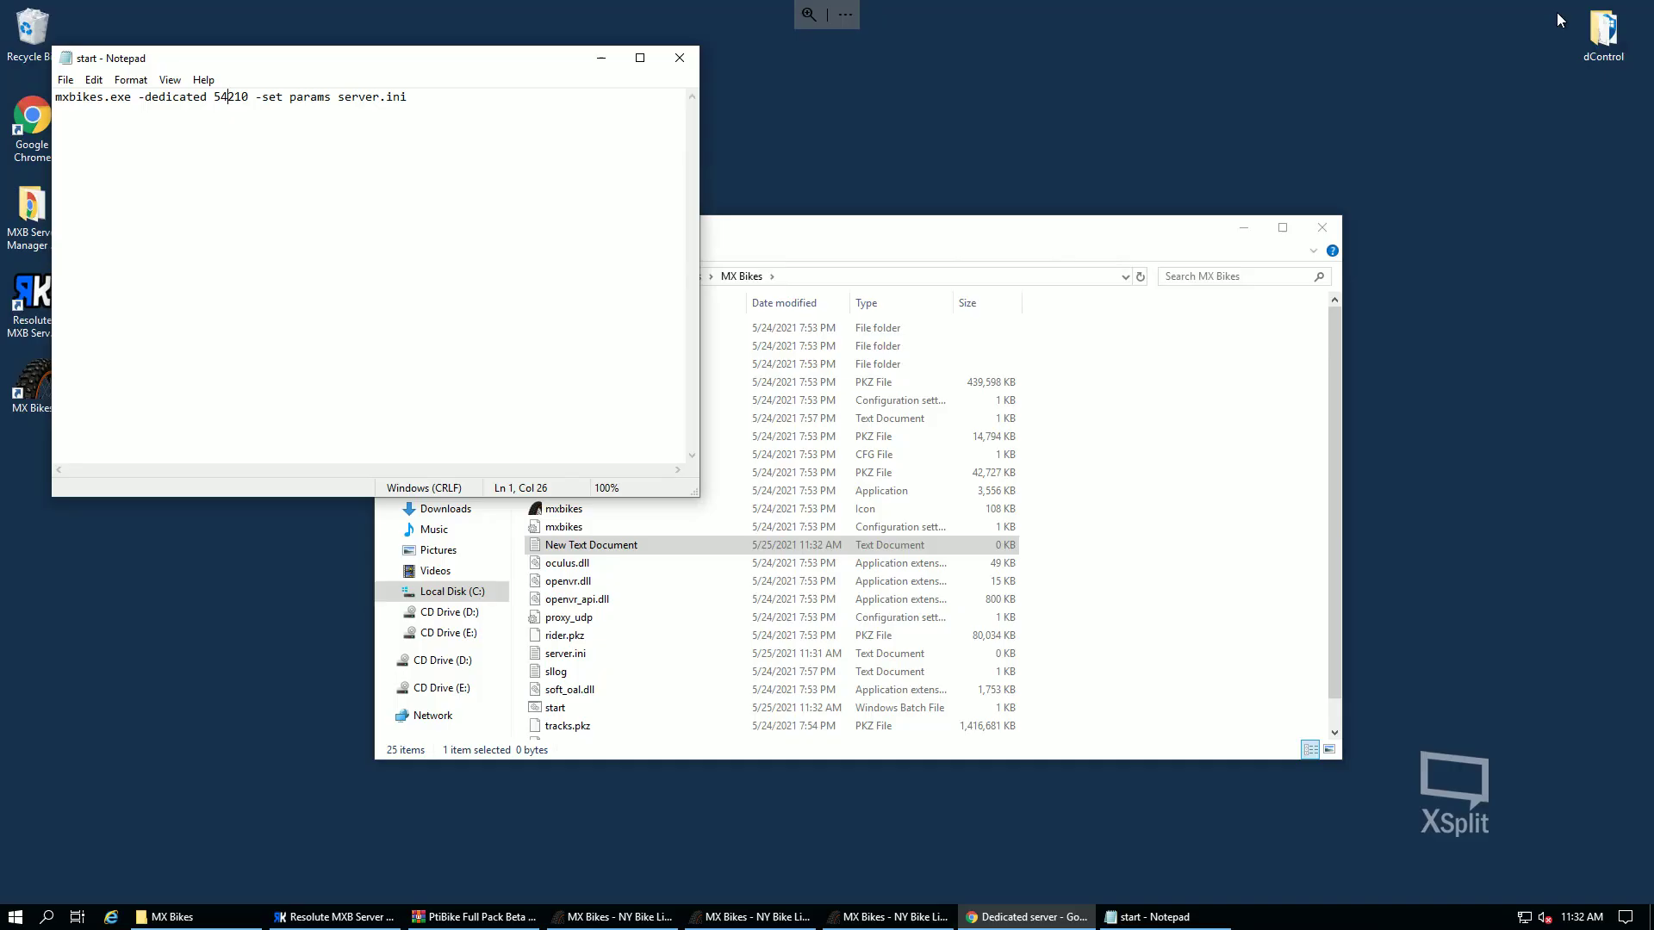
{"action": "left_click", "coordinate": [679, 58]}
{"action": "left_click", "coordinate": [1165, 607]}
{"action": "double_click", "coordinate": [601, 653]}
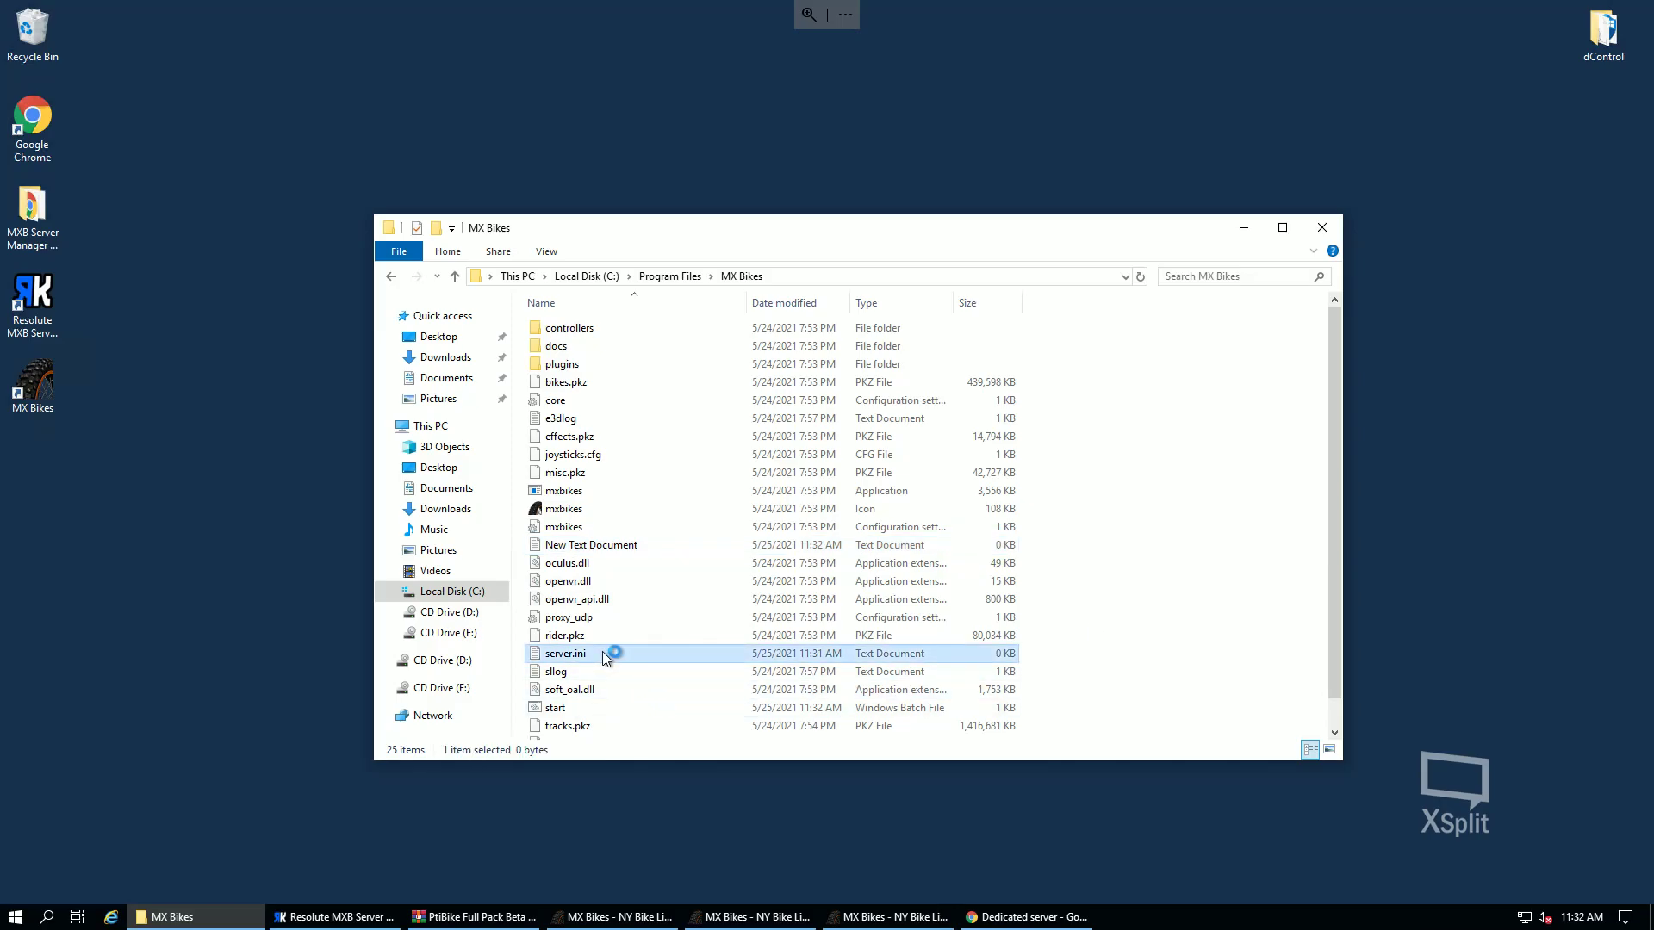
- Paste the server config template into server.ini, with name = test and maxclient = 40
{"action": "key", "text": "ctrl+v"}
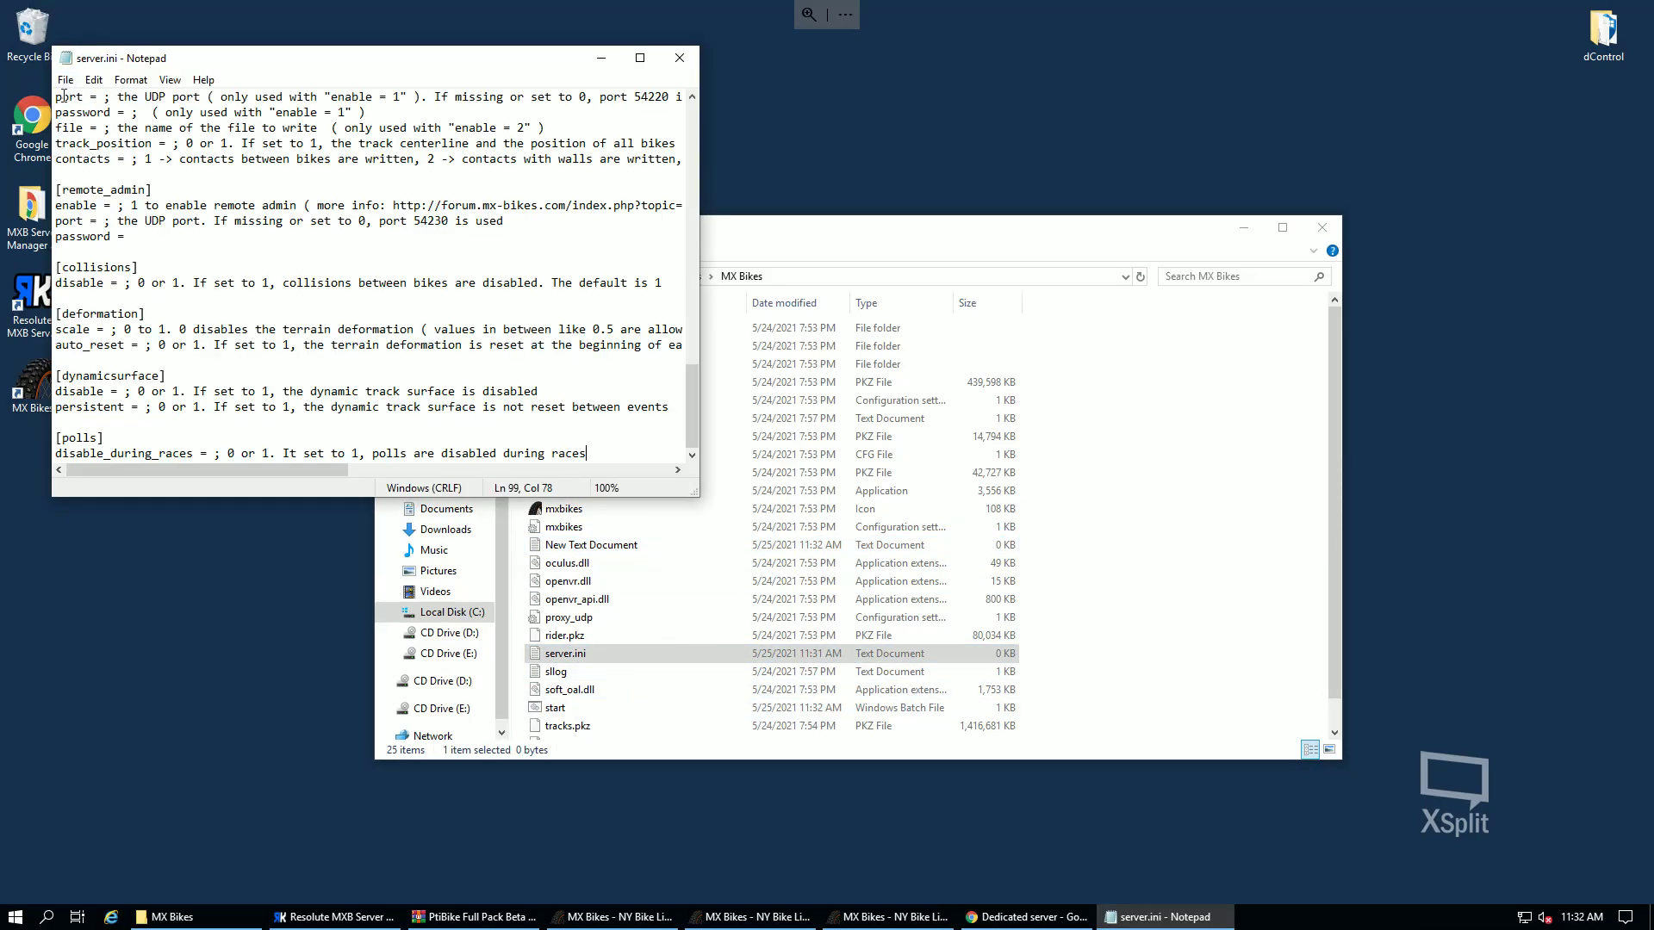
{"action": "left_click", "coordinate": [65, 79]}
{"action": "left_click", "coordinate": [542, 118]}
{"action": "scroll", "coordinate": [270, 171], "scroll_direction": "up", "scroll_amount": 10}
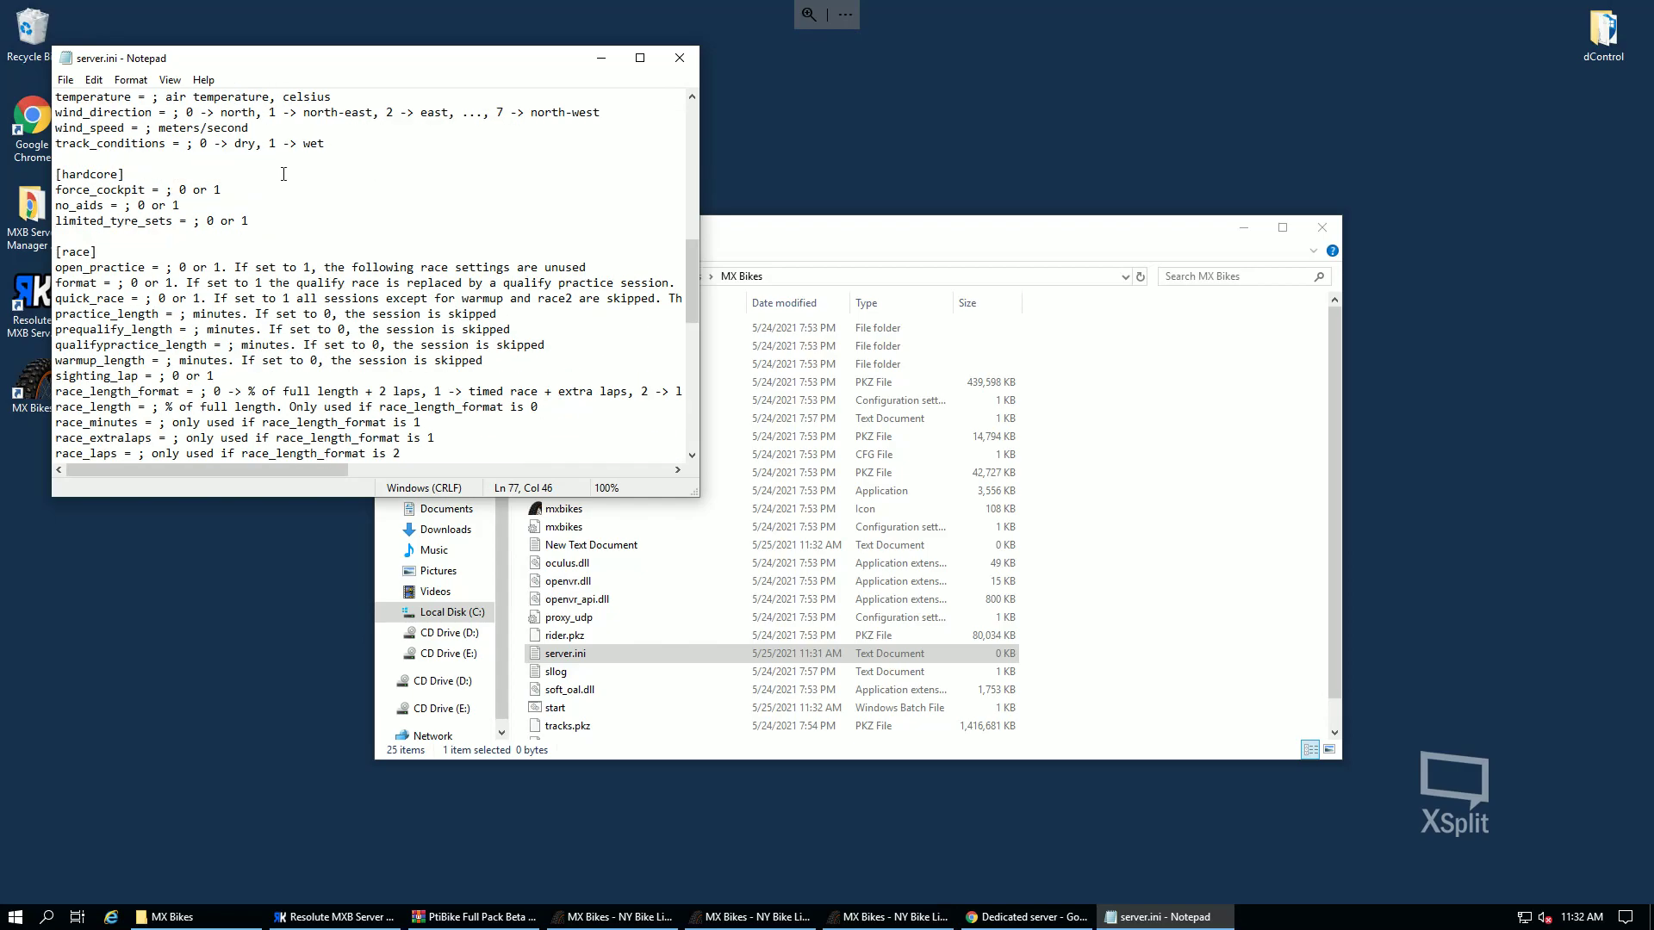
{"action": "scroll", "coordinate": [269, 171], "scroll_direction": "up", "scroll_amount": 13}
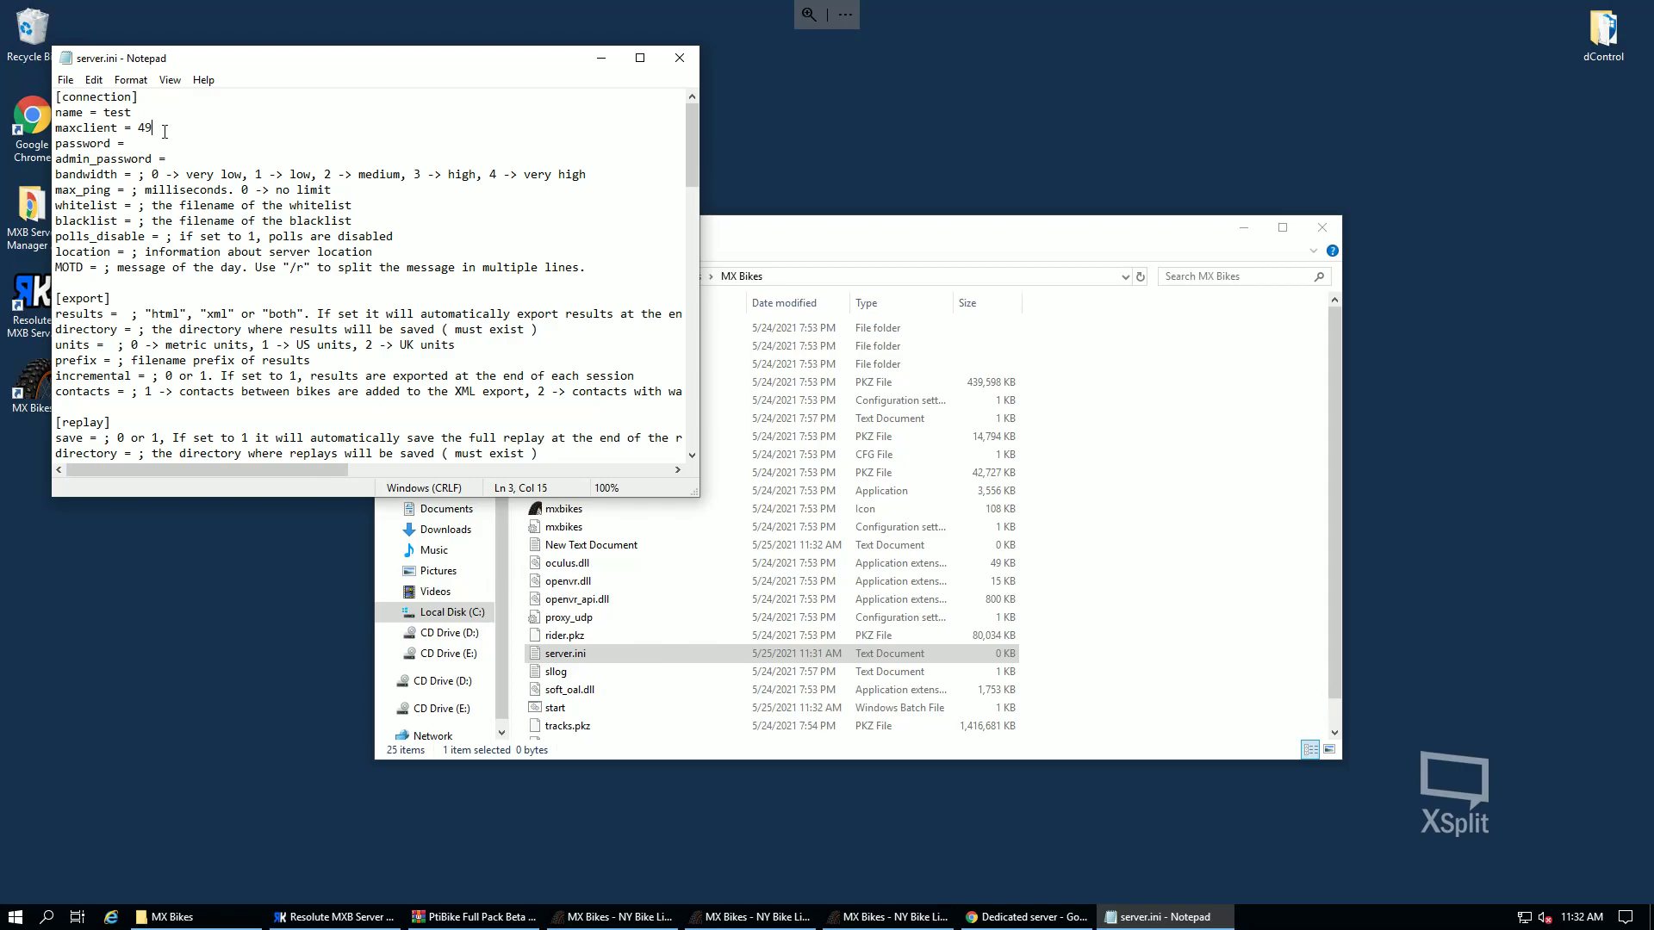
- Save the text as server.ini with the All Files type, replacing the existing file
{"action": "left_click", "coordinate": [65, 80]}
{"action": "left_click", "coordinate": [112, 157]}
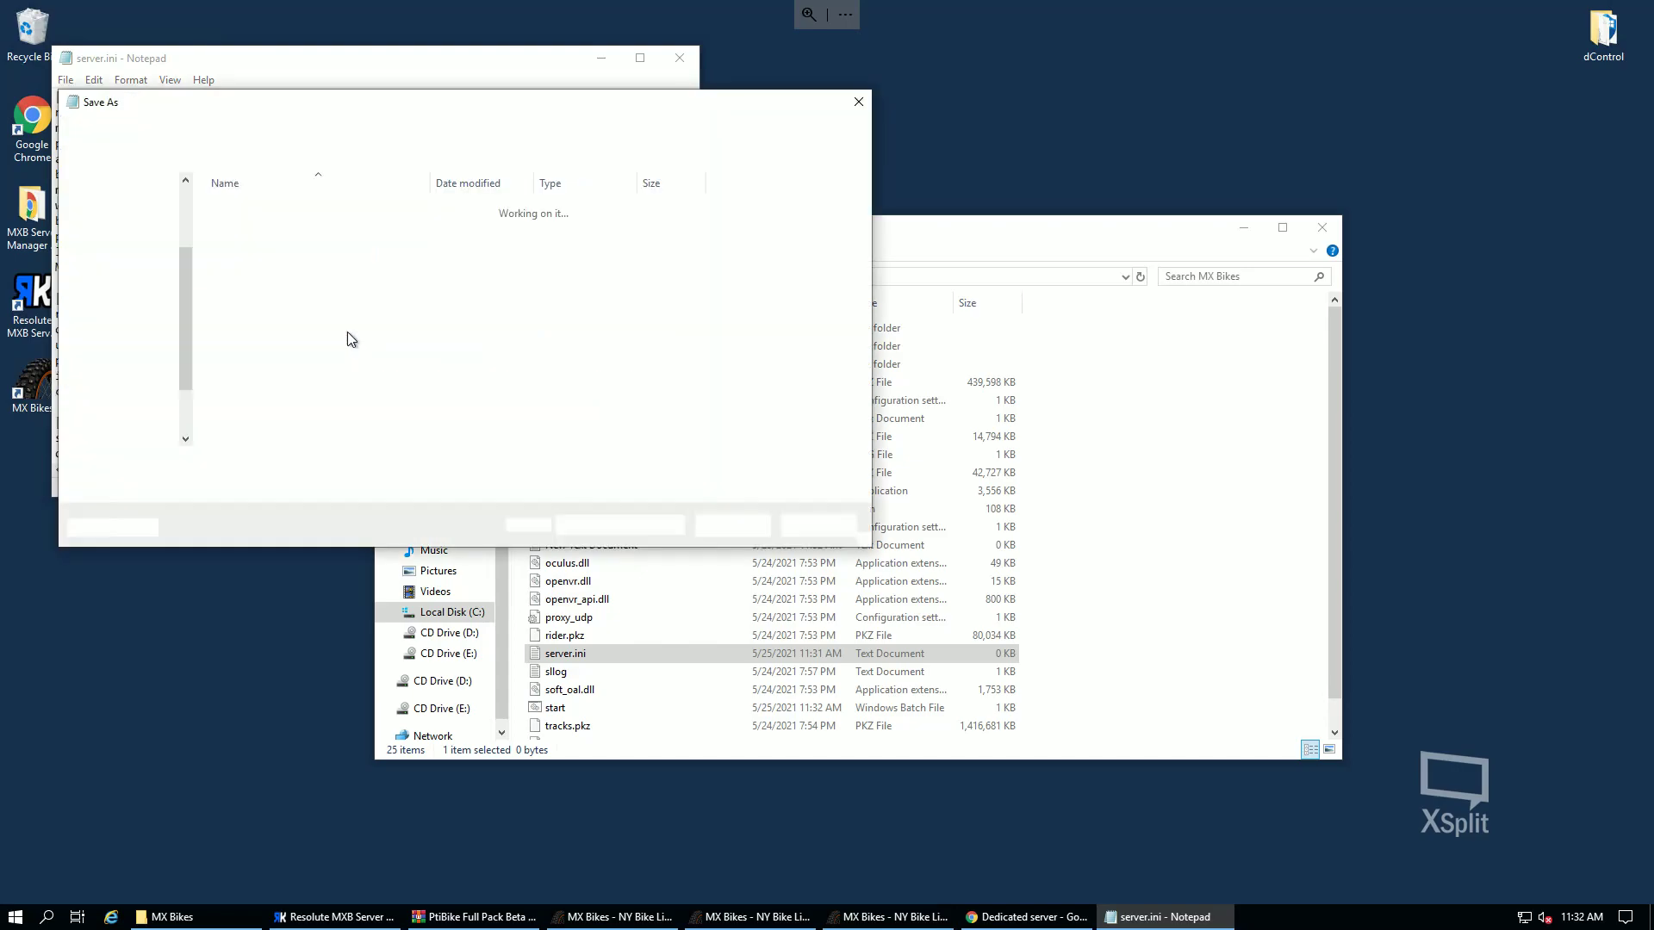
{"action": "left_click", "coordinate": [240, 488]}
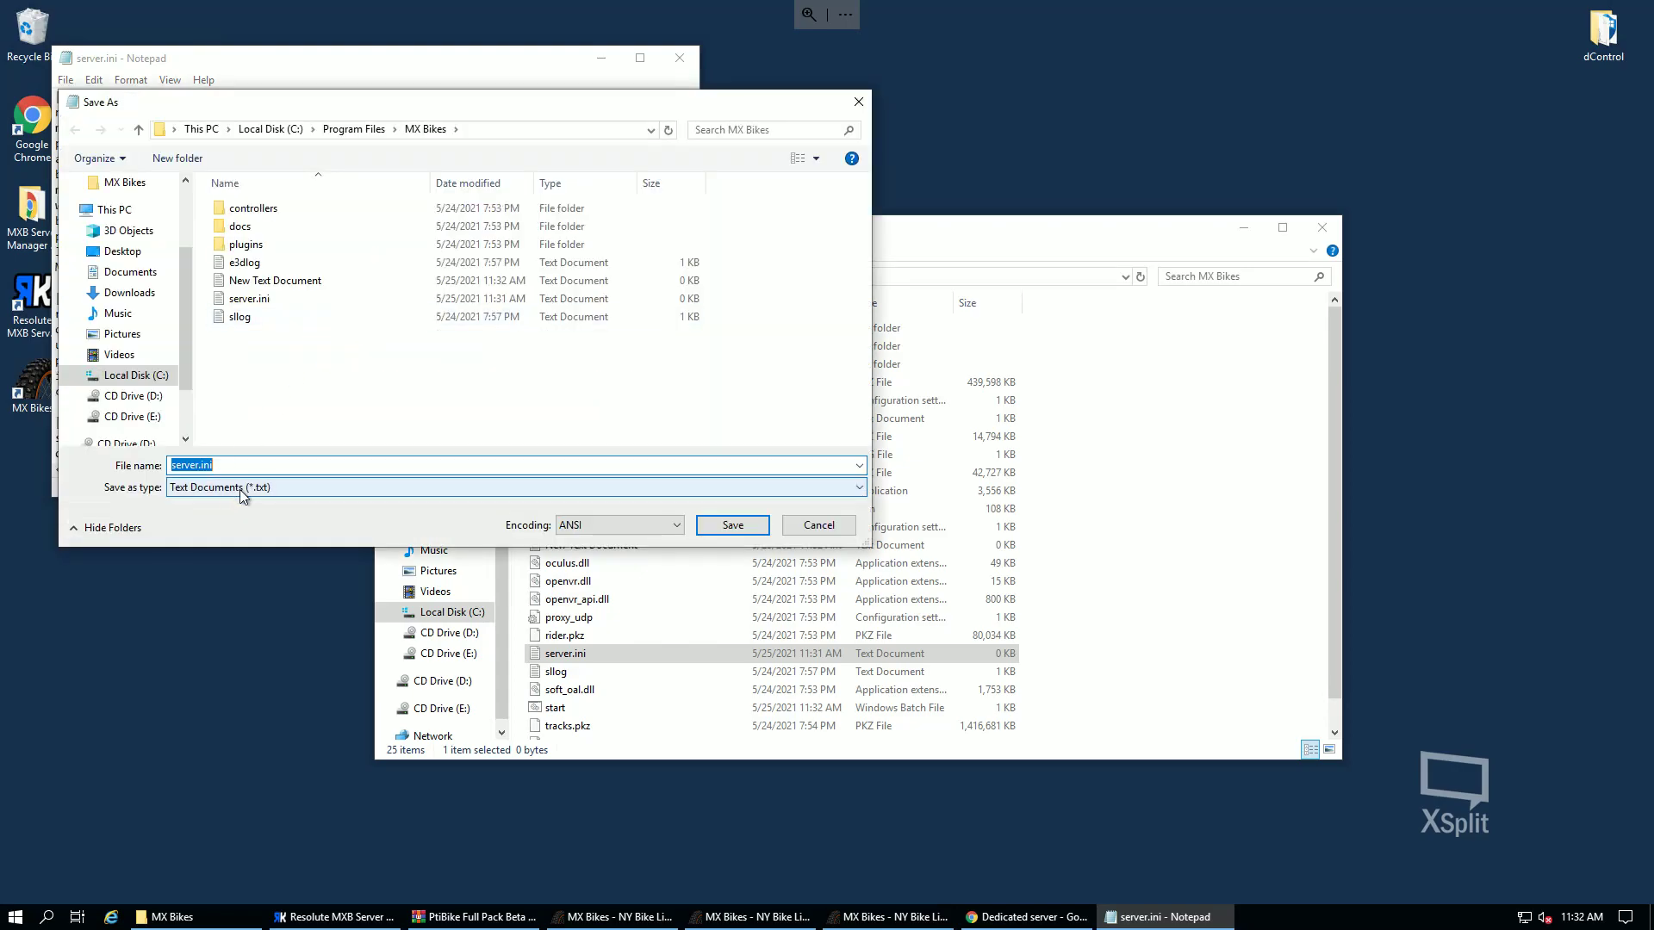
{"action": "left_click", "coordinate": [204, 516]}
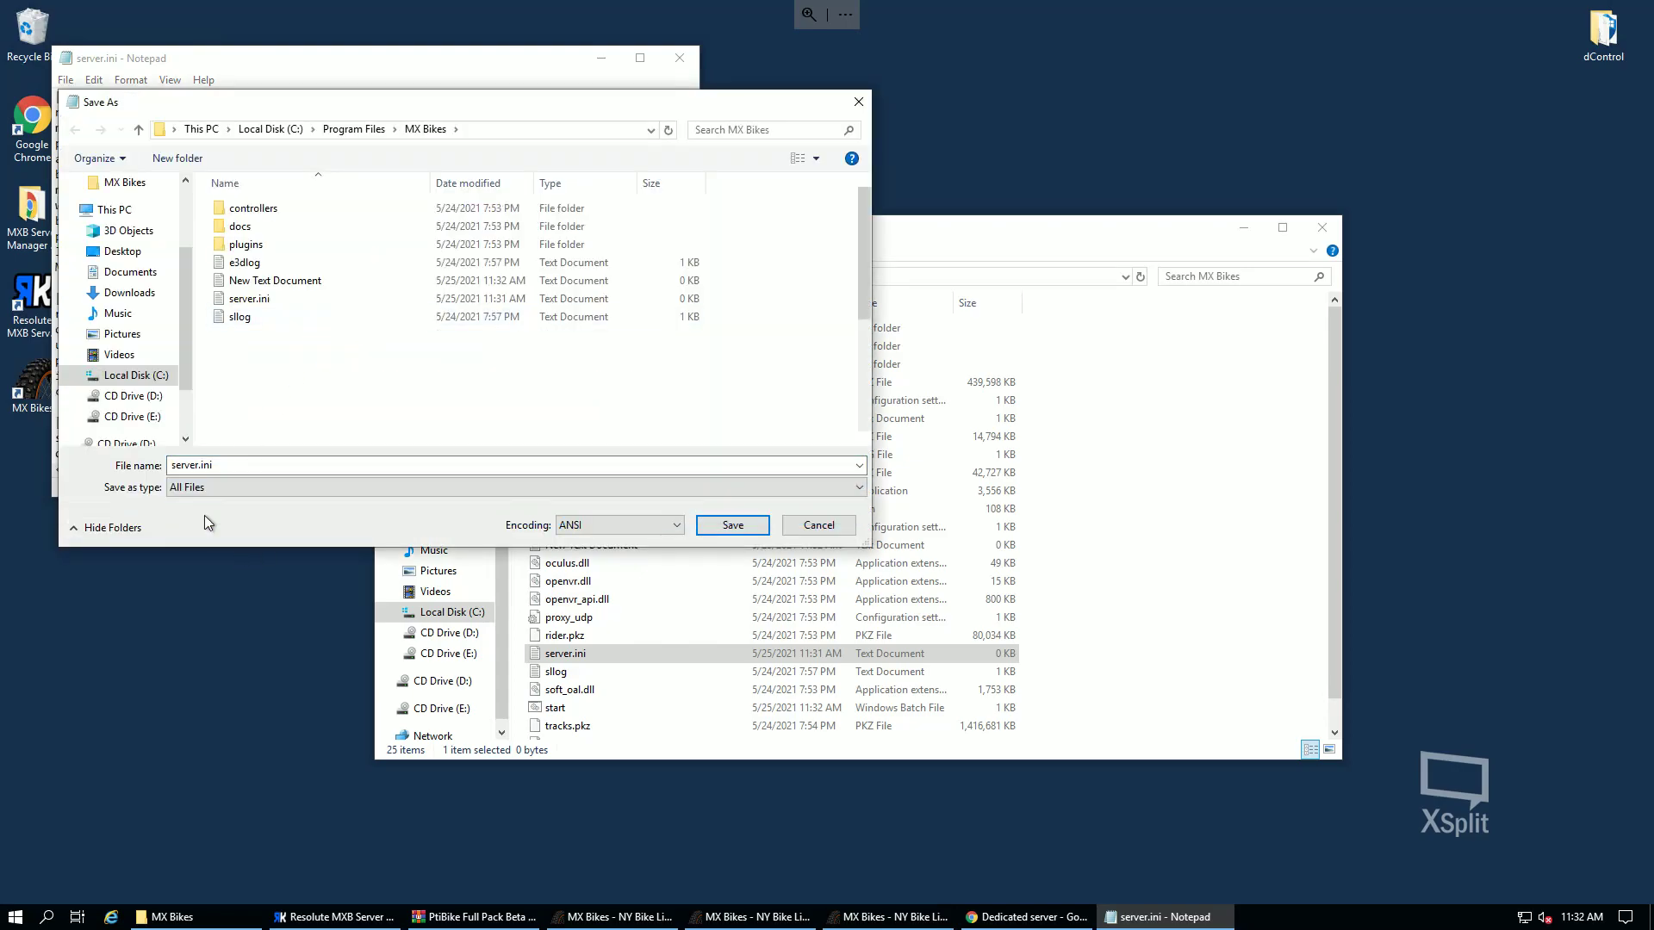
{"action": "left_click", "coordinate": [733, 526]}
{"action": "left_click", "coordinate": [870, 464]}
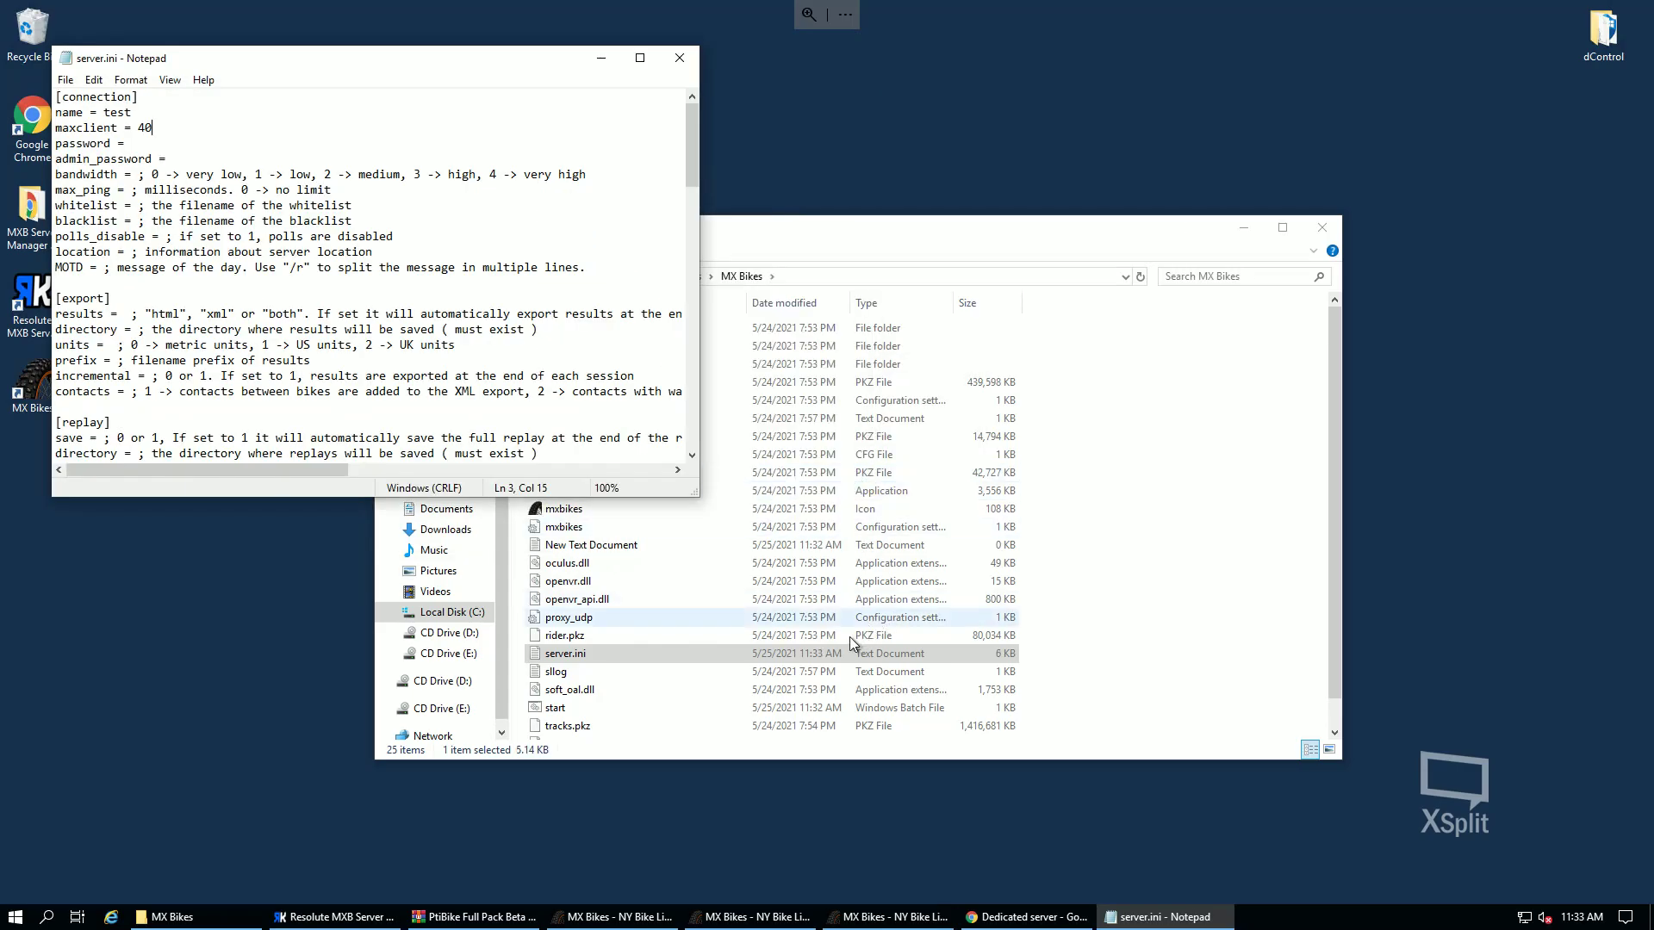
- Refresh the MX Bikes folder listing and select all the server.ini text
{"action": "scroll", "coordinate": [755, 691], "scroll_direction": "down", "scroll_amount": 1}
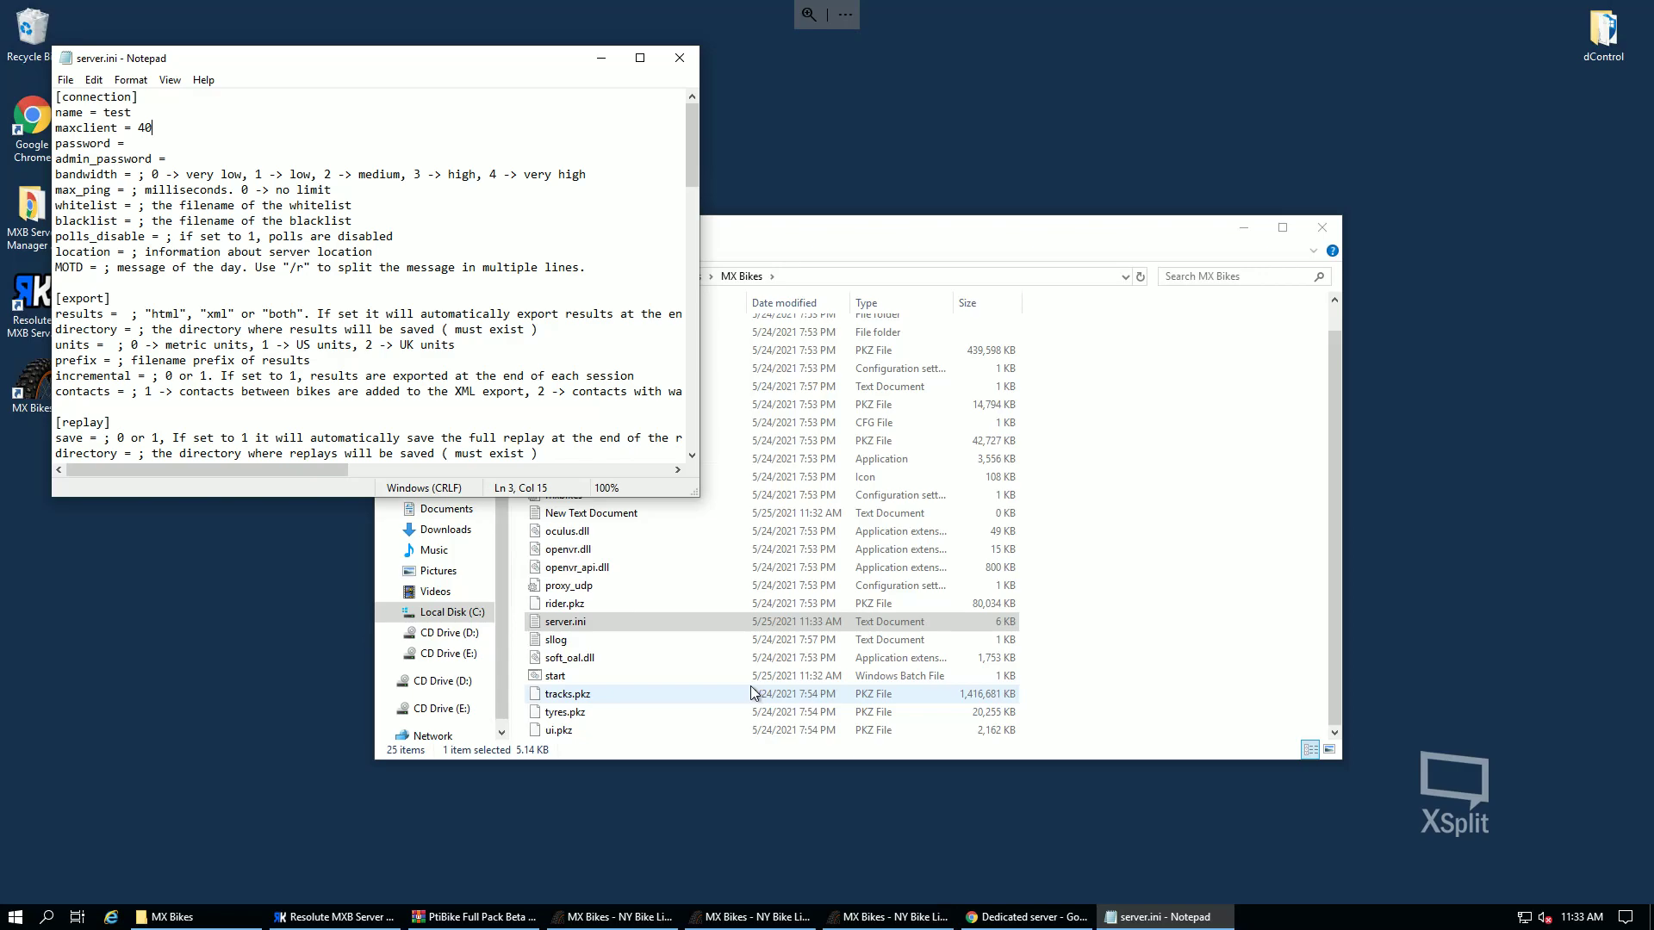
{"action": "left_click", "coordinate": [1140, 278]}
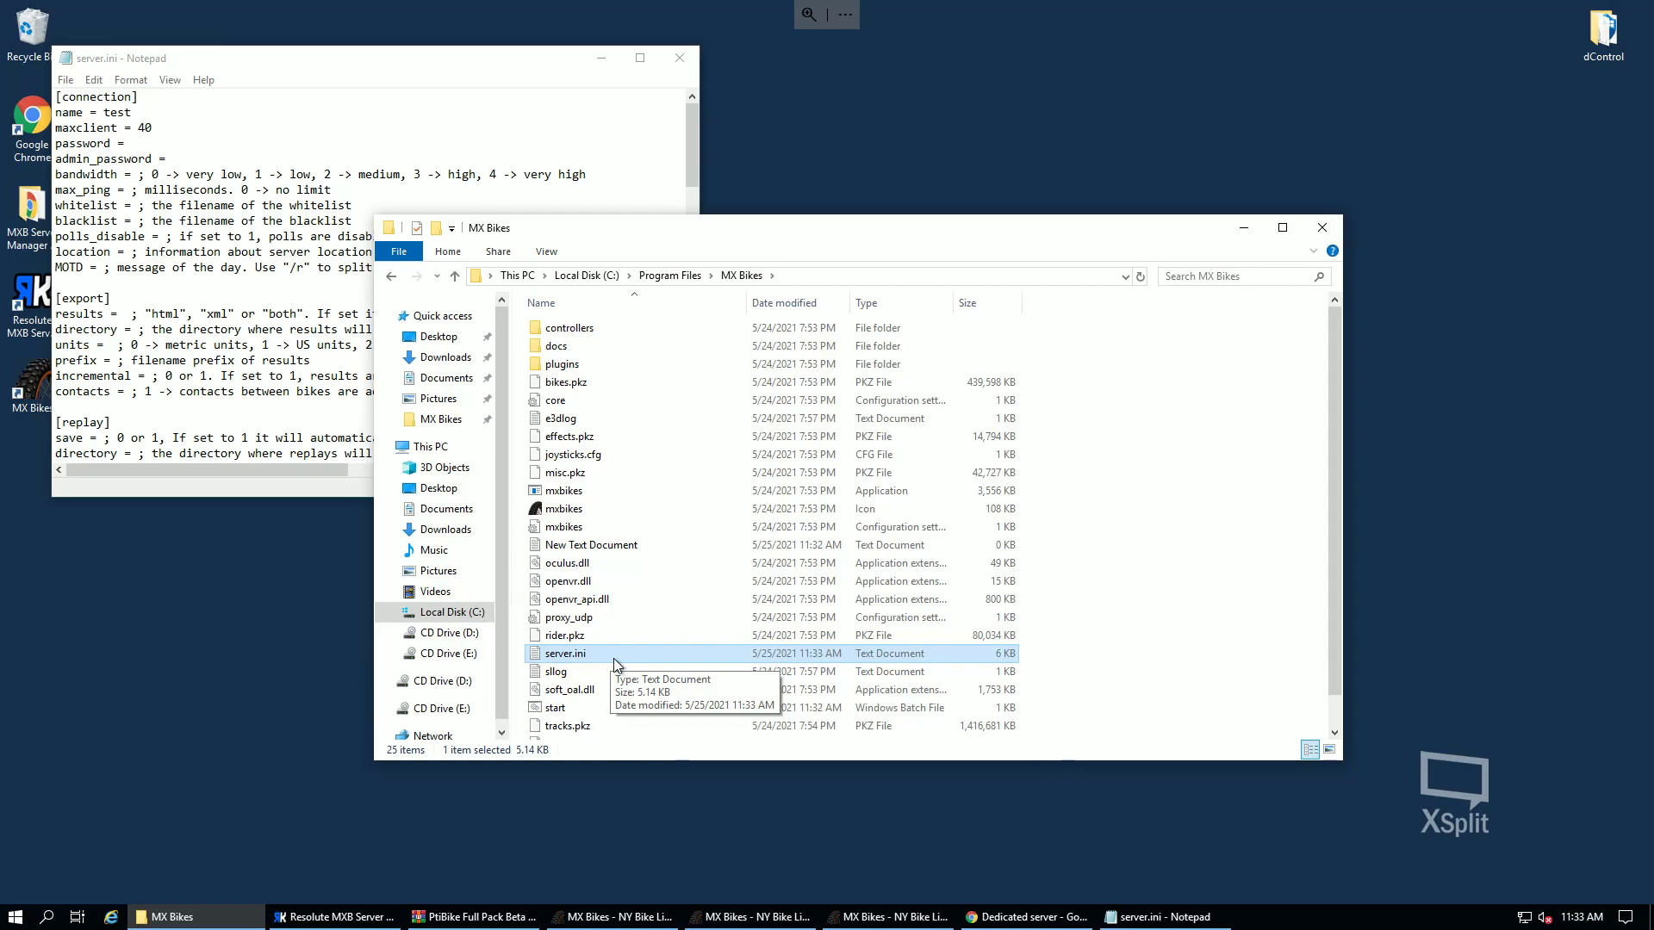
{"action": "left_click_drag", "start_coordinate": [200, 376], "coordinate": [203, 389]}
{"action": "key", "text": "ctrl+a"}
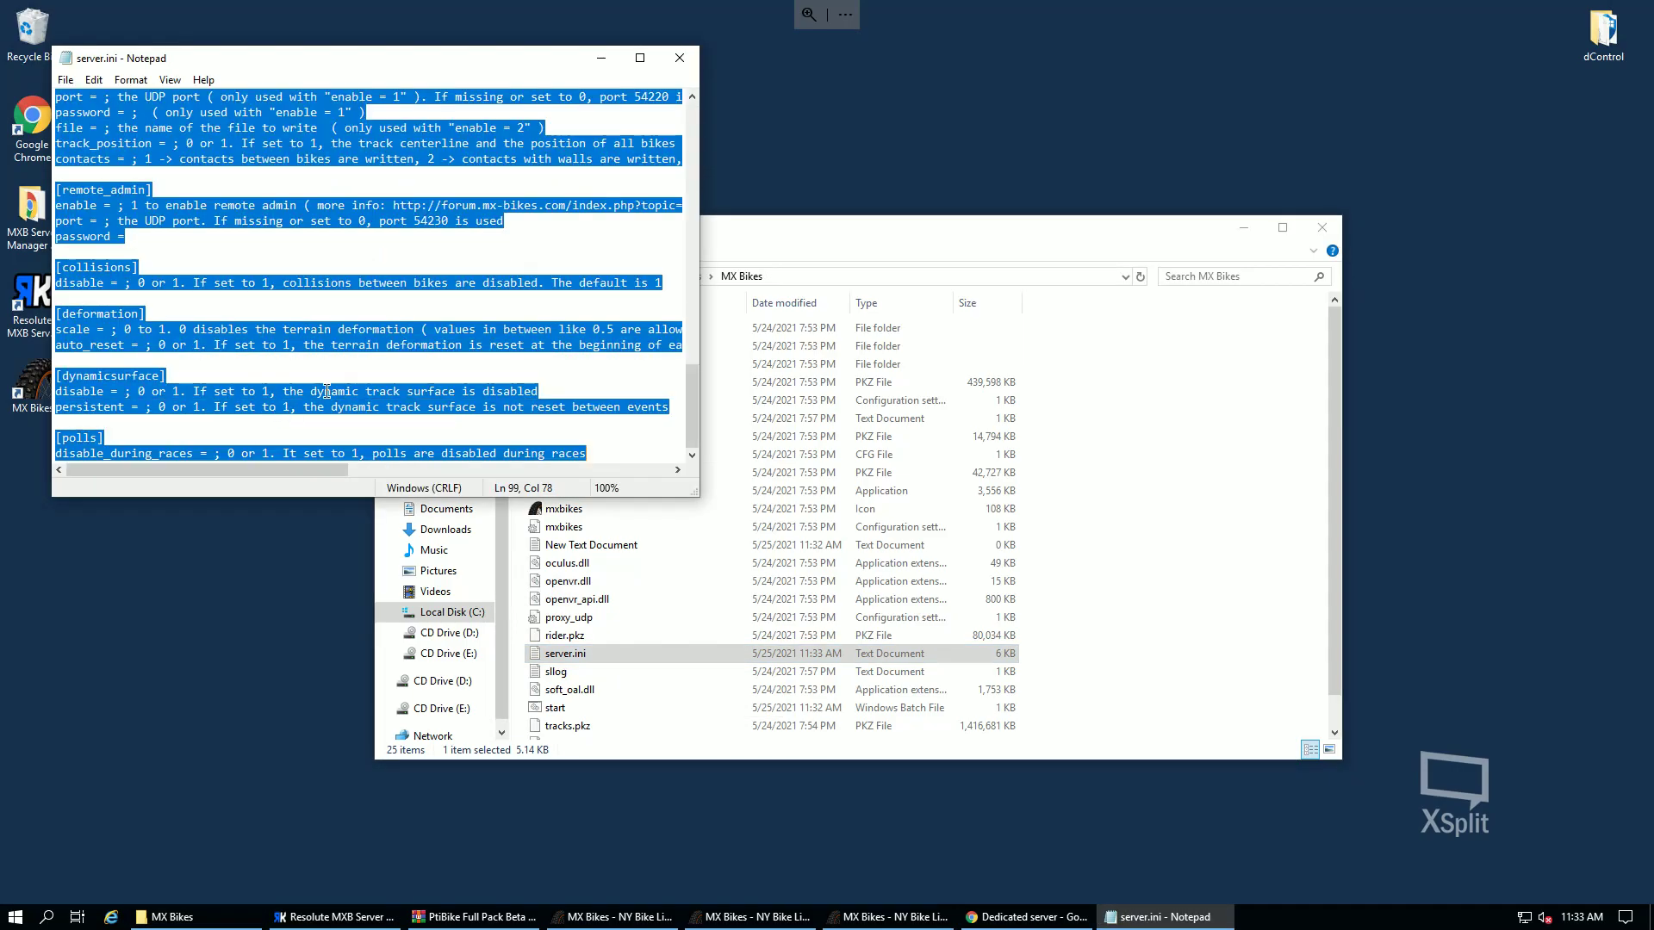
- Close and delete the old server.ini, then create and open a fresh New Text Document
{"action": "left_click", "coordinate": [680, 58]}
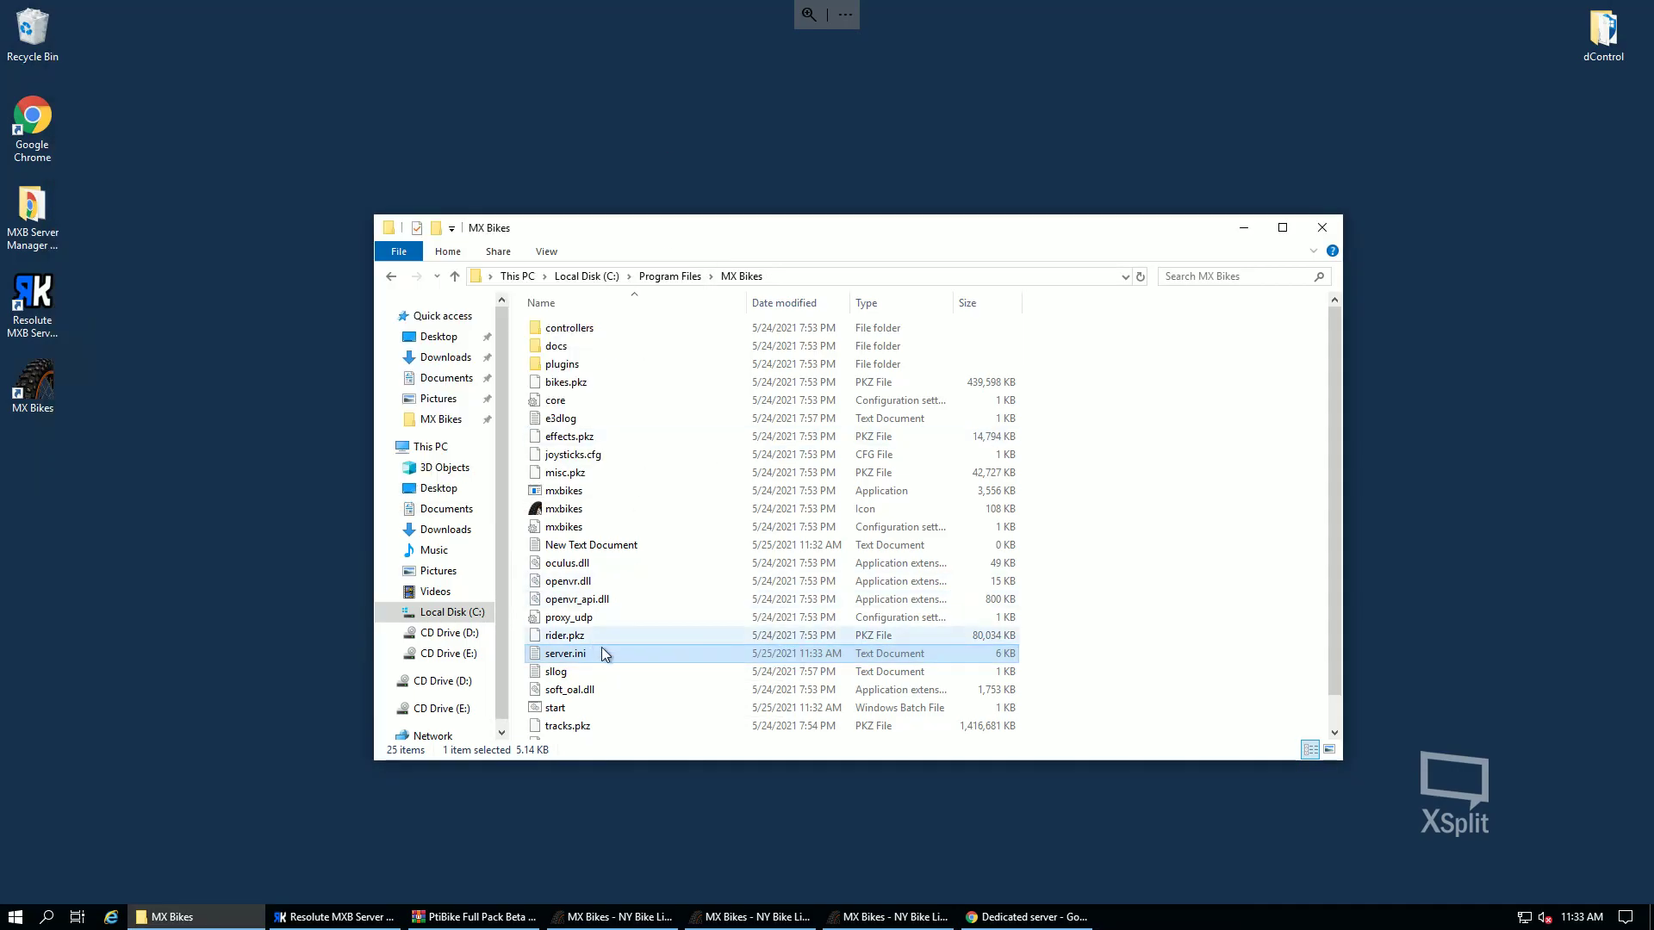
{"action": "key", "text": "Delete"}
{"action": "right_click", "coordinate": [1218, 672]}
{"action": "mouse_move", "coordinate": [1266, 627]}
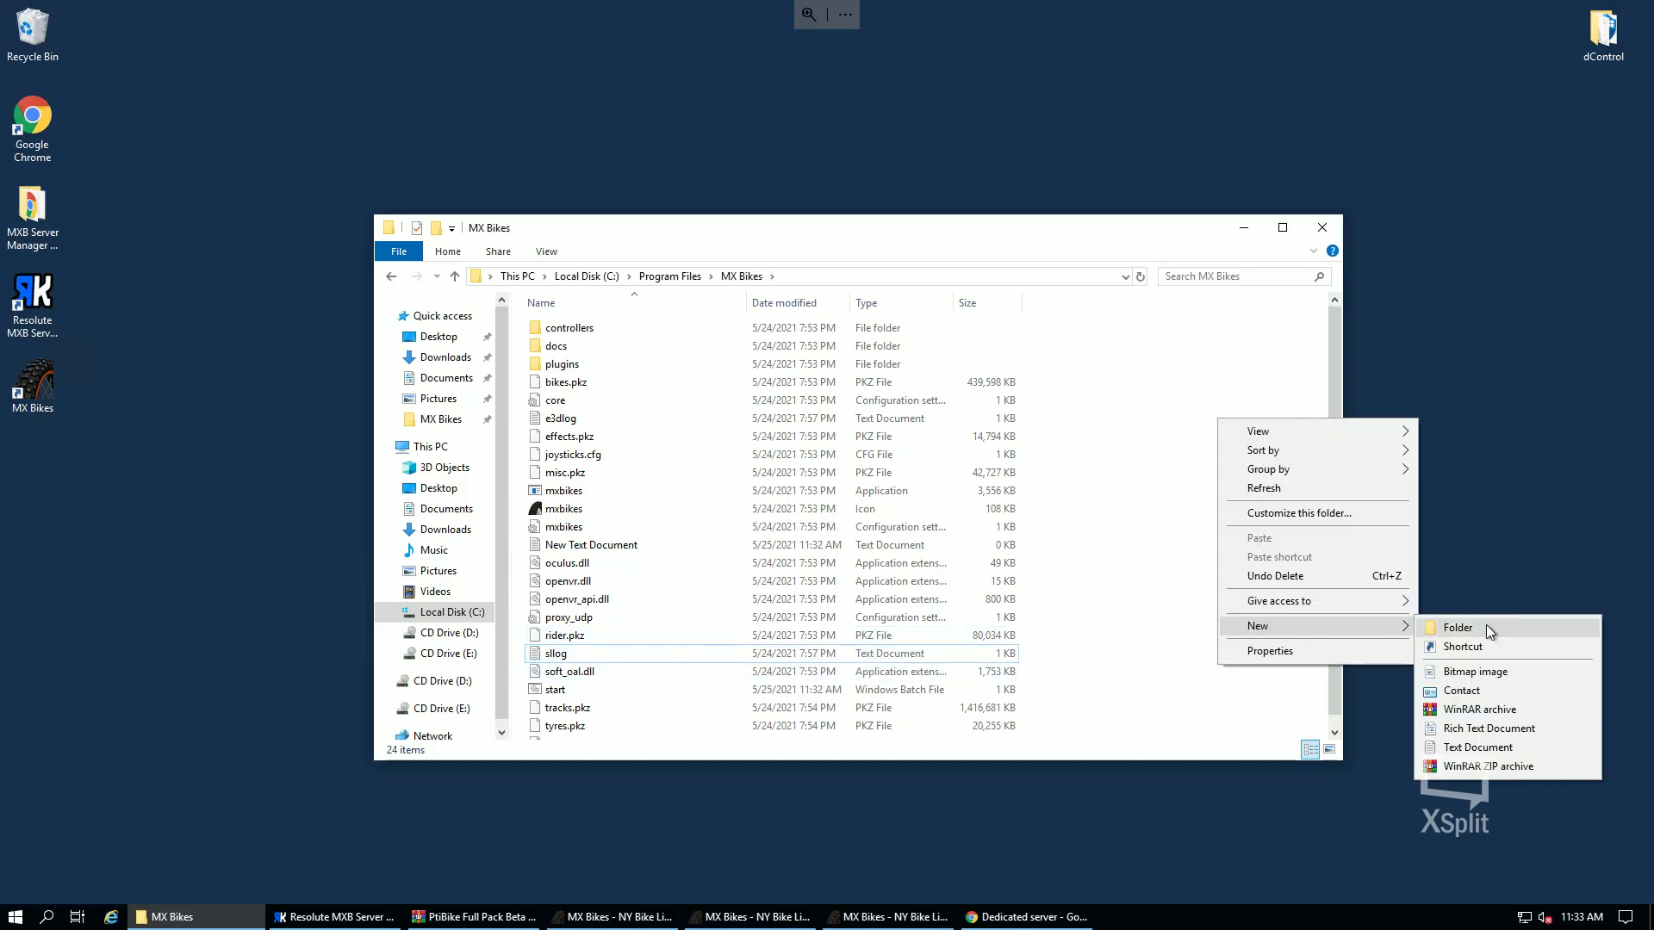
{"action": "left_click", "coordinate": [1473, 748]}
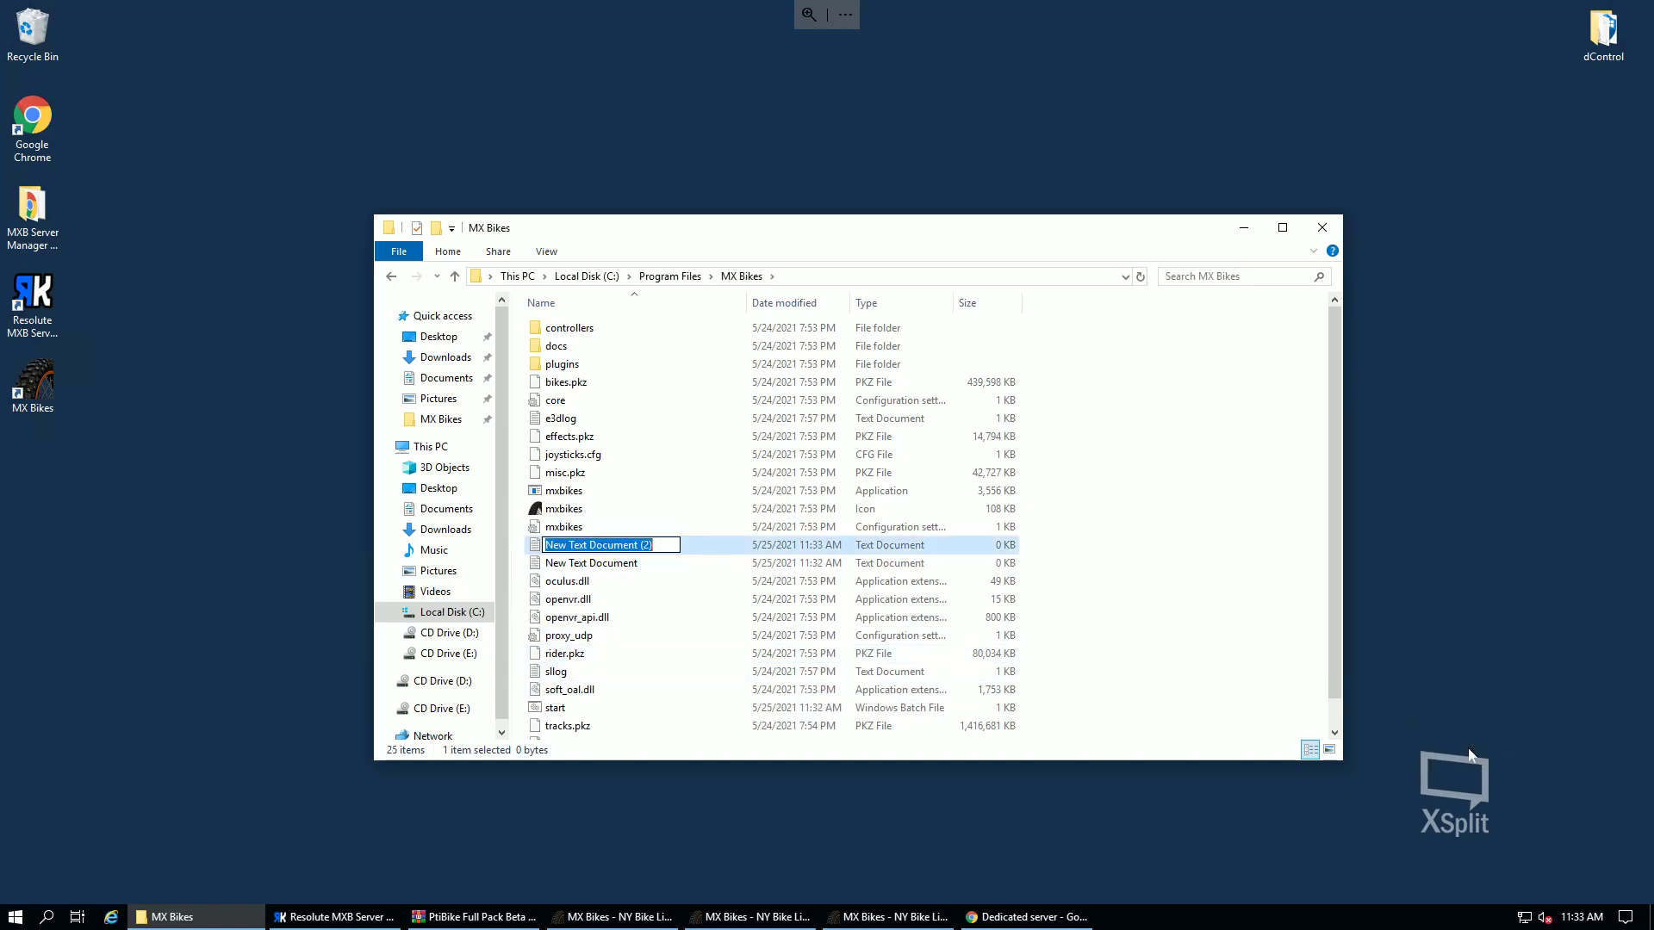
{"action": "key", "text": "Return"}
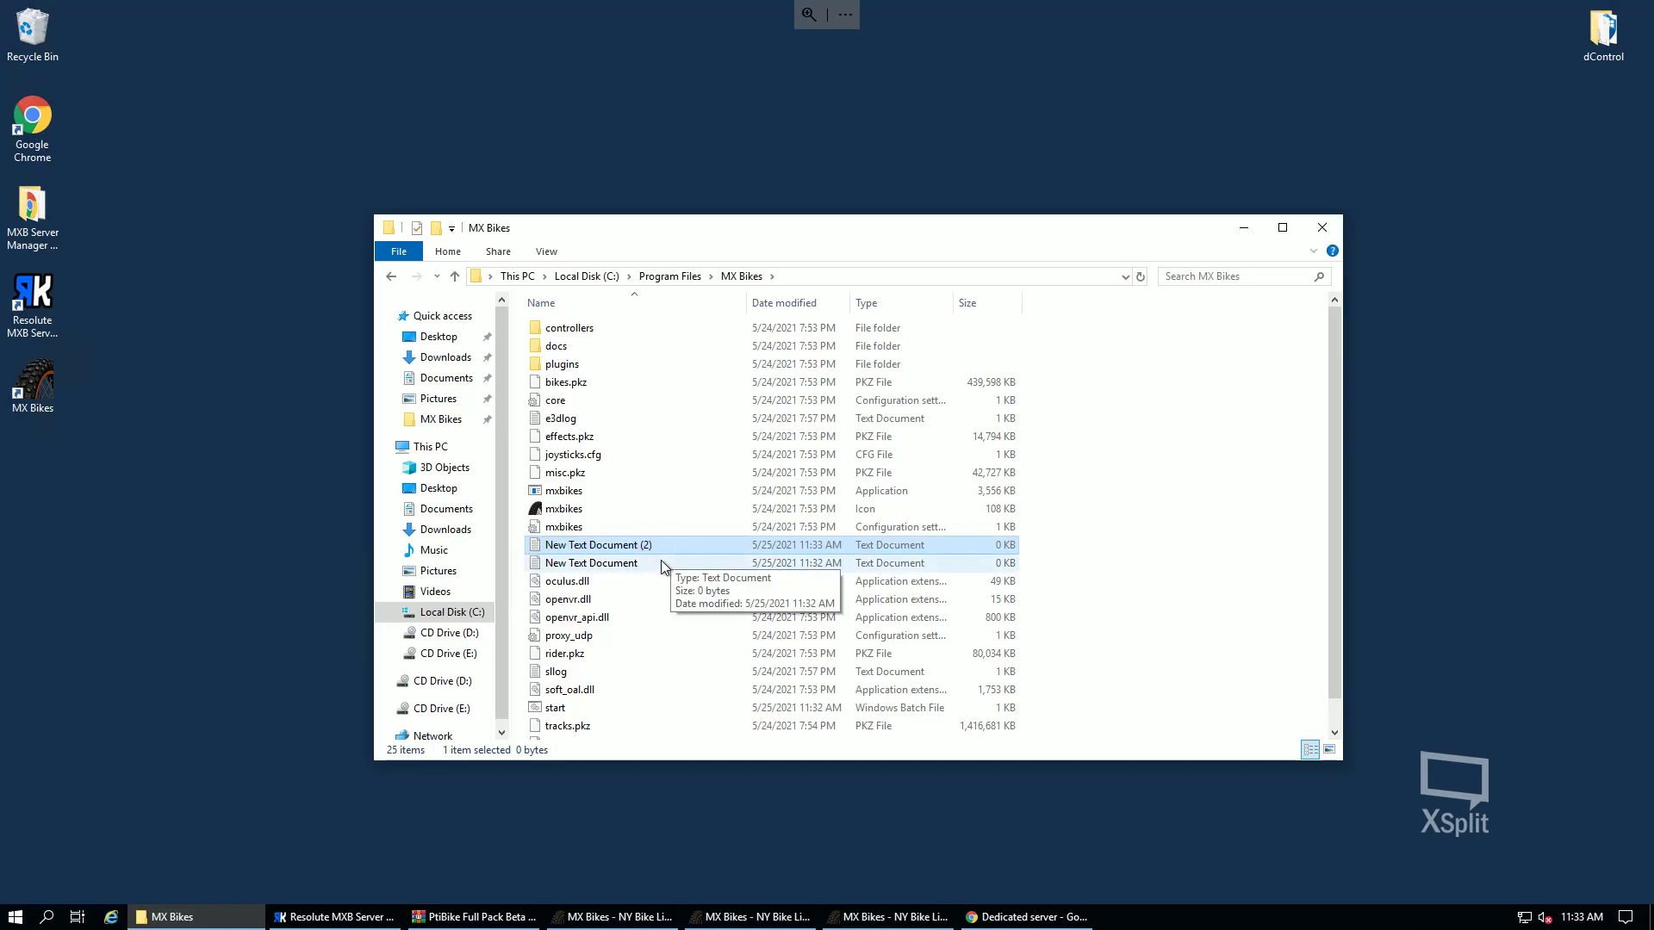
{"action": "double_click", "coordinate": [659, 563]}
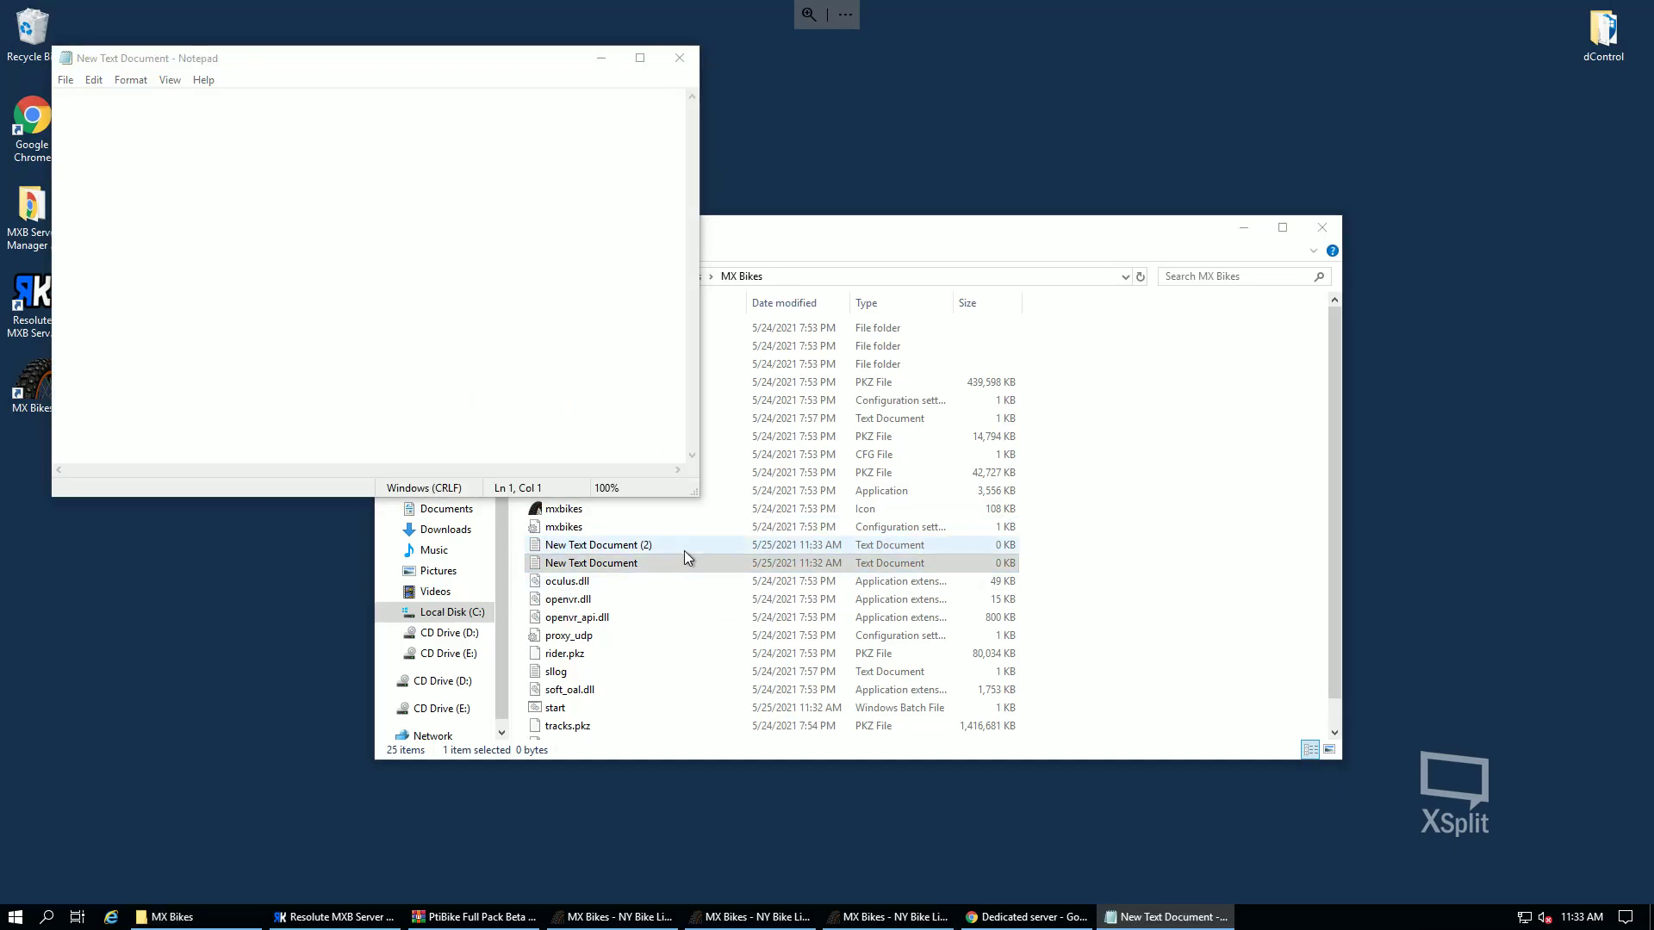
- Delete the extra New Text Document (2) and paste the config into the open document
{"action": "left_click", "coordinate": [683, 550]}
{"action": "key", "text": "Delete"}
{"action": "left_click", "coordinate": [220, 283]}
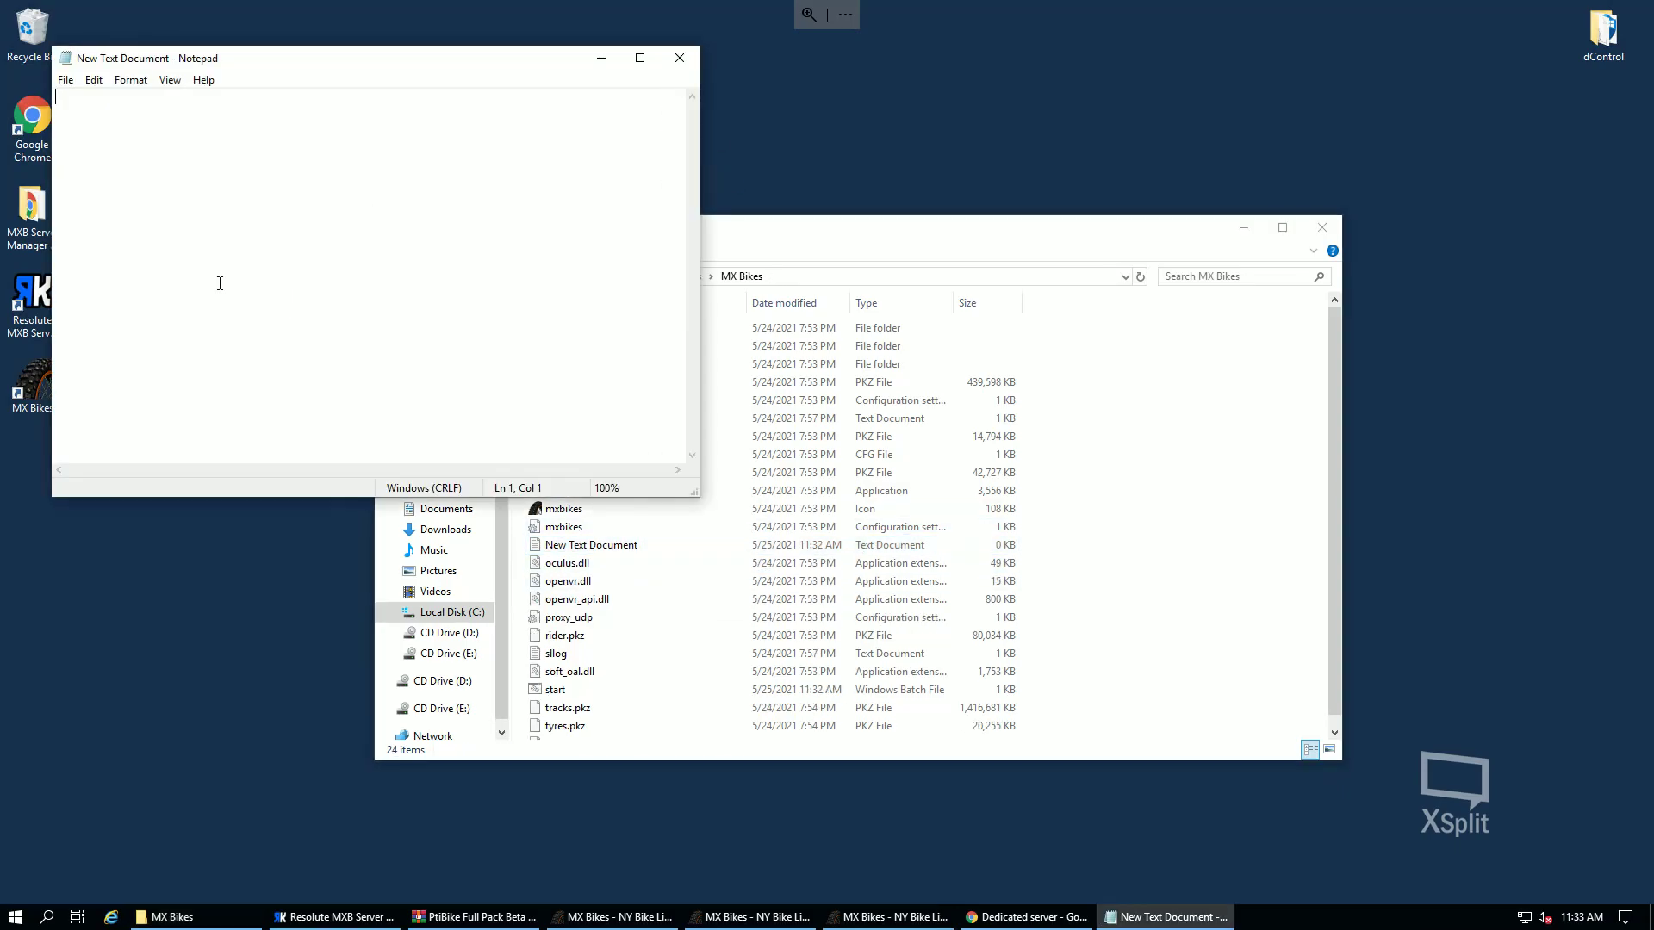
{"action": "key", "text": "ctrl+v"}
- Save the document as server.ini with the All Files type
{"action": "left_click", "coordinate": [62, 81]}
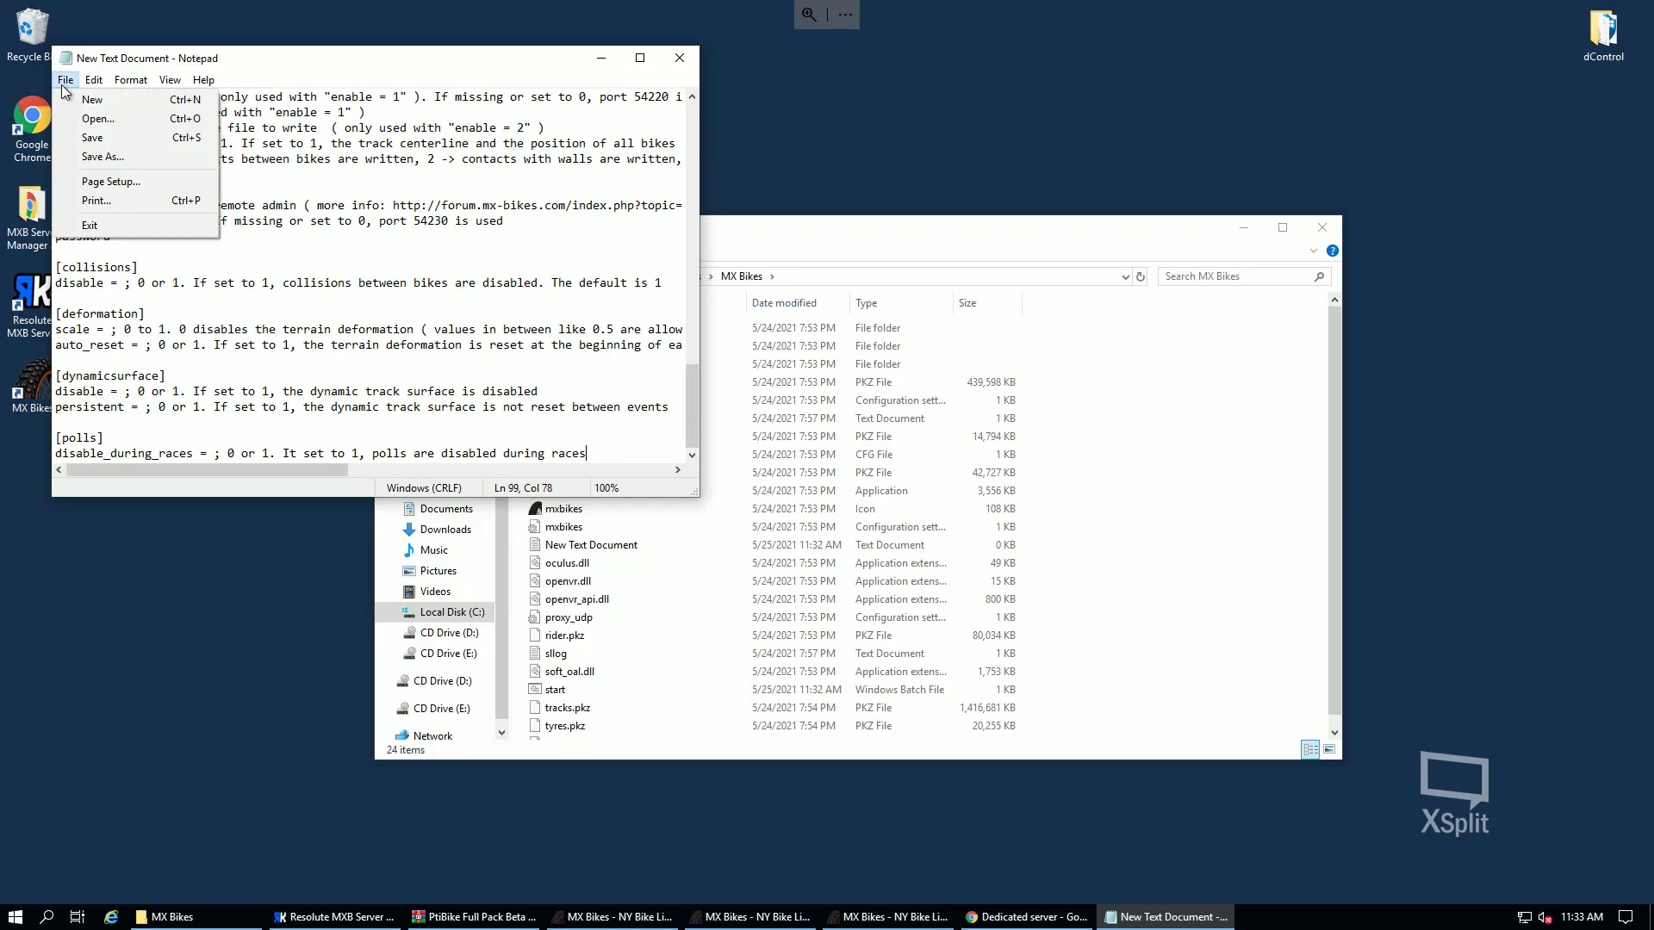
{"action": "left_click", "coordinate": [103, 157]}
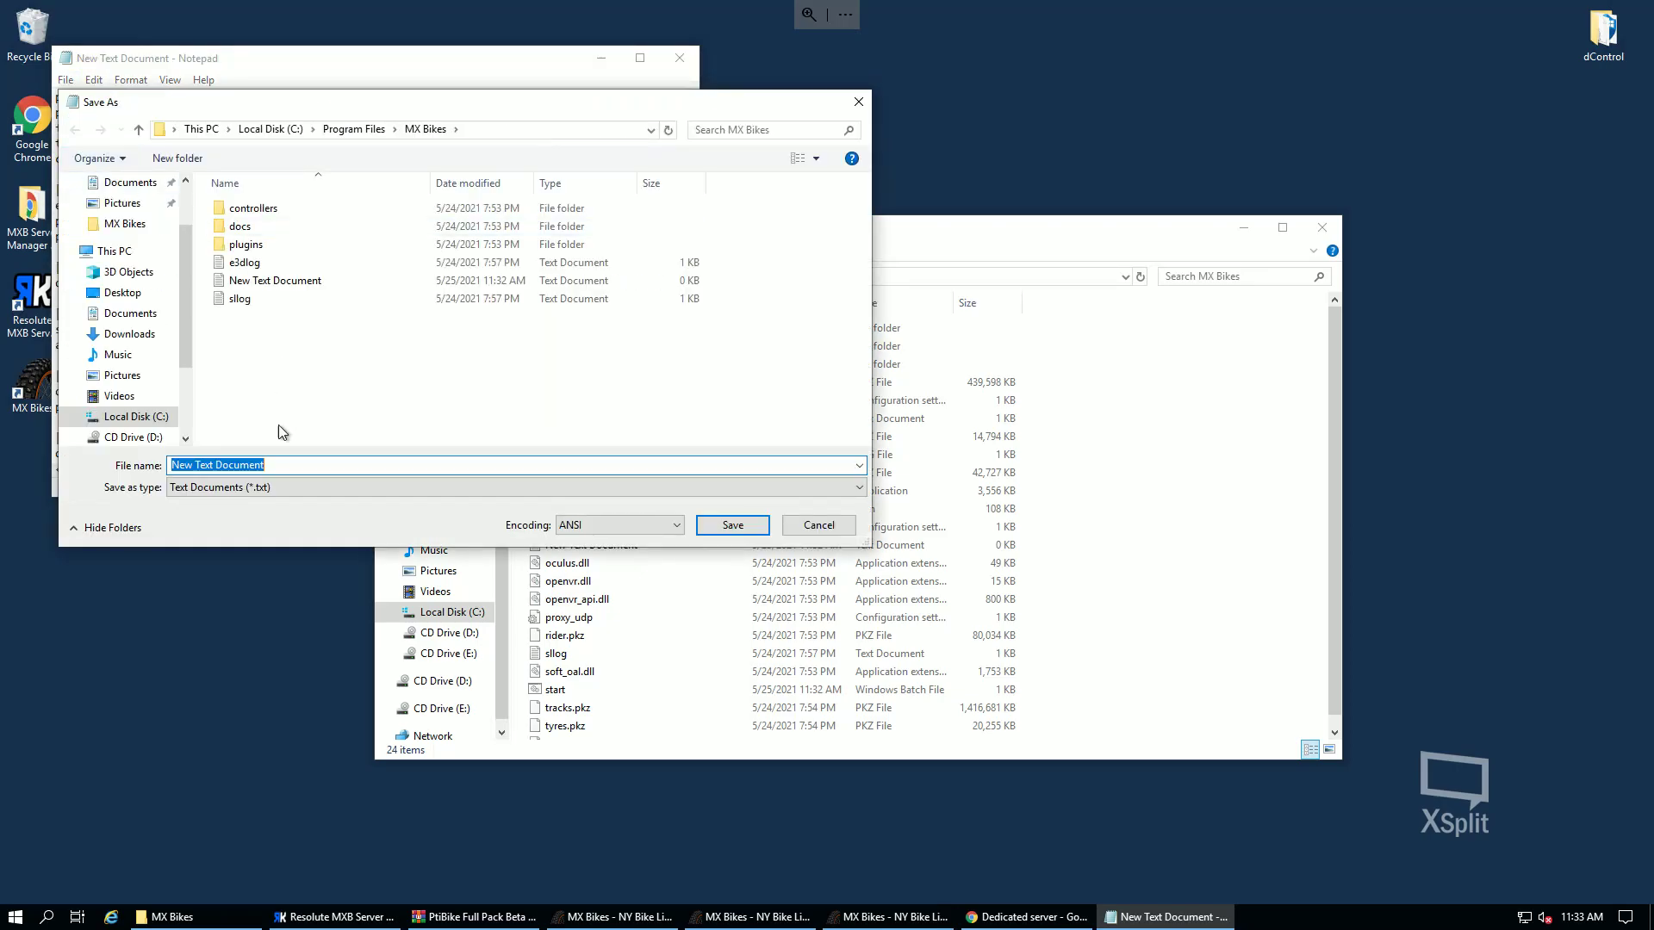
{"action": "left_click", "coordinate": [261, 487]}
{"action": "left_click", "coordinate": [241, 513]}
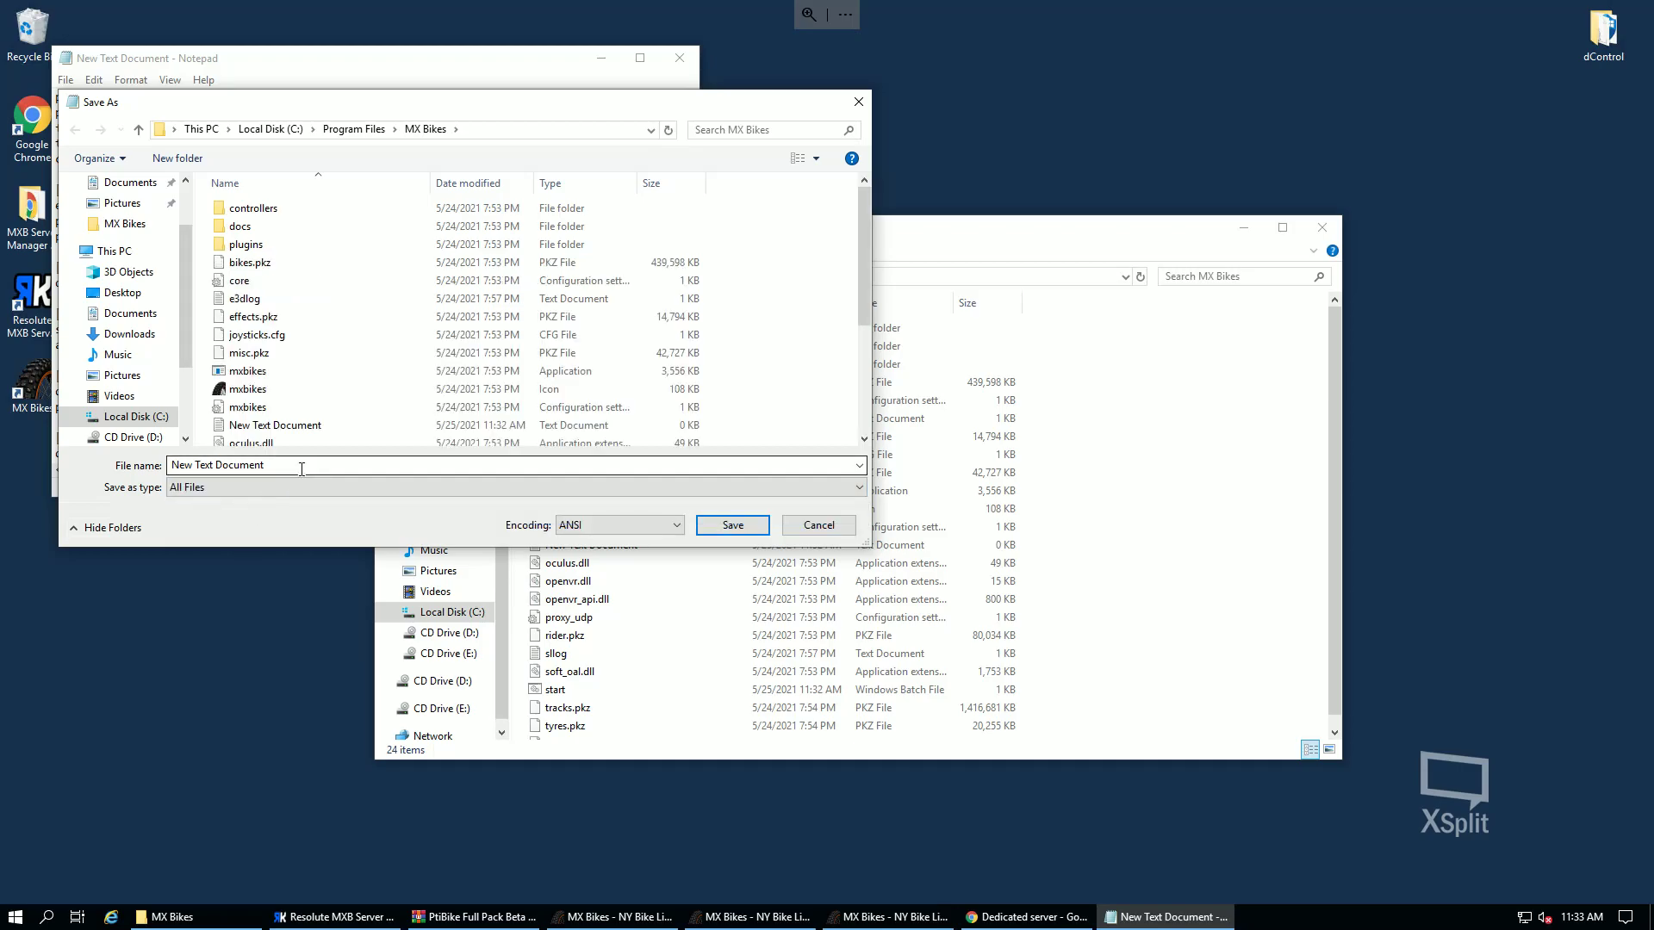
{"action": "left_click_drag", "start_coordinate": [301, 469], "coordinate": [160, 465]}
{"action": "type", "text": "server.ini"}
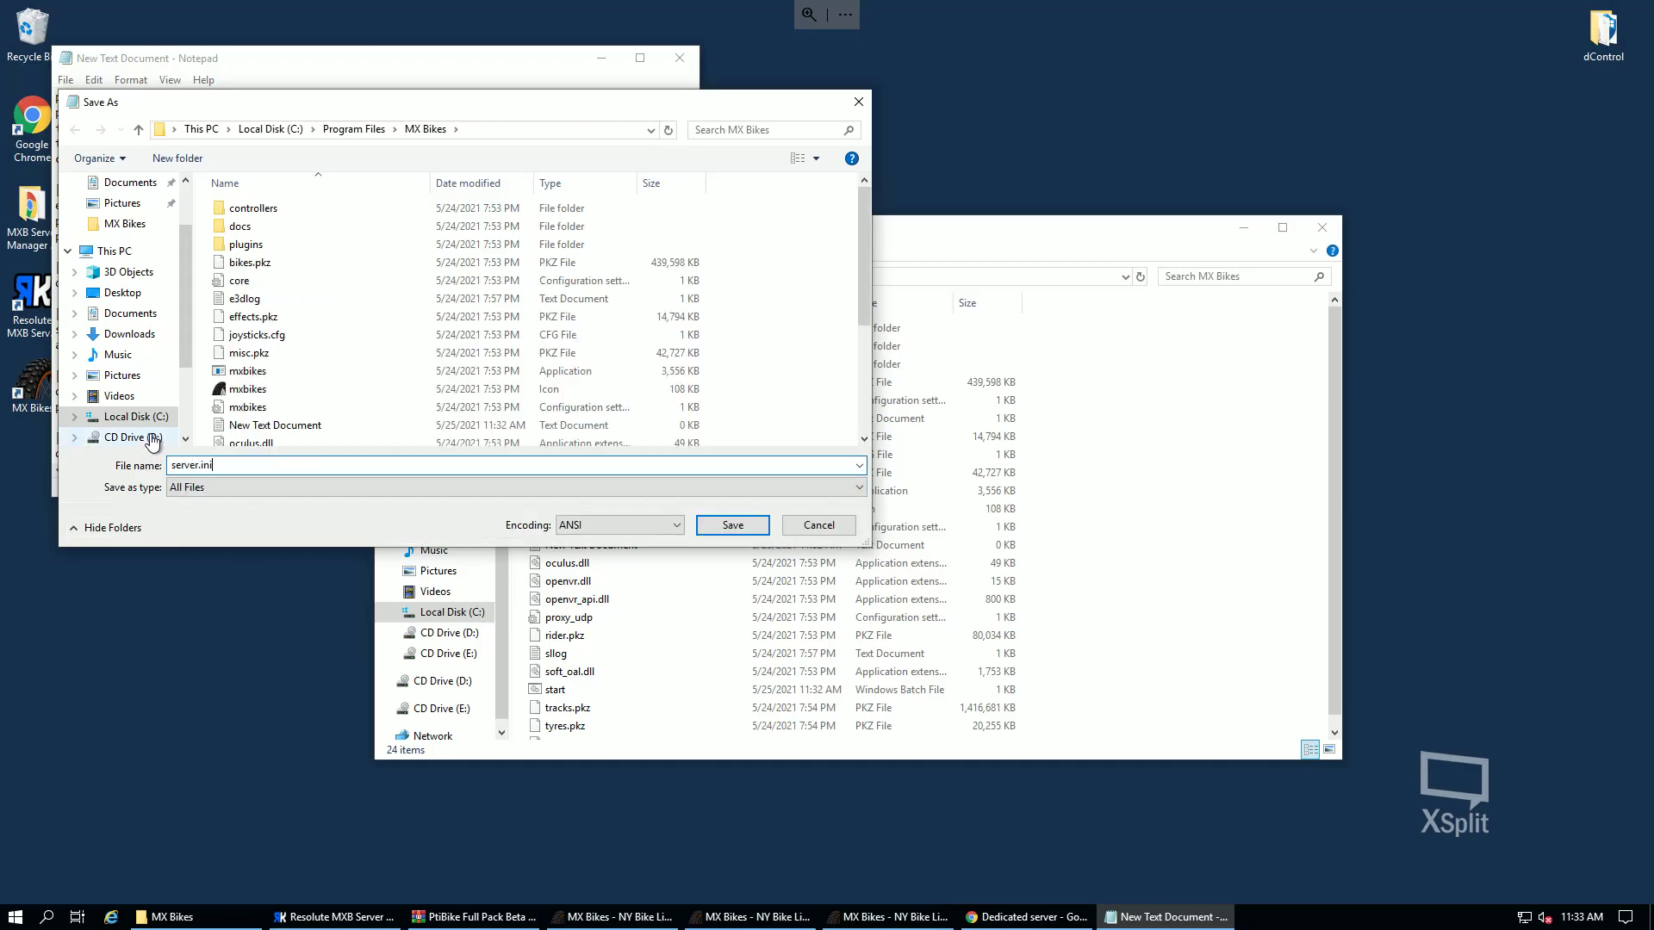
{"action": "key", "text": "Return"}
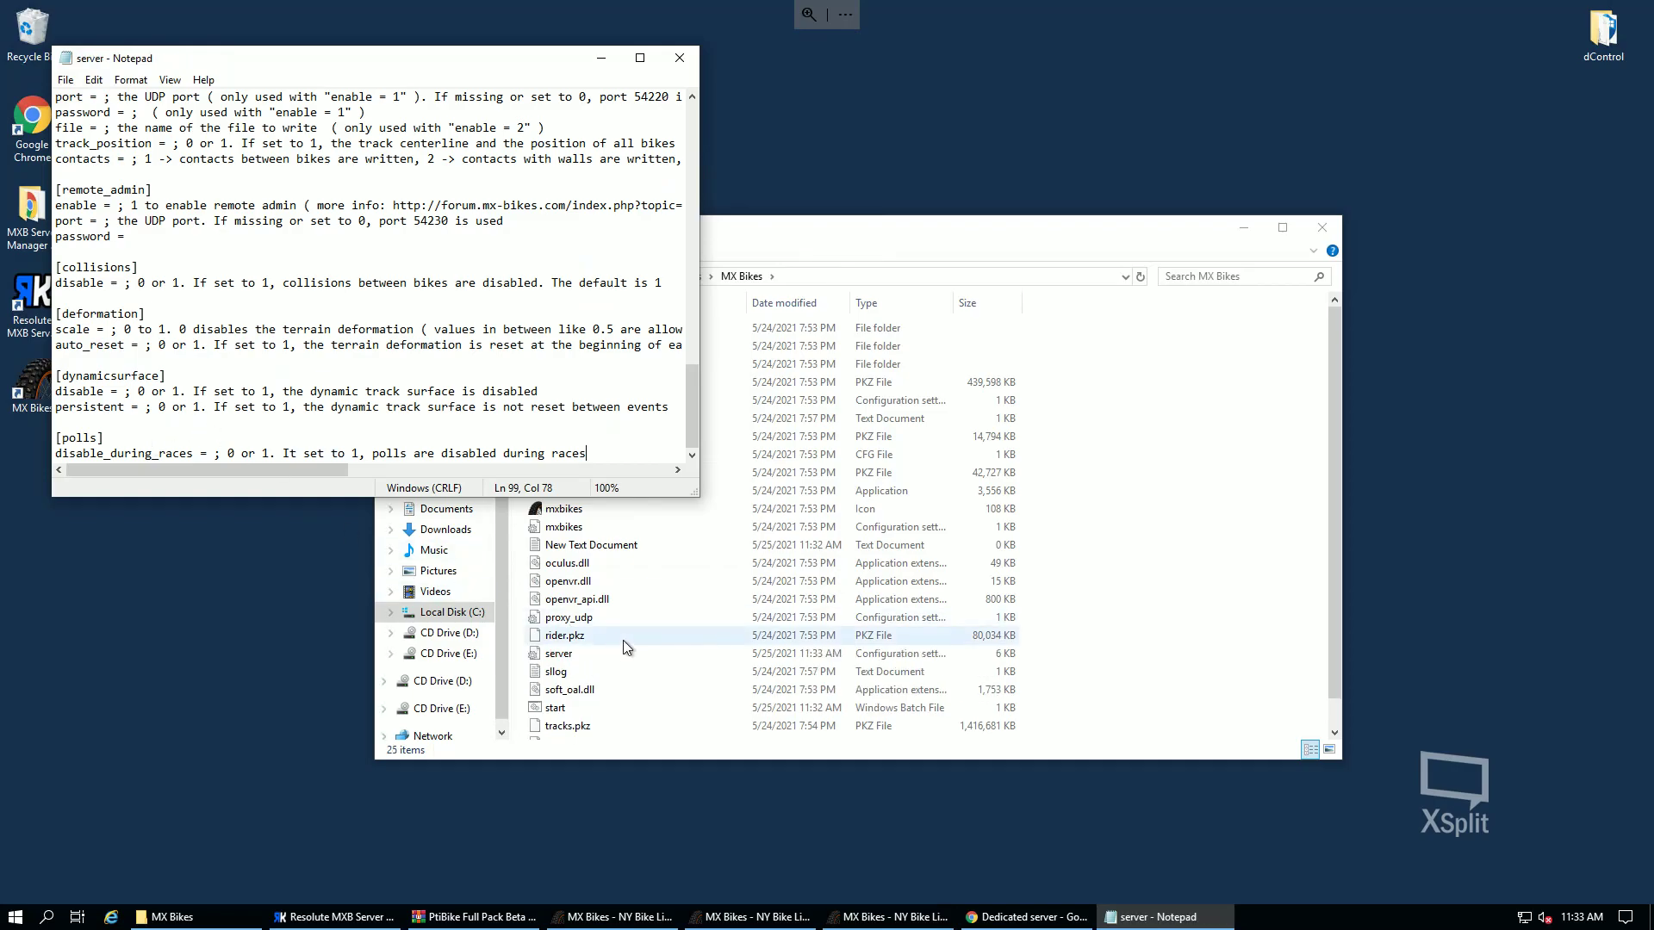
- Close Notepad and run start.bat, launching the server with session test on Assen, 40 clients
{"action": "left_click", "coordinate": [616, 653]}
{"action": "left_click", "coordinate": [681, 59]}
{"action": "left_click", "coordinate": [681, 58]}
{"action": "double_click", "coordinate": [613, 708]}
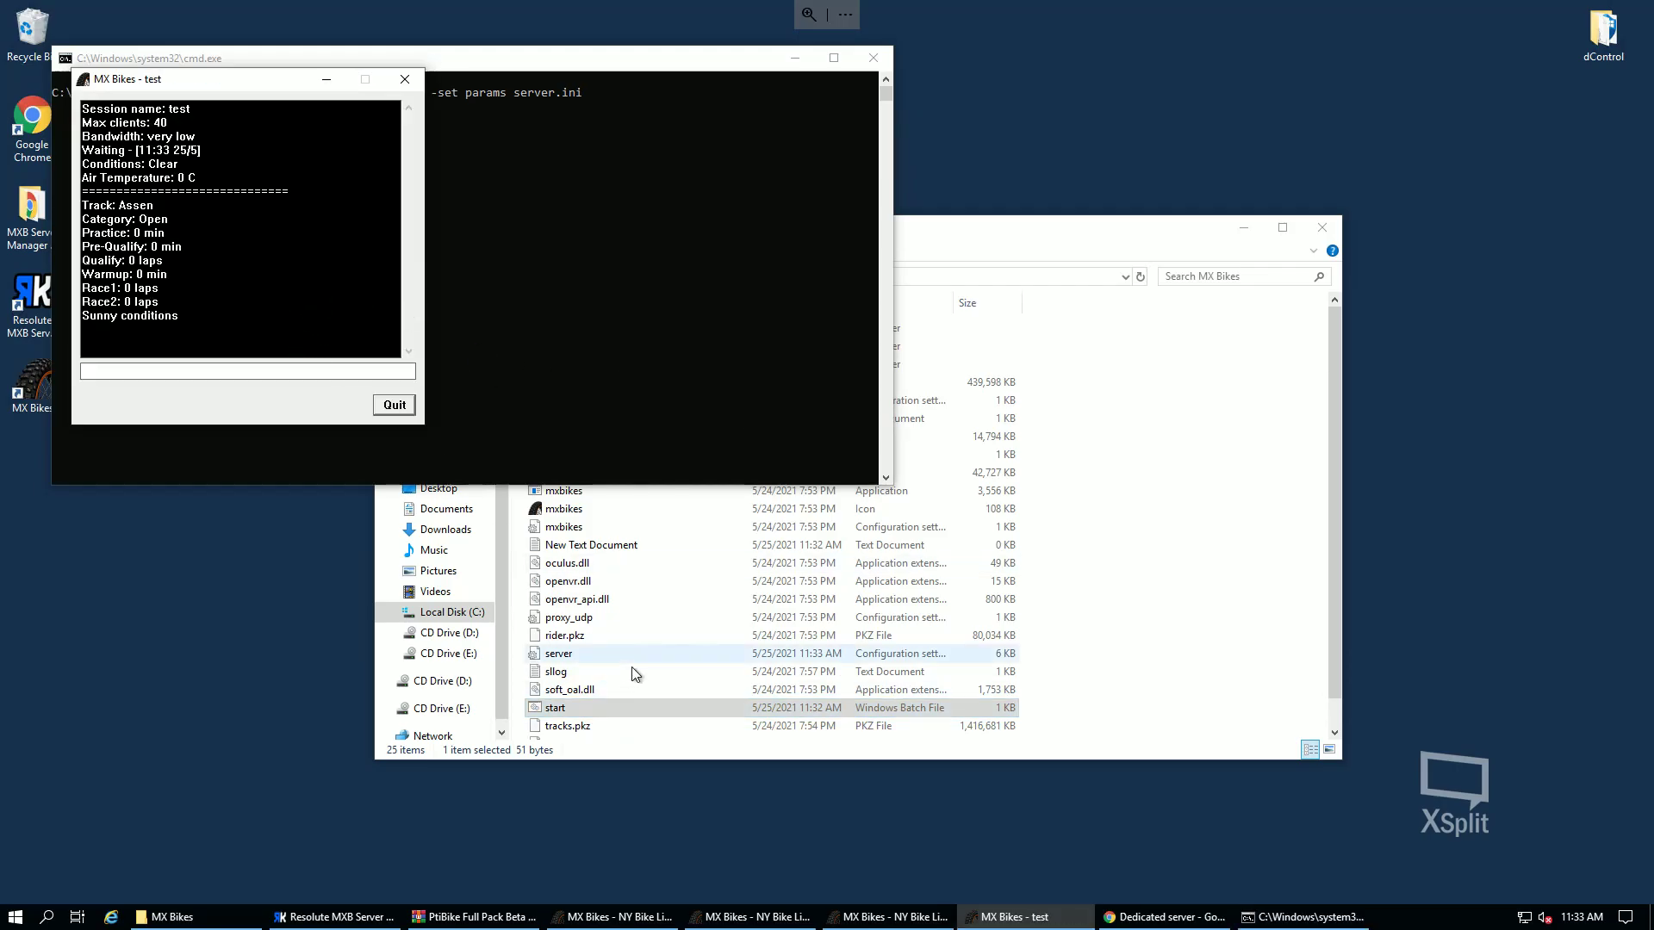
- Cancel the Print accidentally chosen from start.bat's context menu
{"action": "right_click", "coordinate": [596, 706]}
{"action": "left_click", "coordinate": [636, 402]}
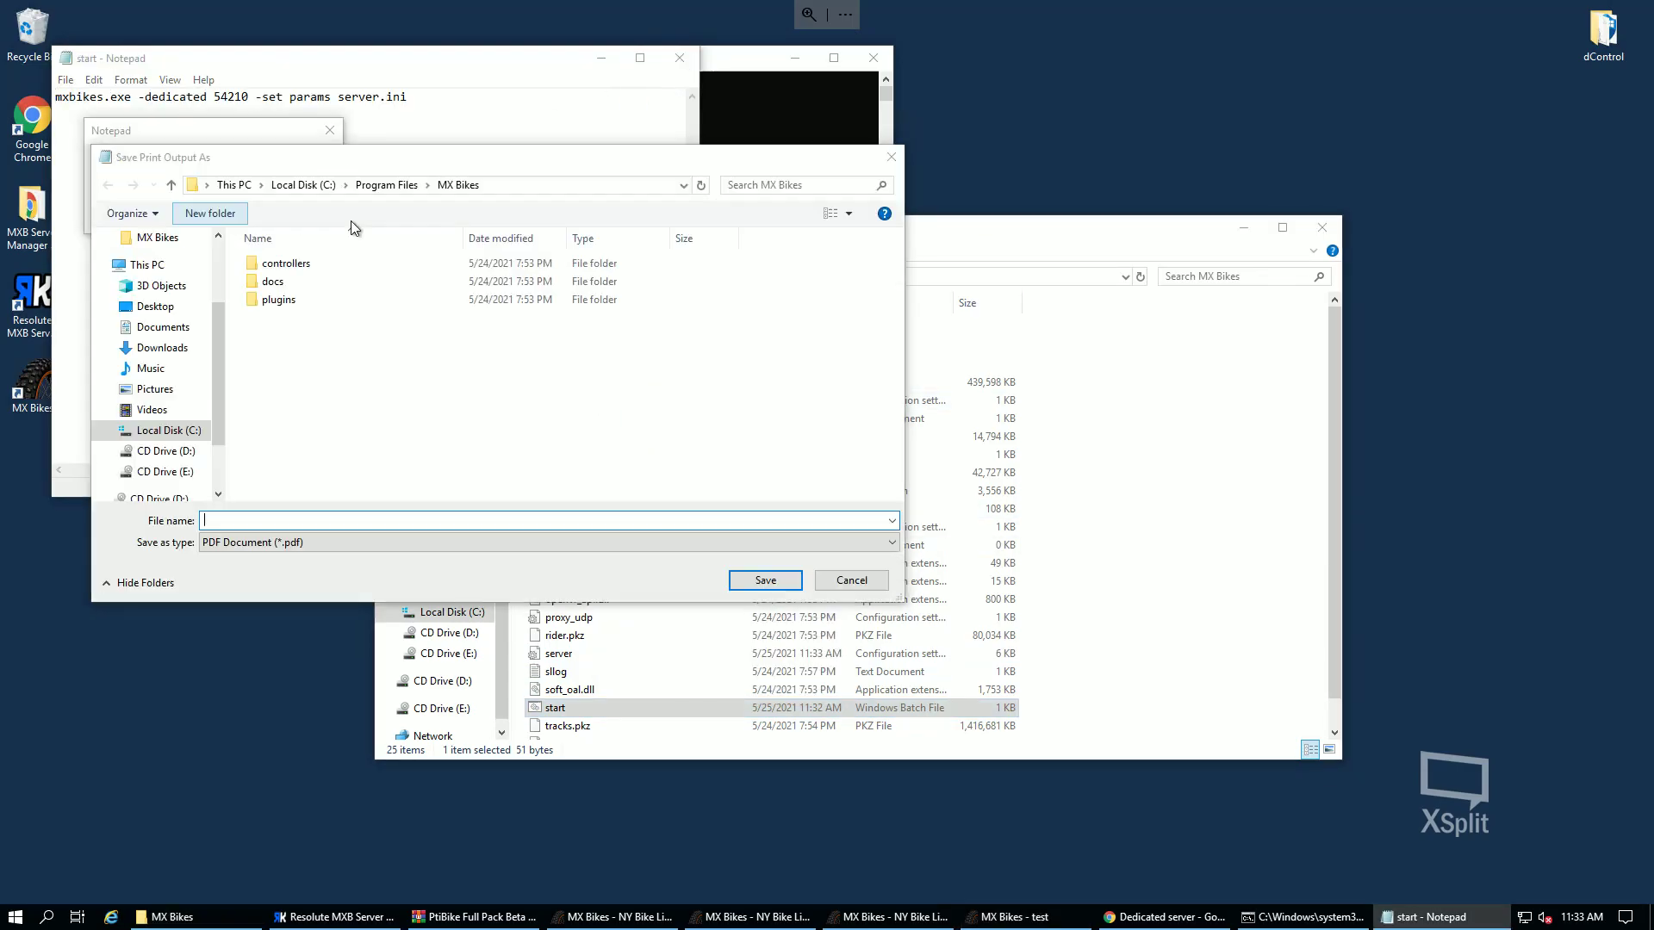
{"action": "key", "text": "Escape"}
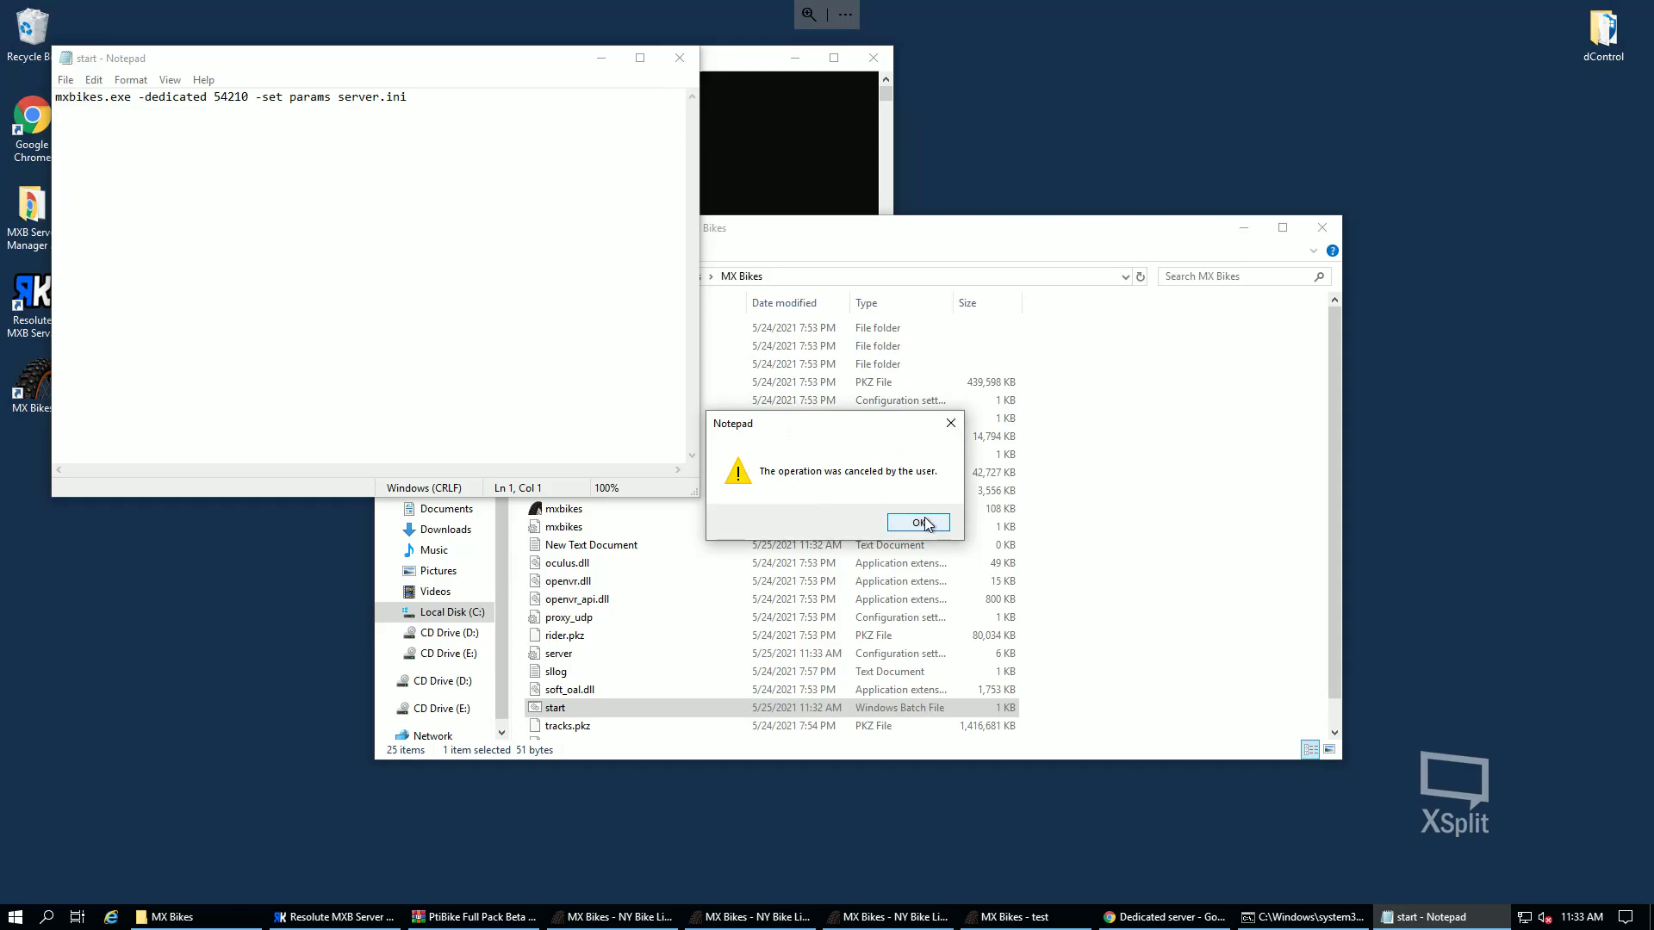
{"action": "left_click", "coordinate": [918, 522]}
- Try editing start.bat to server2.ini, discard the change, and shut down the test server
{"action": "right_click", "coordinate": [579, 712]}
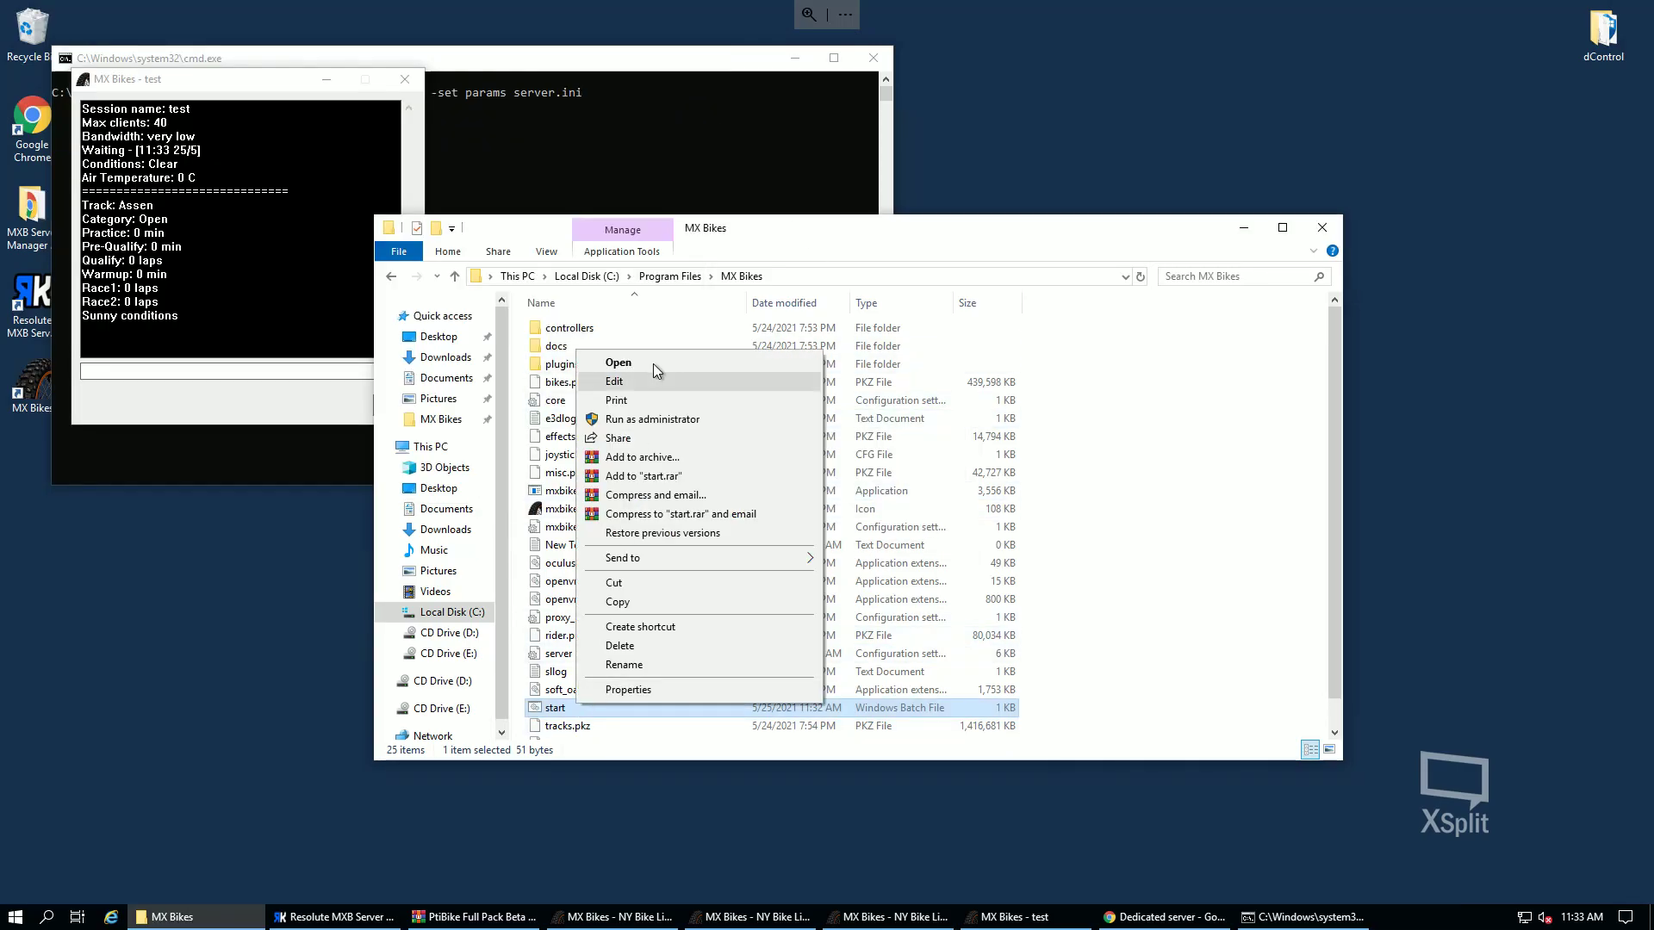
{"action": "left_click", "coordinate": [637, 382]}
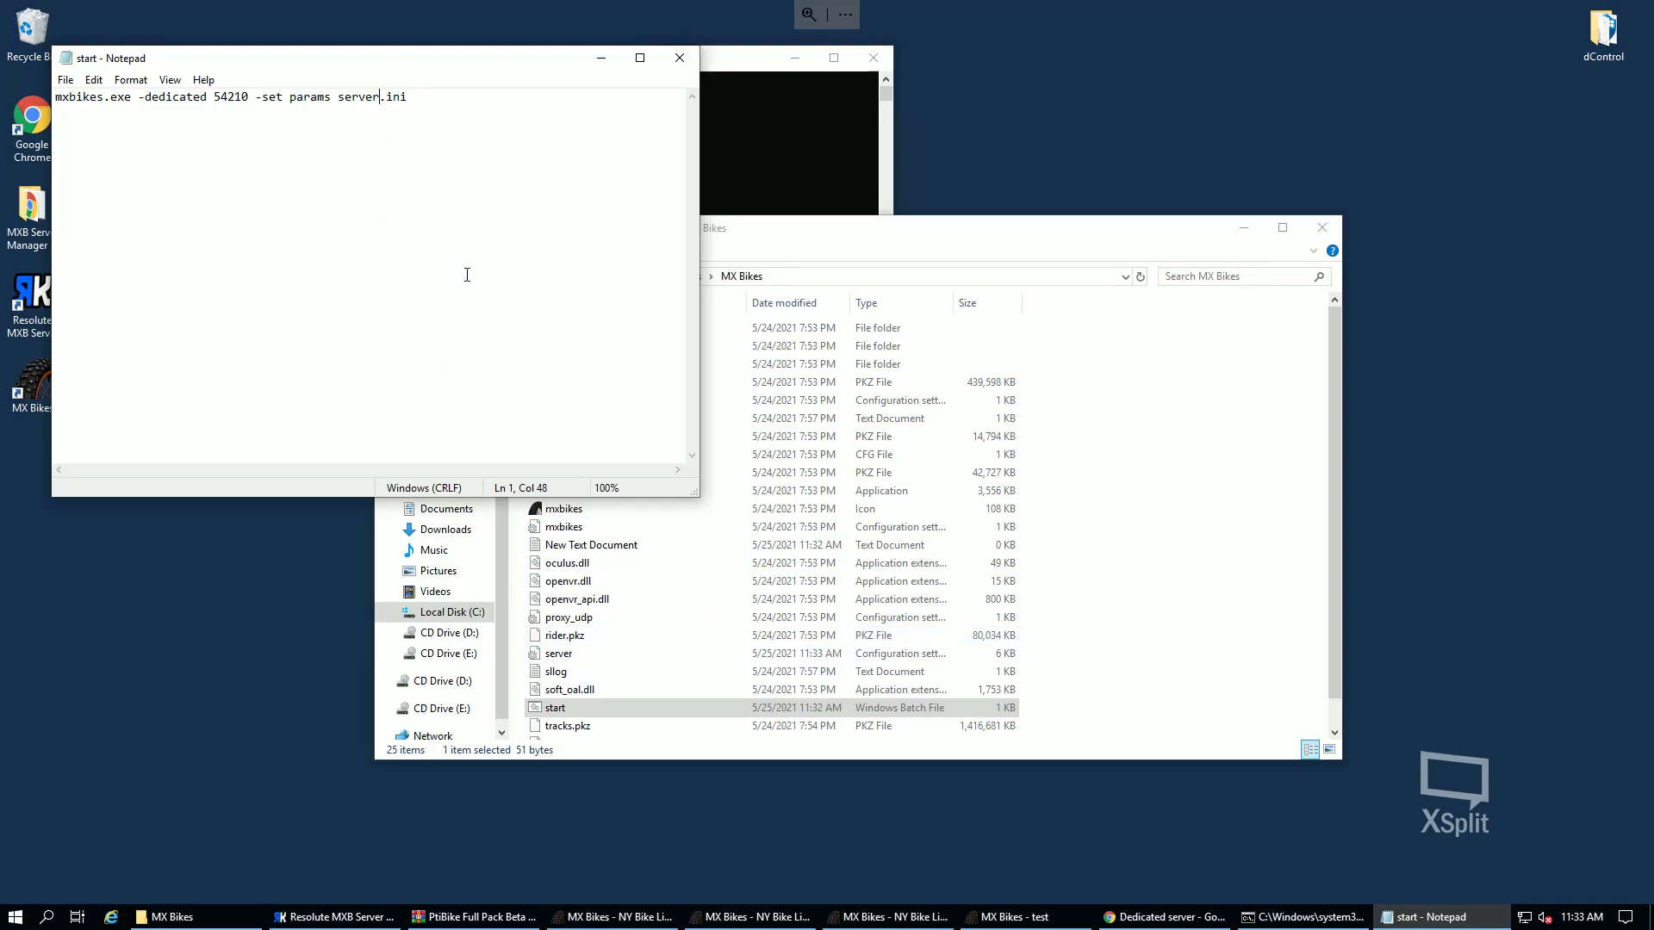
{"action": "type", "text": "2"}
{"action": "left_click", "coordinate": [681, 59]}
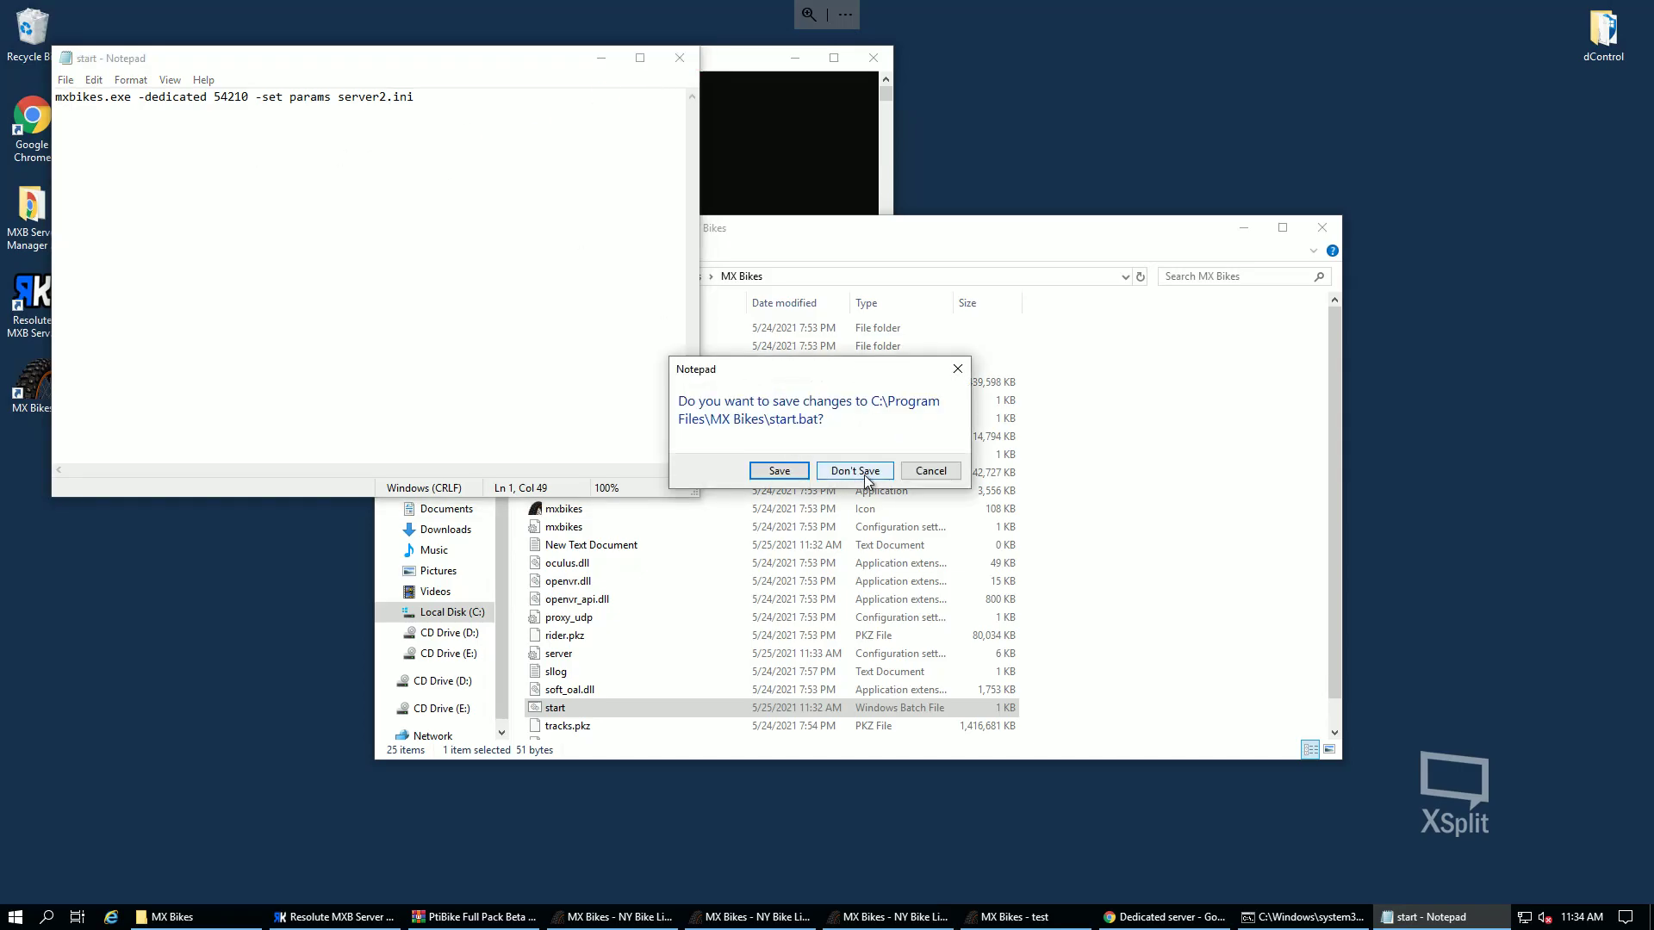
{"action": "left_click", "coordinate": [855, 476]}
{"action": "left_click_drag", "start_coordinate": [296, 75], "coordinate": [324, 188]}
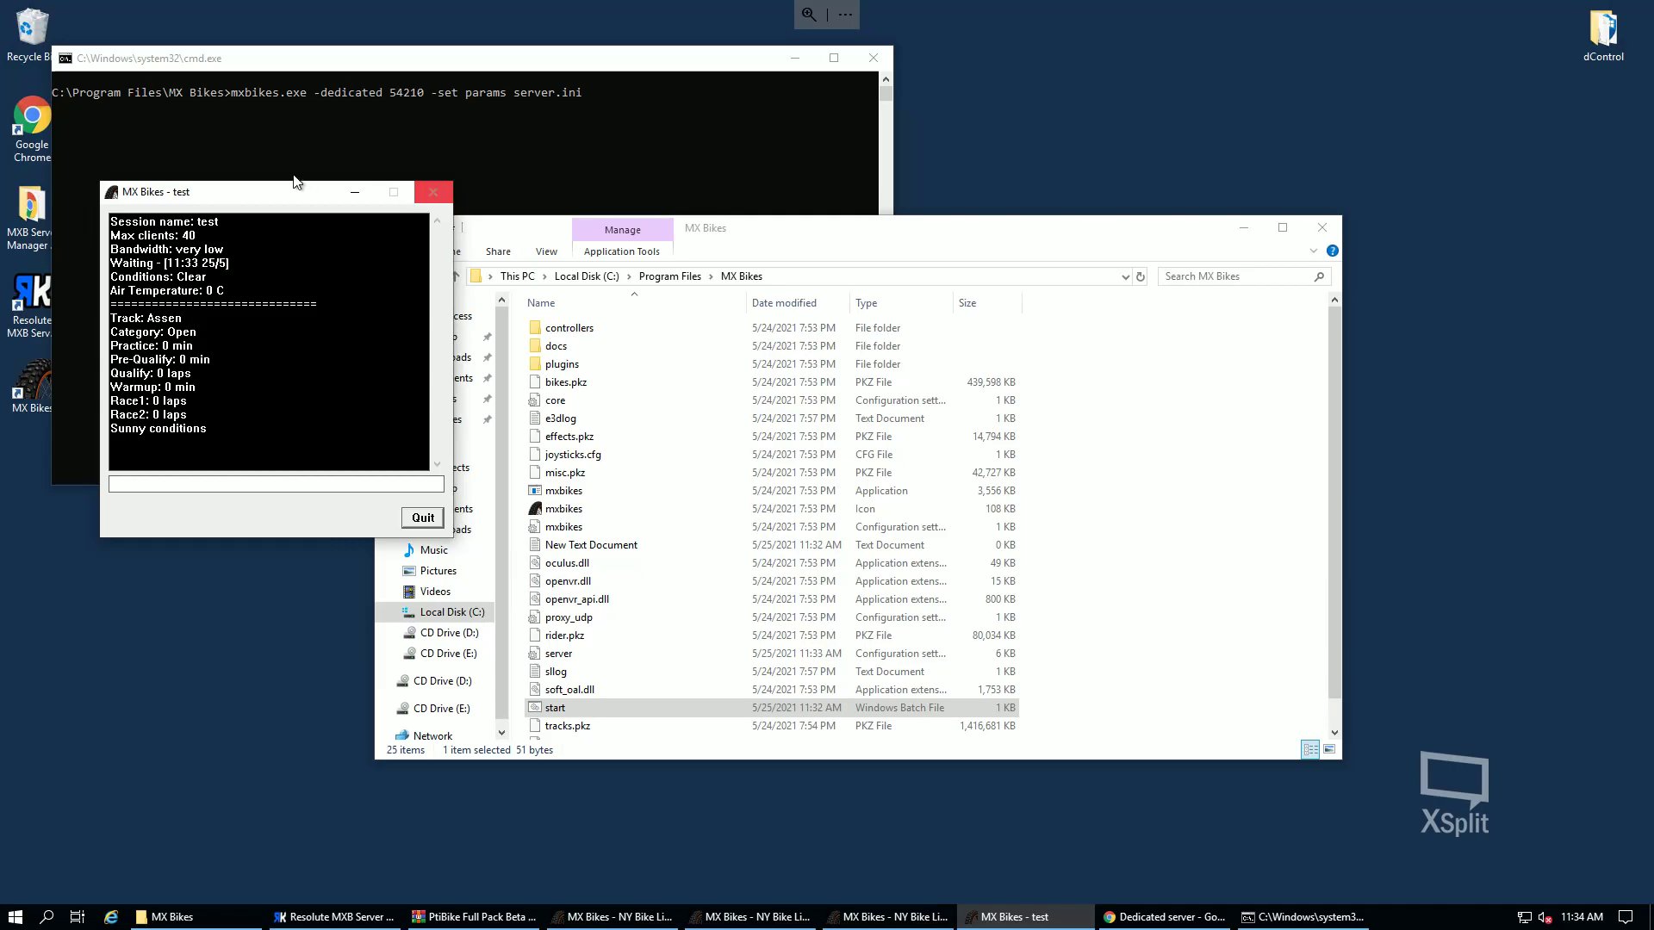
{"action": "left_click", "coordinate": [428, 196]}
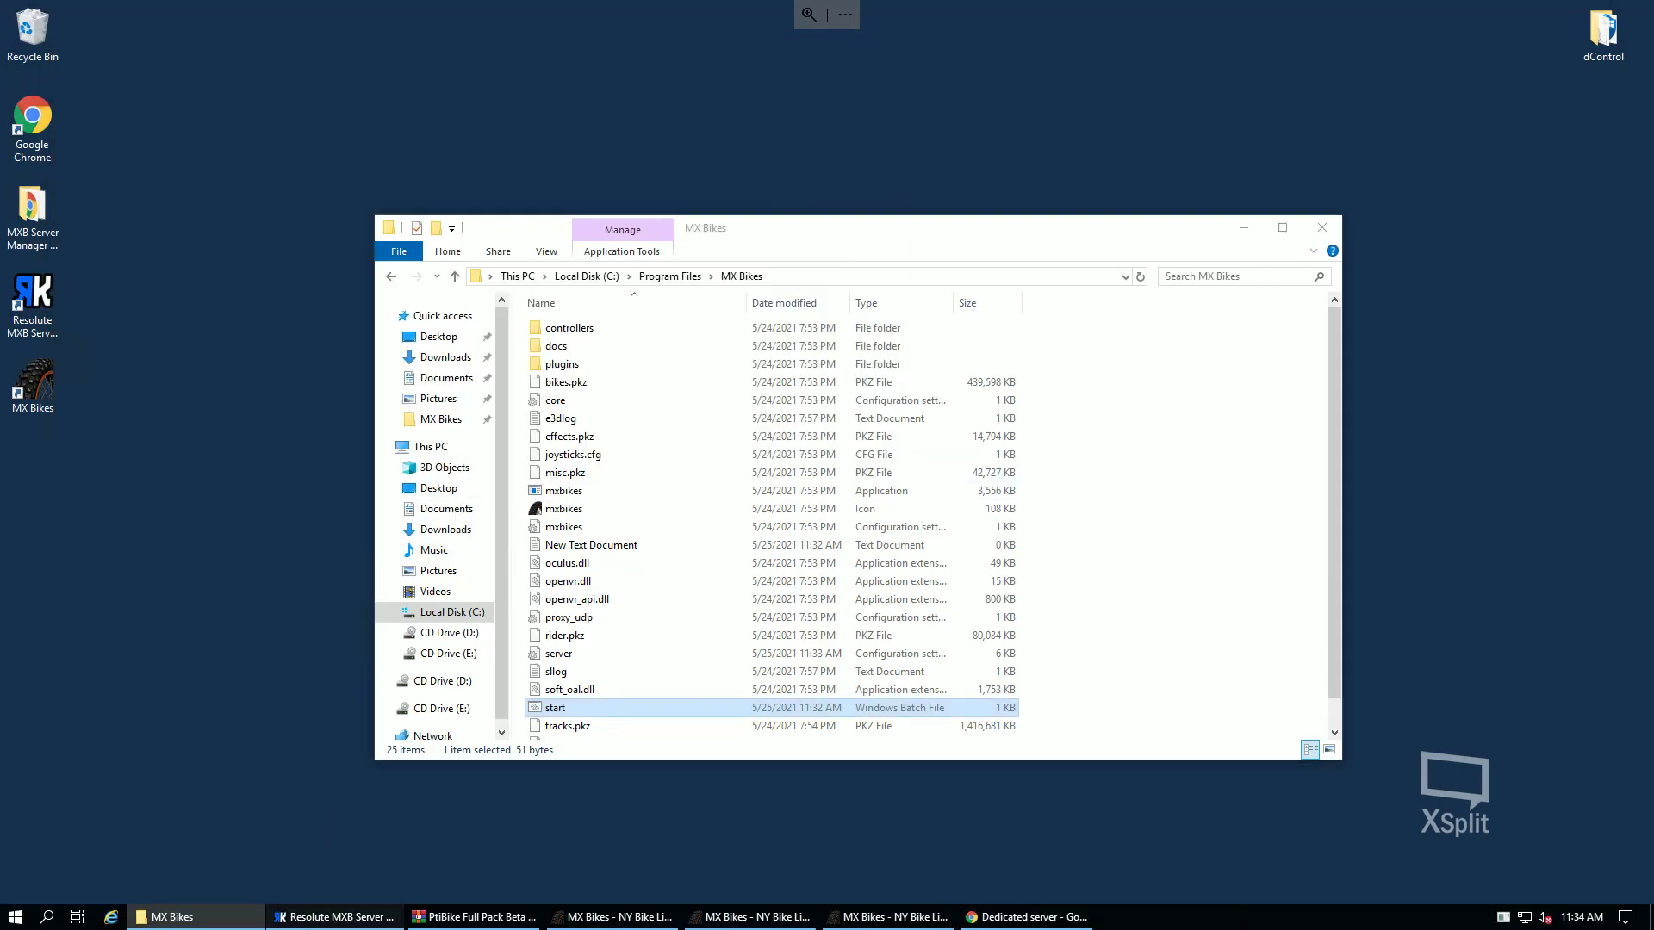
- In Resolute MXB Server Manager, add a new server and view its connection settings
{"action": "key", "text": "alt+Tab"}
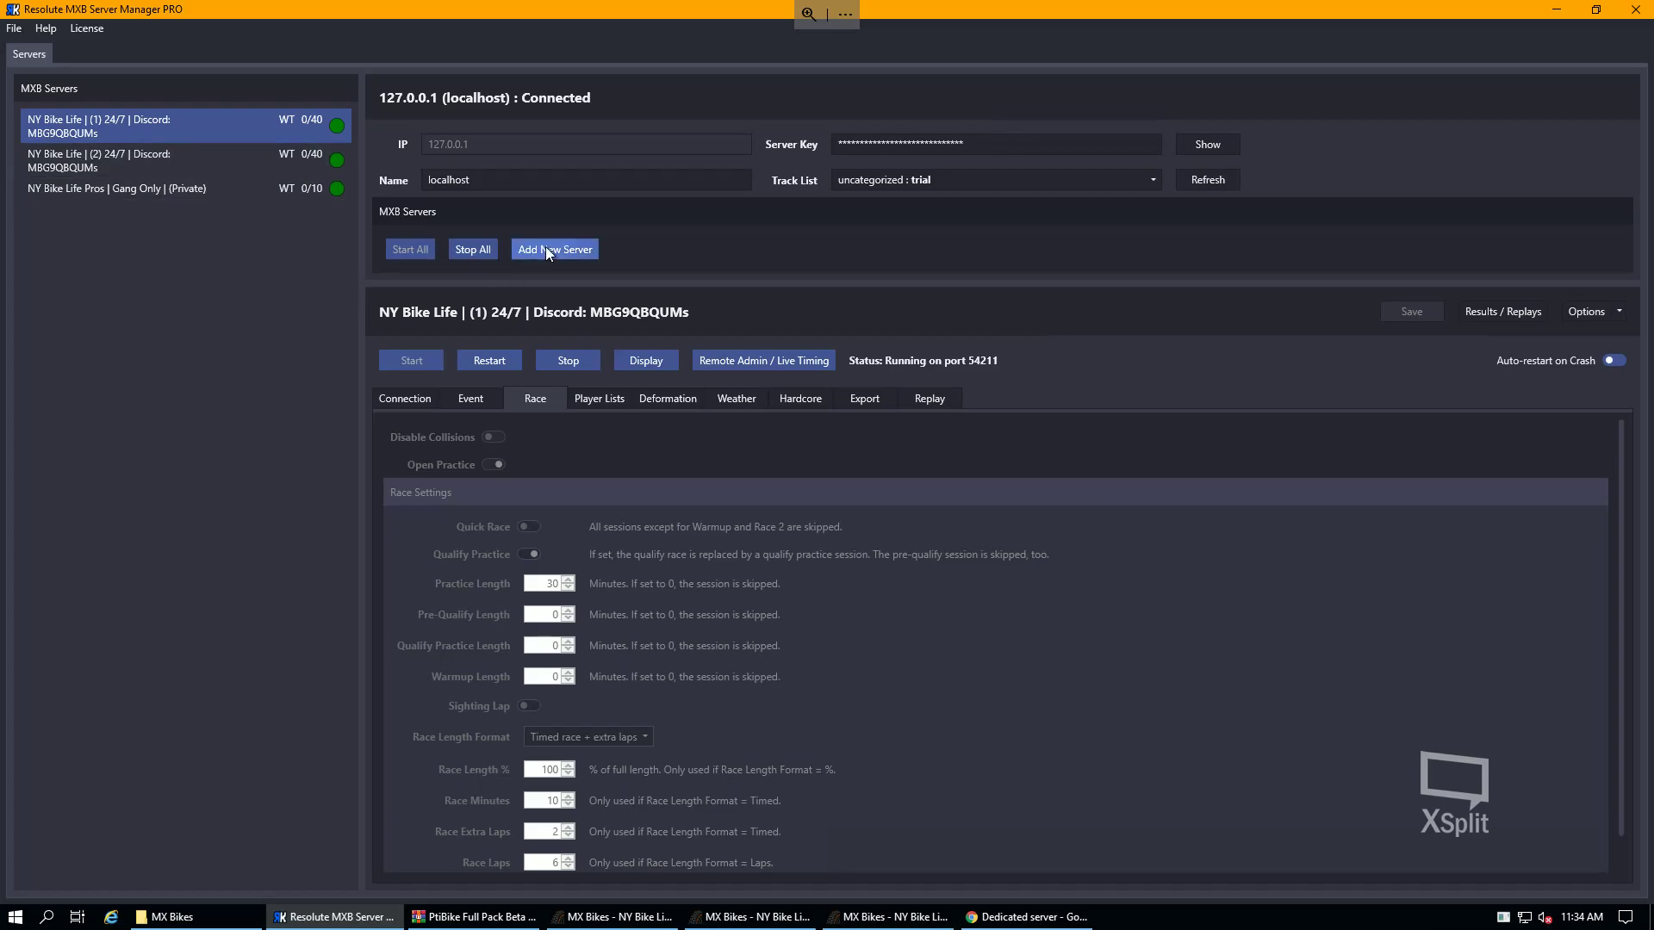
{"action": "left_click", "coordinate": [546, 249]}
{"action": "left_click", "coordinate": [465, 400]}
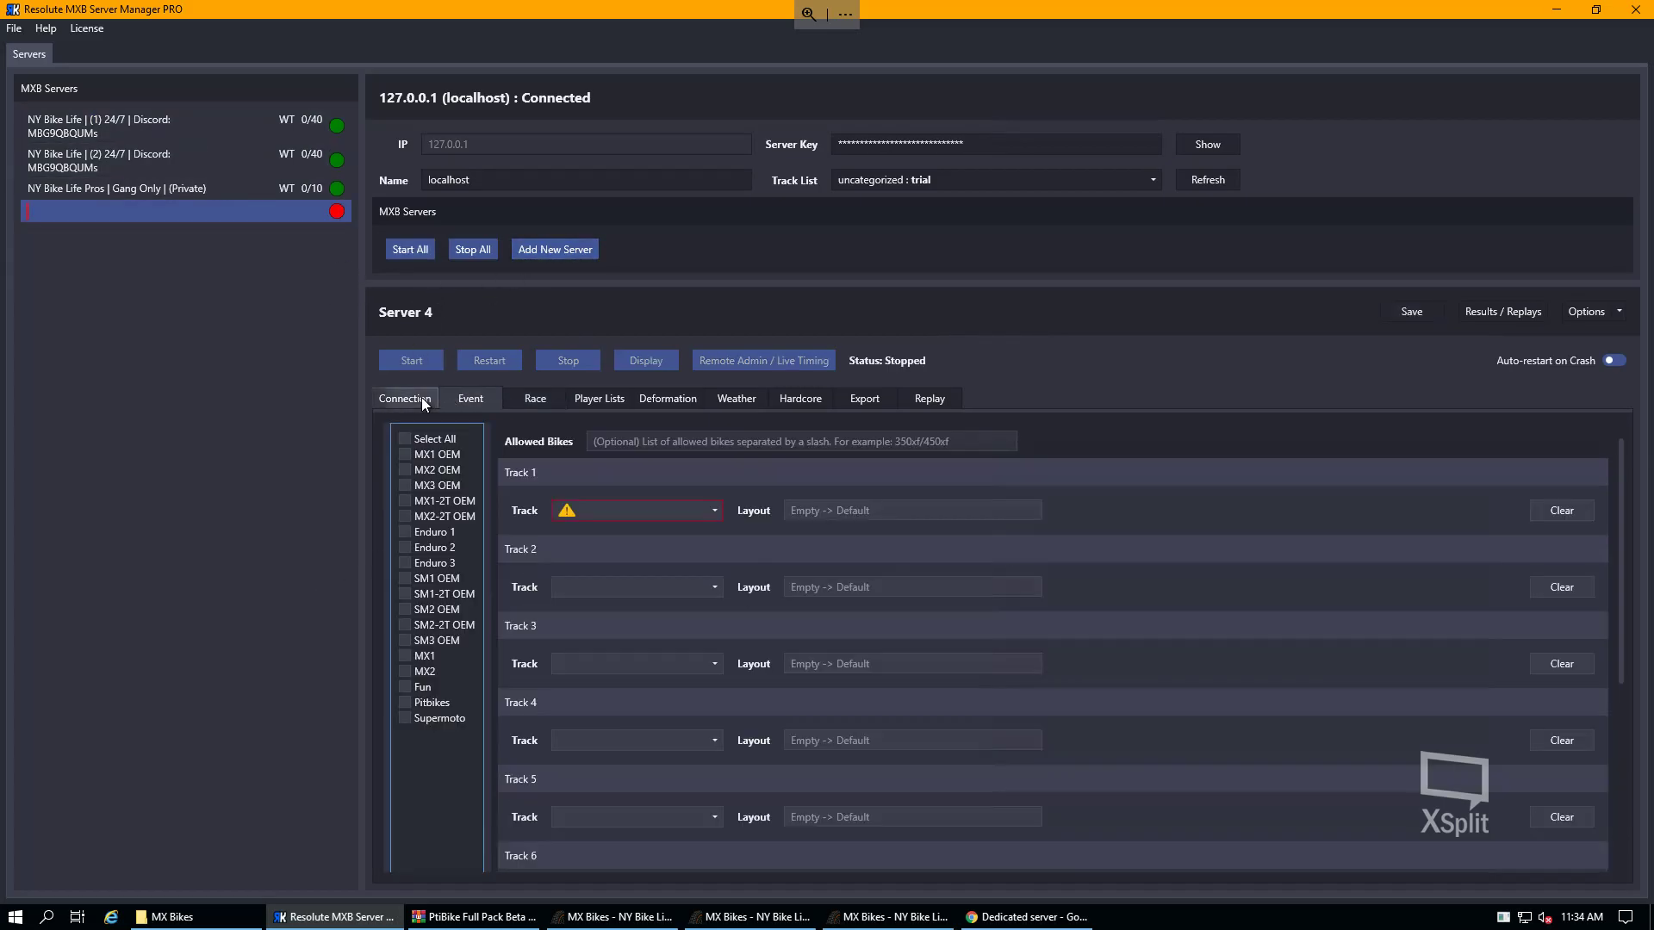
{"action": "left_click", "coordinate": [421, 398]}
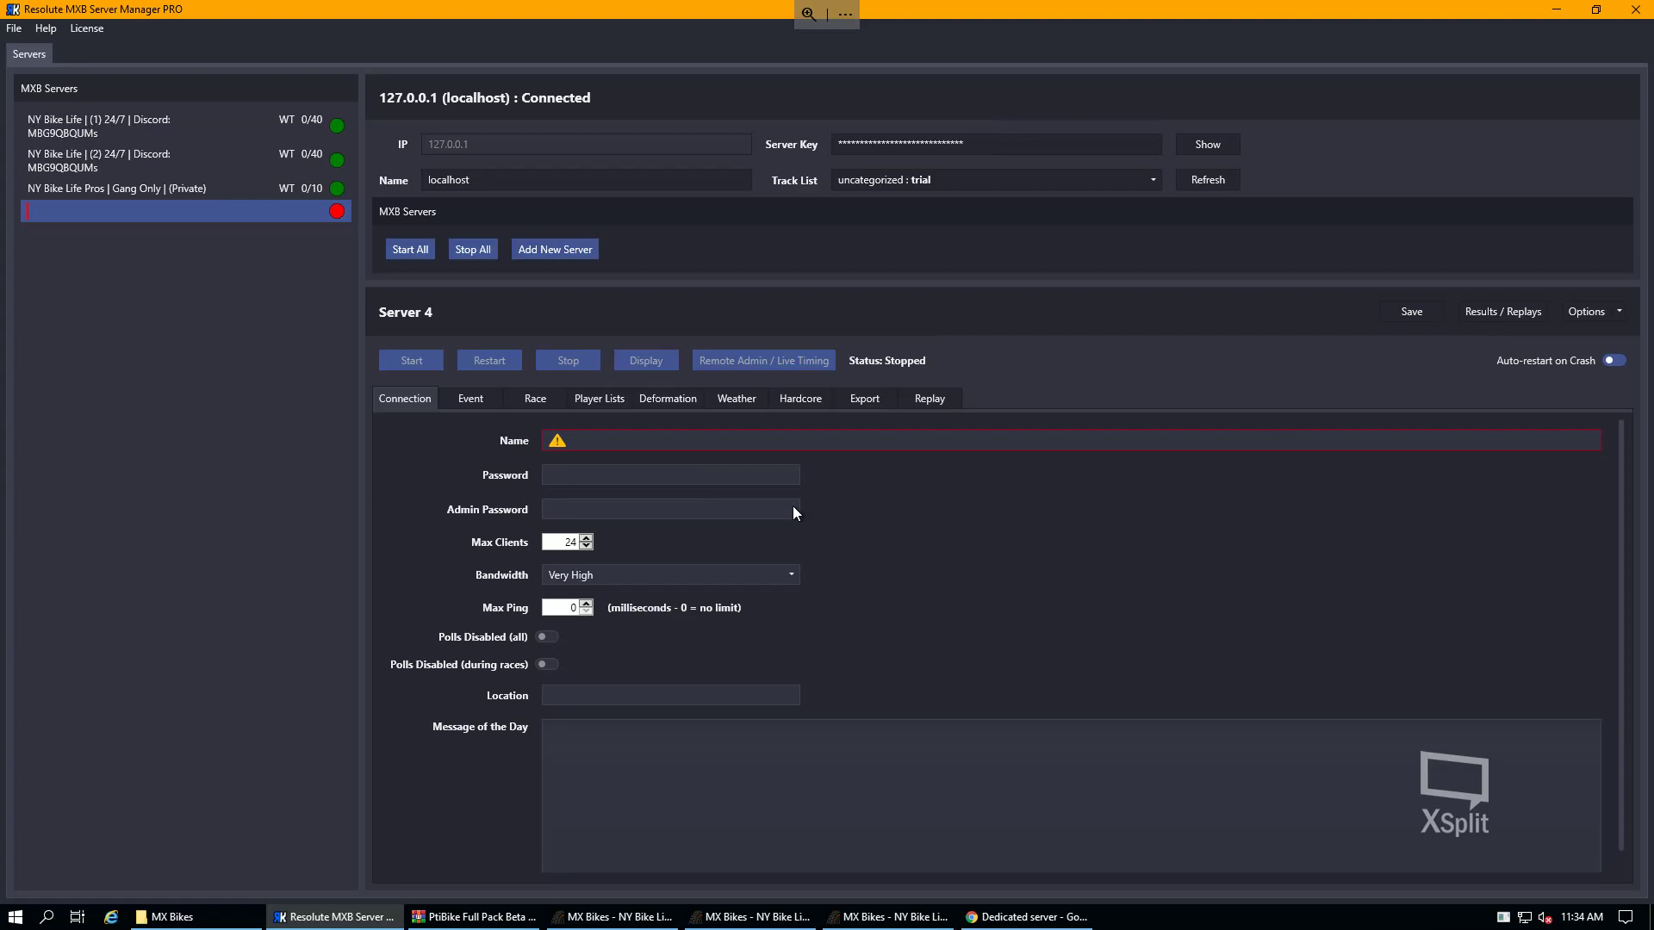
{"action": "scroll", "coordinate": [657, 649], "scroll_direction": "down", "scroll_amount": 1}
{"action": "left_click", "coordinate": [576, 773]}
- Browse the Event, Race, Bike List, Deformation and Player Lists tabs, then select the second NY Bike Life server
{"action": "left_click", "coordinate": [472, 396]}
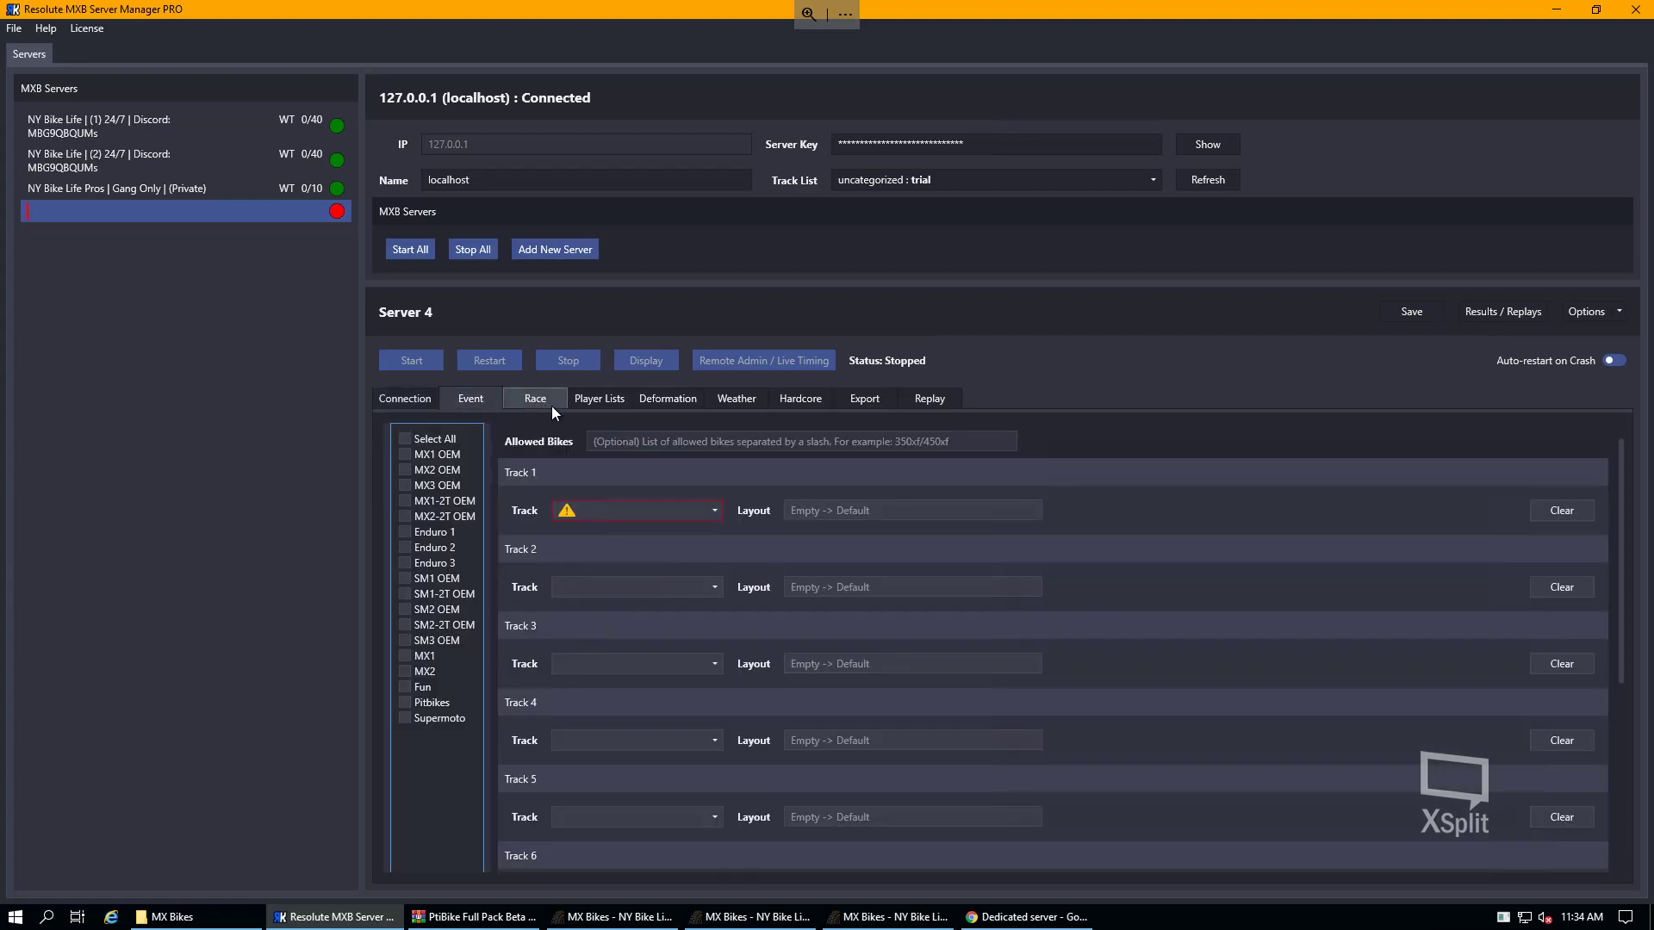
{"action": "left_click", "coordinate": [539, 401]}
{"action": "left_click", "coordinate": [470, 400]}
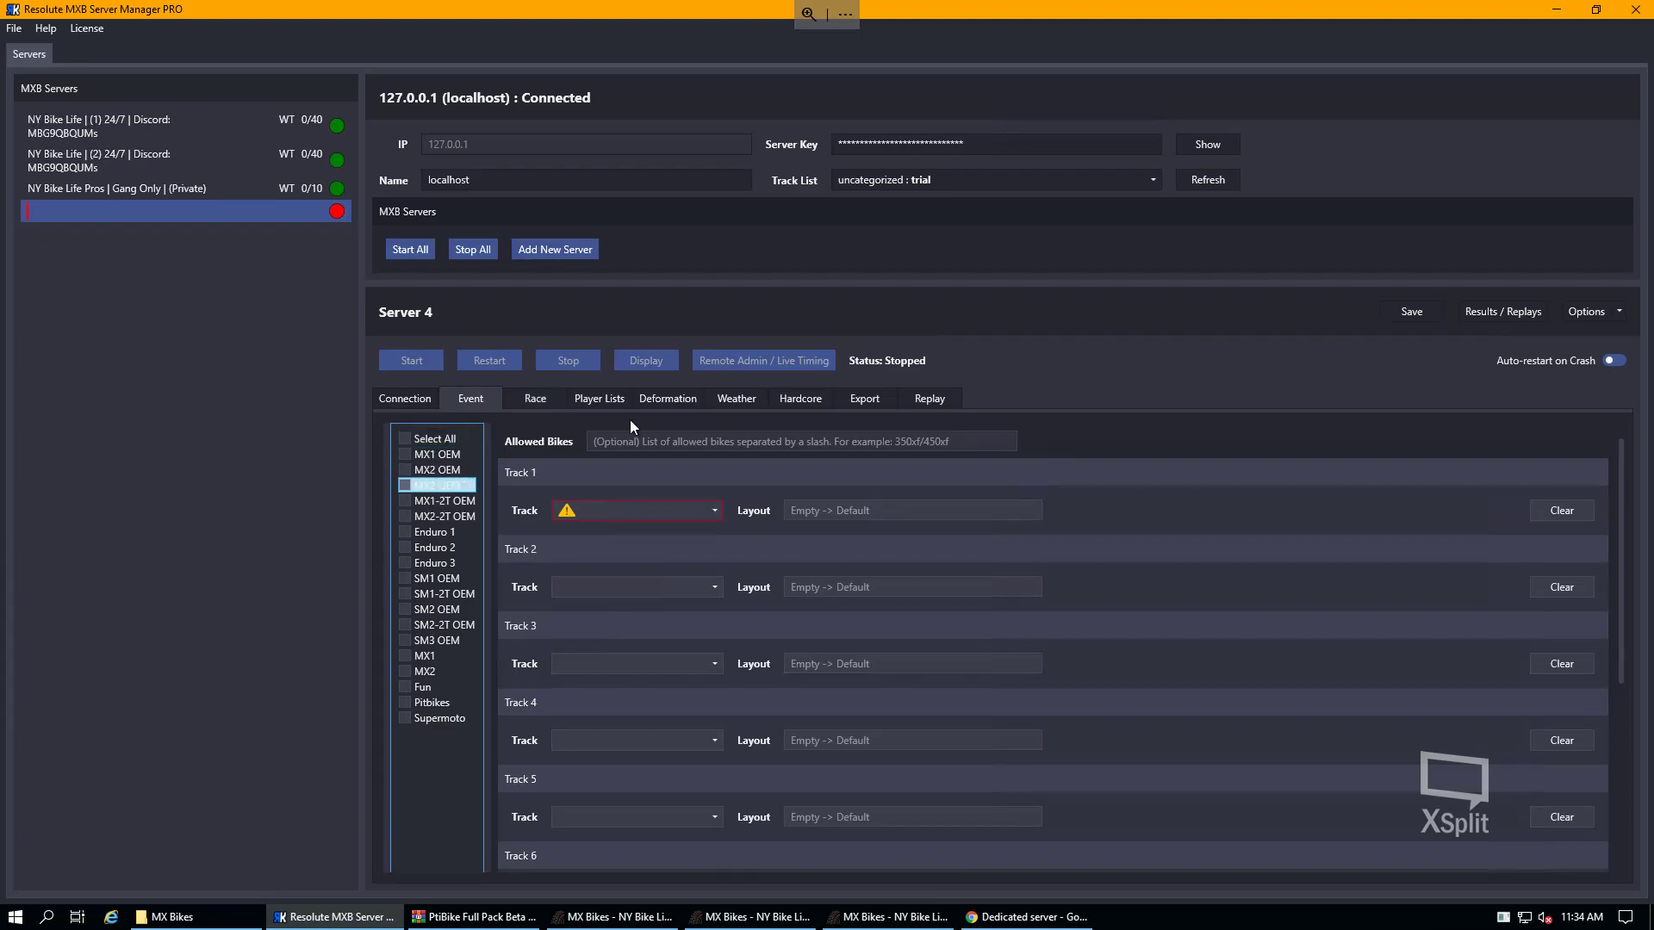
{"action": "left_click", "coordinate": [648, 400]}
{"action": "left_click", "coordinate": [601, 397]}
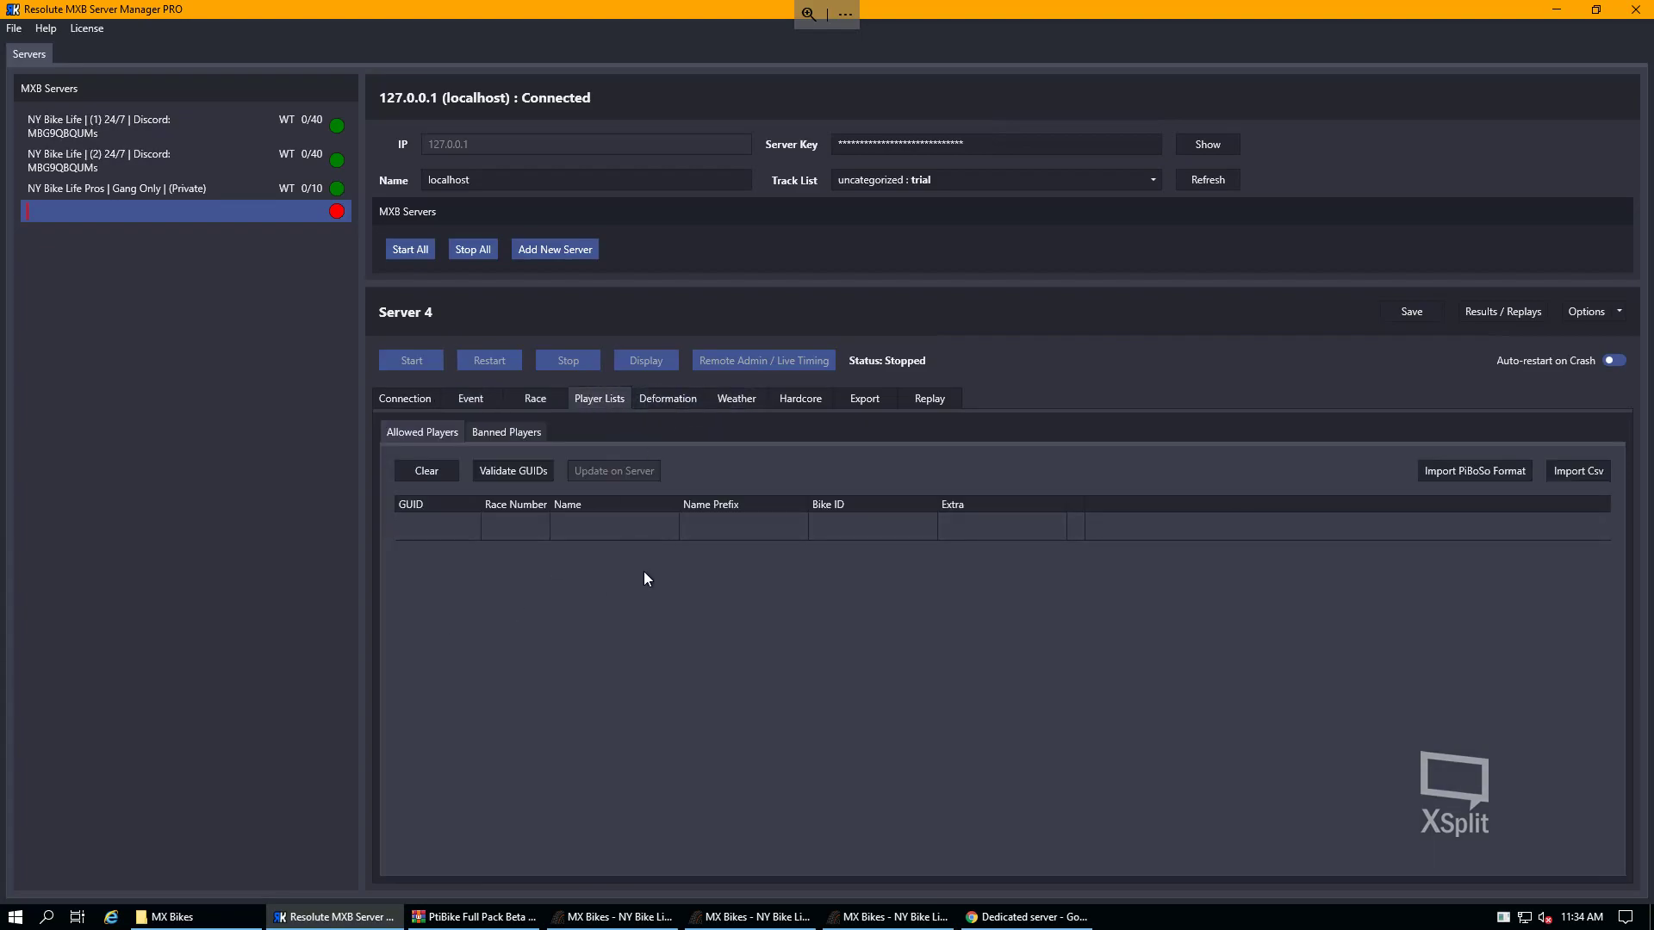
{"action": "left_click", "coordinate": [204, 150]}
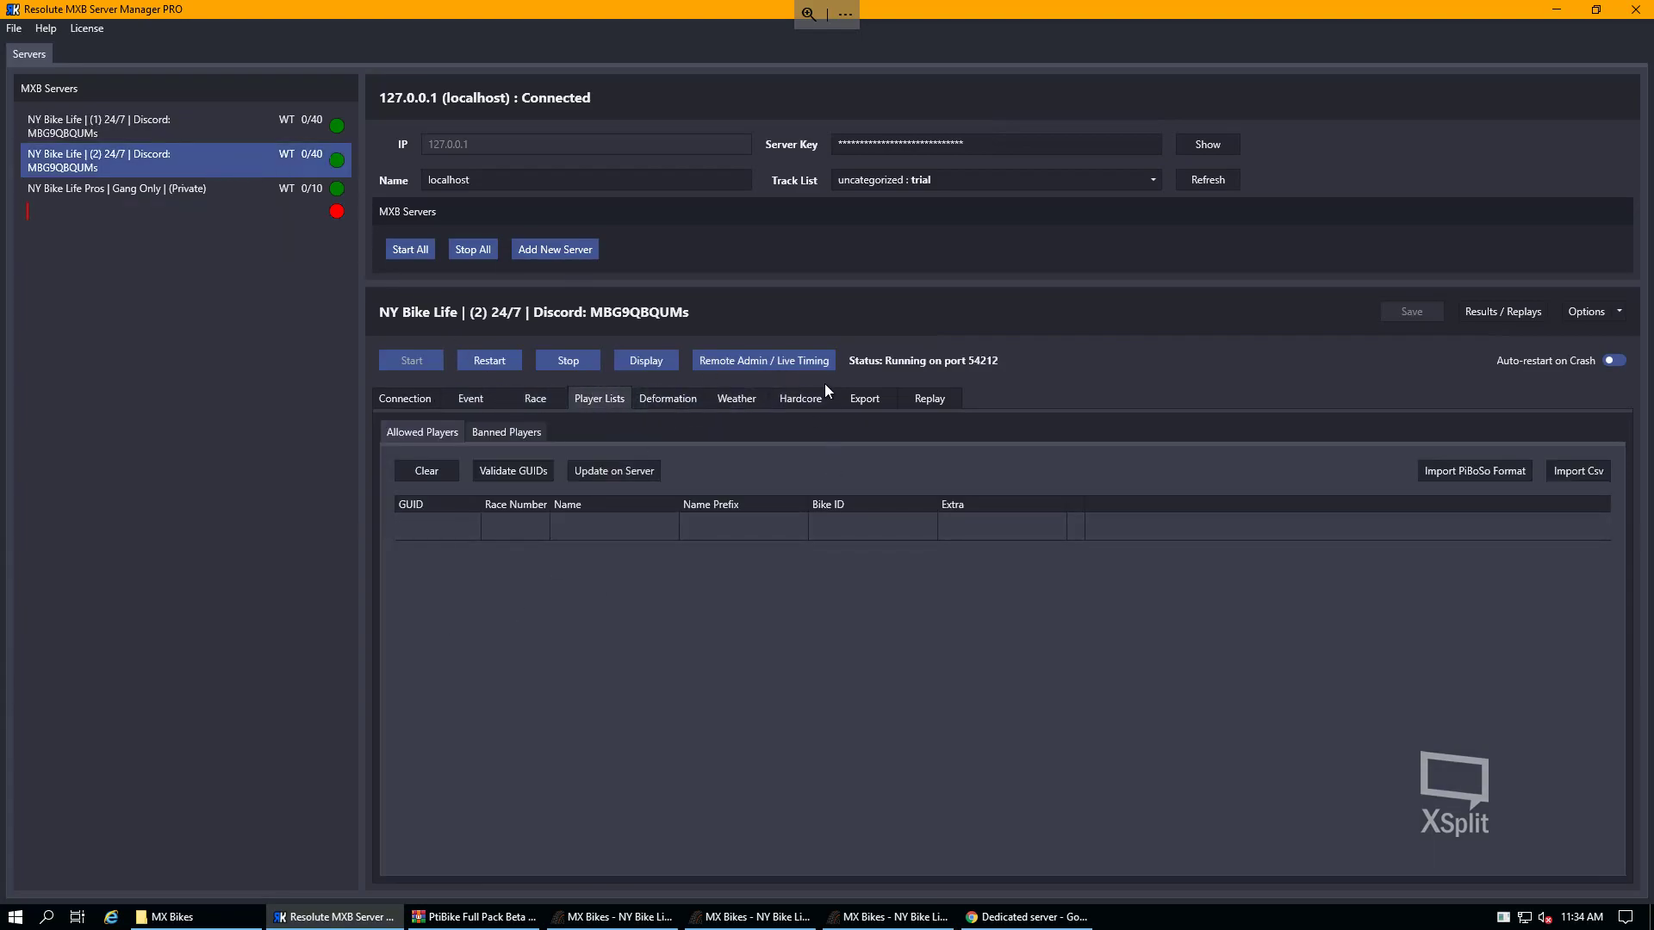
- Open and close server 2's Remote Admin / Live Timing, then remove Server 4 via Options
{"action": "left_click", "coordinate": [764, 362]}
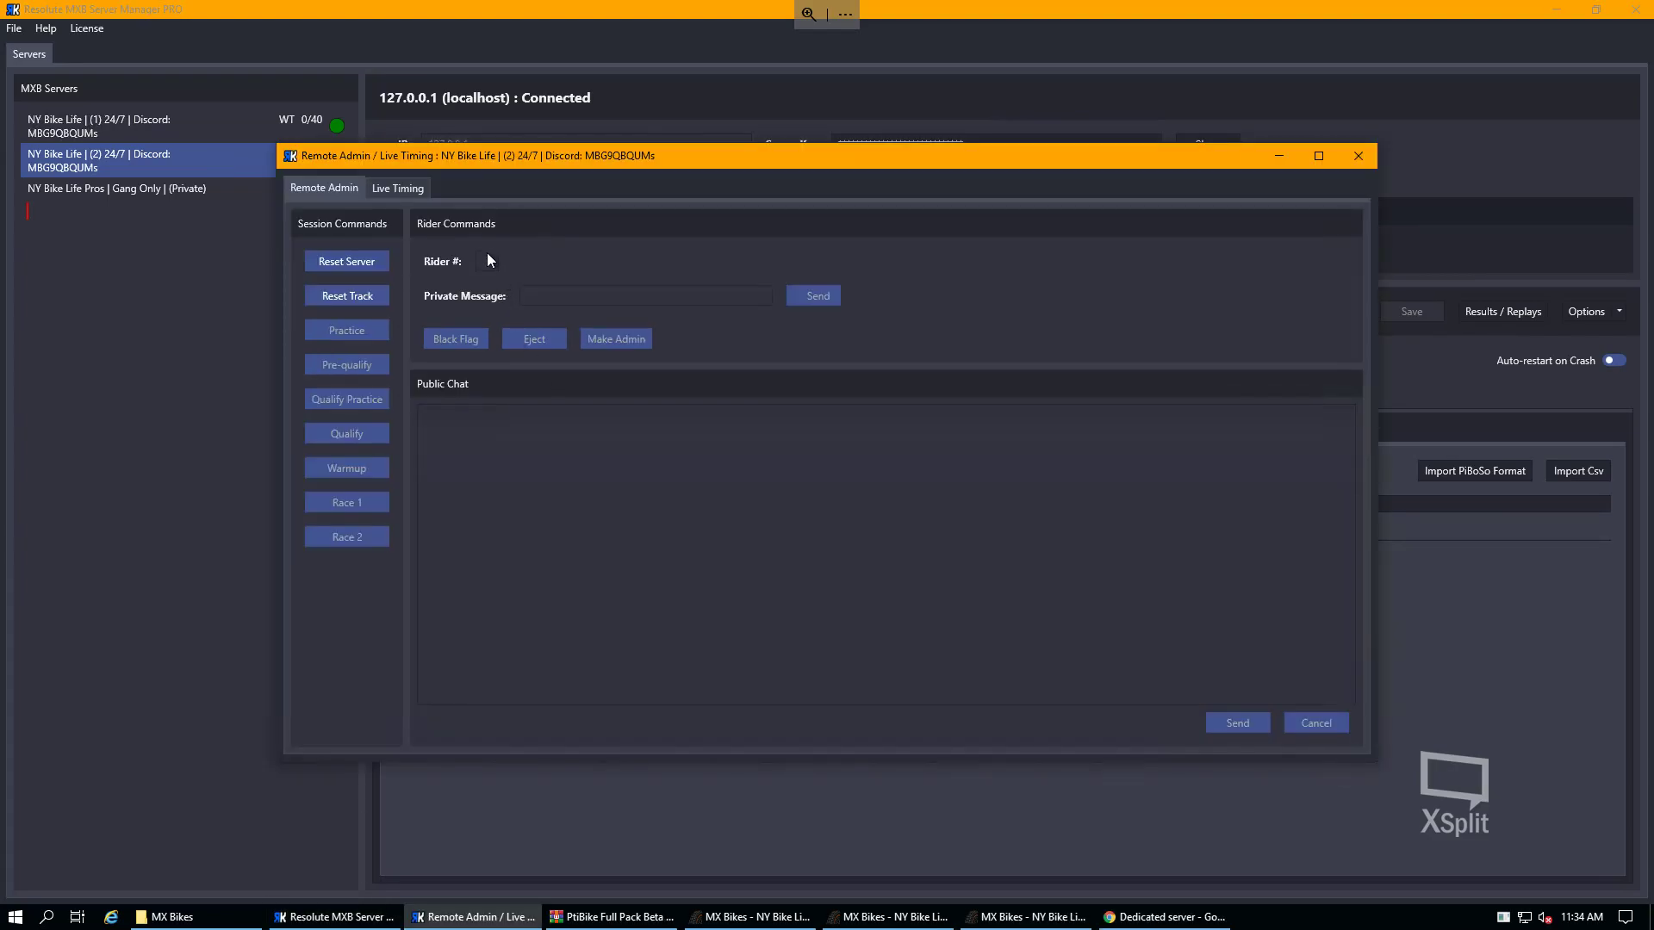
{"action": "left_click", "coordinate": [1356, 156]}
{"action": "left_click", "coordinate": [203, 211]}
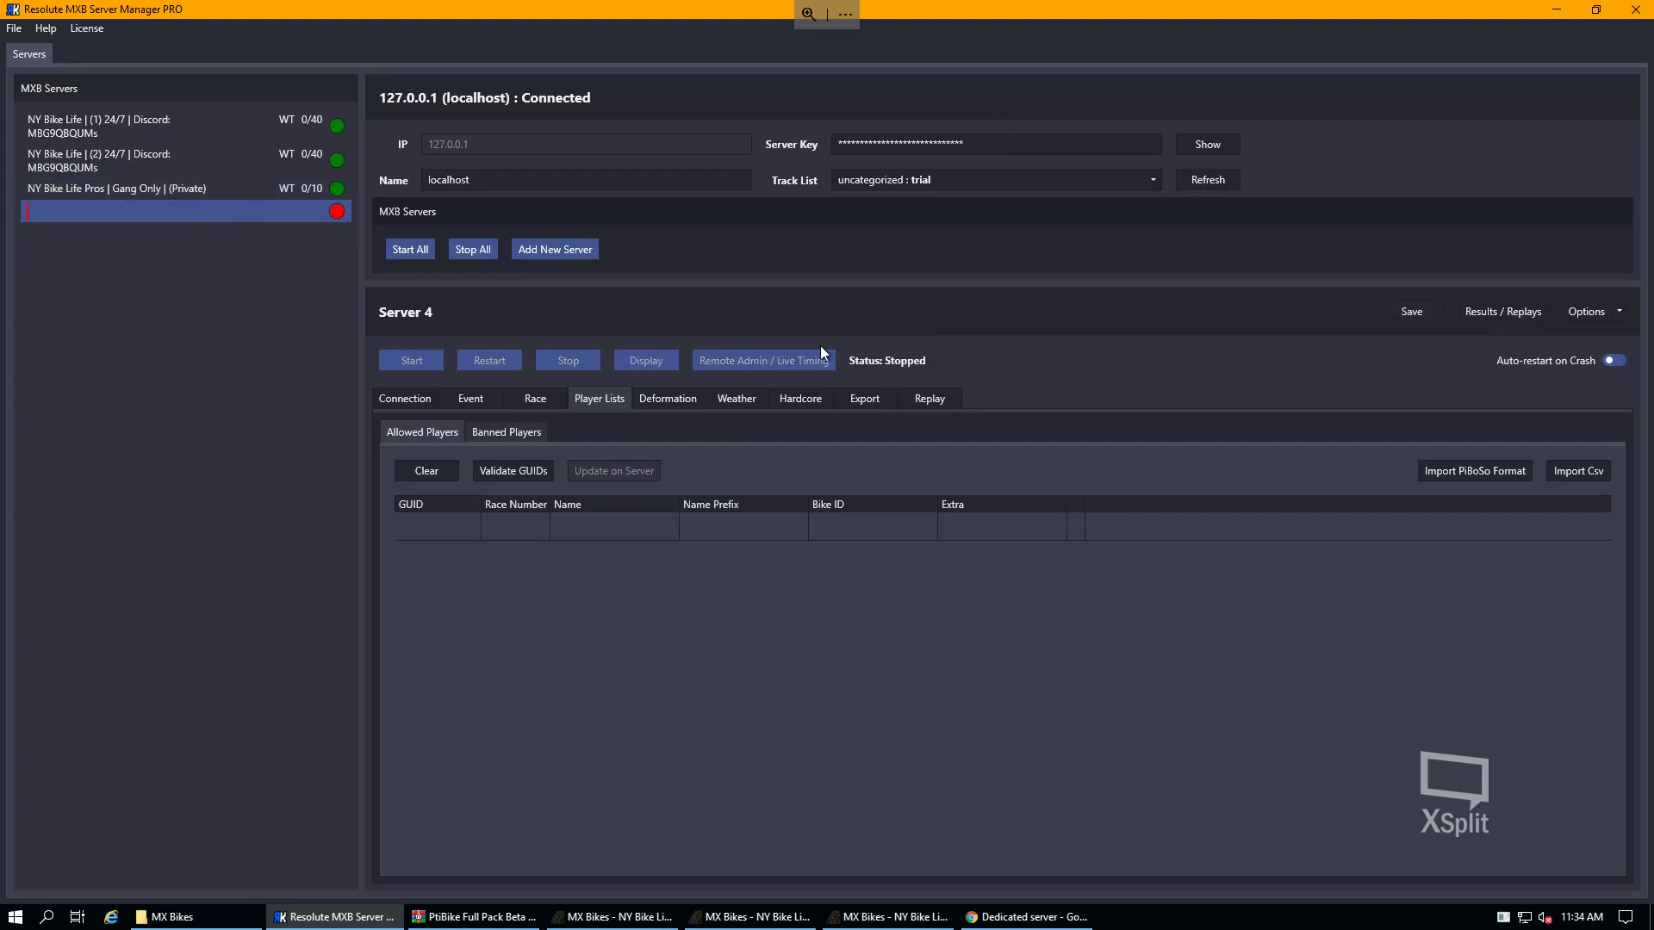
{"action": "left_click", "coordinate": [1619, 313]}
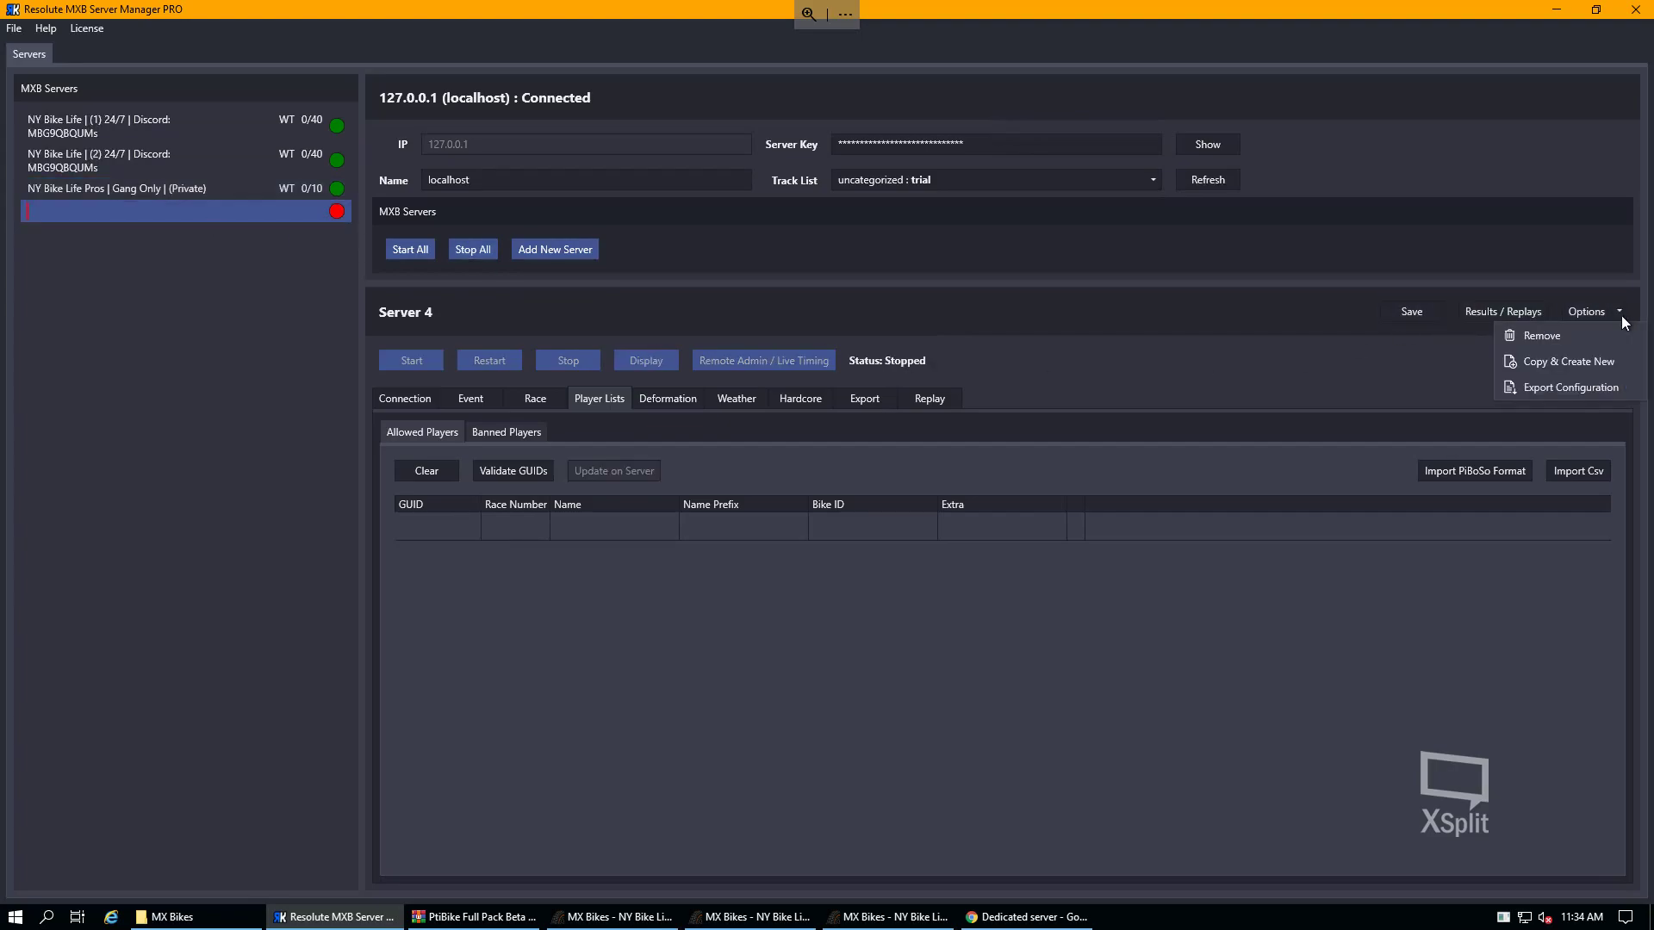
{"action": "left_click", "coordinate": [1558, 335]}
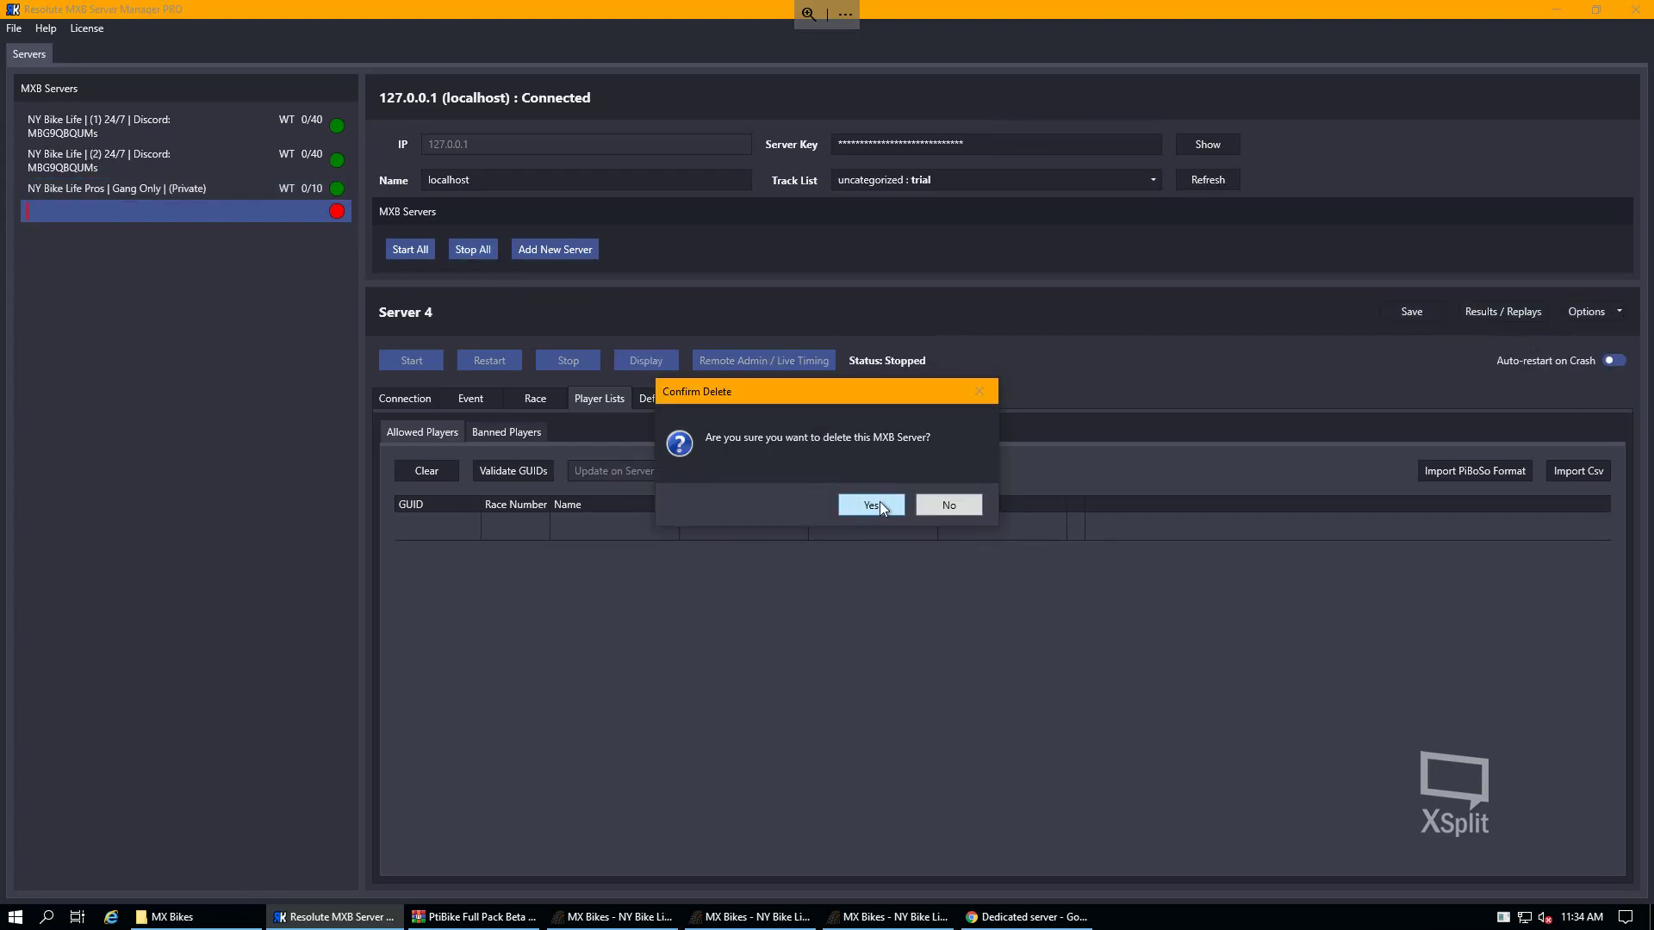
{"action": "left_click", "coordinate": [881, 503]}
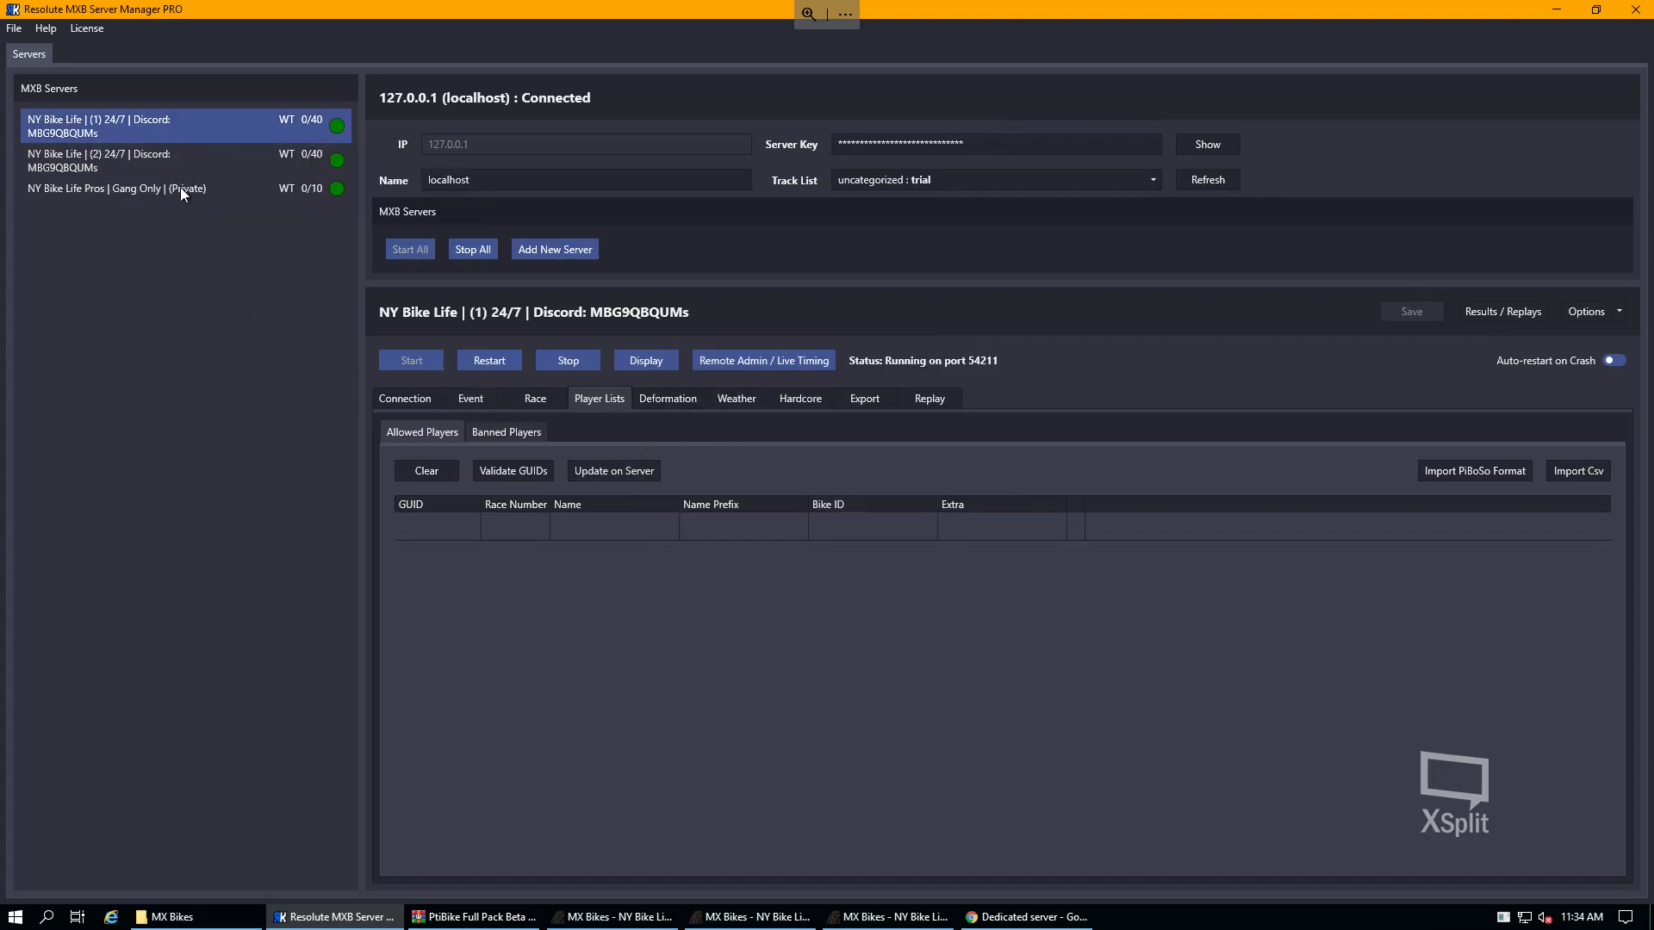
- Minimize Resolute MXB Server Manager and move the C:\Program Files\MX Bikes window up-left
{"action": "left_click", "coordinate": [1570, 11]}
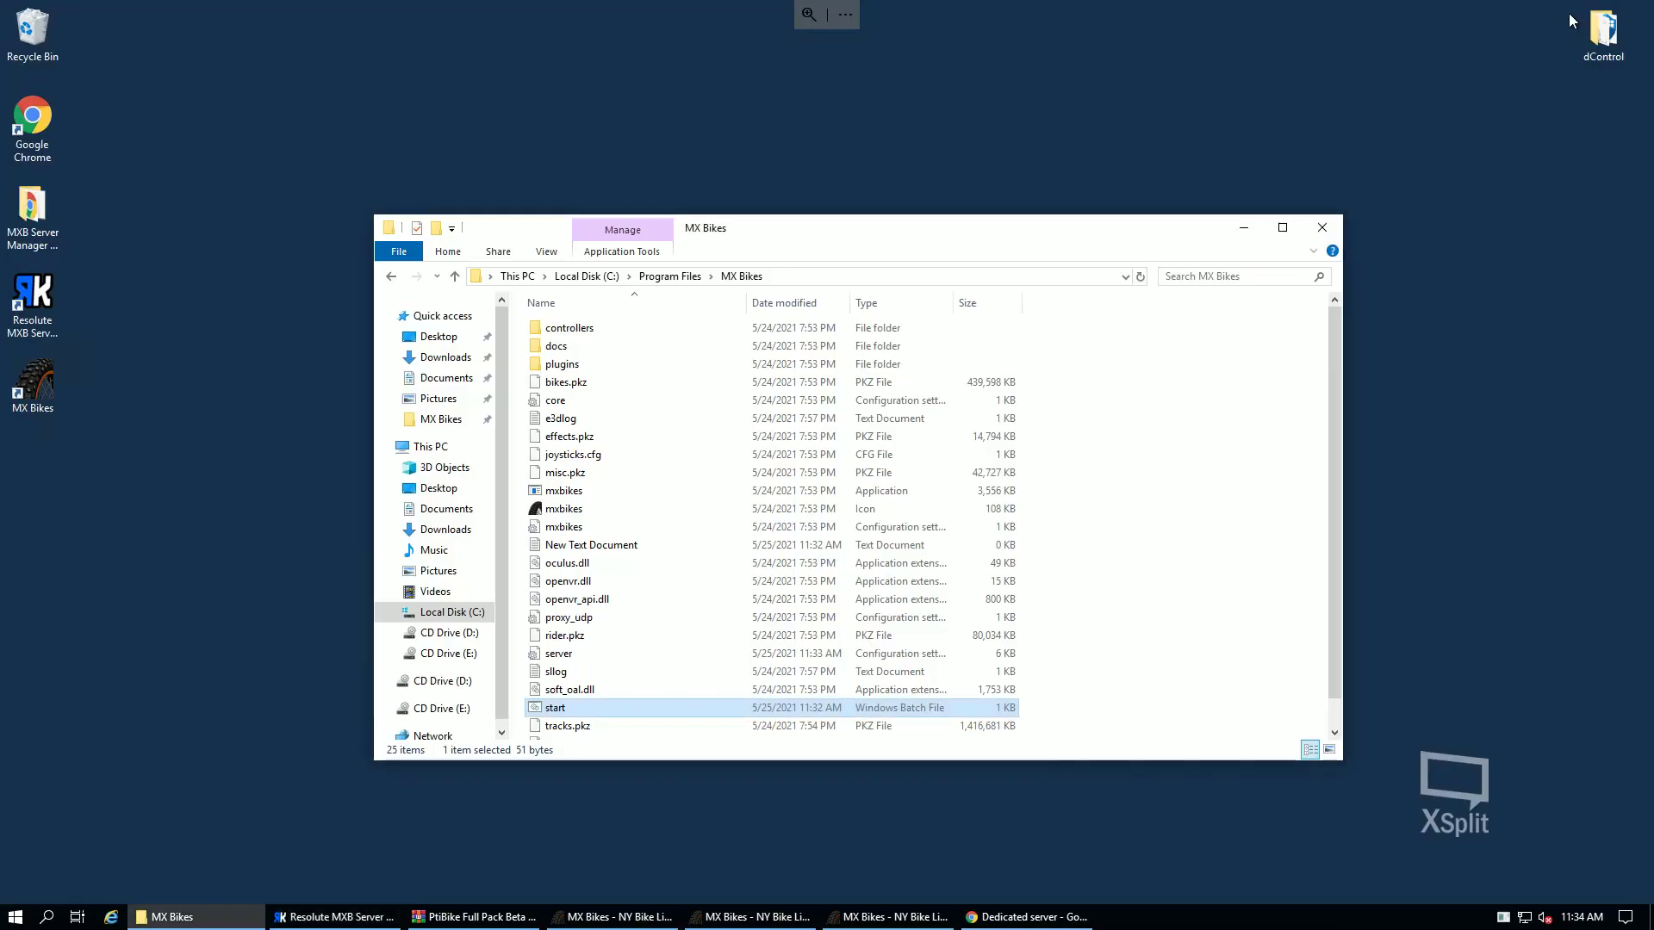
{"action": "left_click_drag", "start_coordinate": [905, 228], "coordinate": [883, 182]}
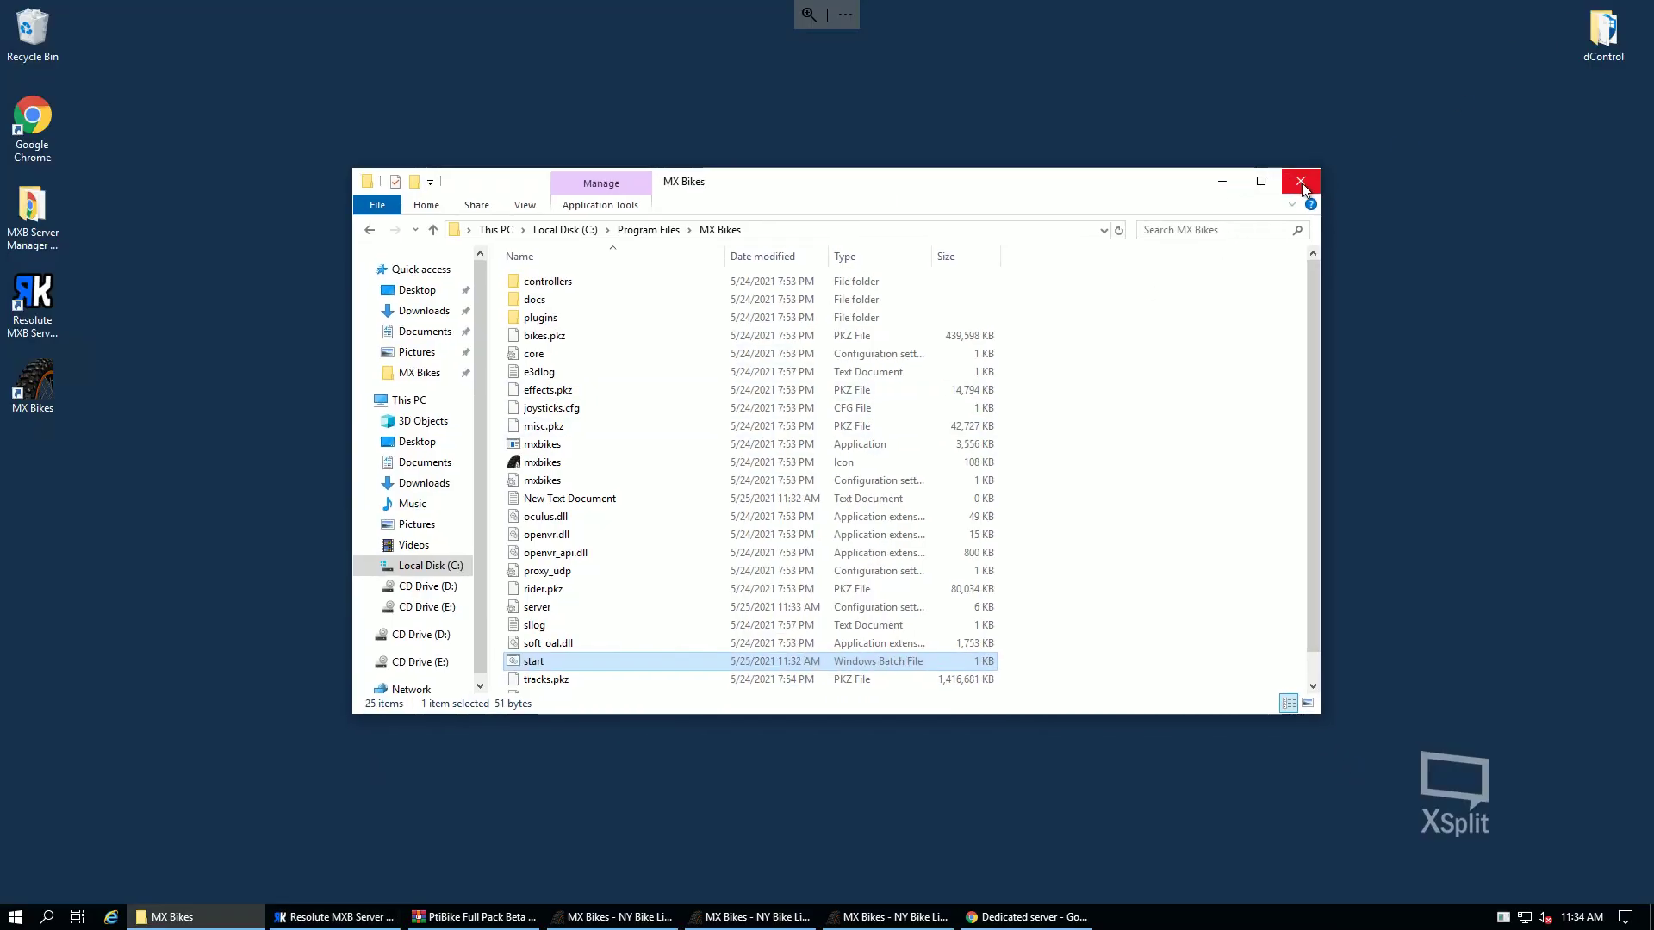